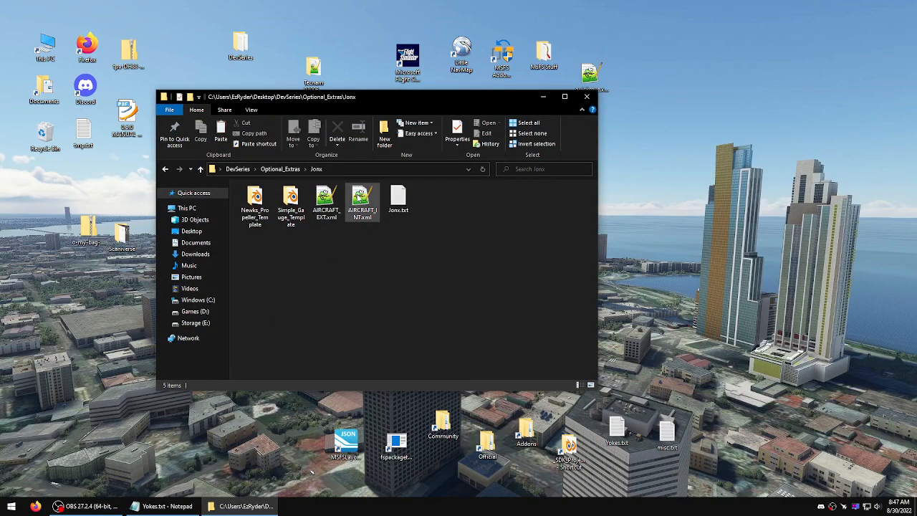
Step: Open AIRCRAFT_INT.xml from the Jonx folder in Notepad++ and select the whole HANDLING_Yokes component block
double_click(361, 194)
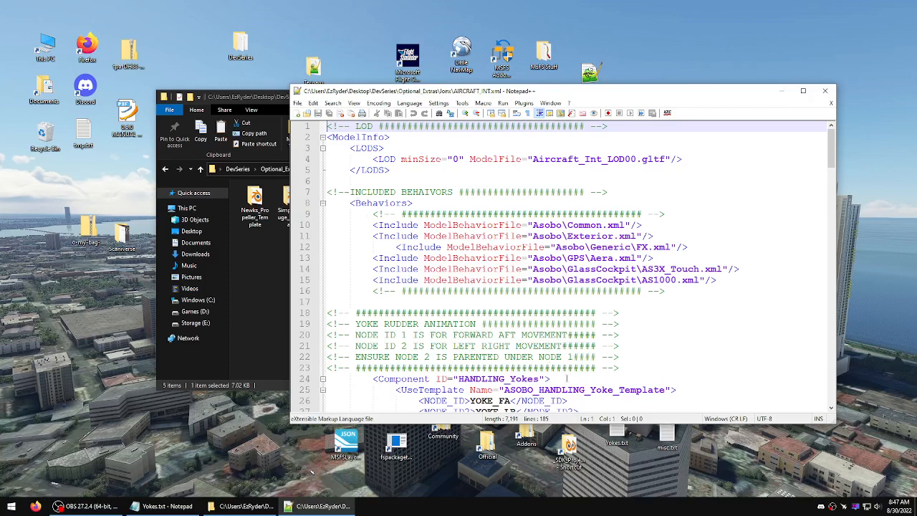
left_click(567, 378)
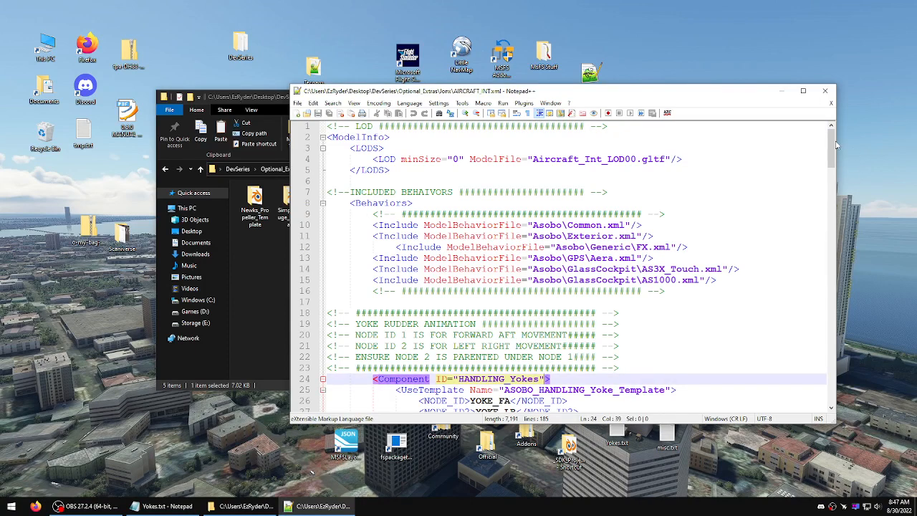
left_click_drag(836, 145, 835, 167)
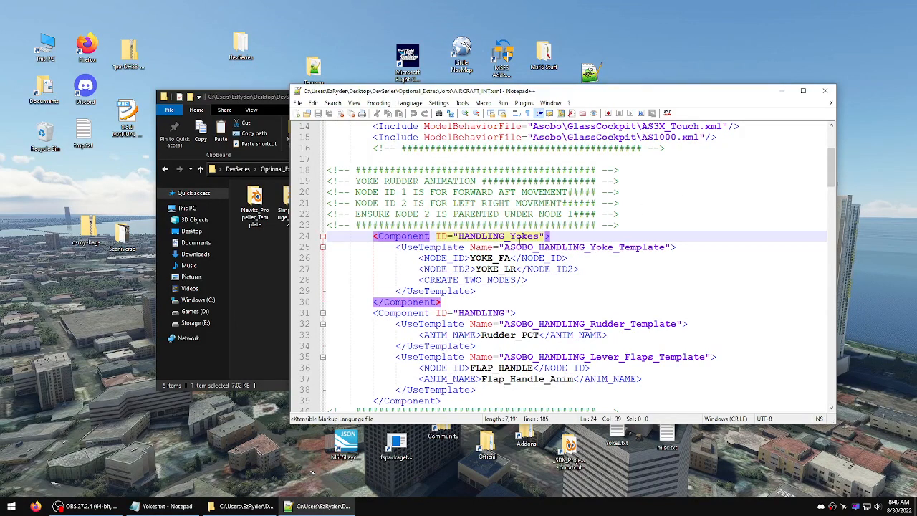
left_click_drag(474, 301, 329, 240)
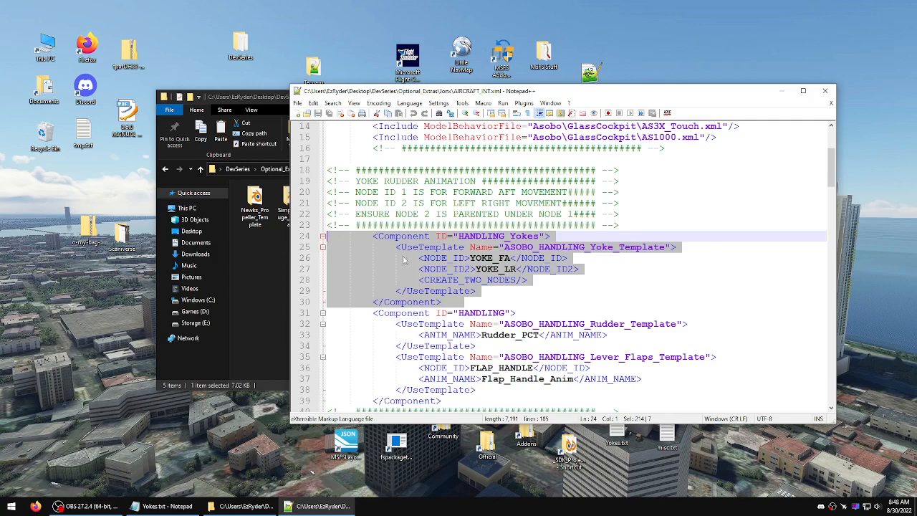
left_click(443, 302)
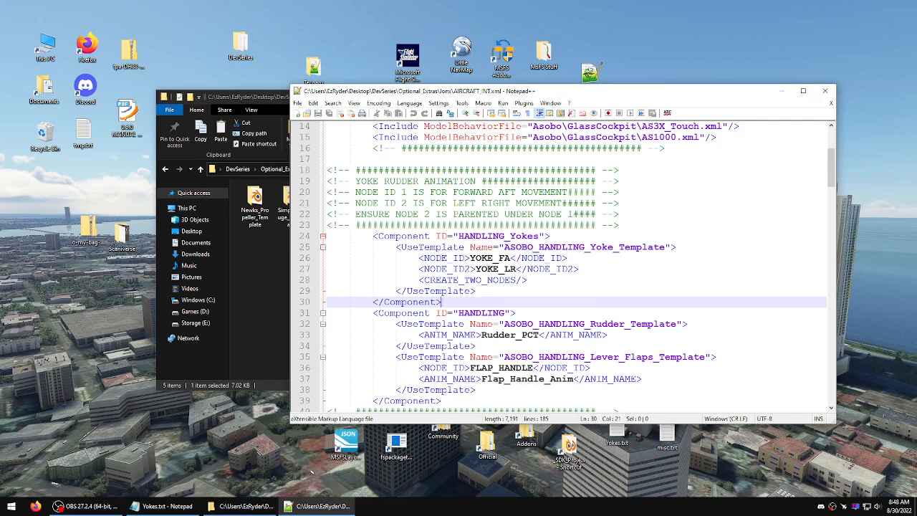
left_click_drag(442, 301, 324, 237)
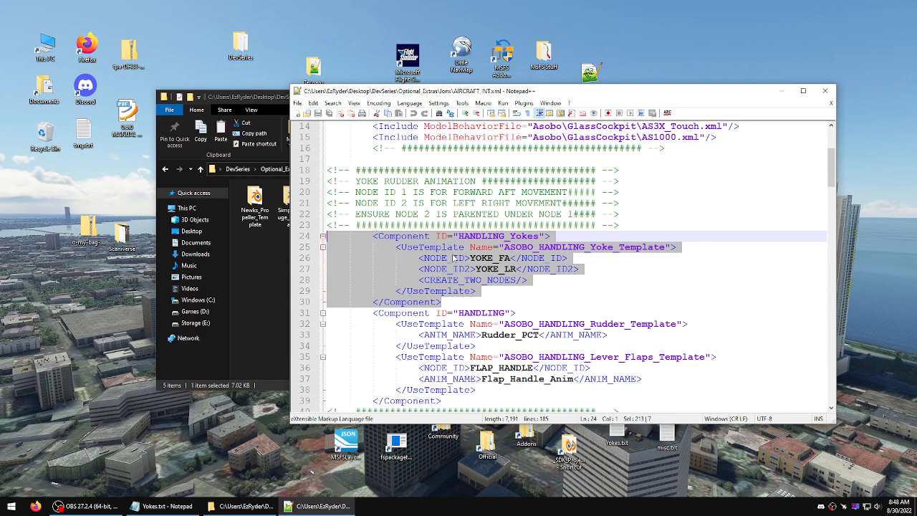
Step: Examine the node entries, the template and the opening and closing tags of the HANDLING_Yokes component
left_click(496, 280)
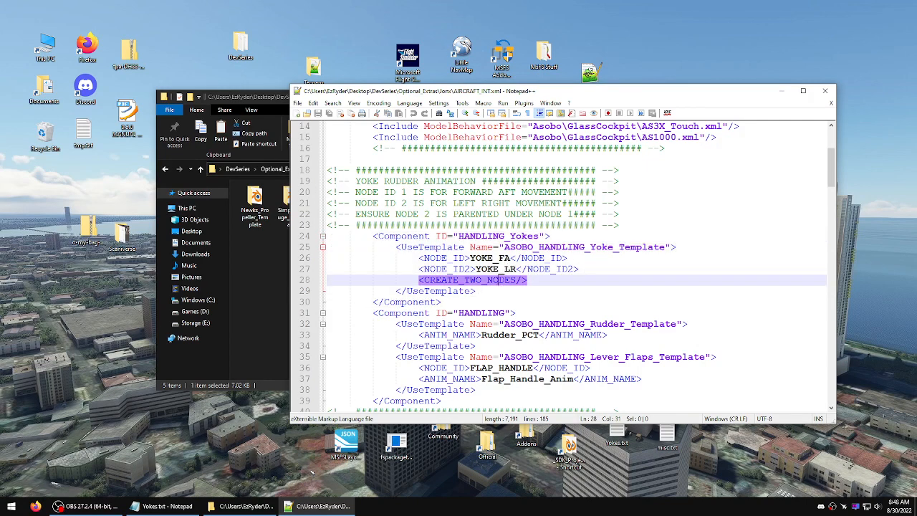
left_click(516, 268)
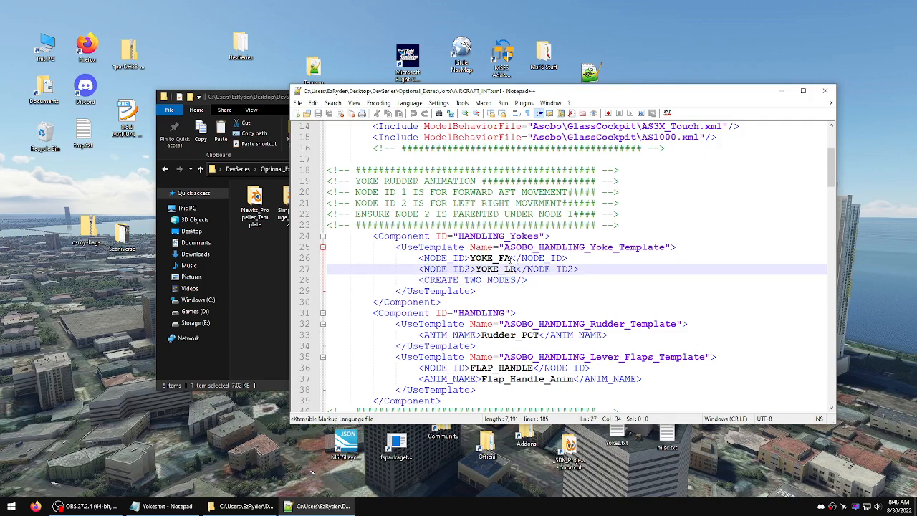
left_click(511, 258)
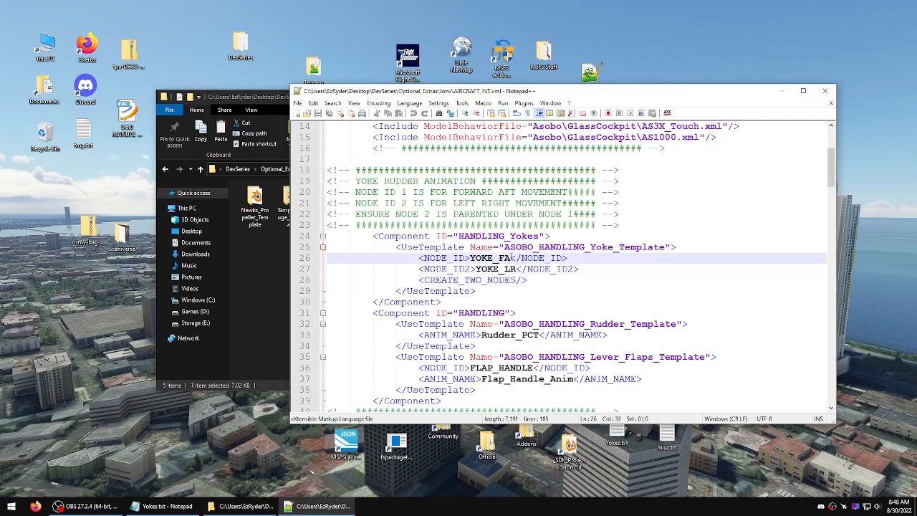
left_click(516, 269)
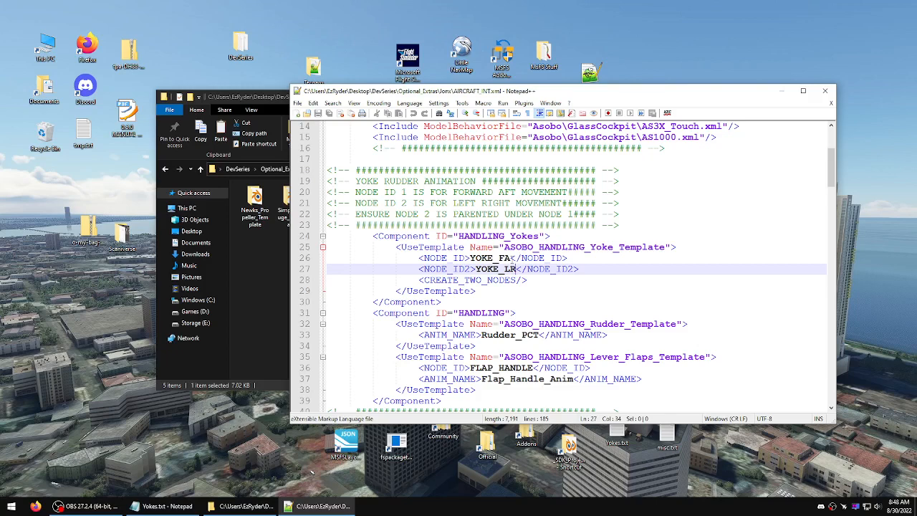
left_click(511, 258)
left_click(447, 291)
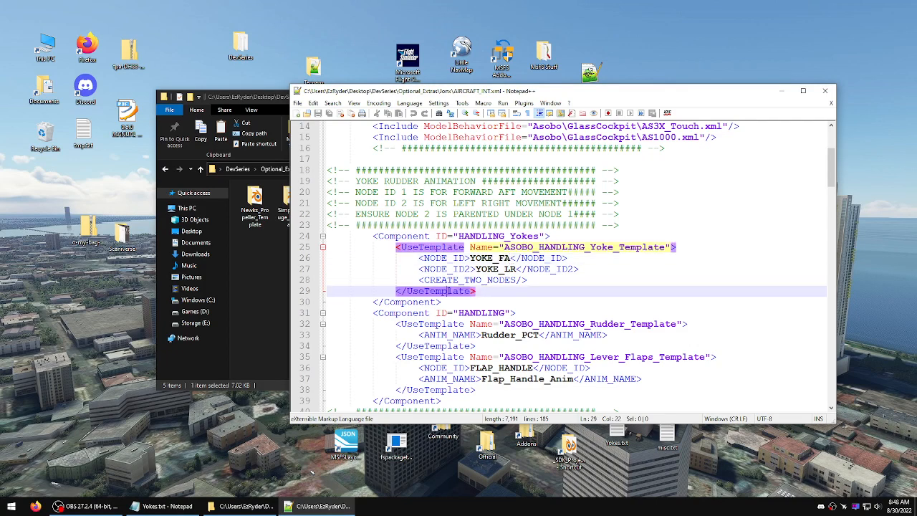
left_click(470, 313)
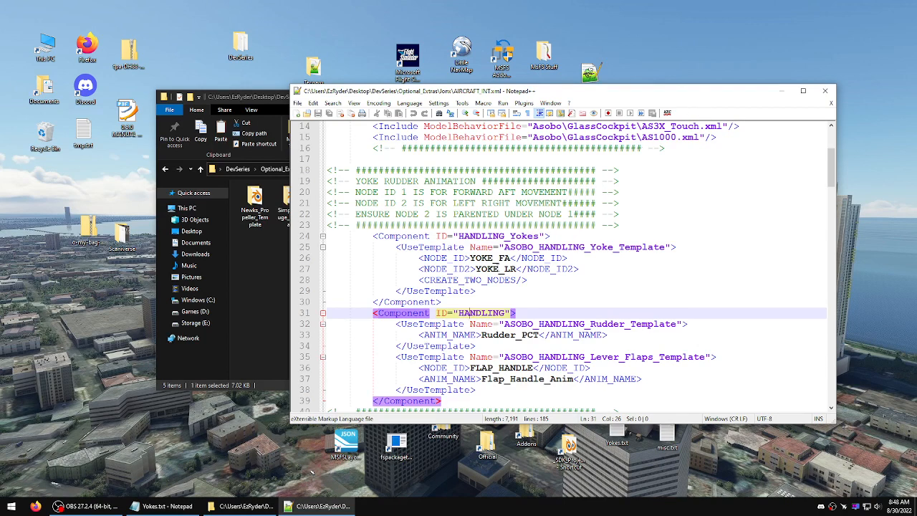
left_click(413, 302)
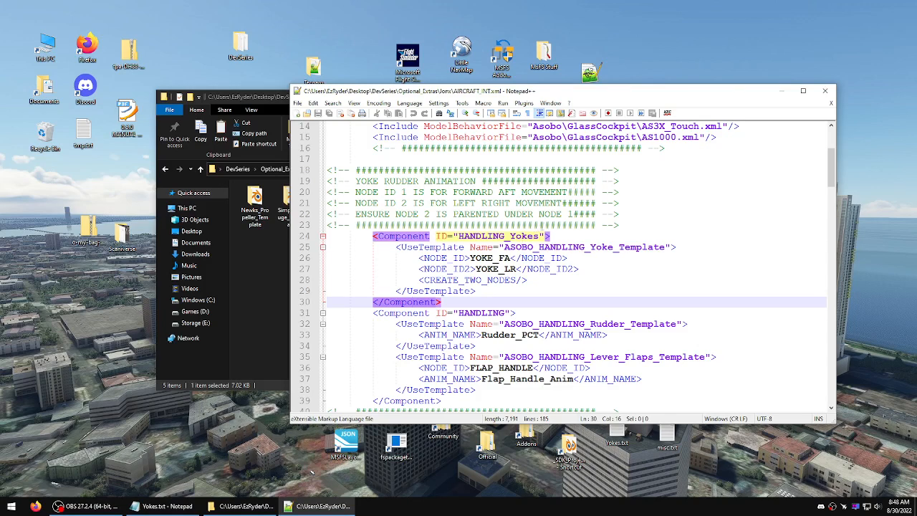
left_click(570, 233)
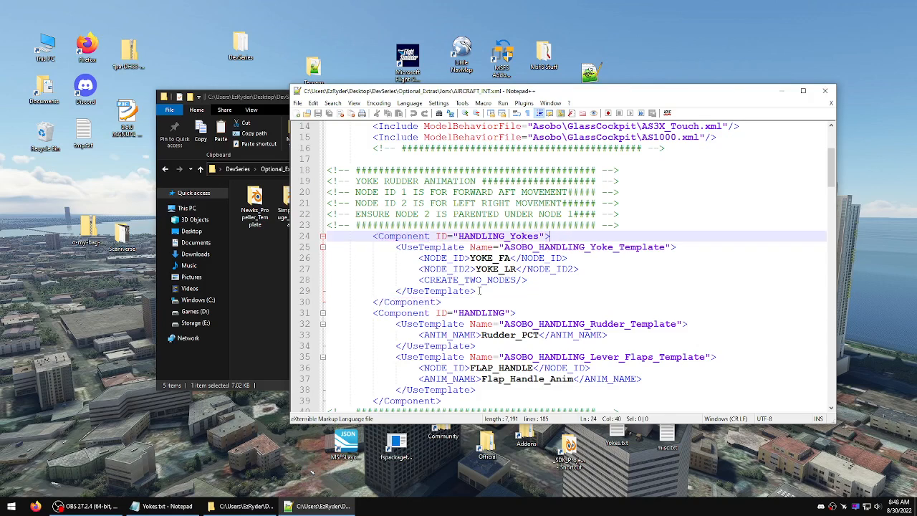
left_click(461, 302)
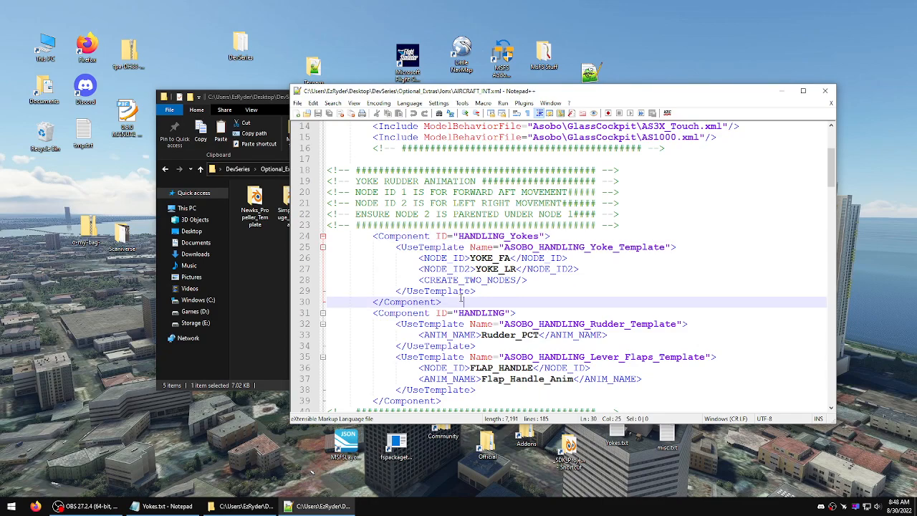
Step: Close AIRCRAFT_INT.xml and the Jonx folder window
left_click_drag(734, 93, 577, 97)
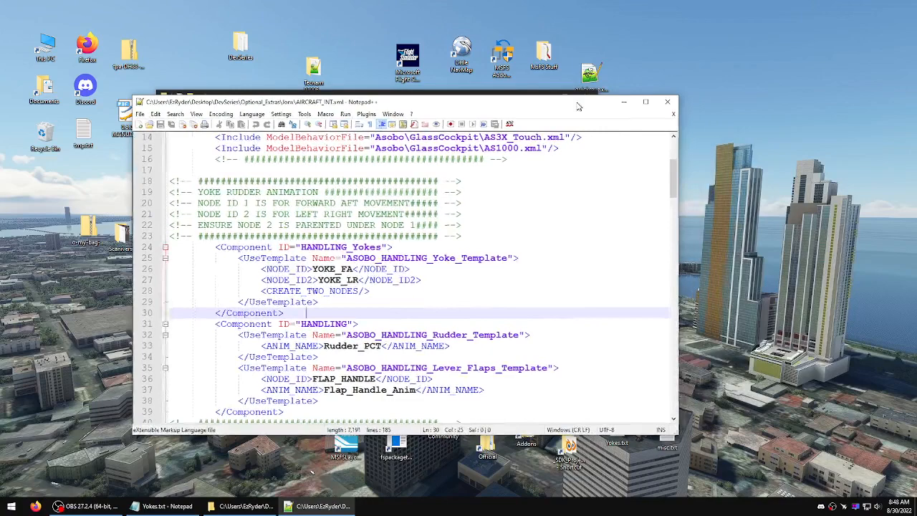
left_click(665, 98)
left_click(471, 248)
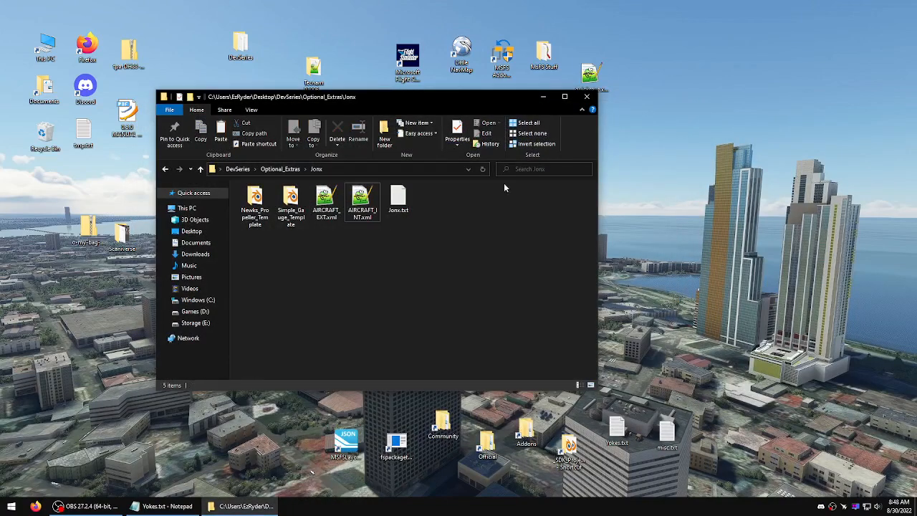
left_click(586, 97)
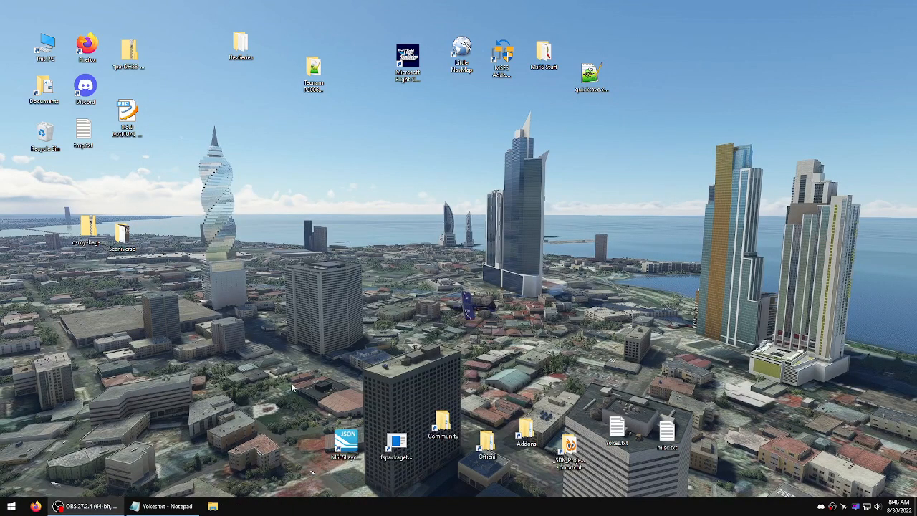
Step: Switch to Yokes.txt in Notepad and review the YOKES component with its two ASOBO_HANDLING_Yoke_Hideable_Template blocks
left_click(164, 505)
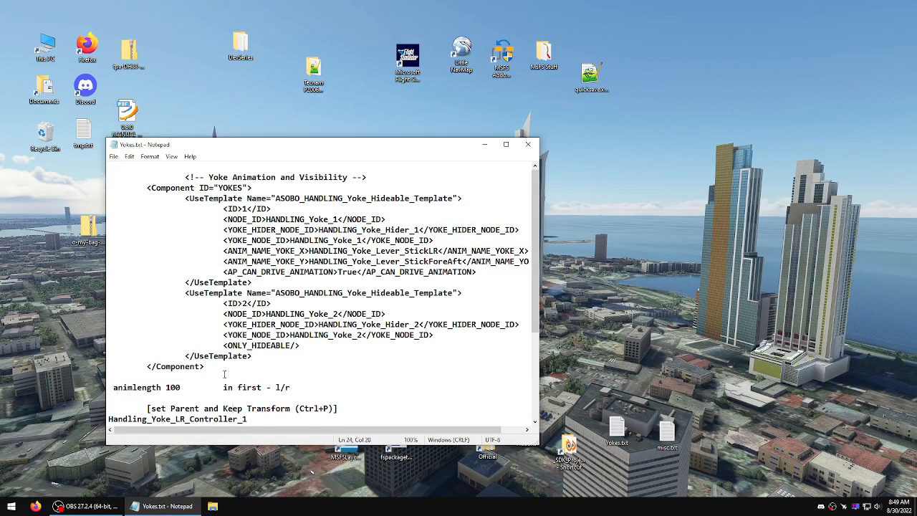
left_click_drag(205, 366, 94, 189)
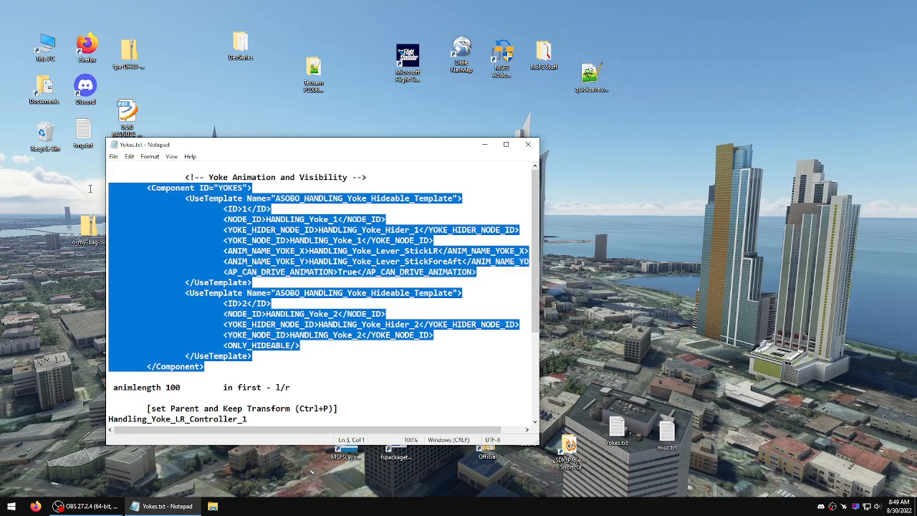
left_click(208, 167)
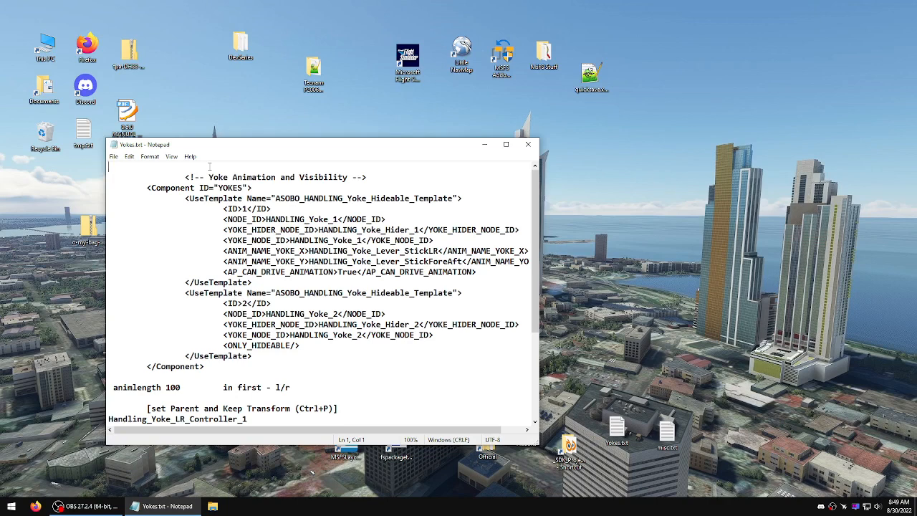
left_click_drag(263, 146, 237, 107)
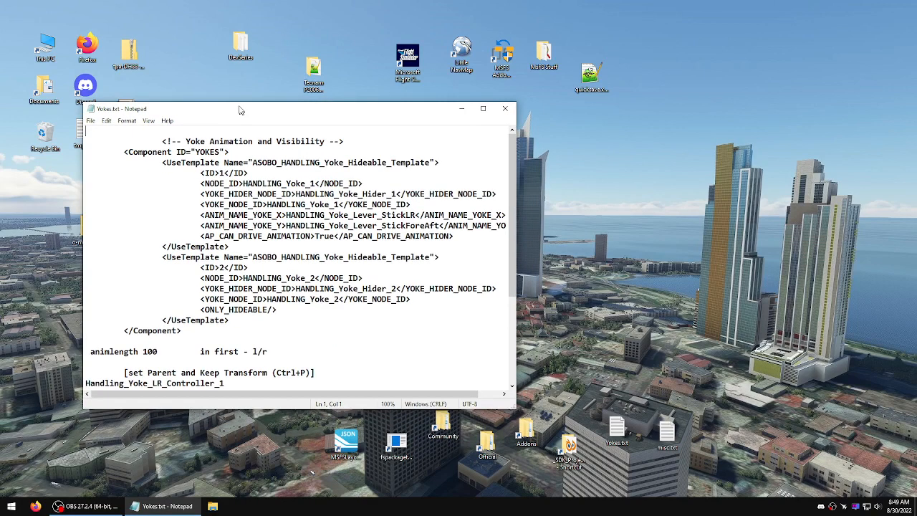
left_click(206, 148)
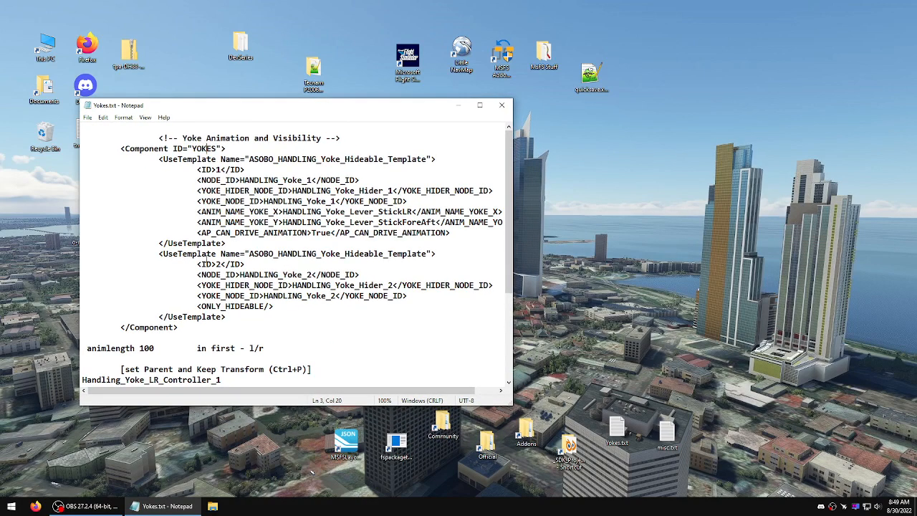
left_click(180, 327)
left_click(304, 303)
left_click(245, 201)
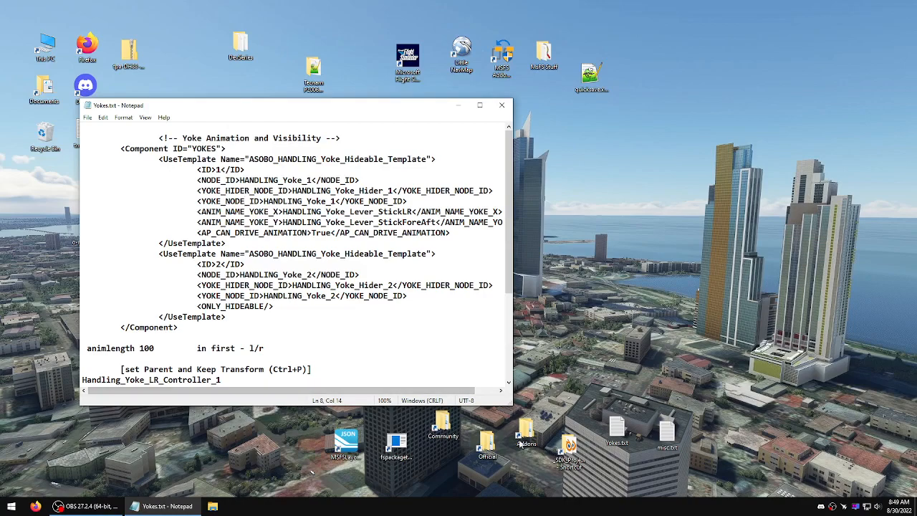
Step: Open the Official packages folder in File Explorer and arrange its window beside the Yokes.txt notes
double_click(487, 442)
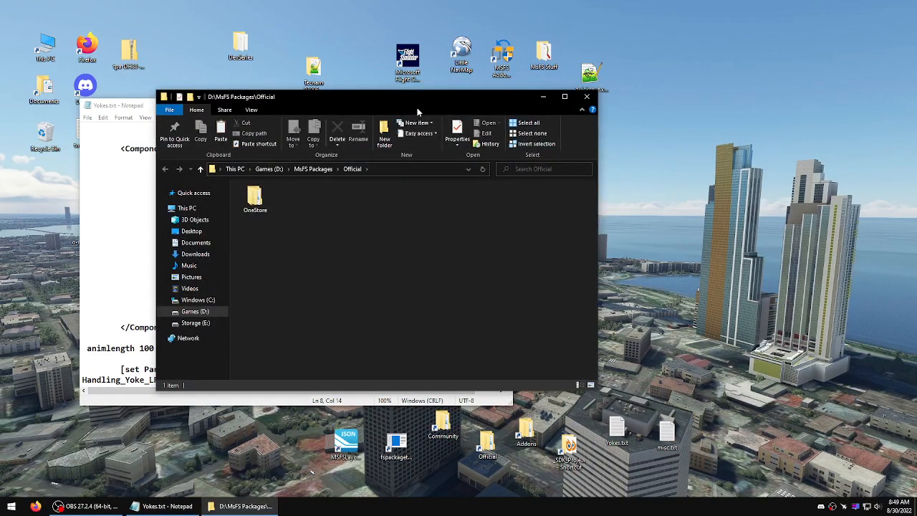
left_click_drag(424, 99, 559, 147)
left_click_drag(401, 108, 353, 77)
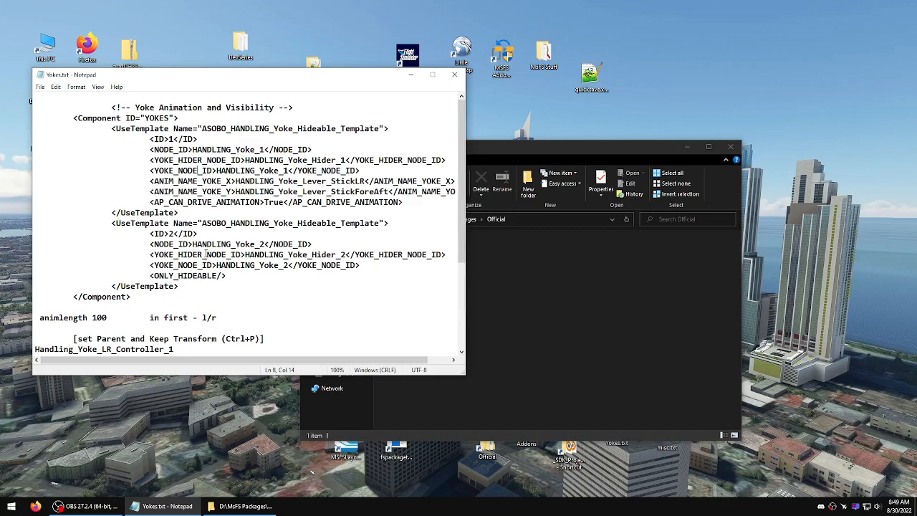
Step: Open the OneStore folder and go into its asobo-aircraft-c152 package
left_click(544, 297)
double_click(398, 247)
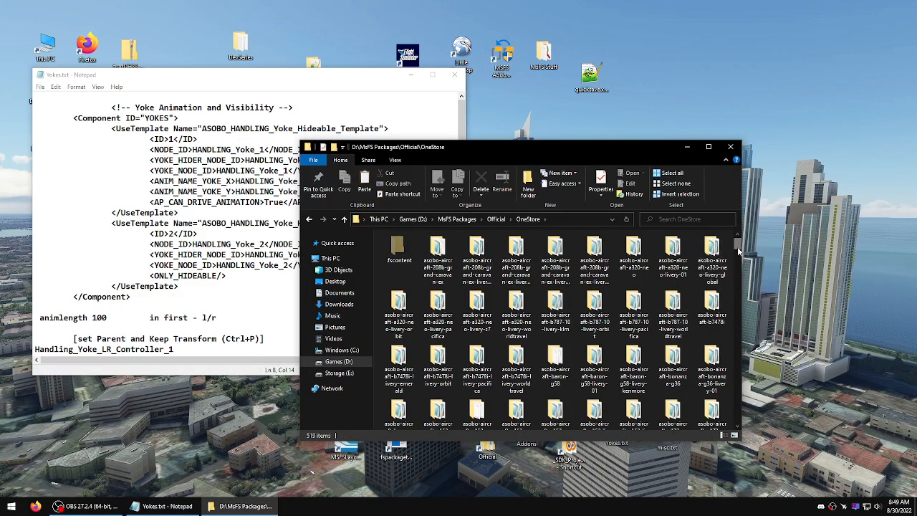
scroll(739, 248, "down", 2)
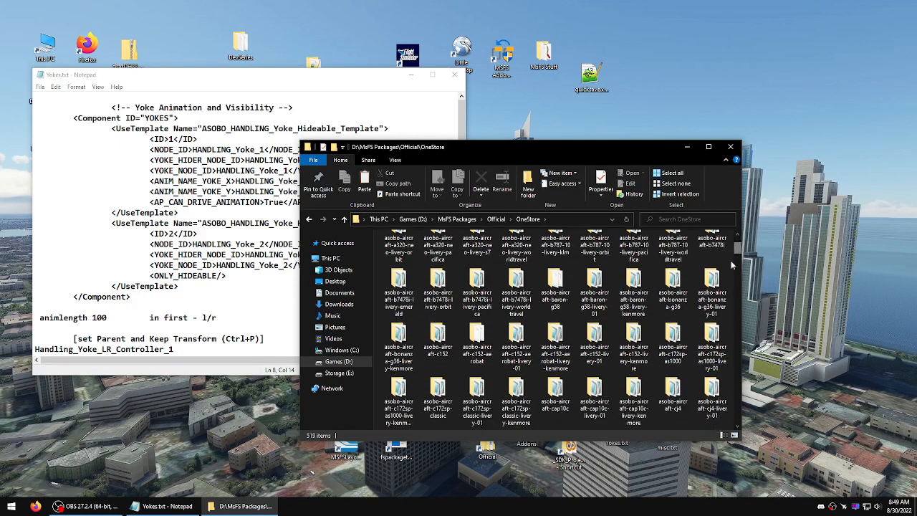
left_click(489, 343)
left_click(438, 335)
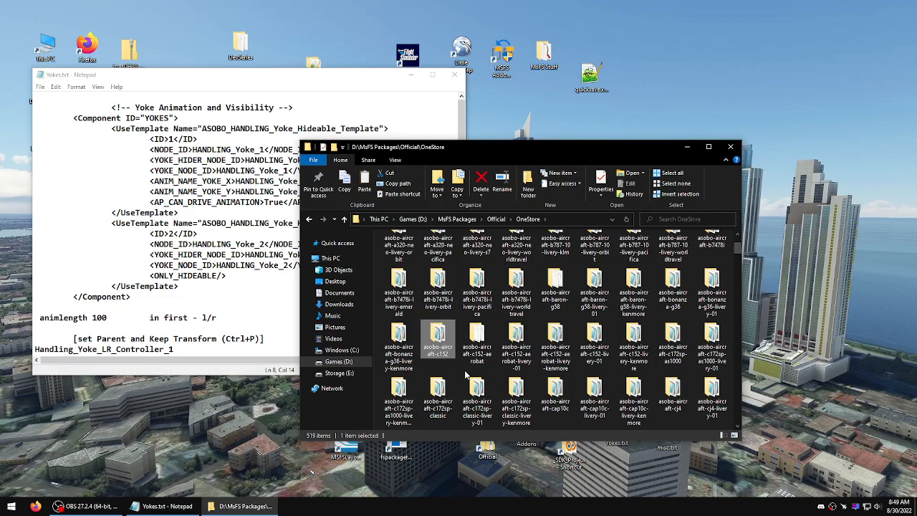
double_click(439, 333)
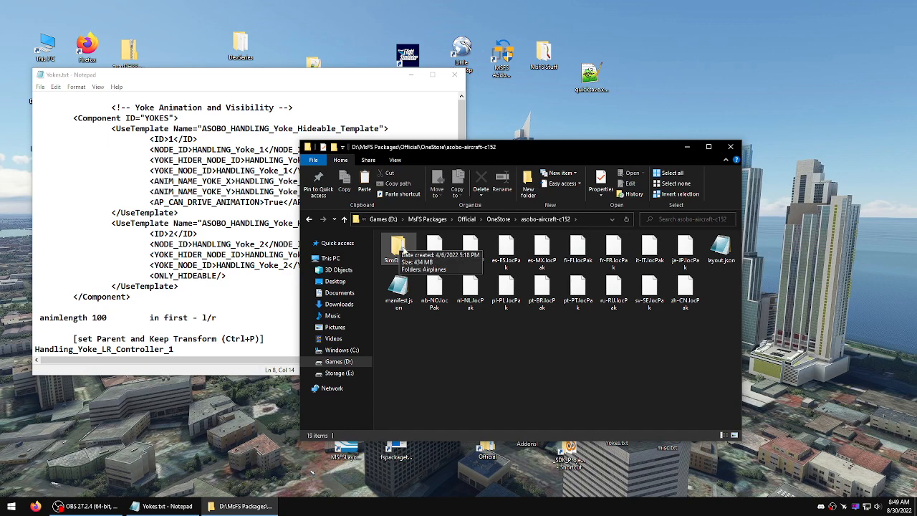
Step: Open Cessna152_interior.XML from SimObjects\Airplanes\Asobo_C152\model in Notepad++ and place it beside the Yokes.txt notes
double_click(402, 252)
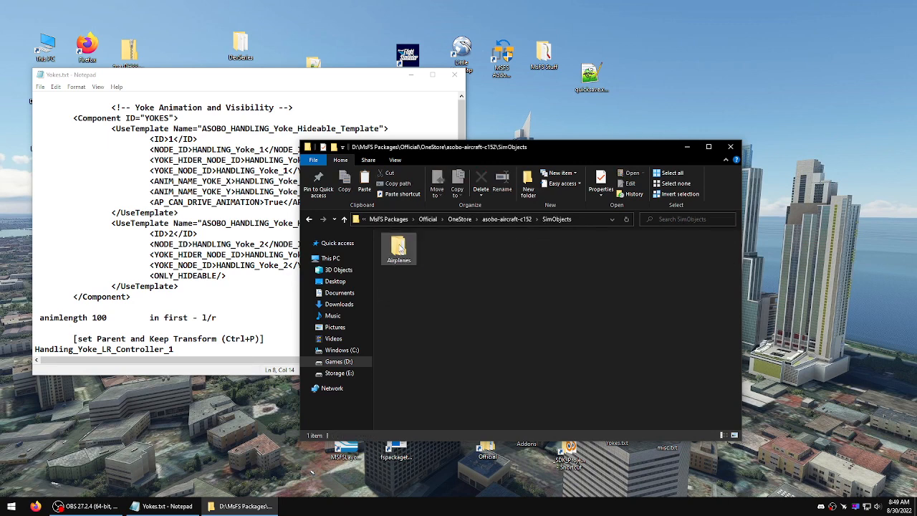
double_click(399, 249)
left_click(400, 250)
double_click(399, 250)
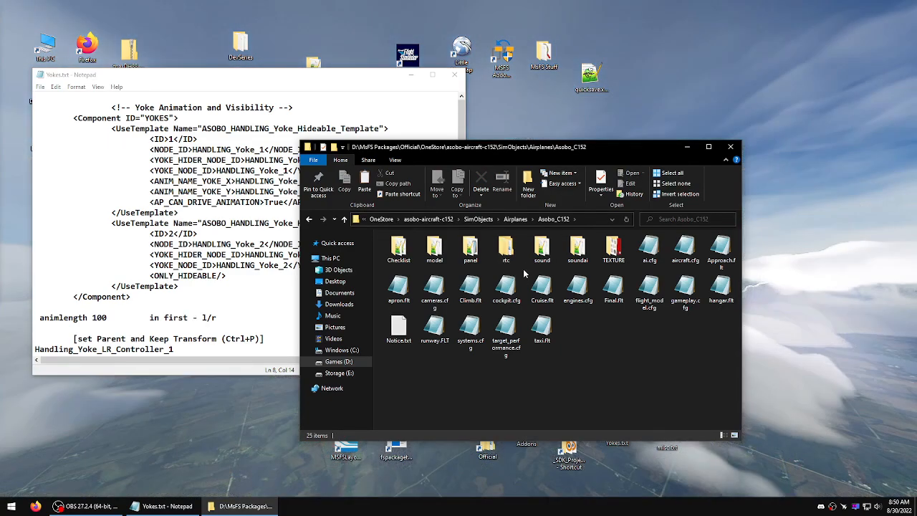
double_click(434, 253)
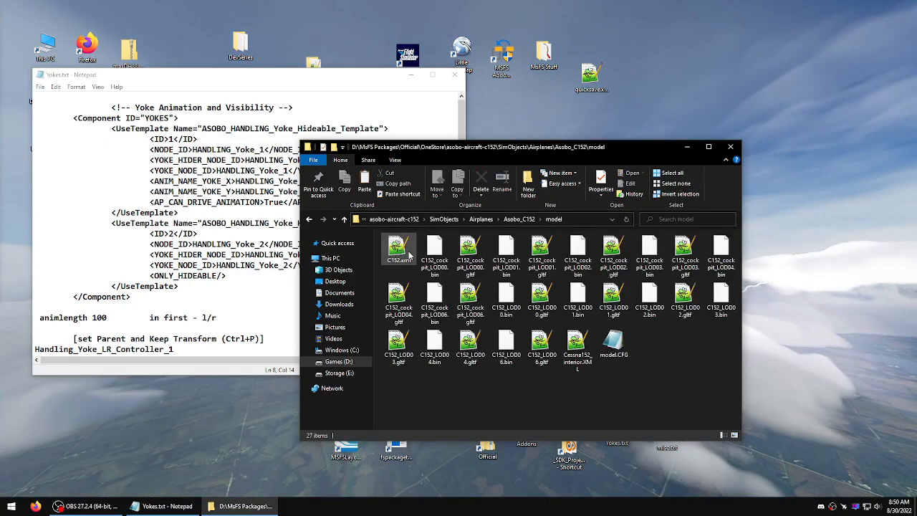
double_click(576, 348)
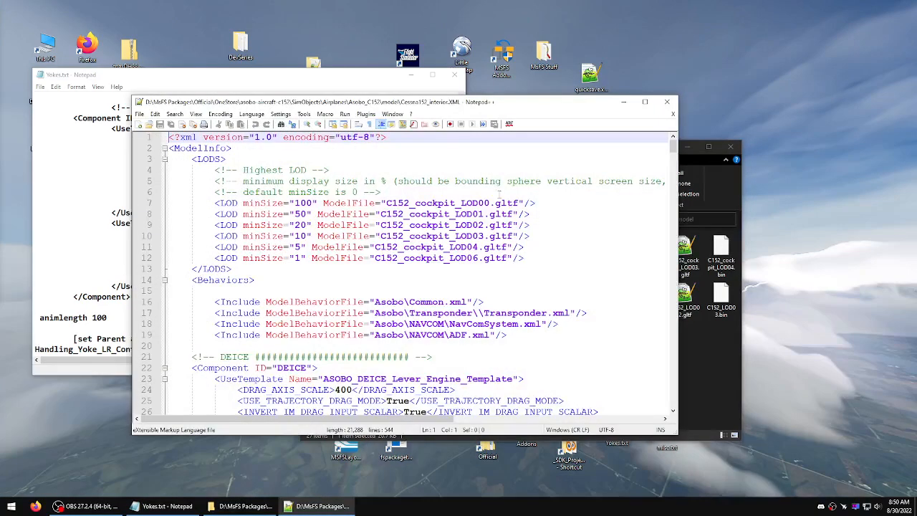
left_click_drag(450, 102, 645, 84)
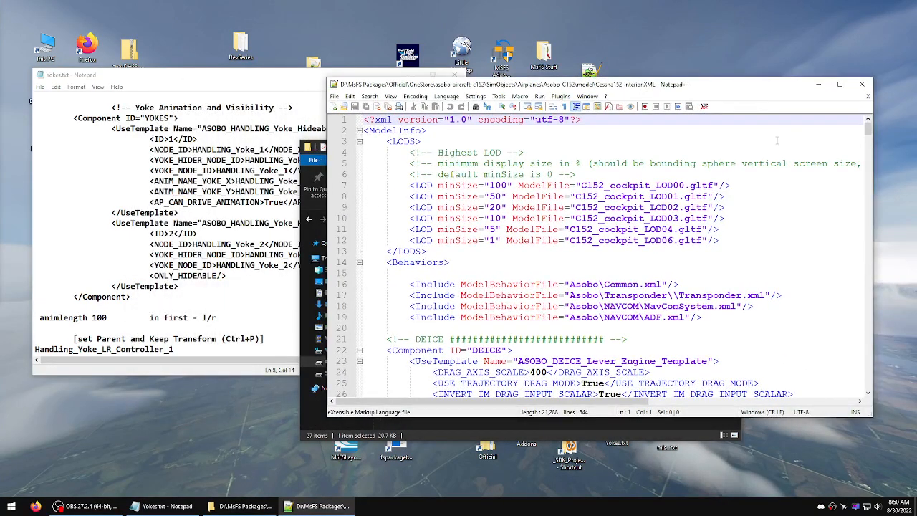
Step: Find the YOKES component under the HANDLING section of Cessna152_interior.XML
left_click(631, 181)
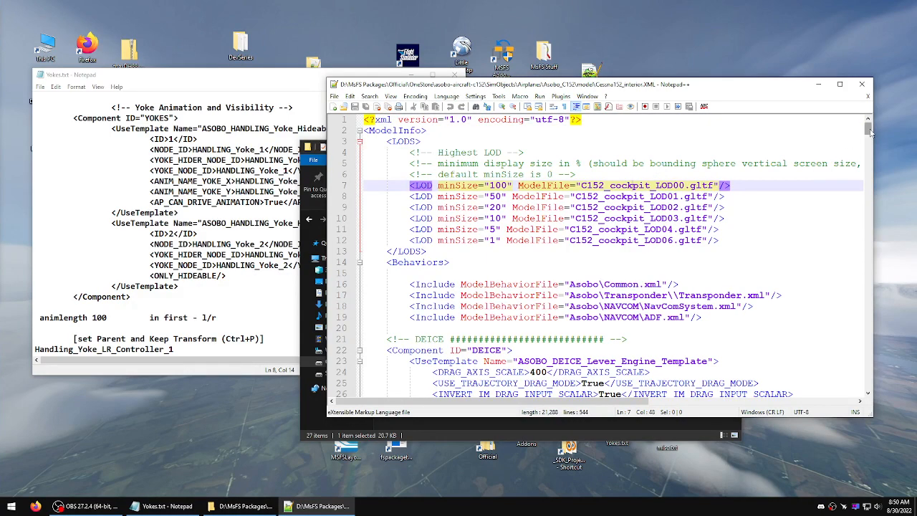
left_click_drag(869, 129, 875, 164)
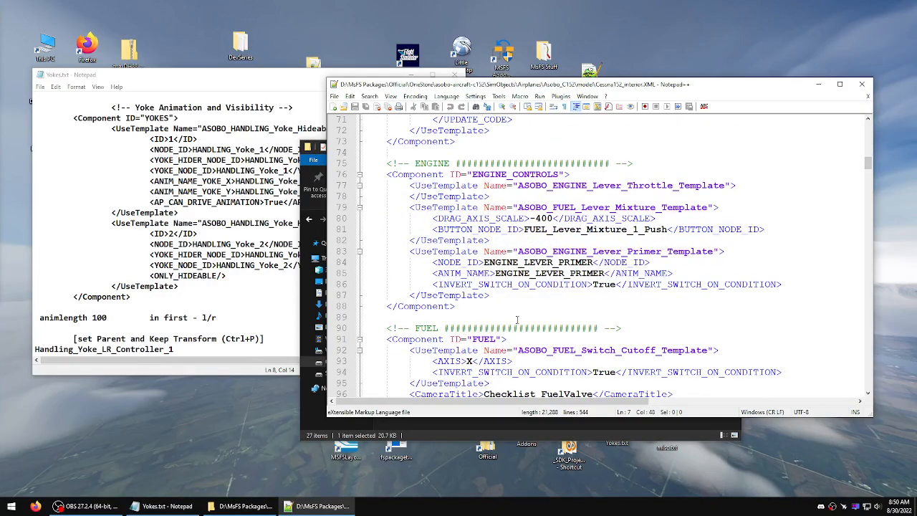
scroll(866, 164, "down", 1)
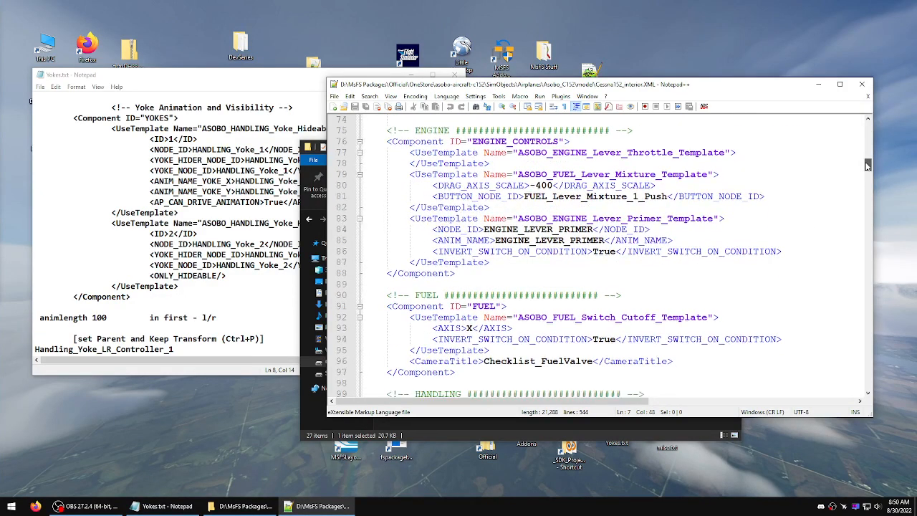
scroll(866, 164, "down", 2)
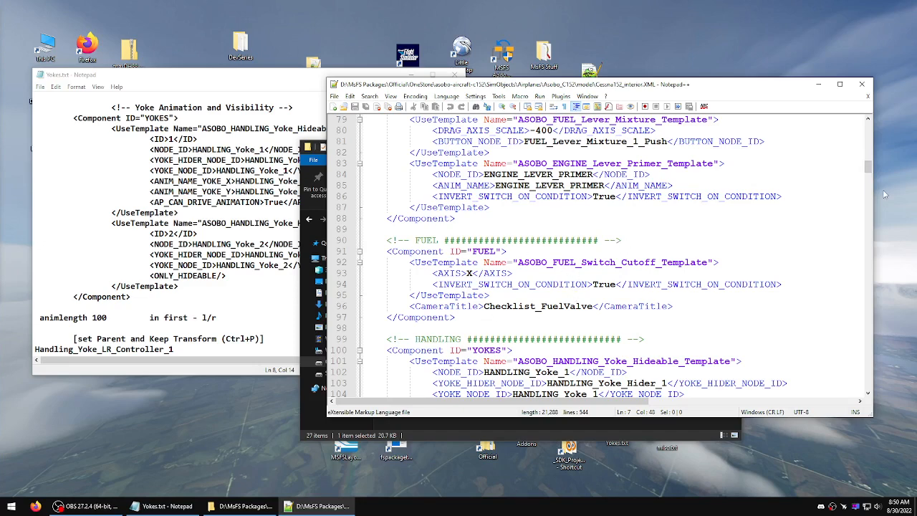
scroll(866, 165, "down", 5)
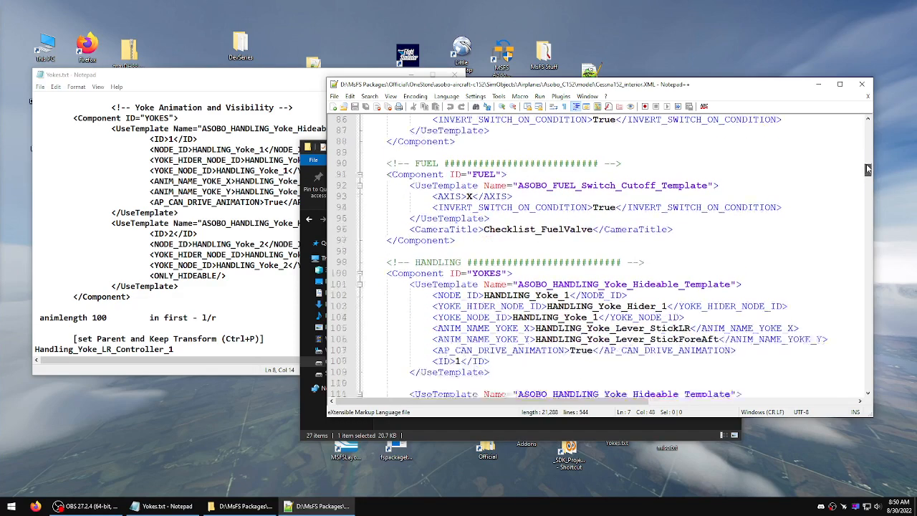
scroll(867, 165, "down", 1)
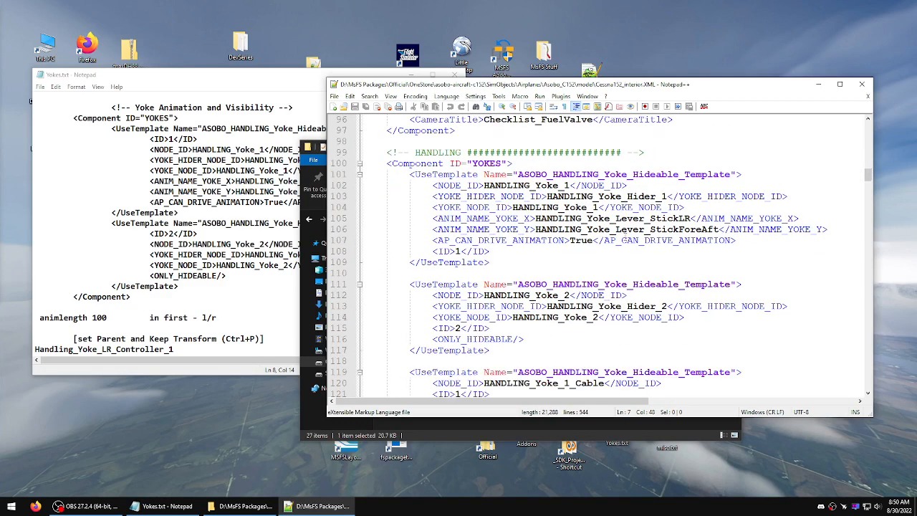
left_click(409, 162)
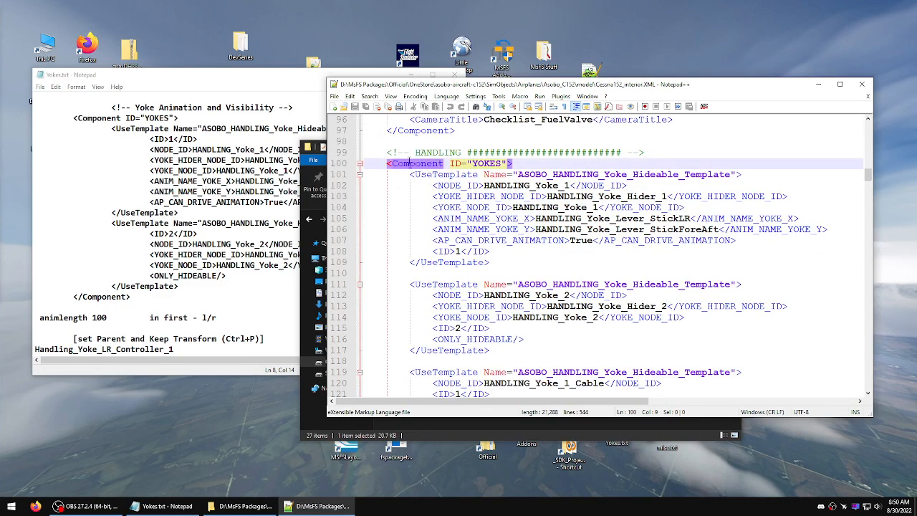
Step: Enlarge the Notepad++ window and examine the HANDLING_Yoke_1_Cable and HANDLING_Yoke_2_Cable templates in the YOKES component
scroll(439, 184, "down", 3)
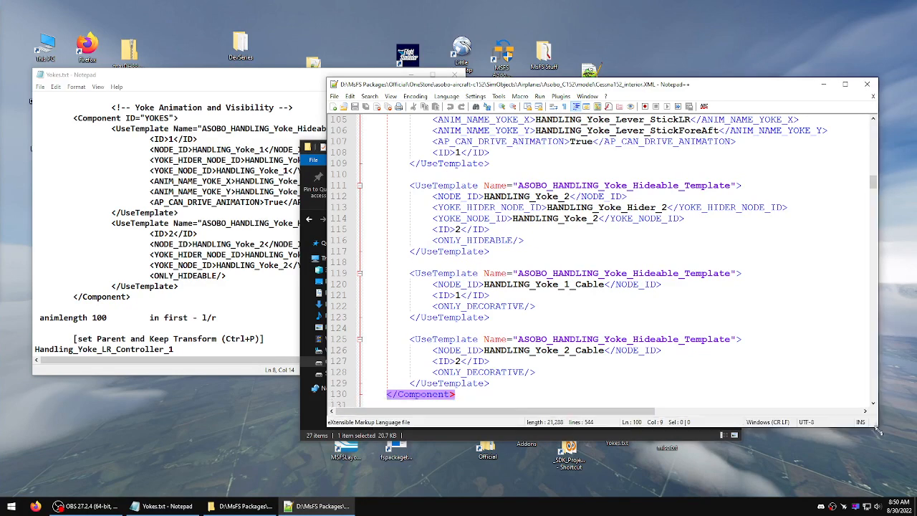
left_click_drag(872, 415, 901, 478)
scroll(521, 338, "up", 1)
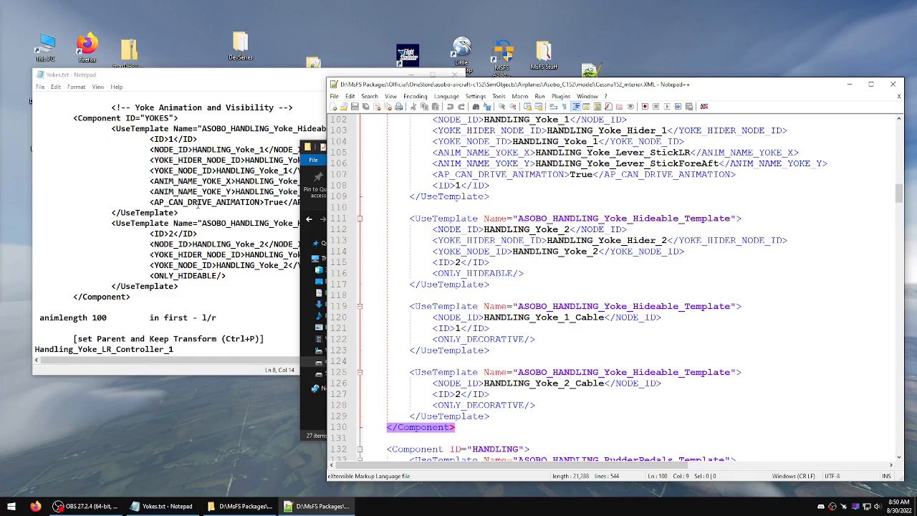
left_click(443, 306)
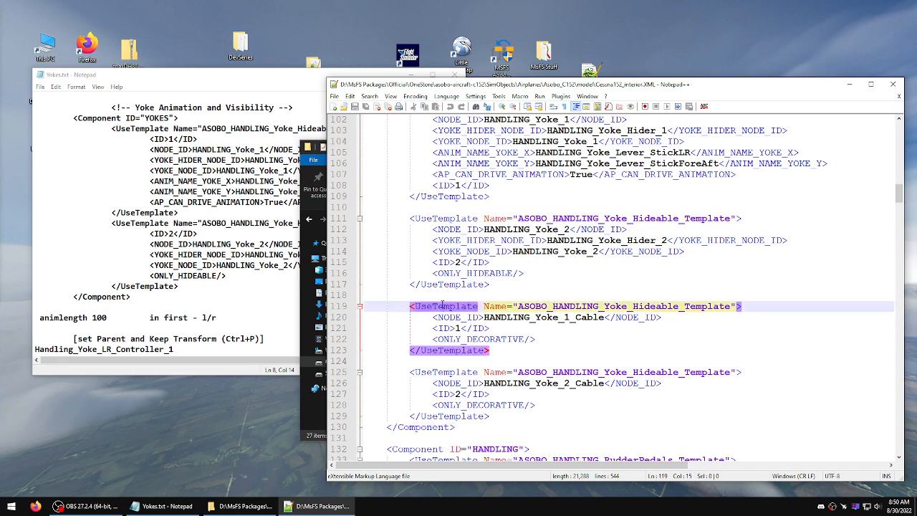
left_click(448, 372)
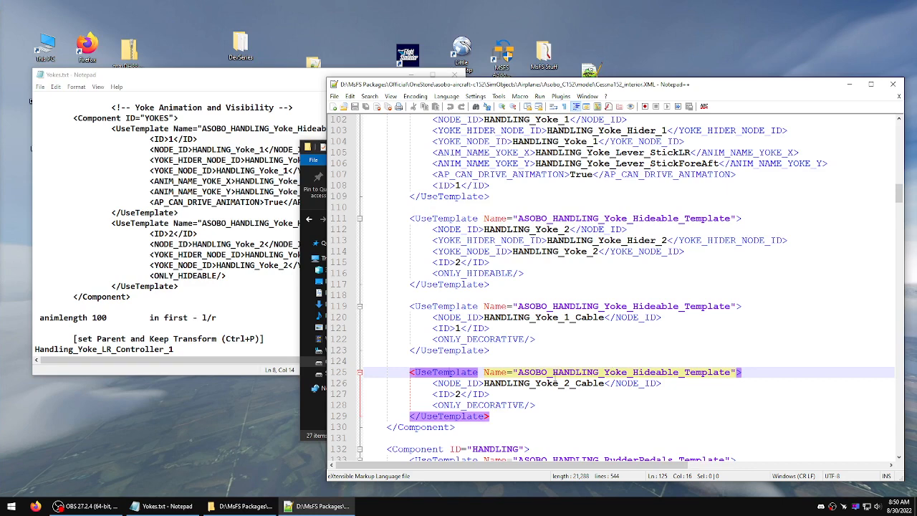
double_click(602, 383)
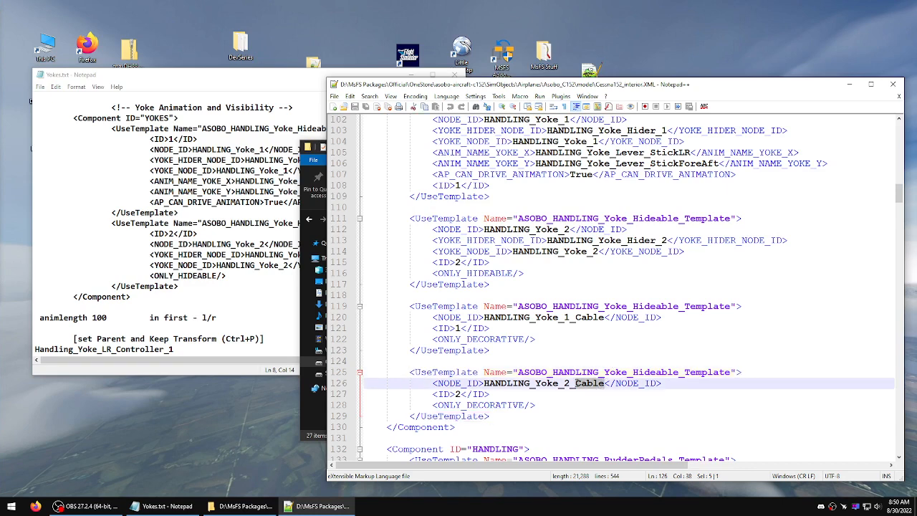
left_click_drag(600, 317, 579, 318)
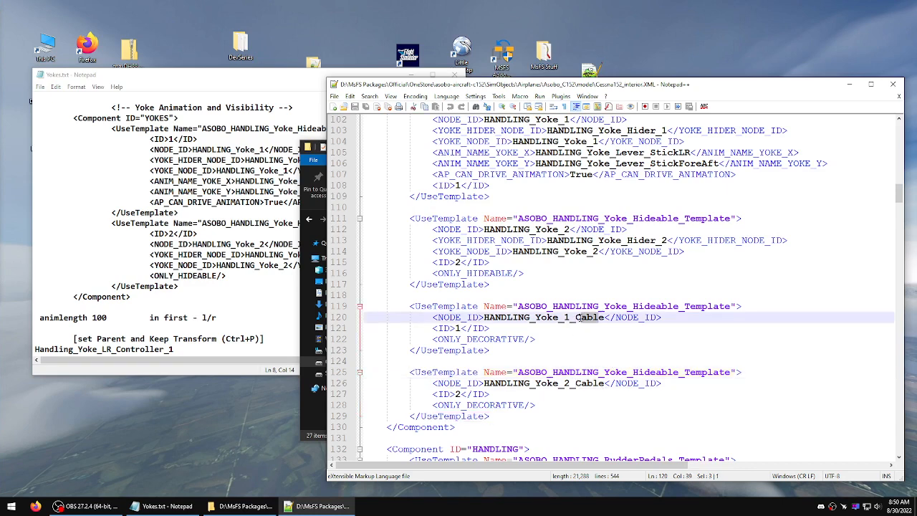
left_click(450, 285)
Step: Compare the first two ASOBO_HANDLING_Yoke_Hideable_Template blocks of the Cessna file with the matching blocks in the Yokes.txt notes
scroll(469, 270, "up", 3)
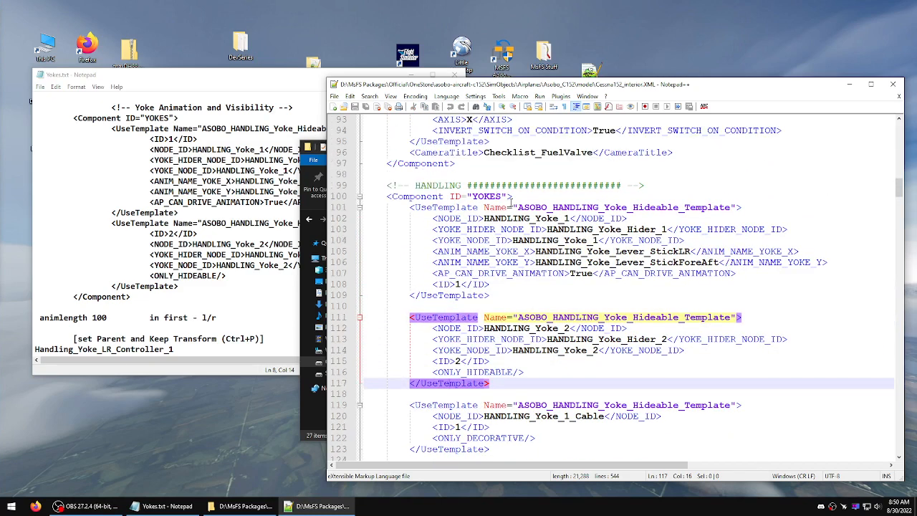
left_click(529, 207)
left_click(577, 317)
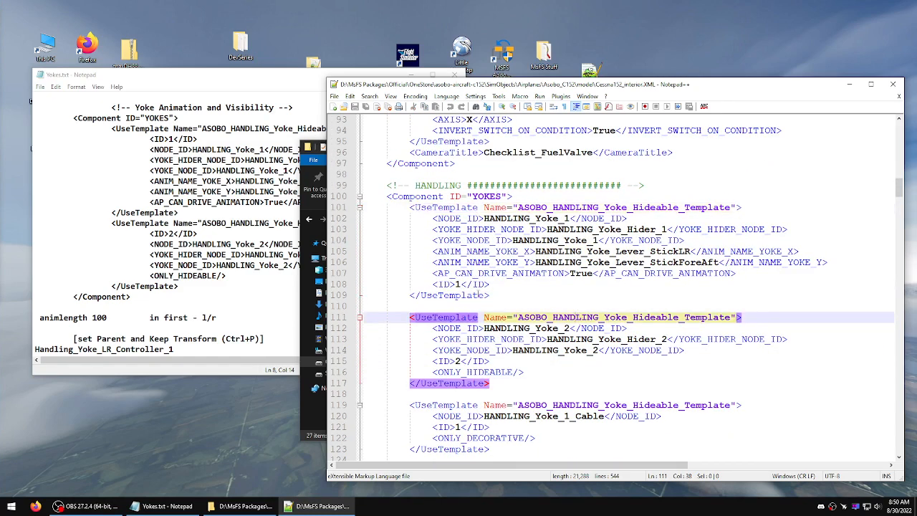
left_click(129, 224)
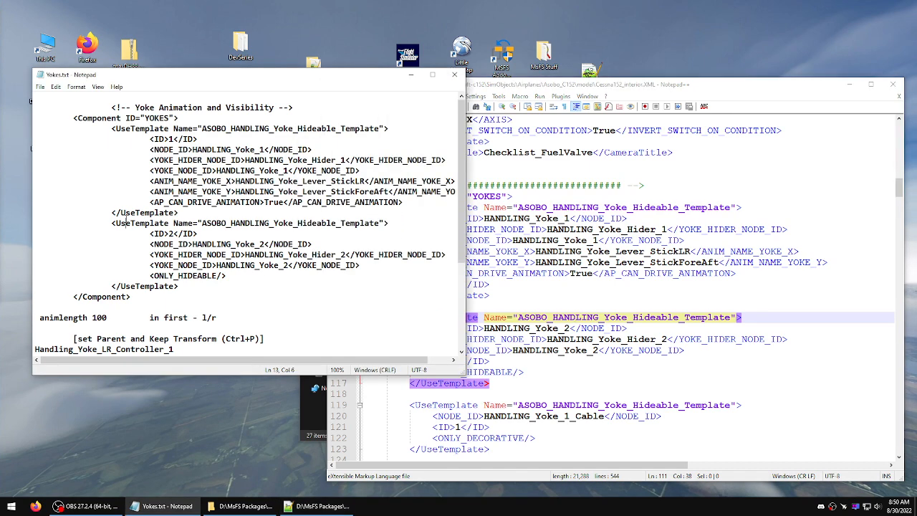
left_click_drag(113, 223, 214, 265)
left_click(98, 300)
left_click_drag(113, 222, 136, 286)
left_click_drag(140, 128, 159, 181)
Step: Examine the yoke hider node, the StickForeAft animation name and the AP_CAN_DRIVE_ANIMATION line in the Cessna's first yoke template
left_click(629, 218)
left_click_drag(547, 229, 655, 229)
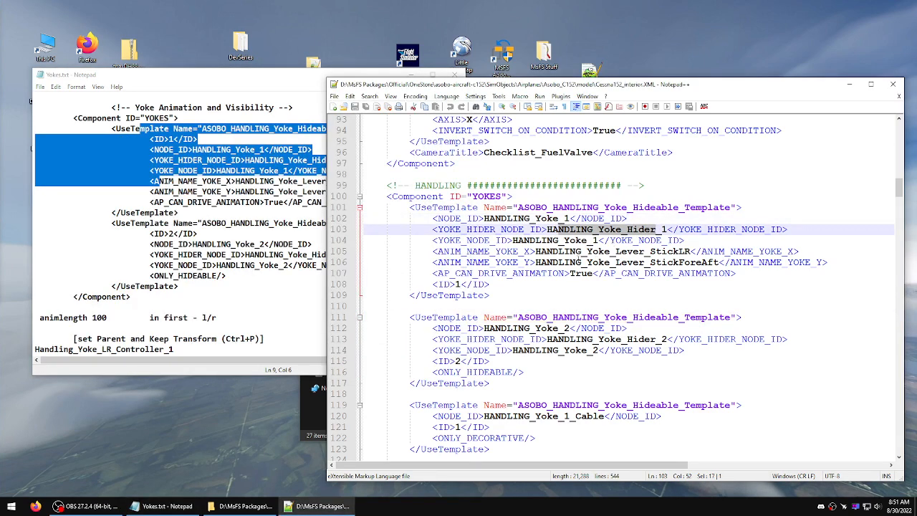
left_click(536, 262)
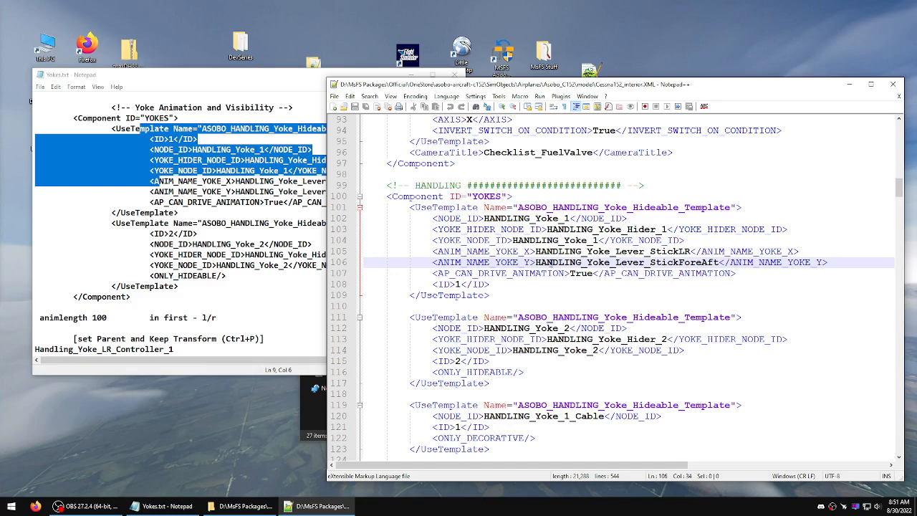
left_click_drag(736, 276, 433, 275)
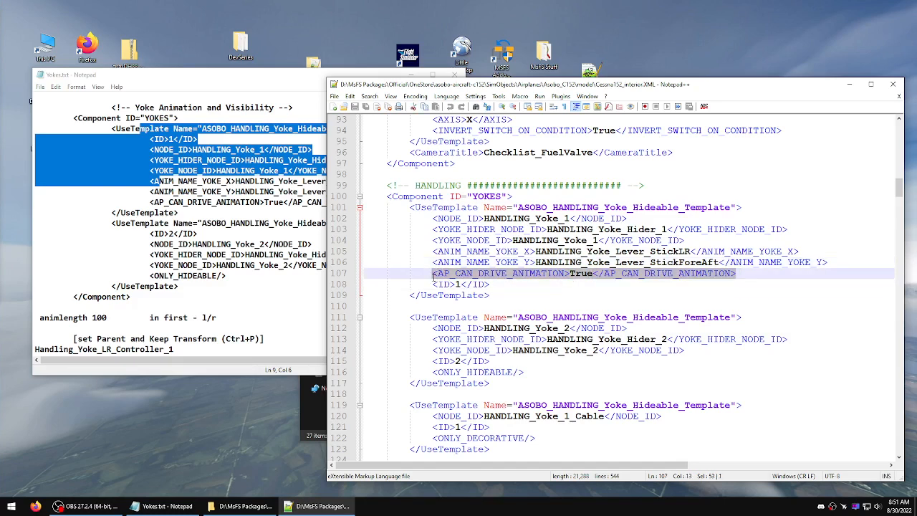
left_click(448, 262)
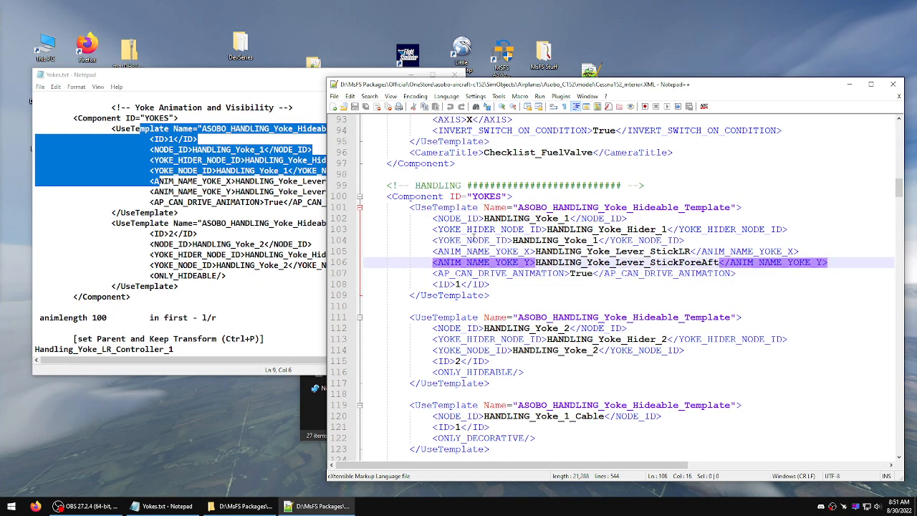
Step: Close Cessna152_interior.XML and the File Explorer window showing the Asobo_C152 model folder
left_click(276, 170)
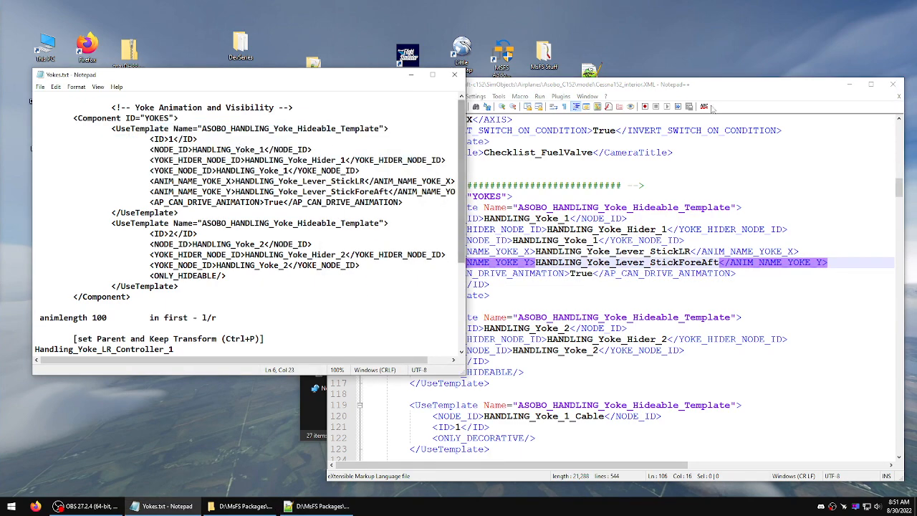
left_click_drag(719, 88, 661, 70)
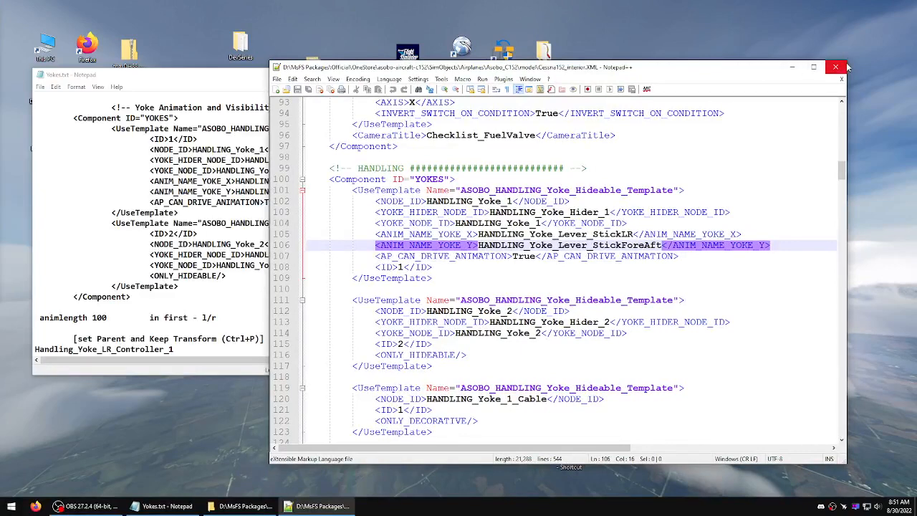
left_click(338, 157)
left_click(243, 149)
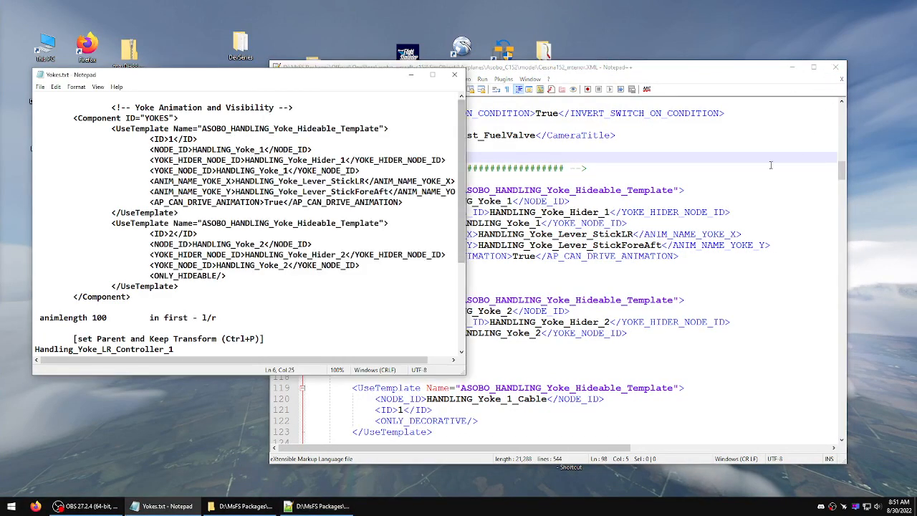
left_click(769, 179)
left_click(841, 74)
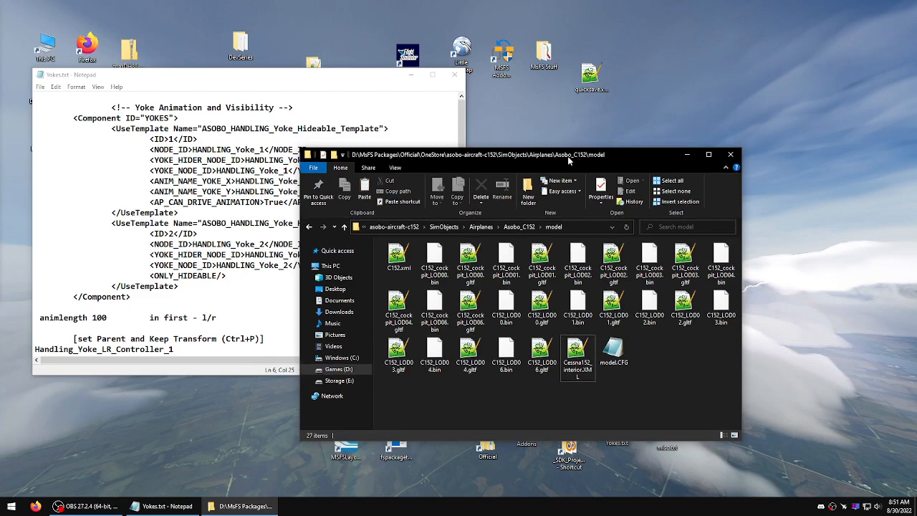
left_click_drag(566, 147, 644, 152)
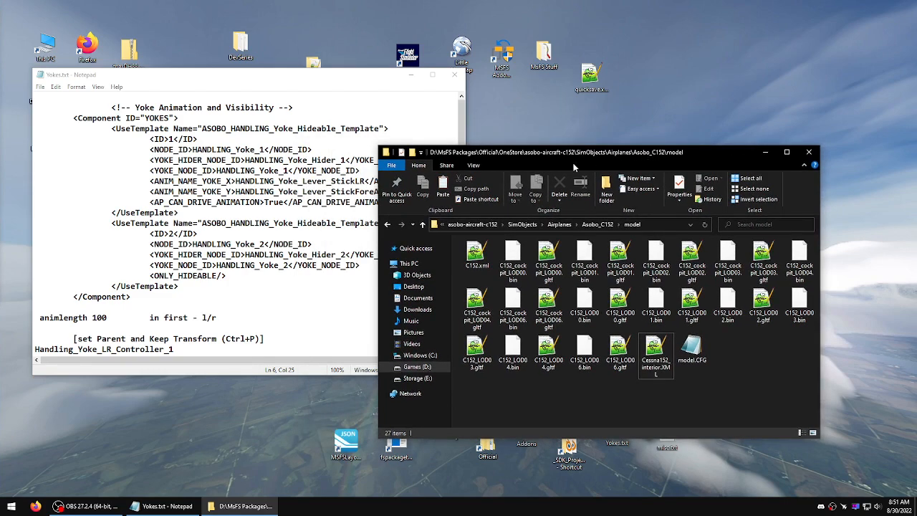
left_click(804, 153)
Step: Reposition the Yokes.txt notes and open the Models folder inside the desktop's Tecnam P2006T Project folder
left_click_drag(366, 76, 519, 126)
double_click(313, 72)
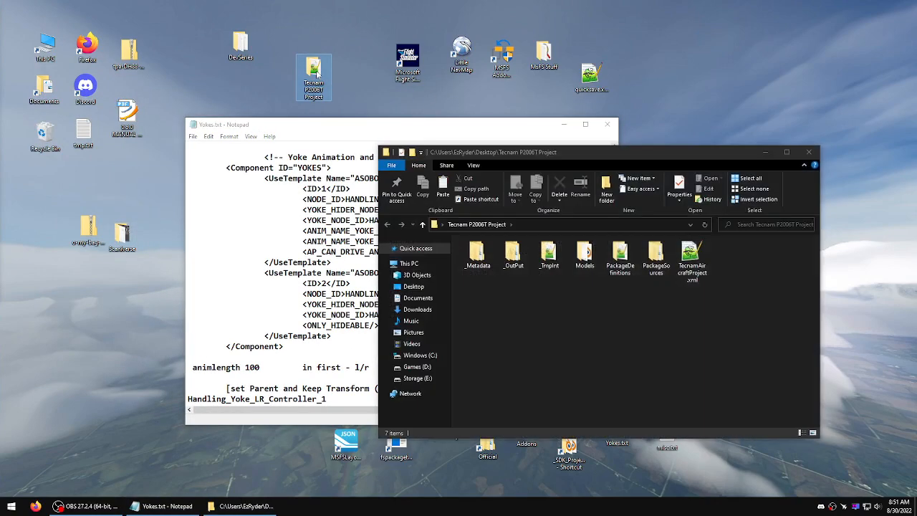
left_click_drag(547, 161, 455, 115)
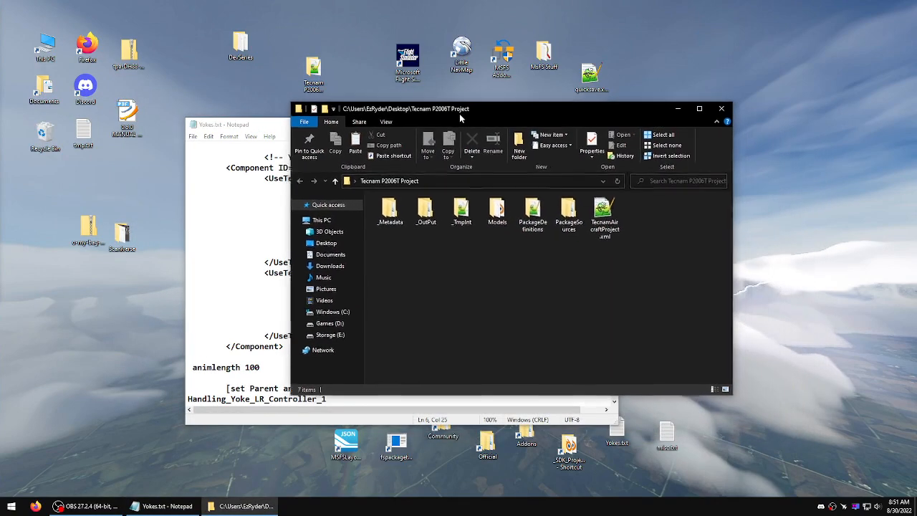
double_click(492, 209)
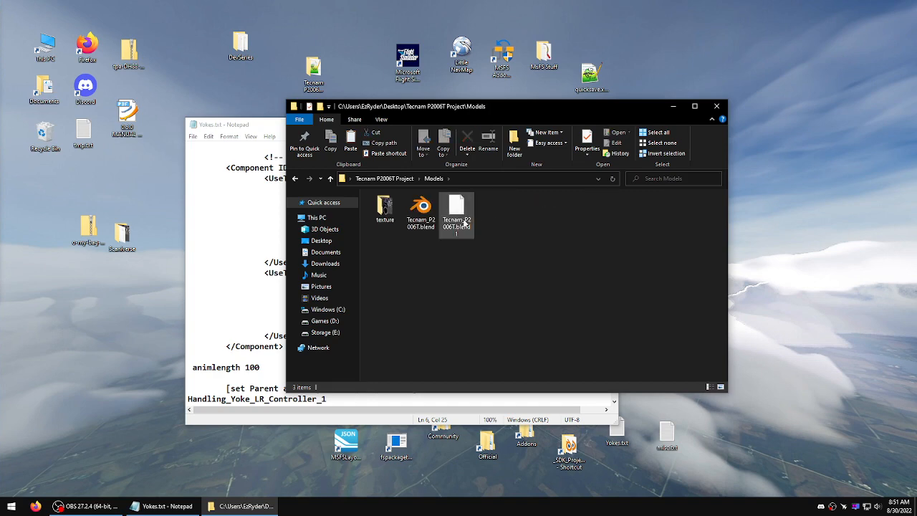
Step: Open Tecnam_P2006T.blend in Blender, look over the aircraft model and close Blender
left_click(420, 213)
double_click(419, 222)
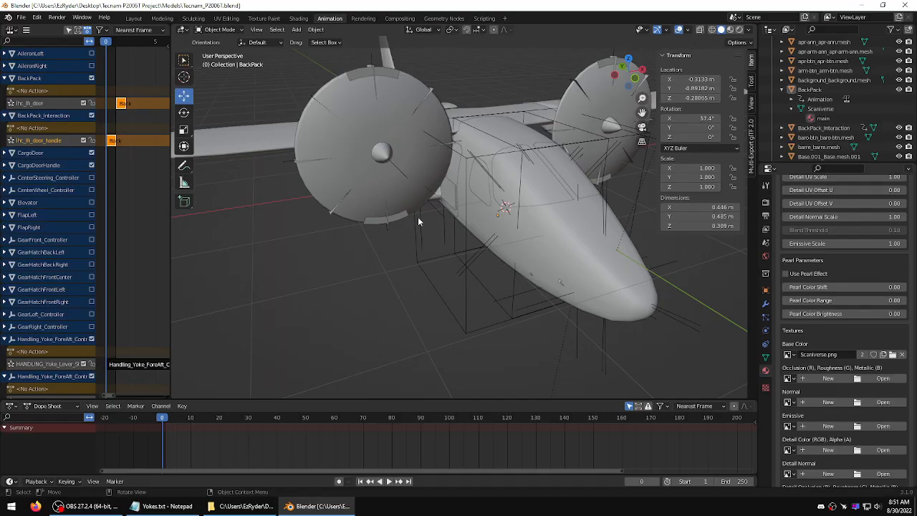
middle_click_drag(419, 222, 447, 232)
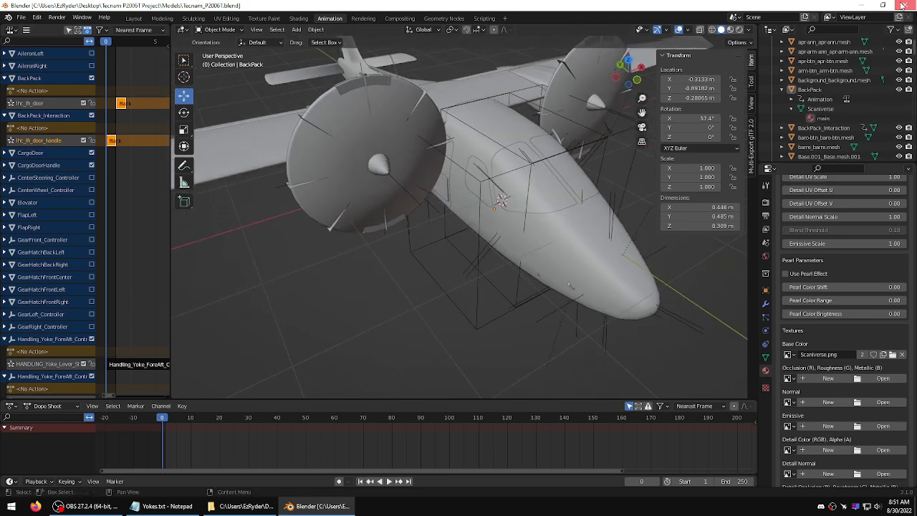
left_click(902, 5)
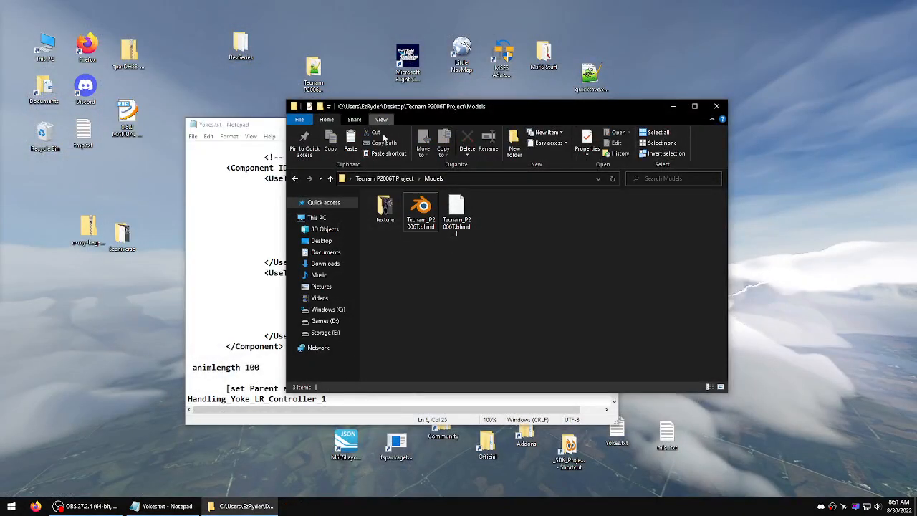
Step: Delete the _Metadata, _OutPut and _TmpInt folders from the Tecnam P2006T Project folder
left_click(330, 179)
left_click(226, 199)
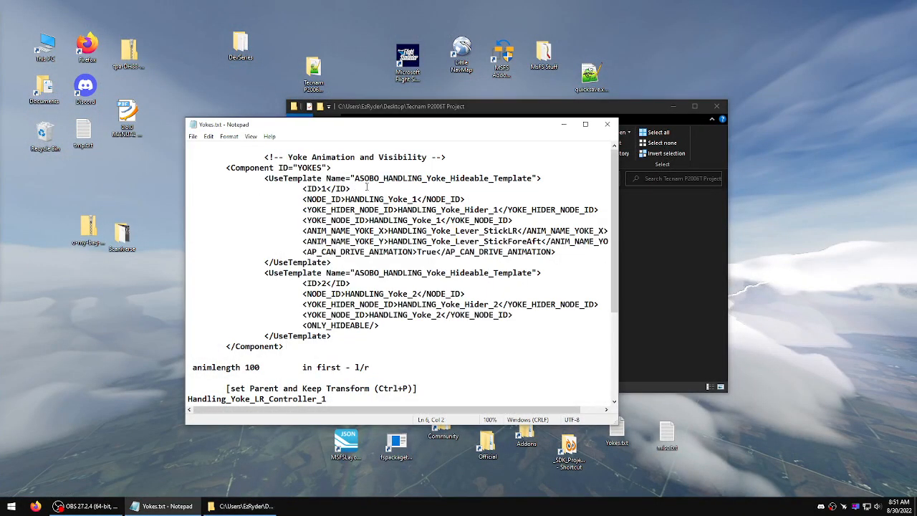
left_click(661, 250)
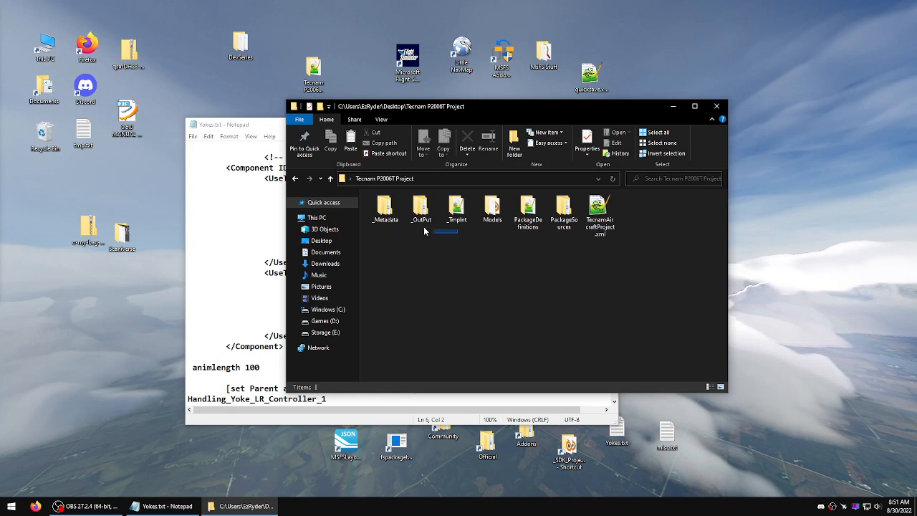
left_click_drag(423, 226, 369, 195)
left_click(623, 279)
left_click_drag(469, 242, 369, 194)
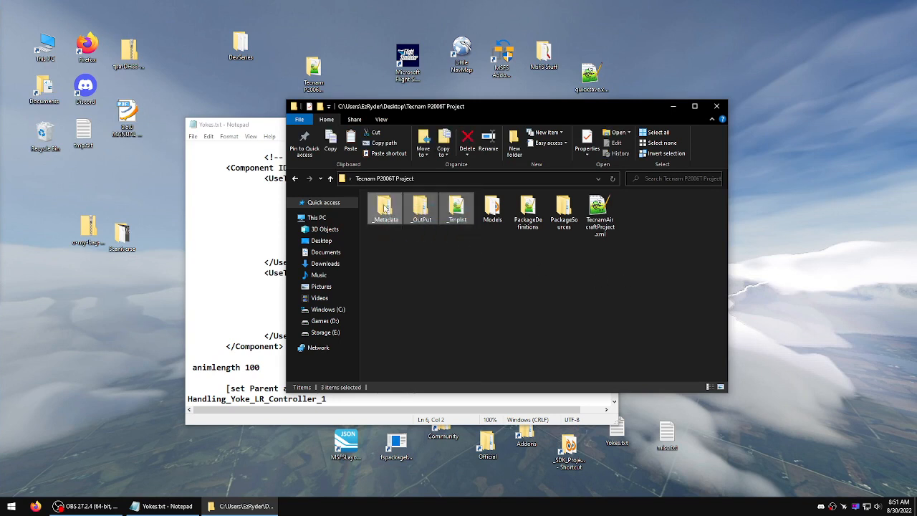
right_click(385, 208)
left_click(409, 372)
Step: Compress all remaining Tecnam P2006T Project contents into Tecnam P2006T Project.zip with 7-Zip
left_click_drag(591, 306, 387, 209)
right_click(386, 209)
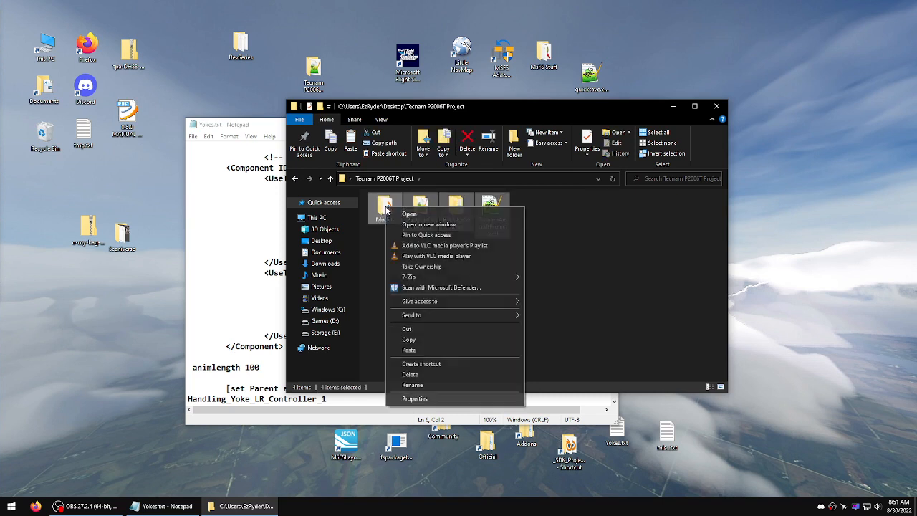
mouse_move(414, 276)
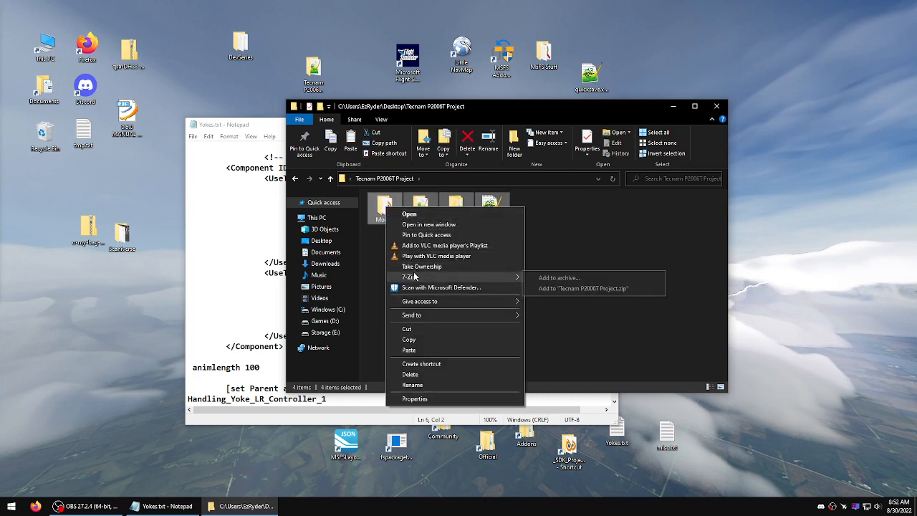
left_click(576, 289)
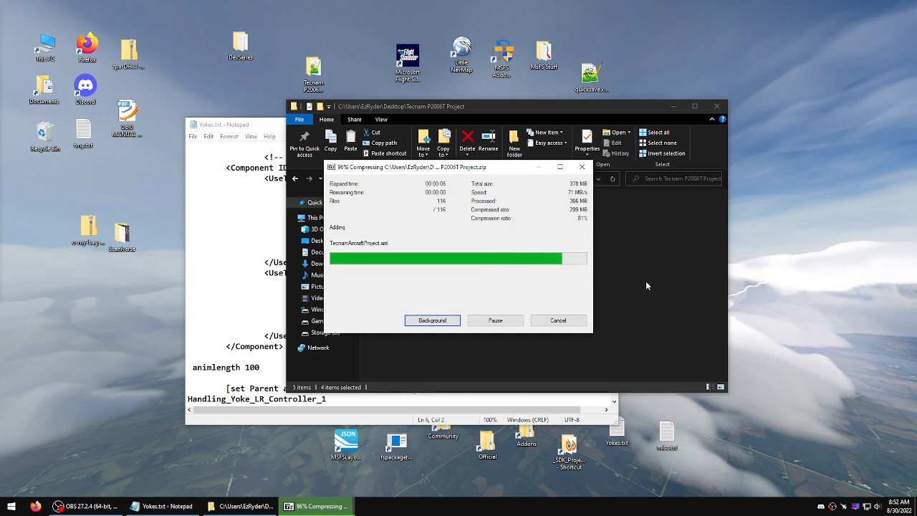
Step: Move Tecnam P2006T Project.zip into the desktop's MsFS Stuff folder, replacing the existing copy, and close that folder
left_click(520, 244)
right_click(492, 209)
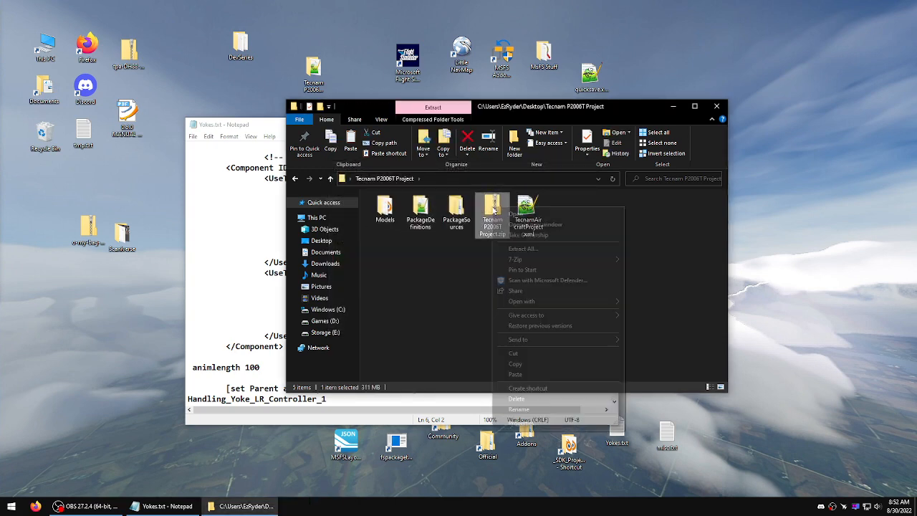
left_click(517, 355)
double_click(543, 55)
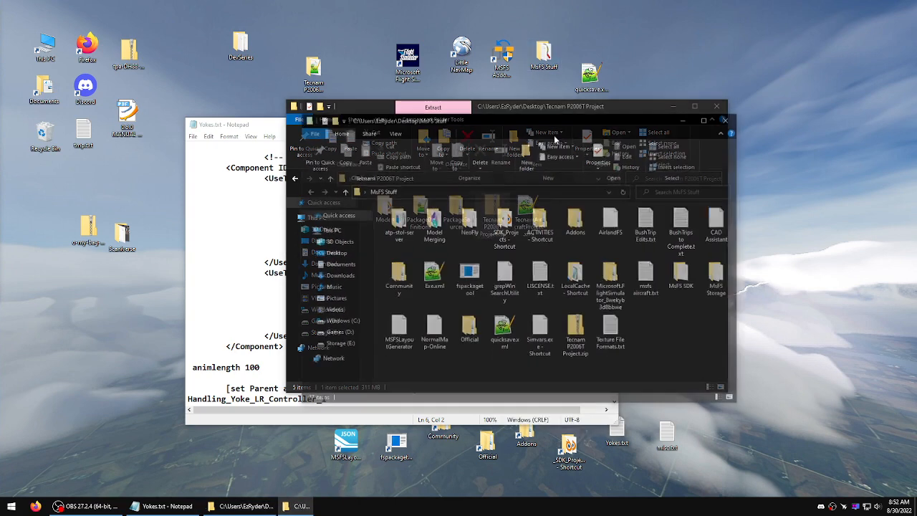
right_click(662, 358)
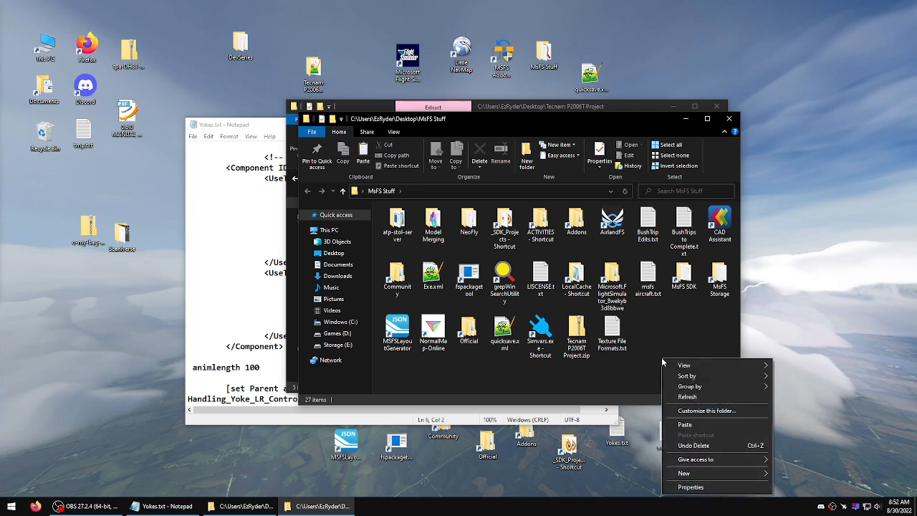
left_click(691, 426)
key("Return")
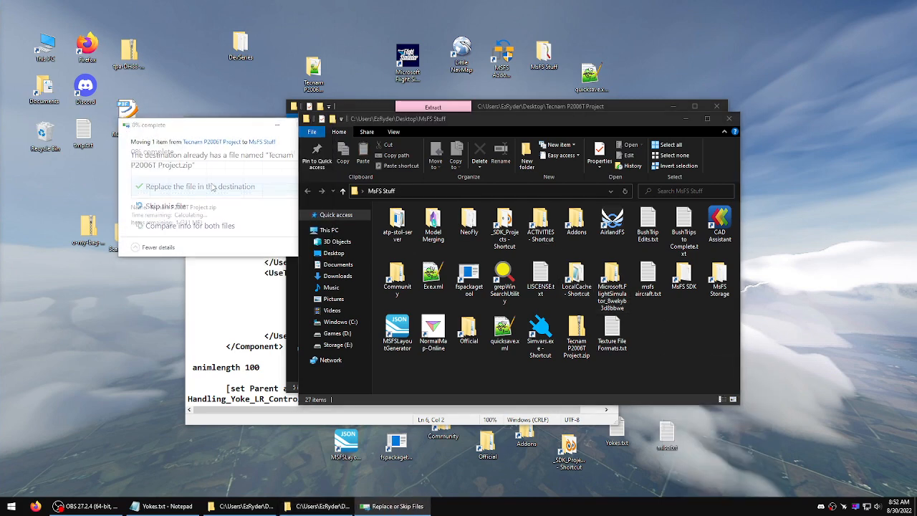
left_click(729, 118)
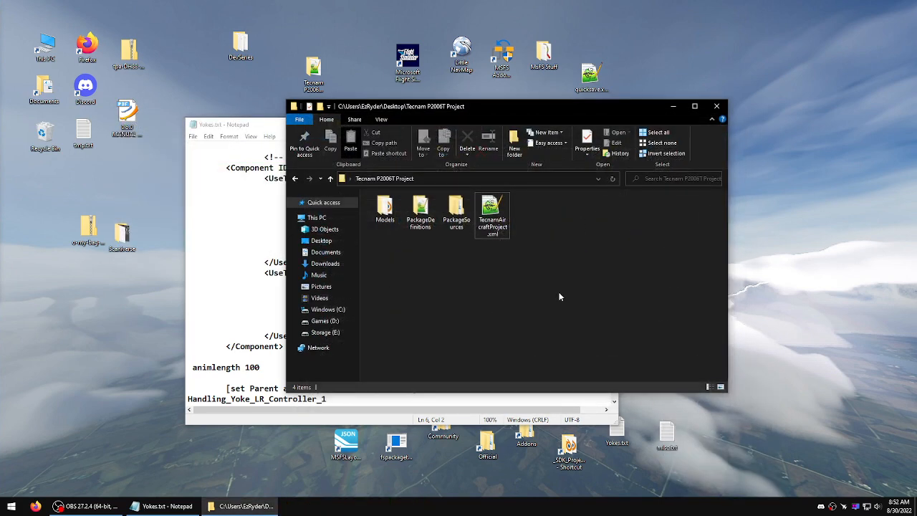
Step: Delete Models, PackageDefinitions, PackageSources and TecnamAircraftProject.xml from the Tecnam P2006T Project folder
left_click_drag(466, 250, 374, 187)
right_click(380, 209)
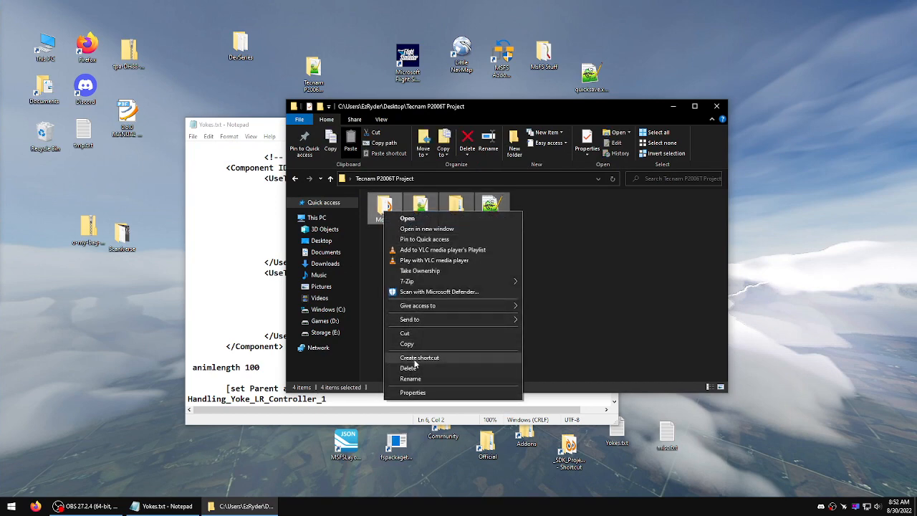
left_click(408, 367)
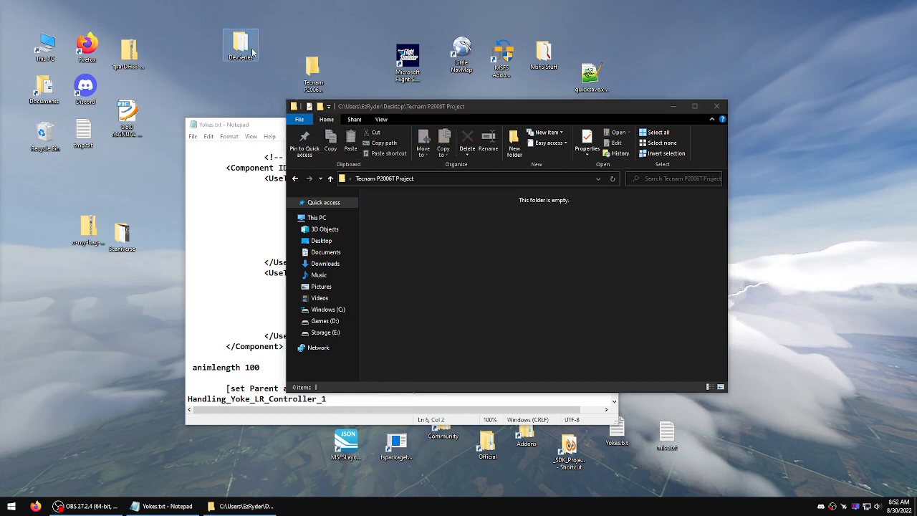
Step: Open Tecnam P2006T Project.zip from the desktop's DevSeries folder and copy all five items in it
double_click(240, 46)
double_click(624, 239)
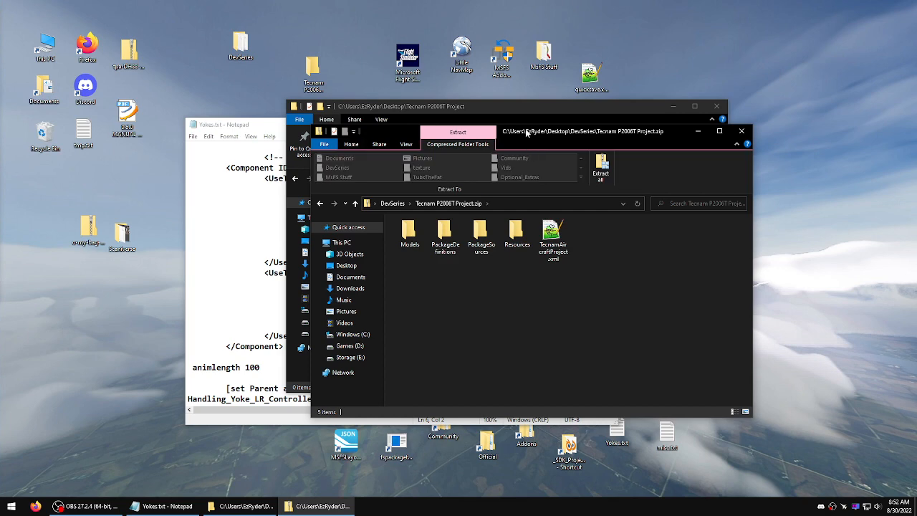
mouse_move(371, 127)
left_mouse_down()
mouse_move(371, 68)
mouse_move(371, 141)
left_mouse_up()
left_click_drag(559, 151, 365, 76)
left_click_drag(376, 228, 200, 160)
right_click(213, 181)
left_click(237, 218)
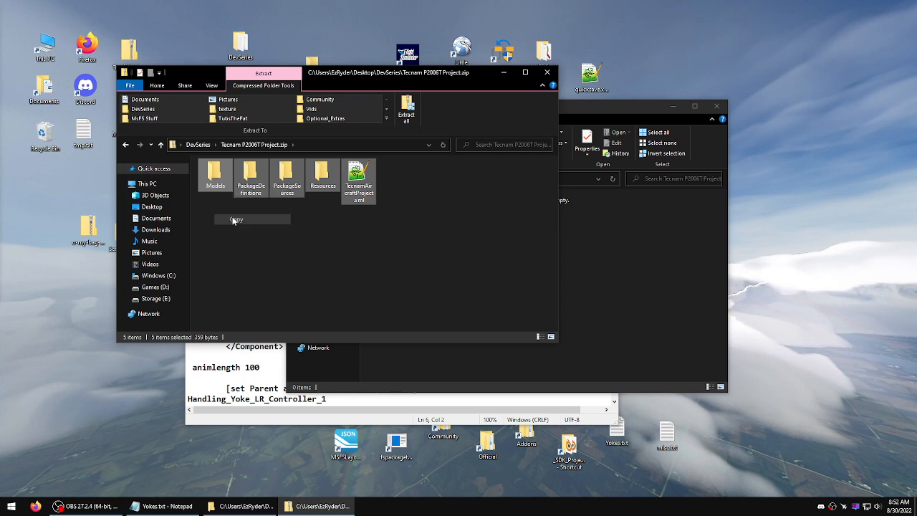
Step: Paste the copied items into the empty Tecnam P2006T Project folder and close the DevSeries zip window
left_click(618, 262)
right_click(532, 256)
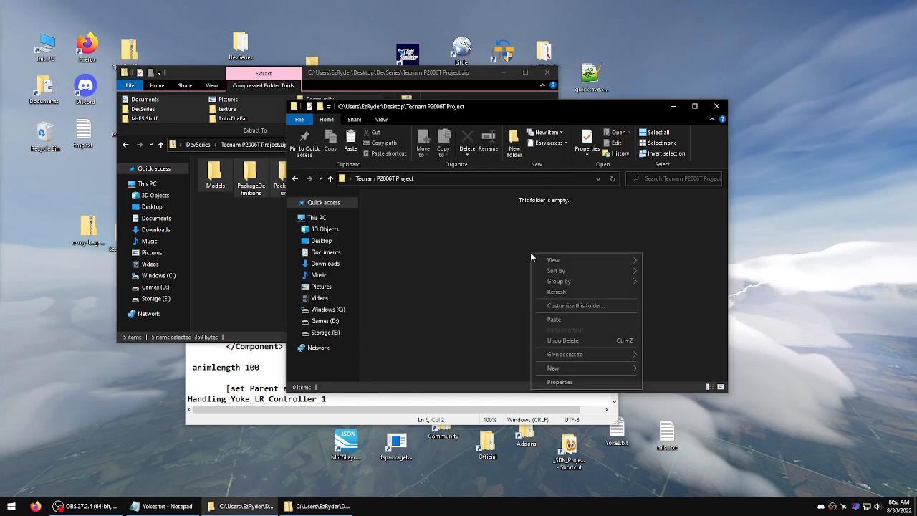
left_click(554, 320)
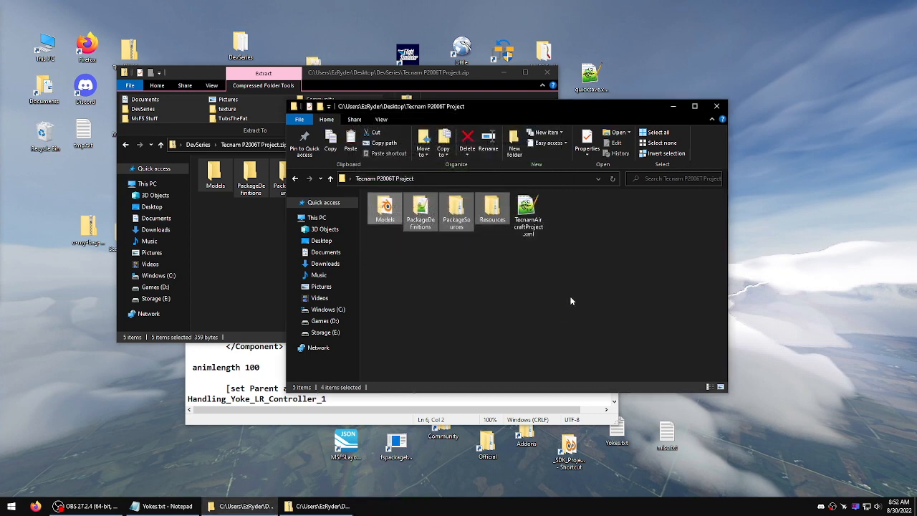
left_click(621, 250)
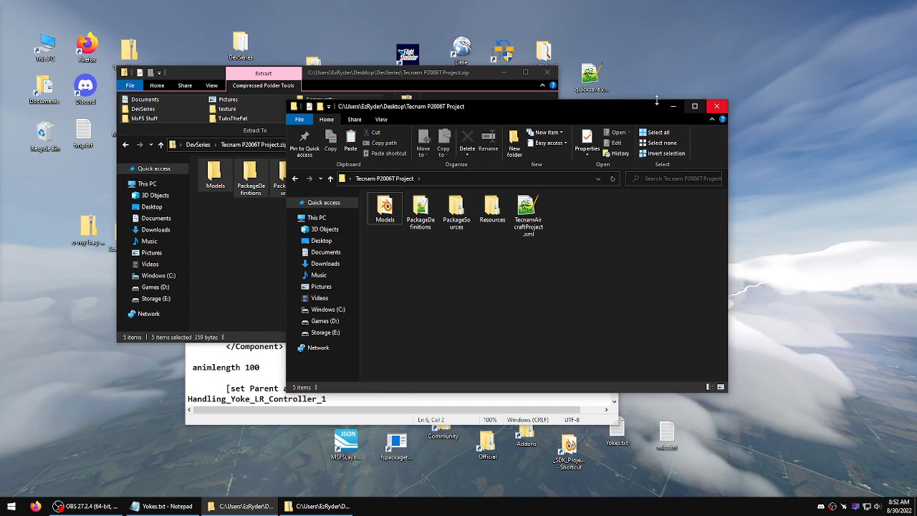
left_click(548, 72)
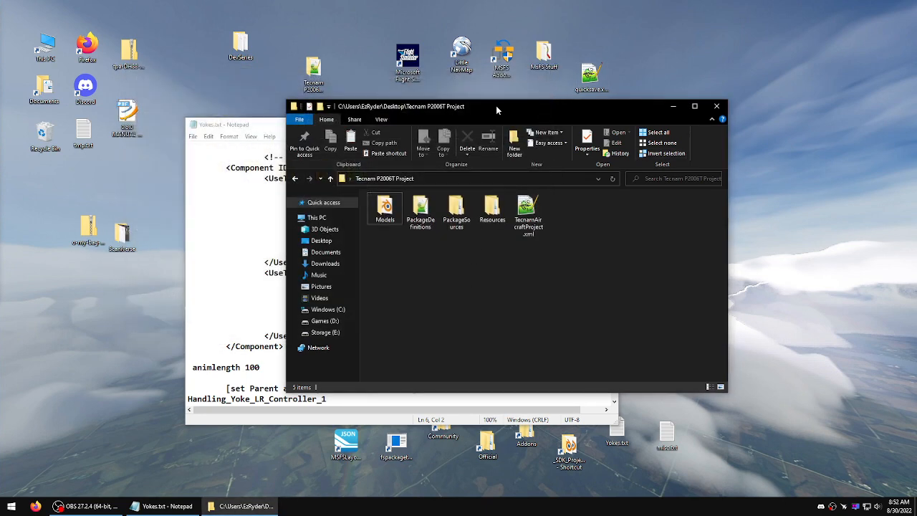
Step: Open Tecnam_P2006T.xml from the EzMods_Tecnam_P2006T model folder under PackageSources, SimObjects, Airplanes
left_click_drag(495, 105, 337, 78)
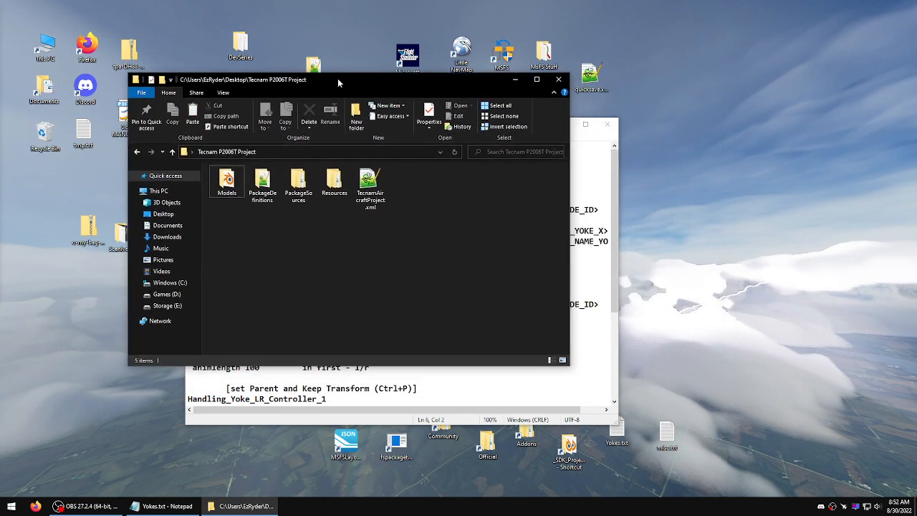
double_click(297, 183)
double_click(227, 180)
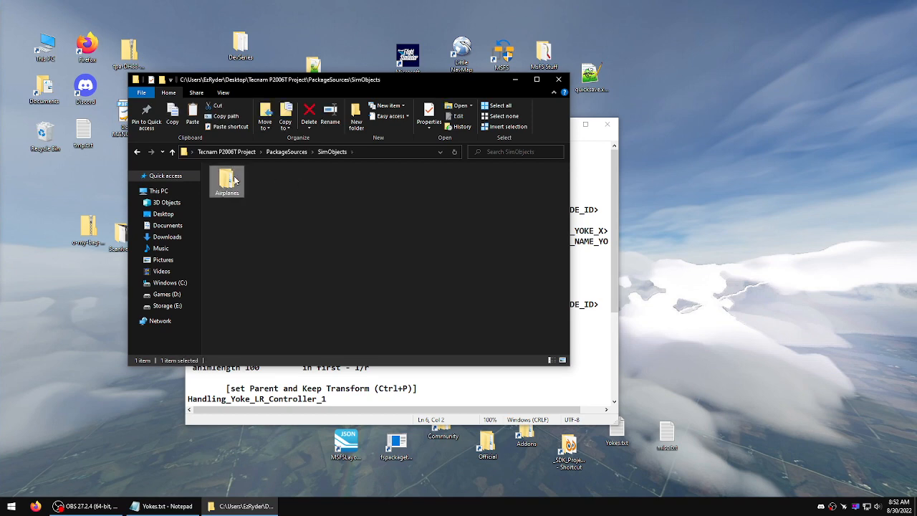
double_click(228, 180)
double_click(229, 181)
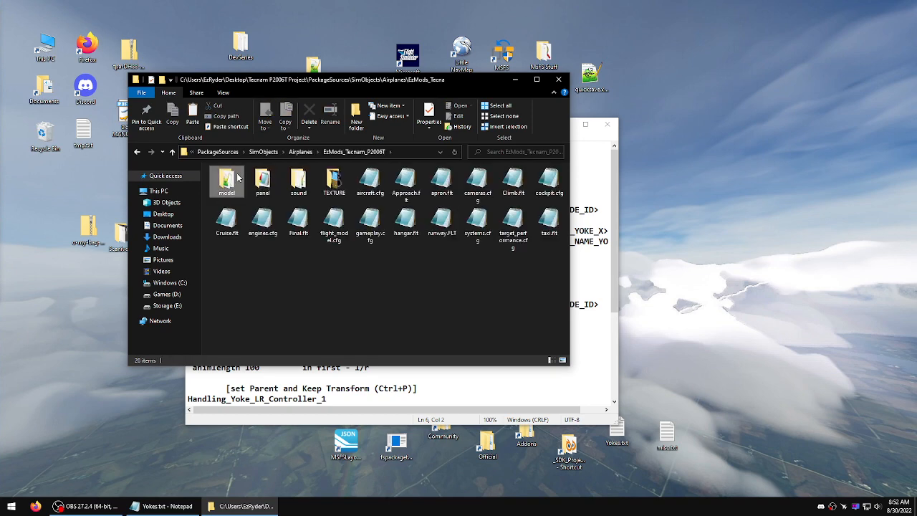
double_click(228, 181)
double_click(332, 179)
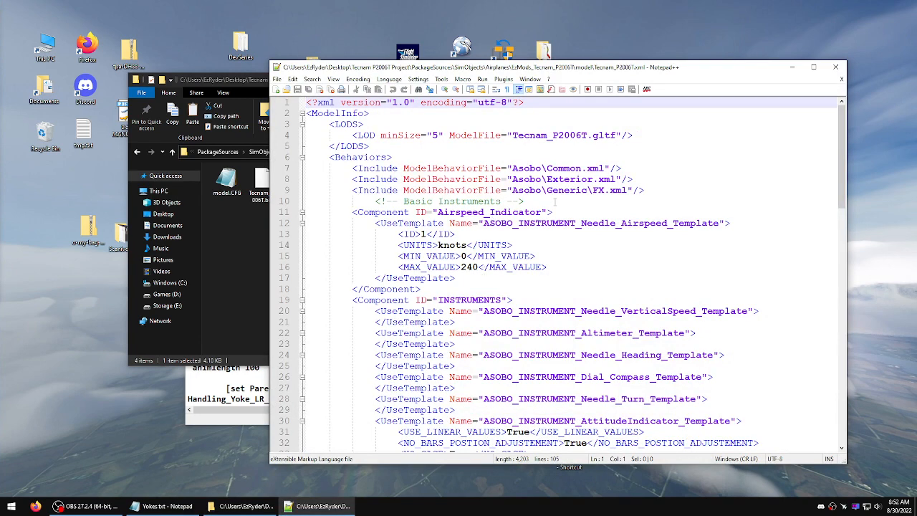
Step: Insert two blank lines below the Asobo\Generic\FX.xml include in Tecnam_P2006T.xml and select them
scroll(646, 192, "down", 1)
mouse_move(834, 156)
left_mouse_down()
mouse_move(842, 392)
mouse_move(841, 147)
left_mouse_up()
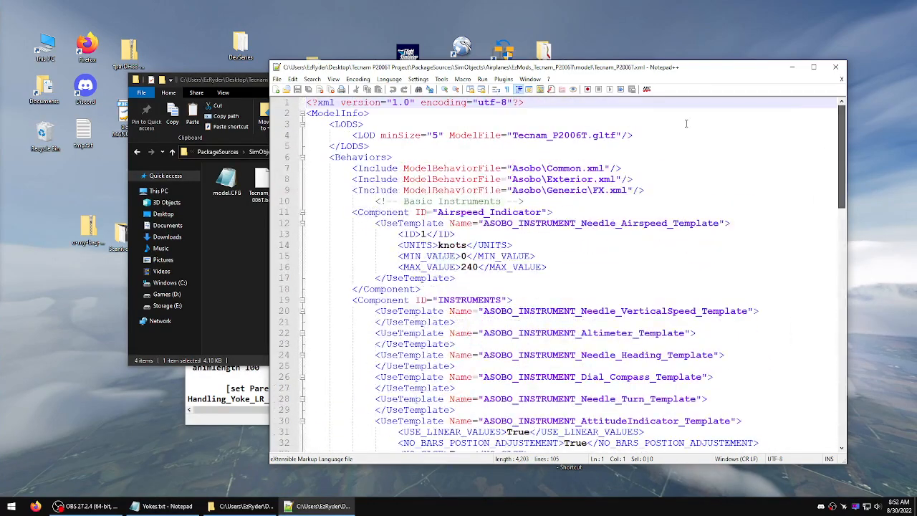
left_click(664, 191)
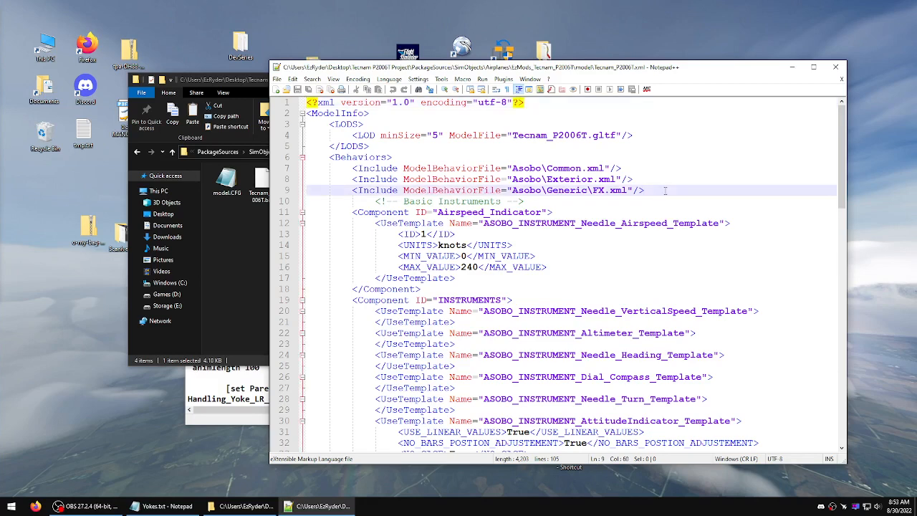
key("Return")
key("Return")
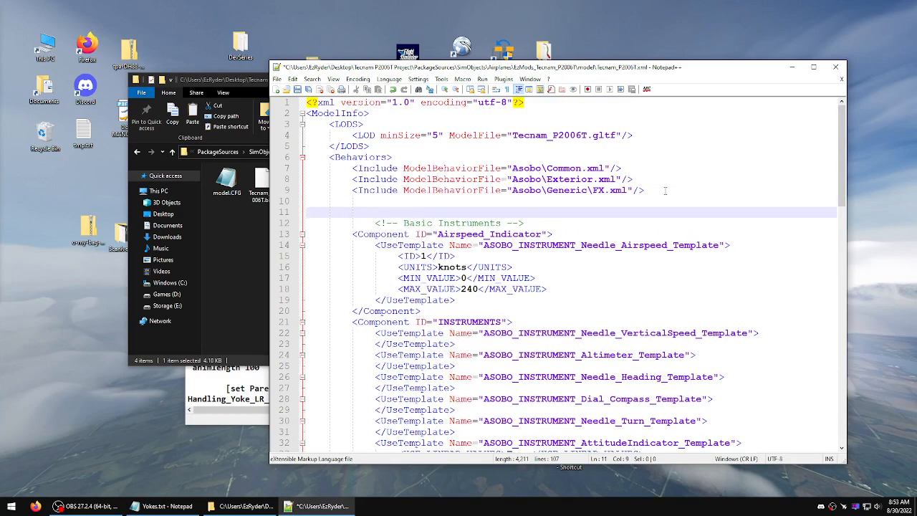
left_click_drag(358, 207, 303, 202)
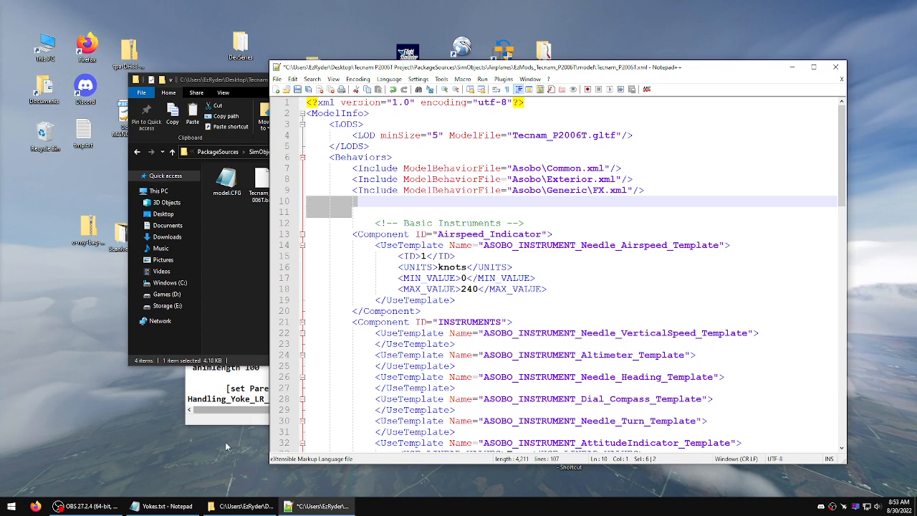
Step: Copy the Yoke Animation and Visibility comment and YOKES component from Yokes.txt and paste them over the blank lines in Tecnam_P2006T.xml
left_click(239, 416)
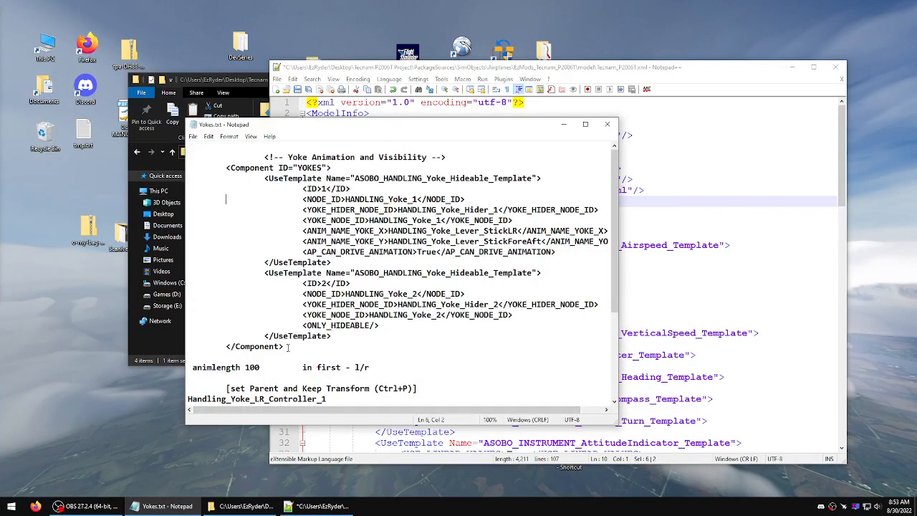
left_click_drag(287, 347, 190, 159)
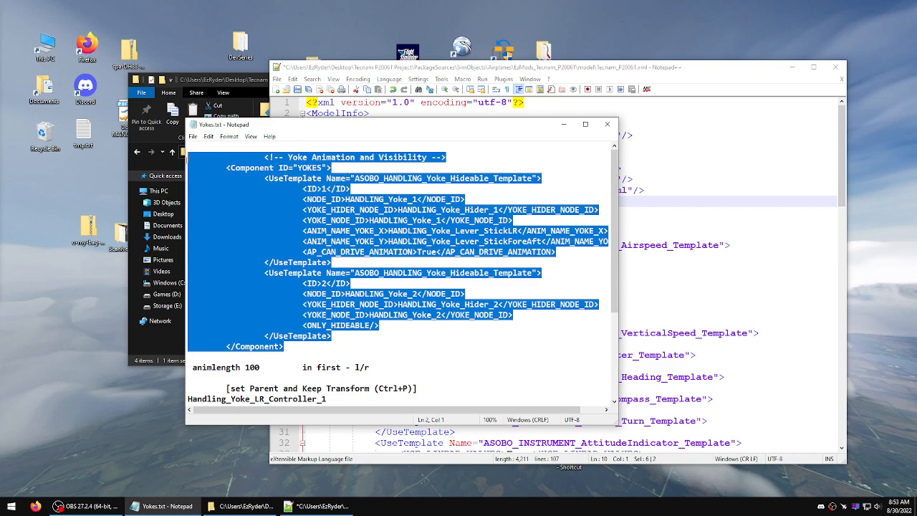
right_click(294, 207)
left_click(316, 237)
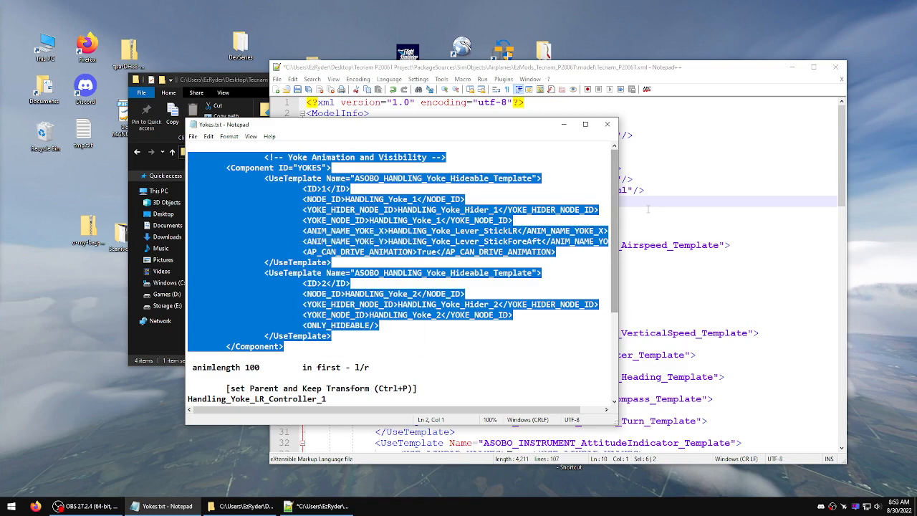
left_click(531, 214)
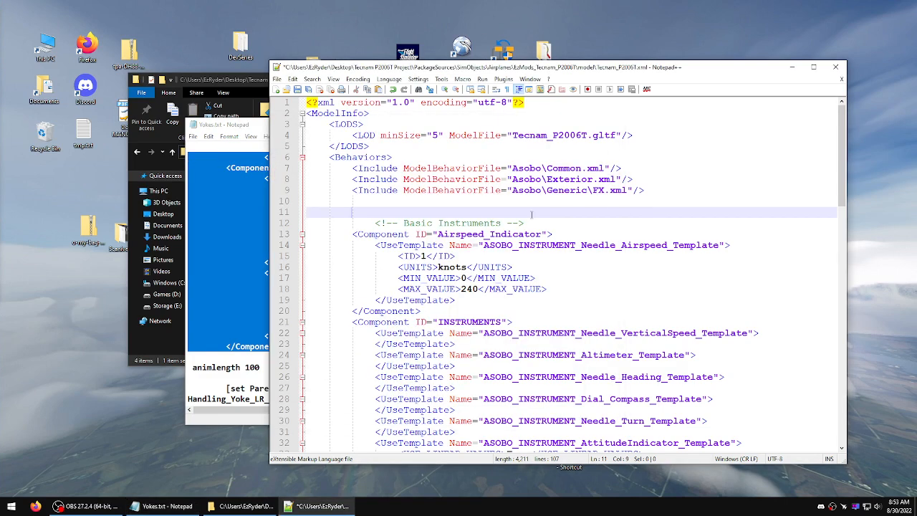
left_click_drag(330, 212, 306, 202)
right_click(333, 212)
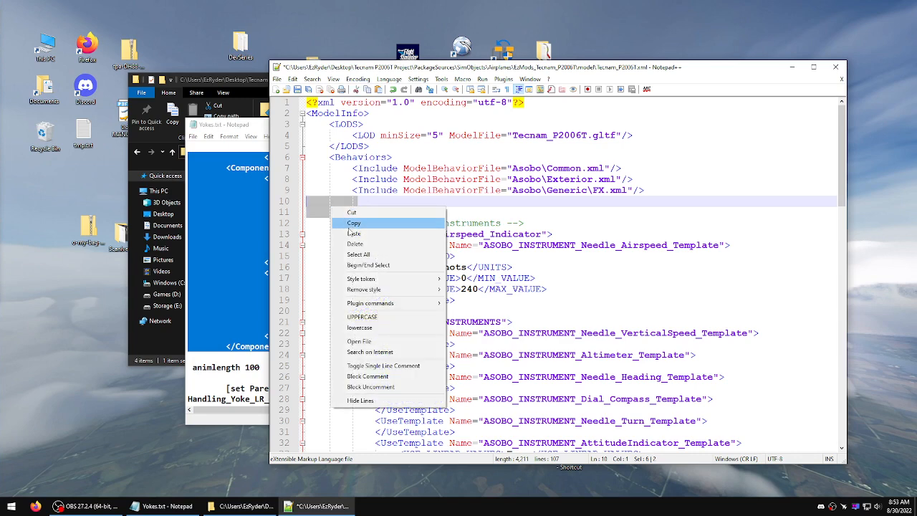
left_click(354, 233)
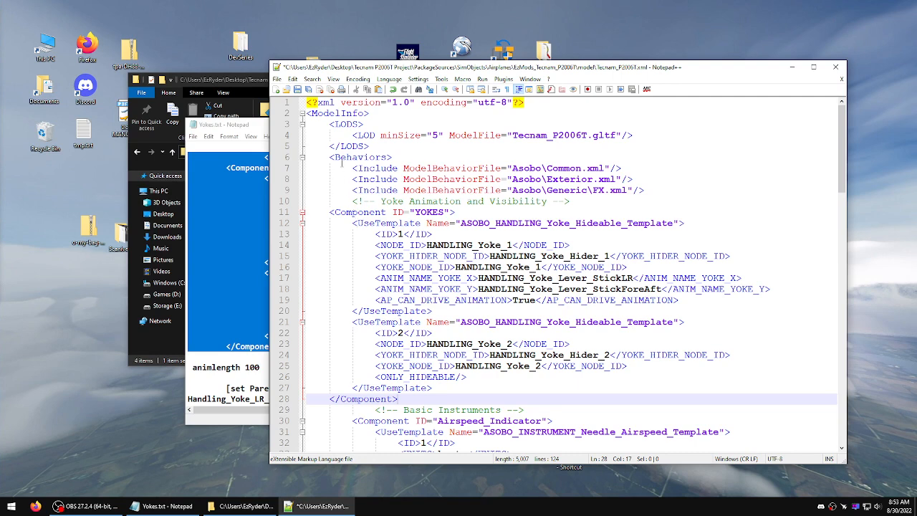
Step: Indent the closing YOKES Component tag and every line of the ID 2 UseTemplate block by one level
scroll(349, 190, "down", 1)
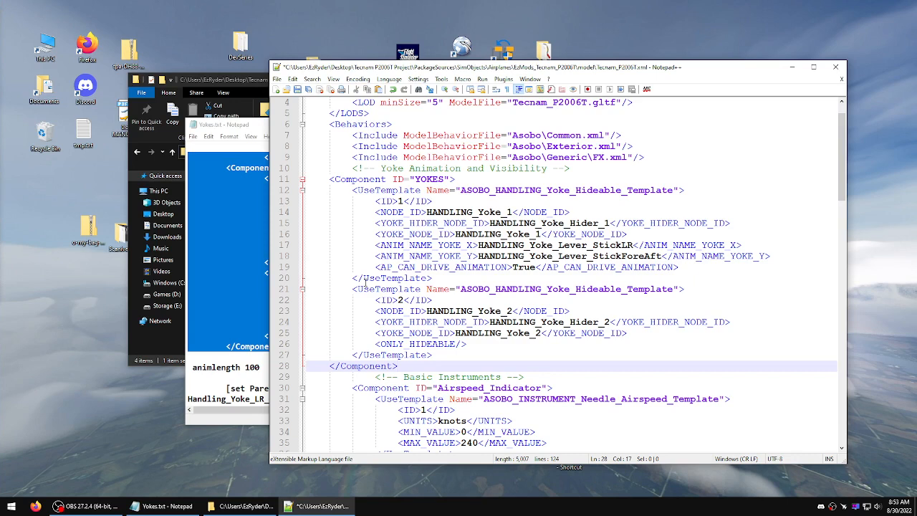
left_click(326, 365)
key("Tab")
left_click(346, 354)
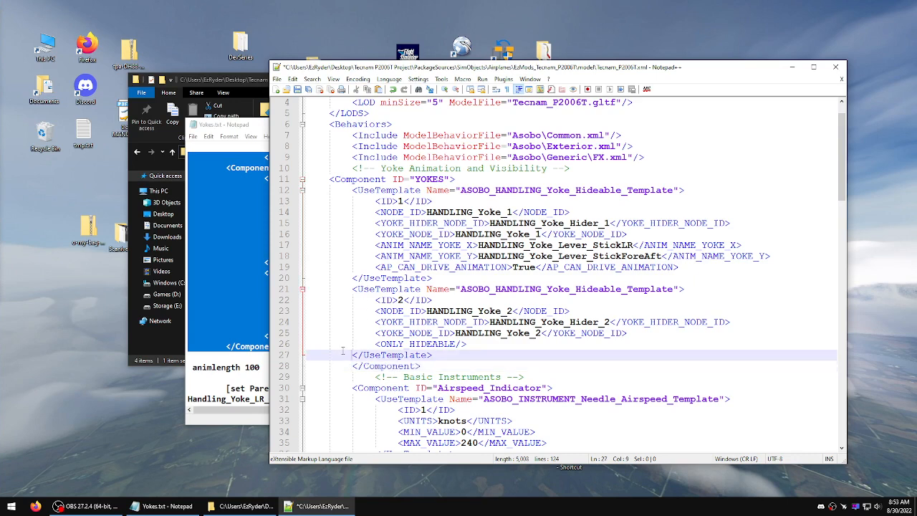
key("Tab")
left_click(361, 337)
key("Tab")
left_click(363, 344)
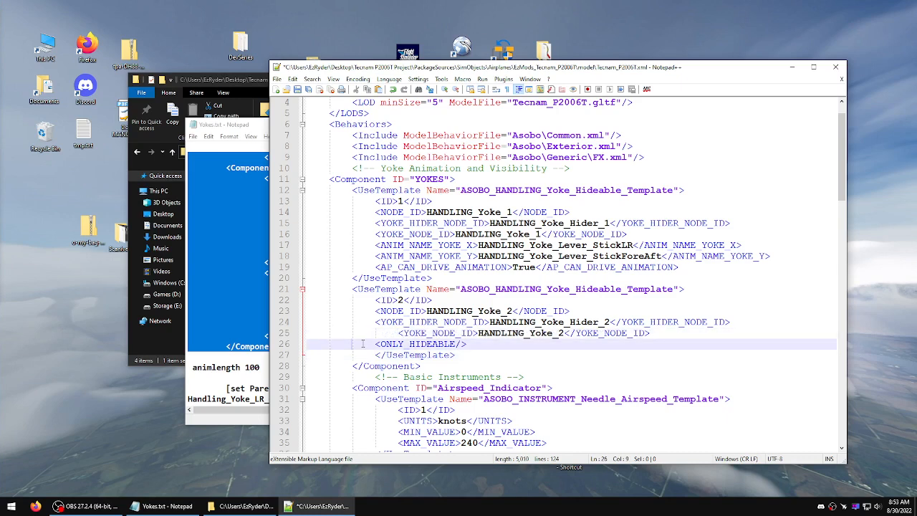
key("Tab")
left_click(365, 321)
key("Tab")
left_click(364, 310)
key("Tab")
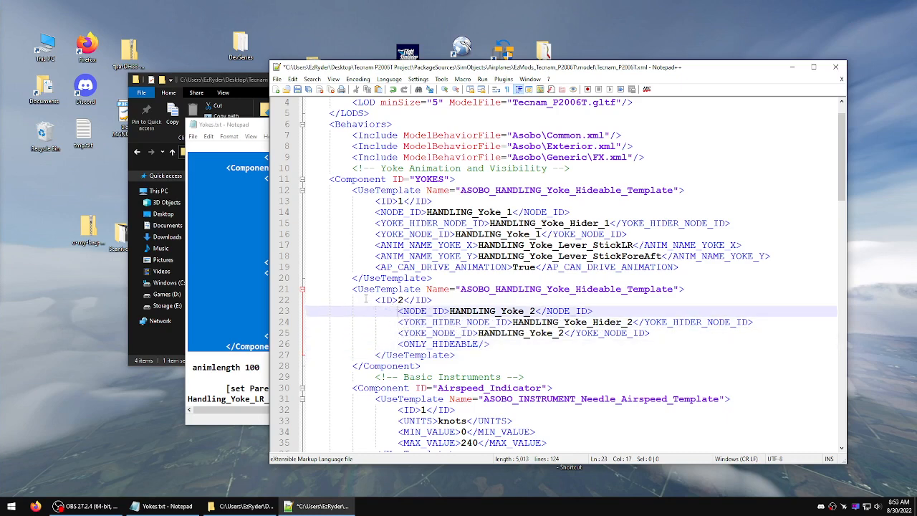
left_click(366, 299)
key("Tab")
left_click(350, 289)
key("Tab")
Step: Indent every line of the ID 1 yoke UseTemplate block by one level
left_click(348, 278)
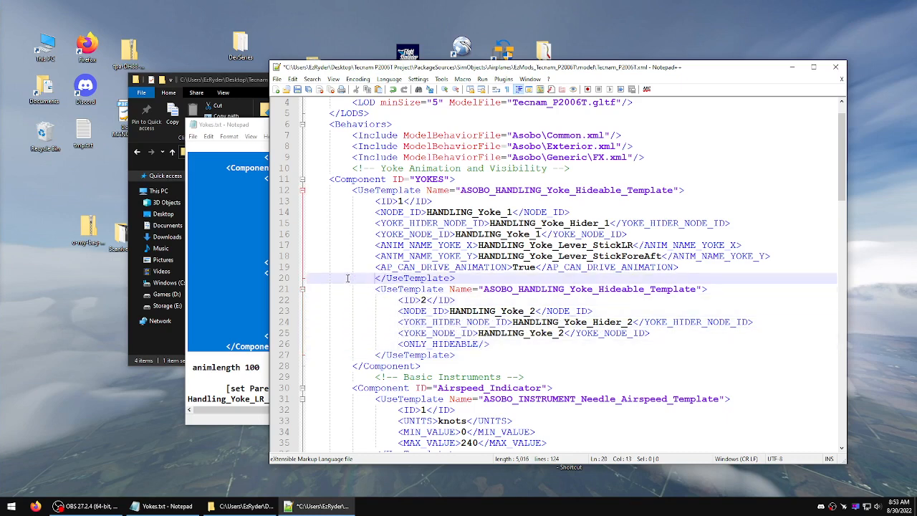
key("Tab")
left_click(356, 266)
key("Tab")
left_click(356, 255)
key("Tab")
left_click(358, 244)
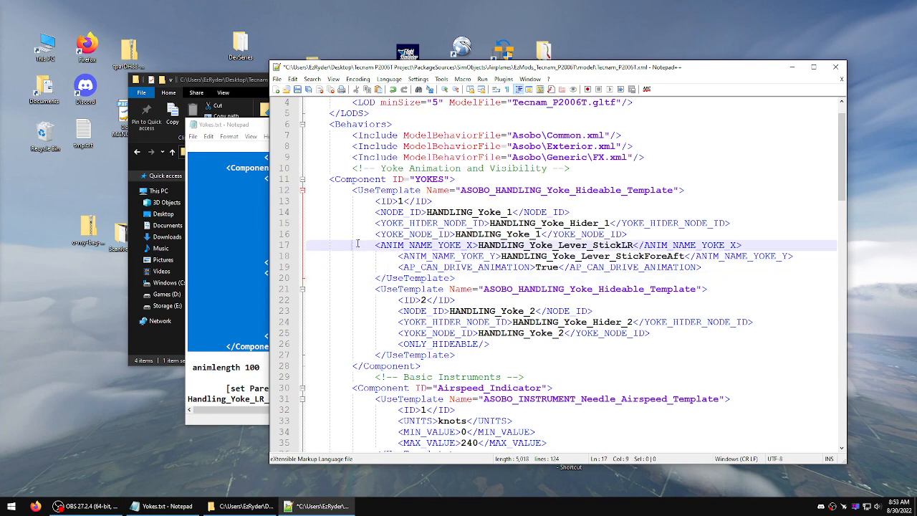
key("Tab")
left_click(359, 233)
key("Tab")
left_click(359, 223)
key("Tab")
left_click(360, 212)
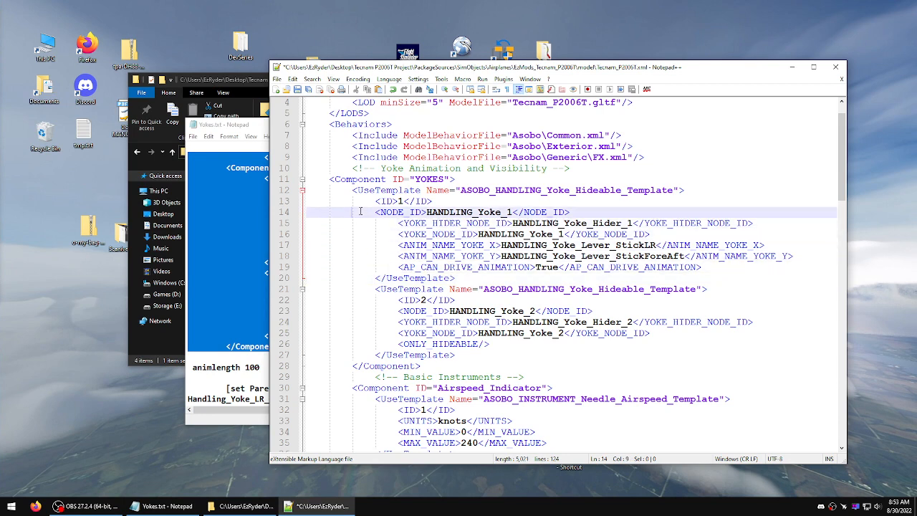
key("Tab")
left_click(359, 202)
key("Tab")
left_click(348, 189)
key("Tab")
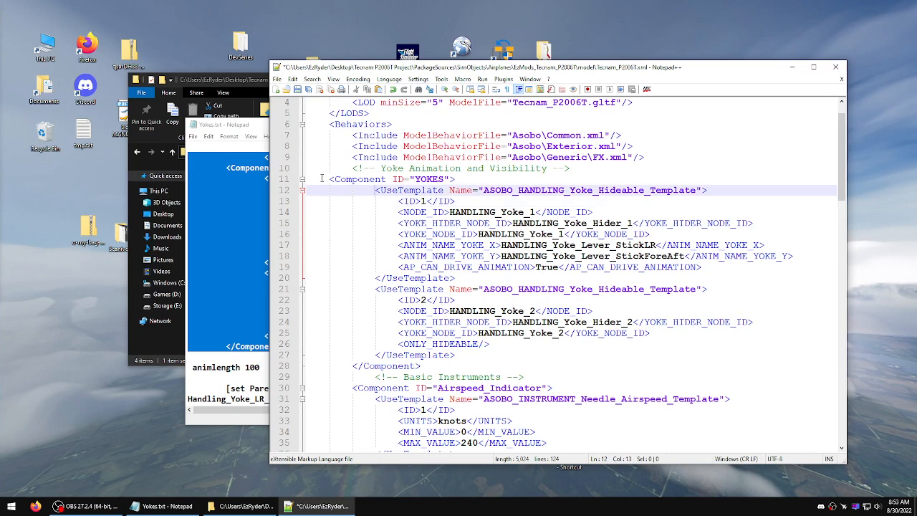
Step: Indent the opening YOKES Component tag and the Yoke Animation and Visibility comment by one level, and save Tecnam_P2006T.xml
left_click(322, 179)
key("Tab")
left_click(346, 170)
key("Tab")
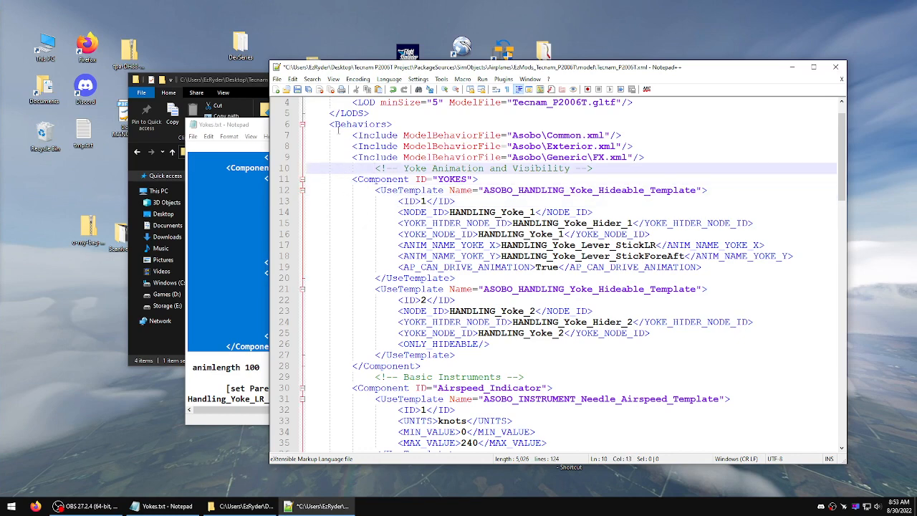
left_click(297, 89)
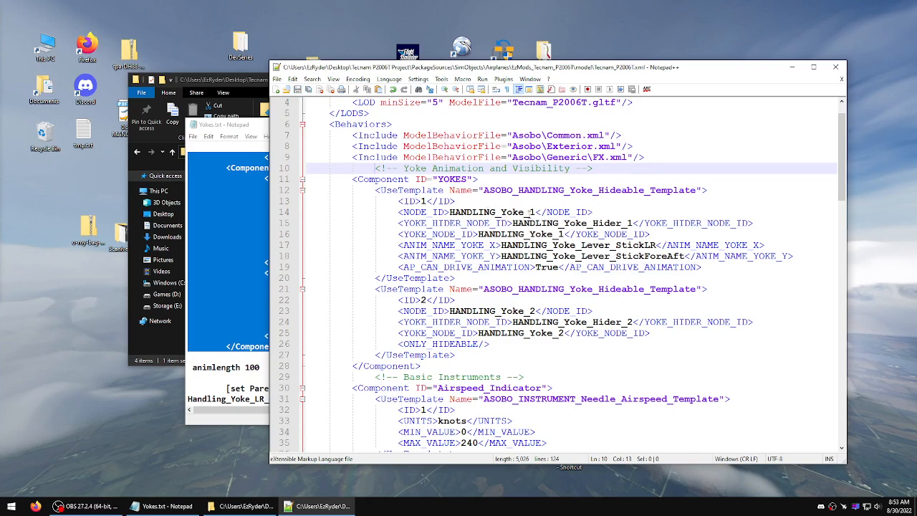
Step: Review the yoke node IDs and the ANIM_NAME_YOKE_X and ANIM_NAME_YOKE_Y values, and close Tecnam_P2006T.xml
left_click_drag(534, 212, 449, 212)
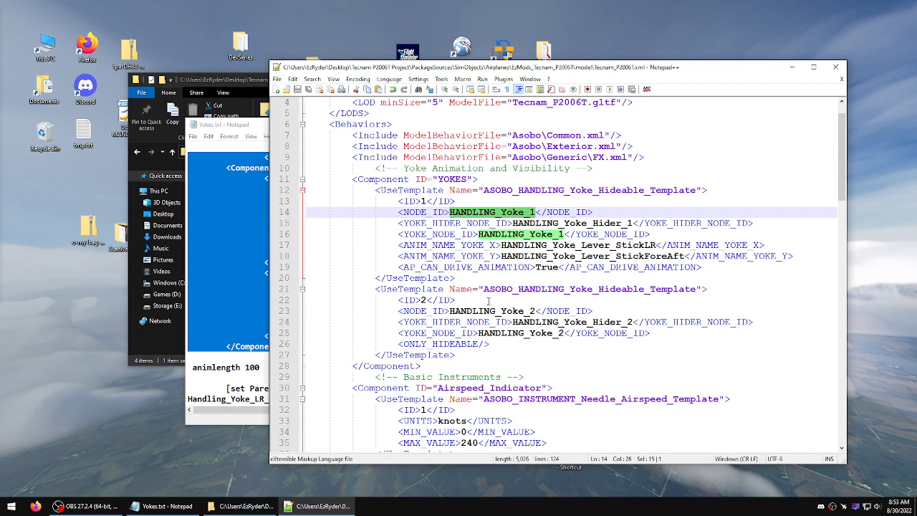
left_click_drag(535, 310, 449, 311)
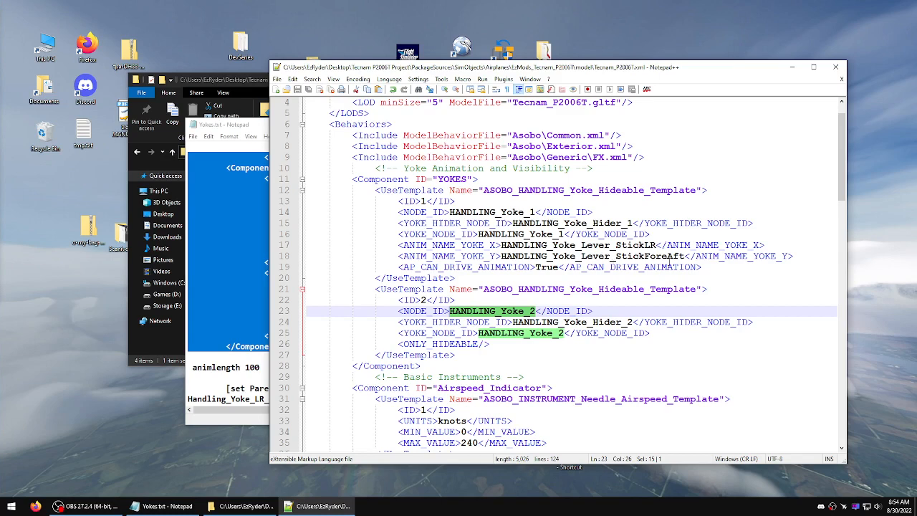
left_click_drag(685, 256, 655, 245)
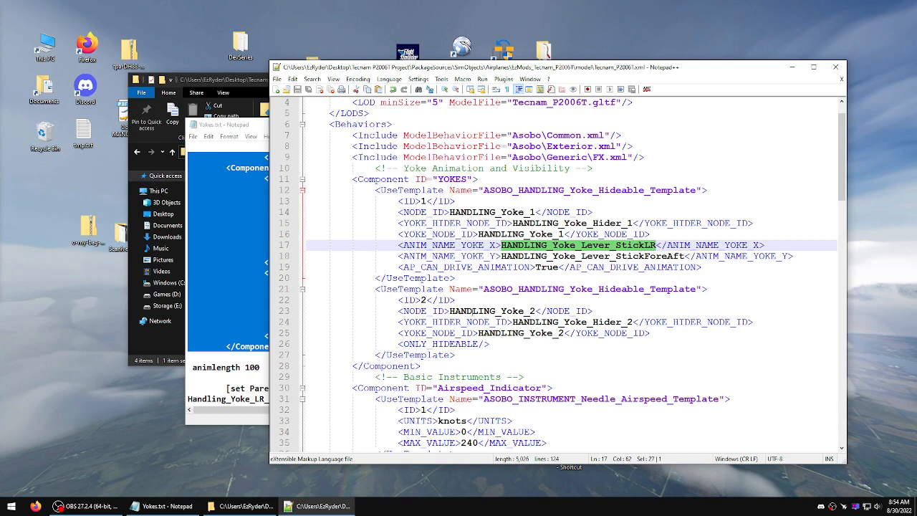
left_click(835, 67)
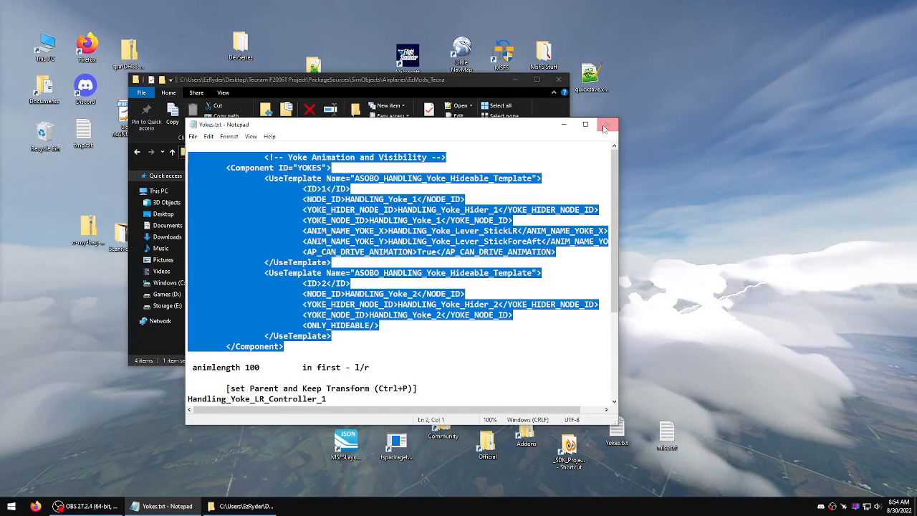
Step: Examine the Set Parent and Keep Transform note and the controller hierarchies for both yokes in Yokes.txt
left_click(463, 202)
scroll(429, 241, "down", 5)
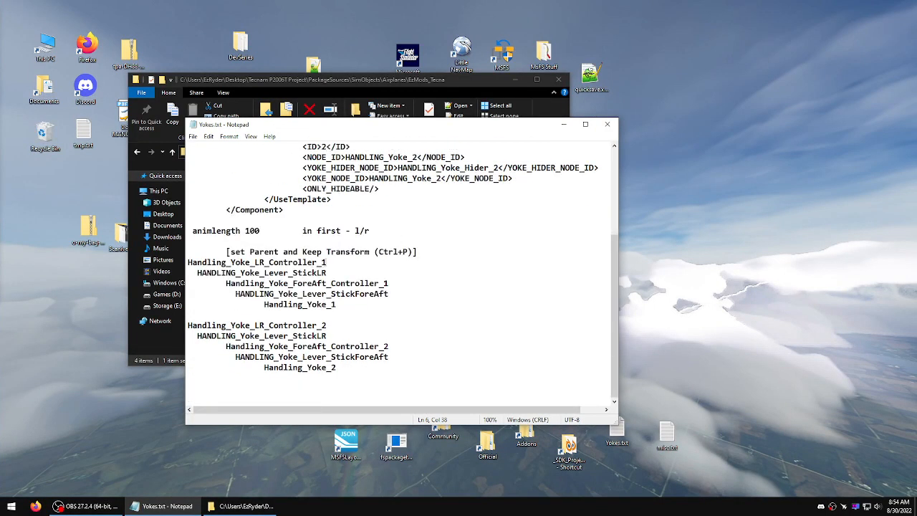
left_click_drag(326, 262, 188, 264)
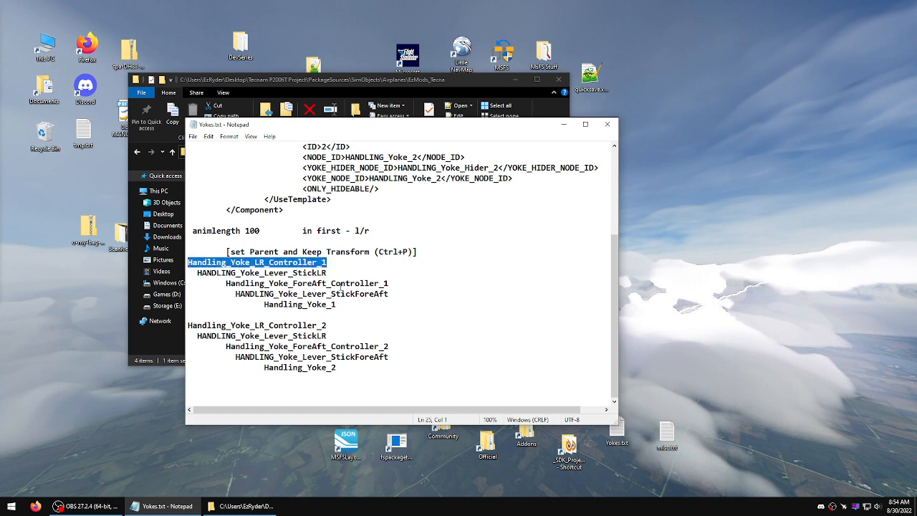
left_click_drag(387, 284, 229, 282)
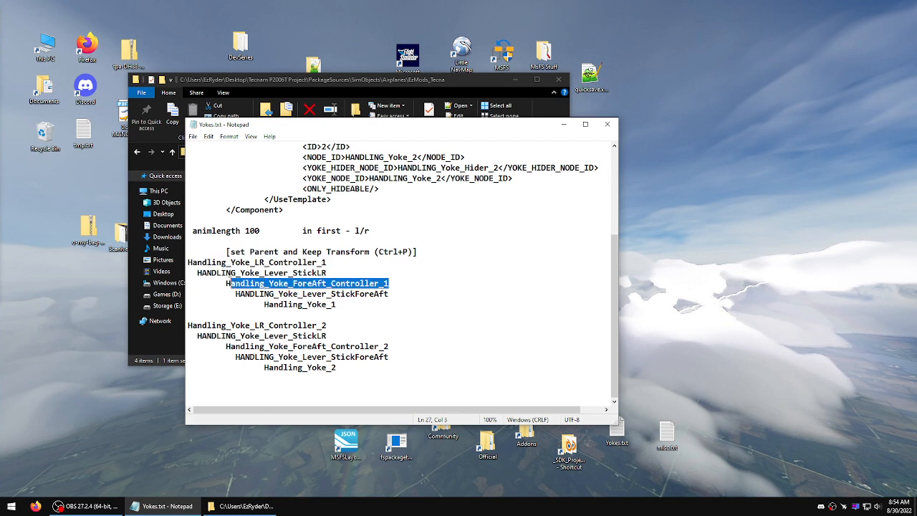
left_click_drag(383, 242, 384, 251)
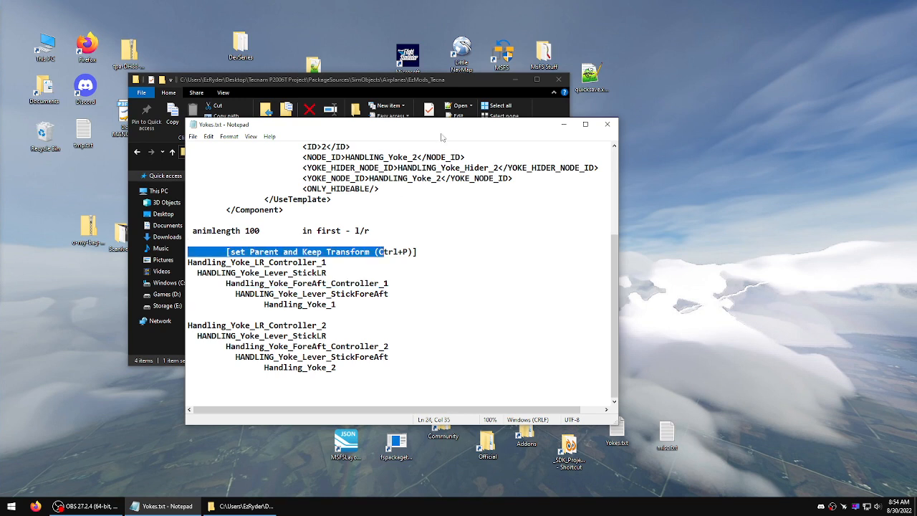
left_click_drag(343, 313, 231, 252)
left_click_drag(337, 367, 188, 315)
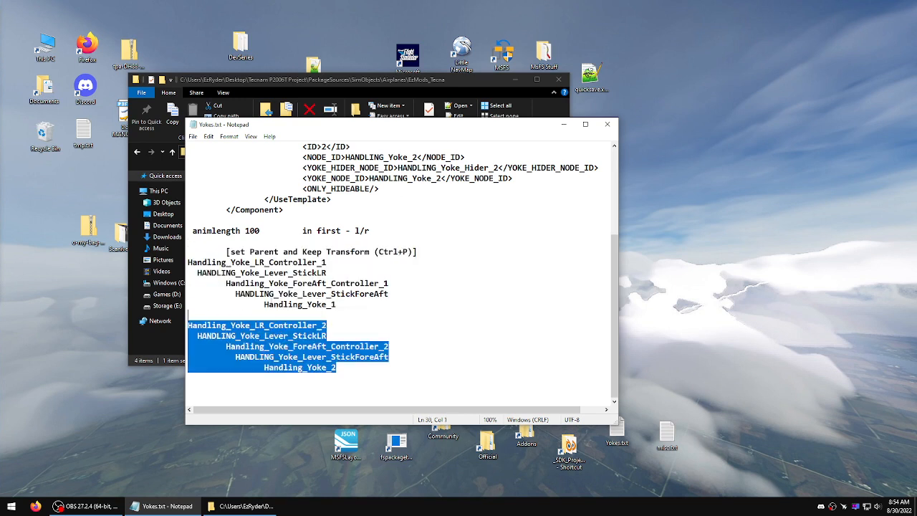
left_click(397, 209)
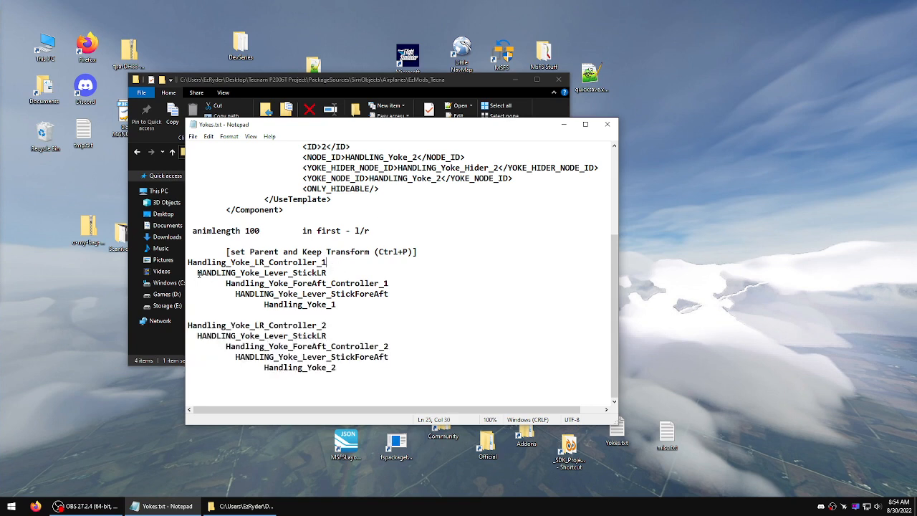
Step: Insert a blank line between HANDLING_Yoke_Lever_StickLR and Handling_Yoke_ForeAft_Controller_1 in the first yoke hierarchy of Yokes.txt
left_click_drag(198, 274, 189, 274)
left_click(231, 273)
left_click_drag(327, 273, 192, 282)
left_click(381, 283)
left_click_drag(387, 282, 223, 284)
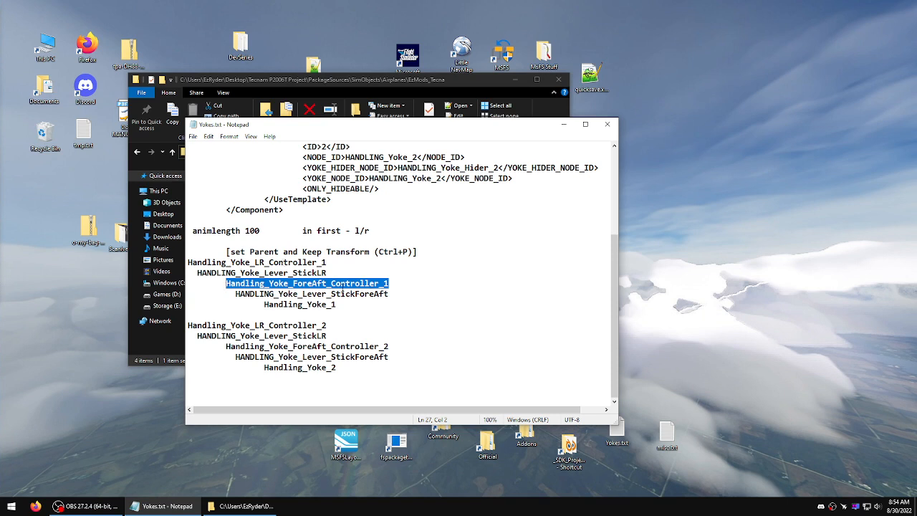
key("Home")
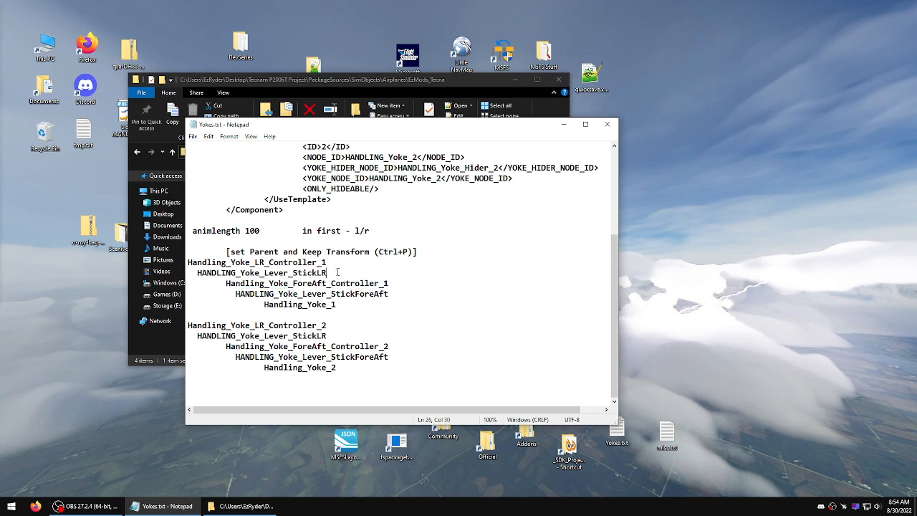
key("Return")
key("Up")
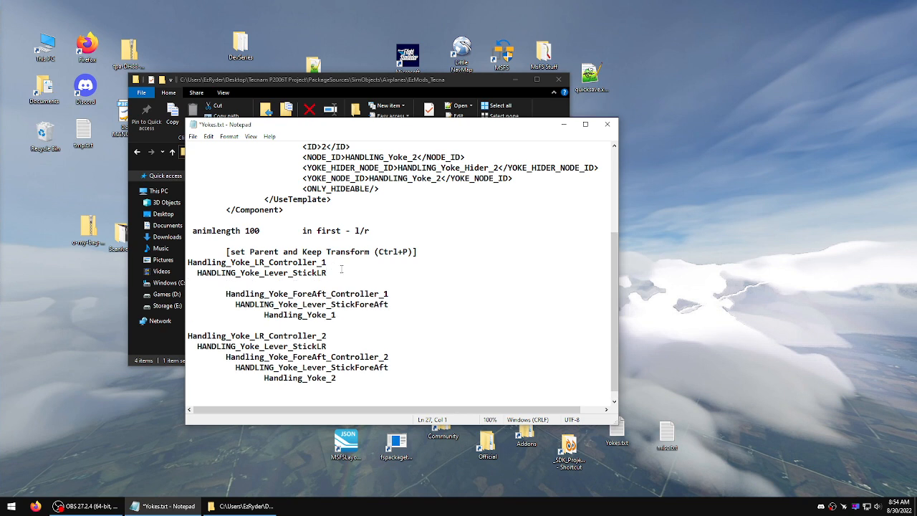
Step: Insert a blank line between HANDLING_Yoke_Lever_StickForeAft and Handling_Yoke_1, and move the Yokes.txt window off this screen
left_click_drag(339, 265, 245, 263)
left_click(301, 273)
left_click_drag(330, 273, 201, 272)
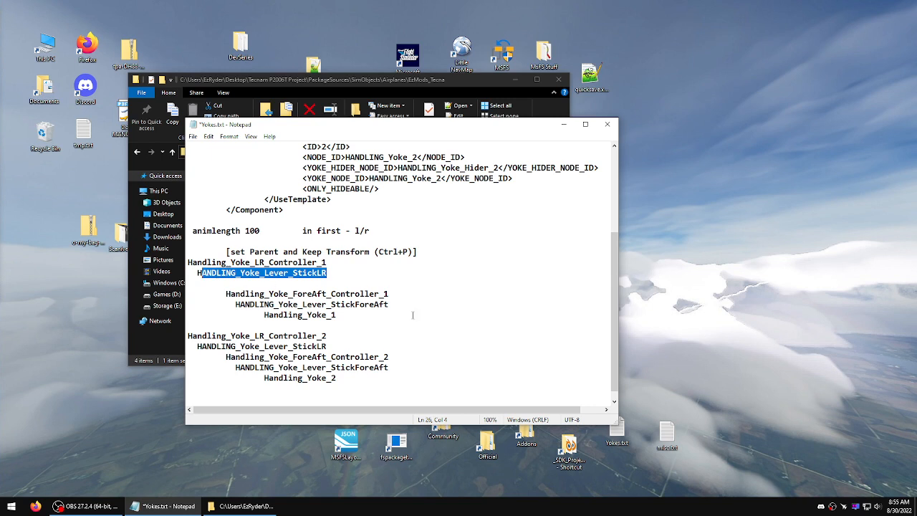
left_click(393, 295)
left_click_drag(388, 305, 330, 305)
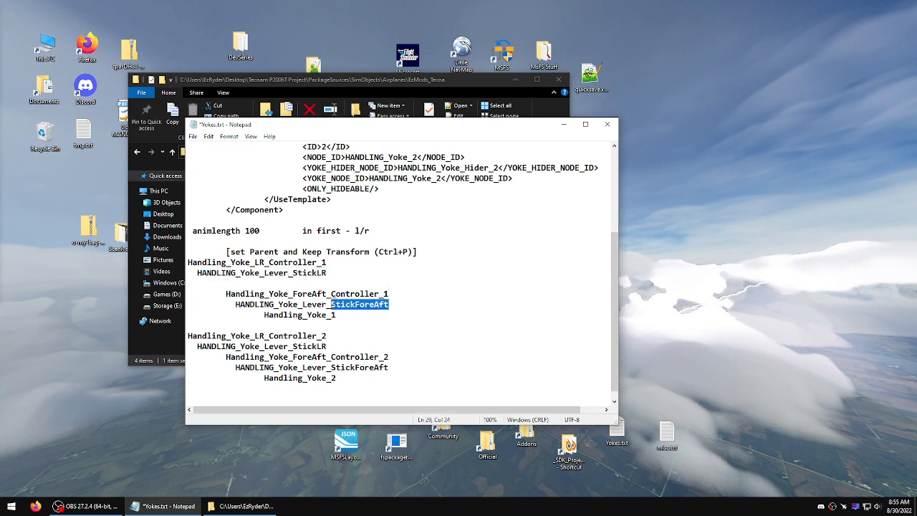
left_click(402, 303)
key("Return")
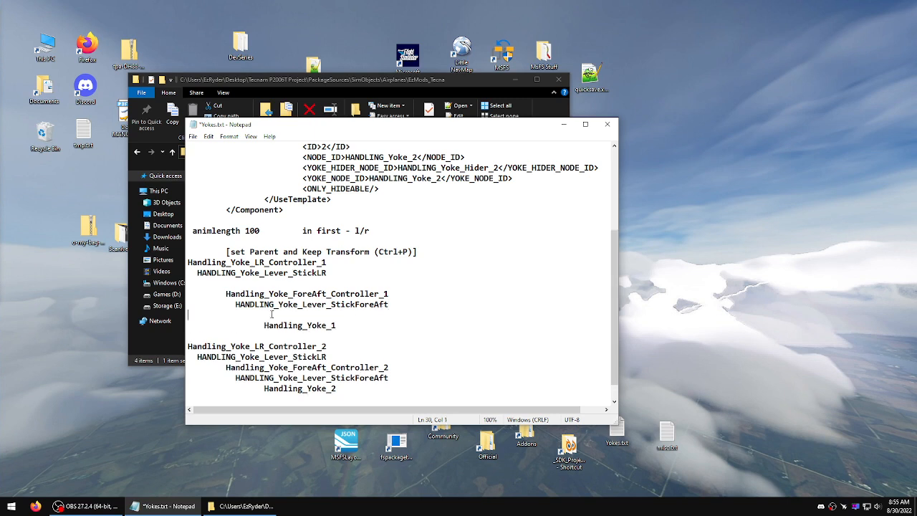
left_click_drag(333, 326, 269, 304)
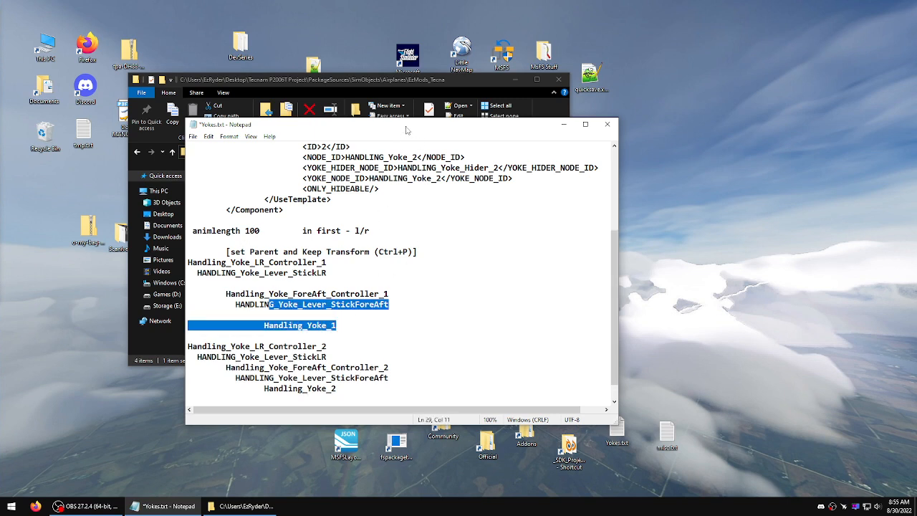
left_click_drag(406, 130, 0, 133)
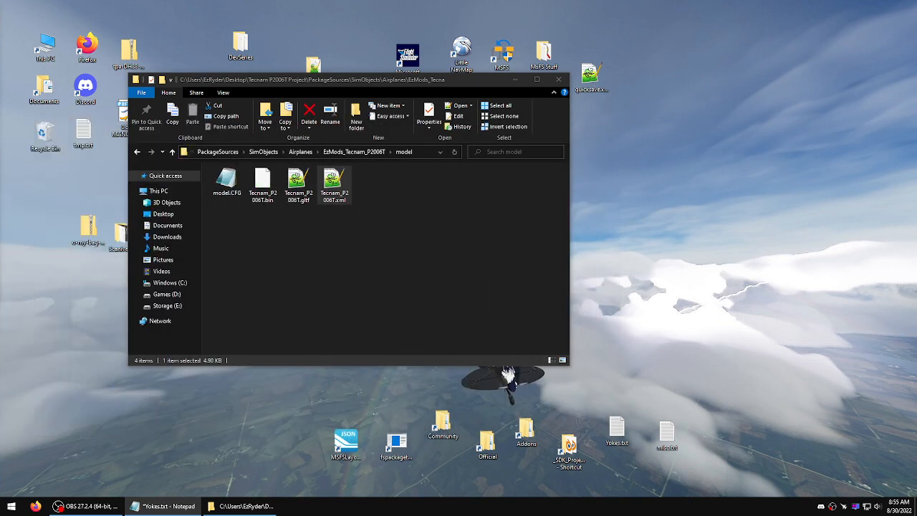
Step: Go up to the Tecnam P2006T Project folder and open Tecnam_P2006T.blend from its Models folder in Blender
left_click(312, 231)
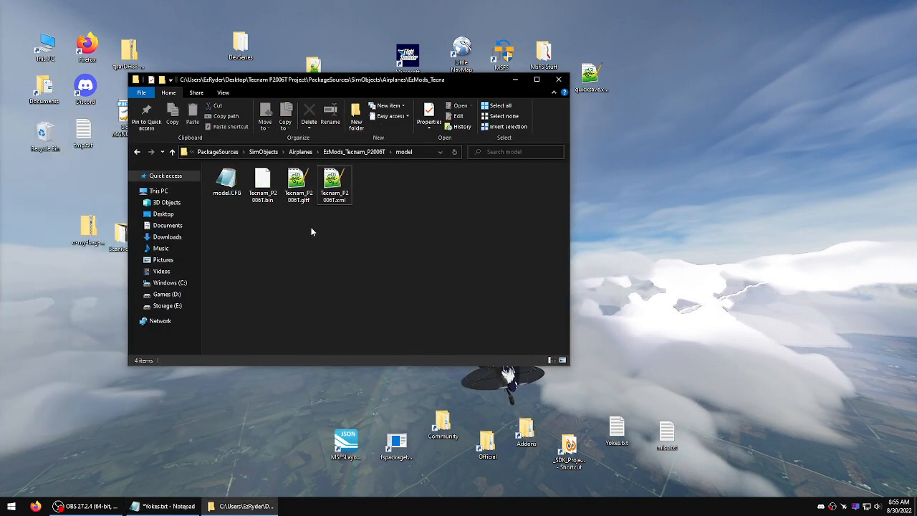
left_click(174, 152)
left_click(173, 152)
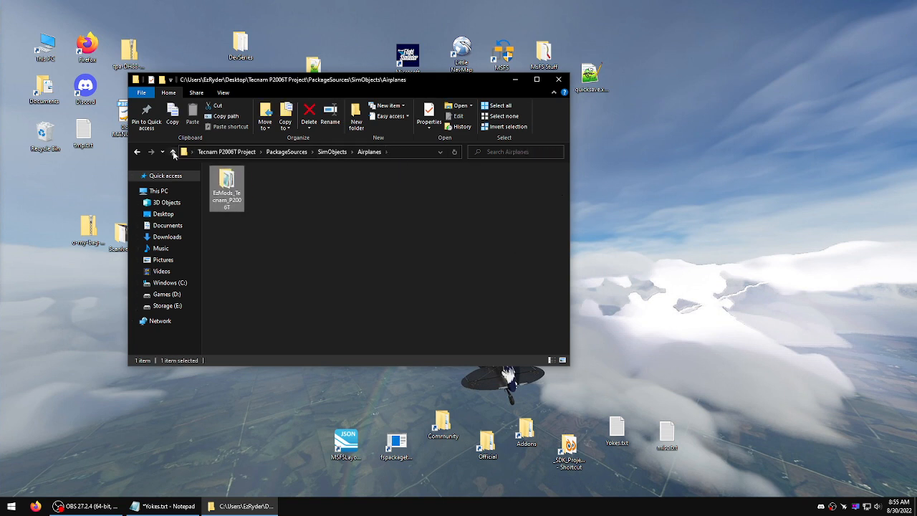
left_click(173, 152)
left_click(174, 153)
left_click(173, 153)
left_click(267, 262)
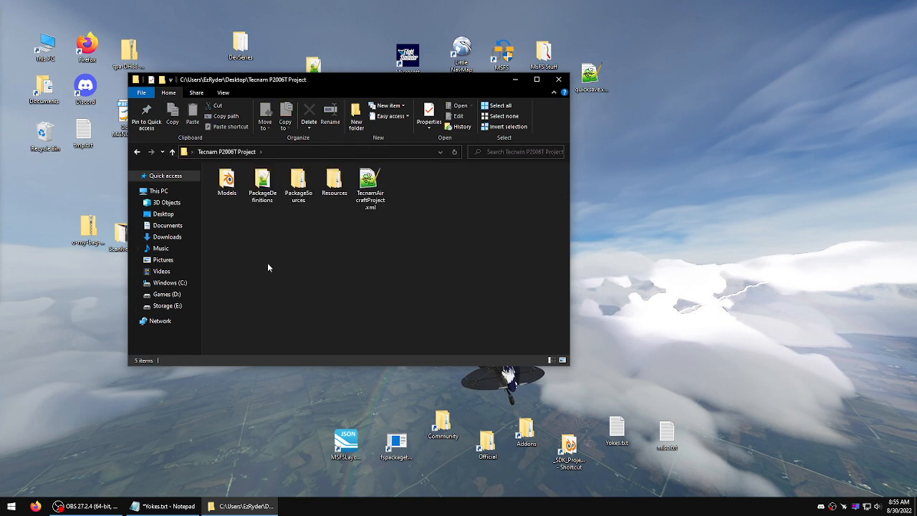
double_click(226, 183)
left_click(262, 185)
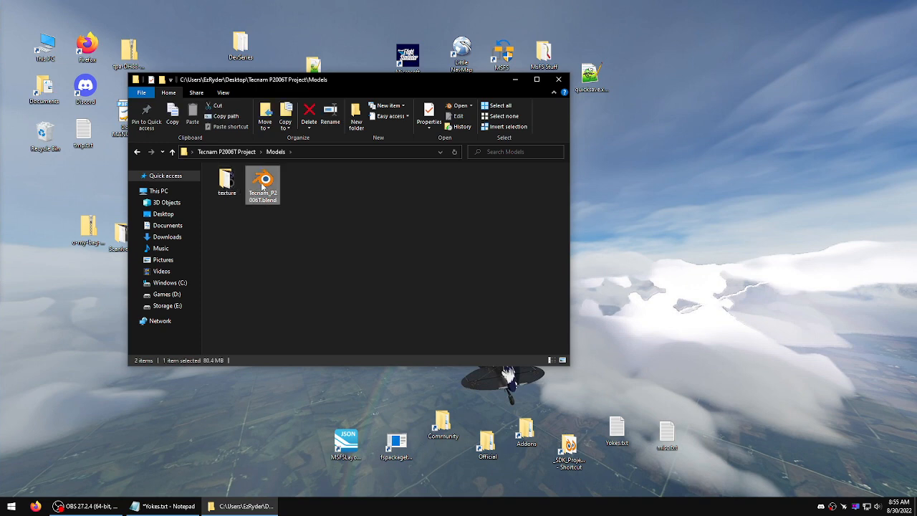
double_click(262, 185)
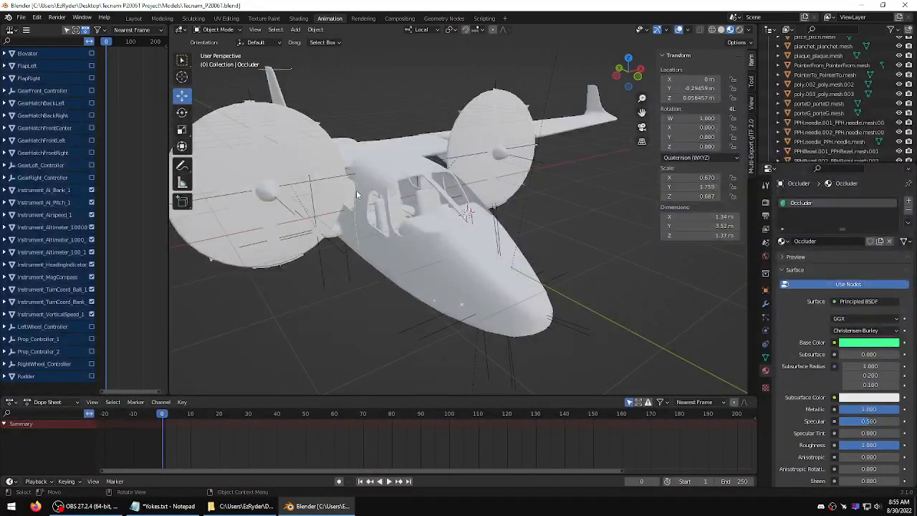
Step: Select the pilot-side yoke mesh in front of the cockpit instrument panel
scroll(446, 207, "up", 5)
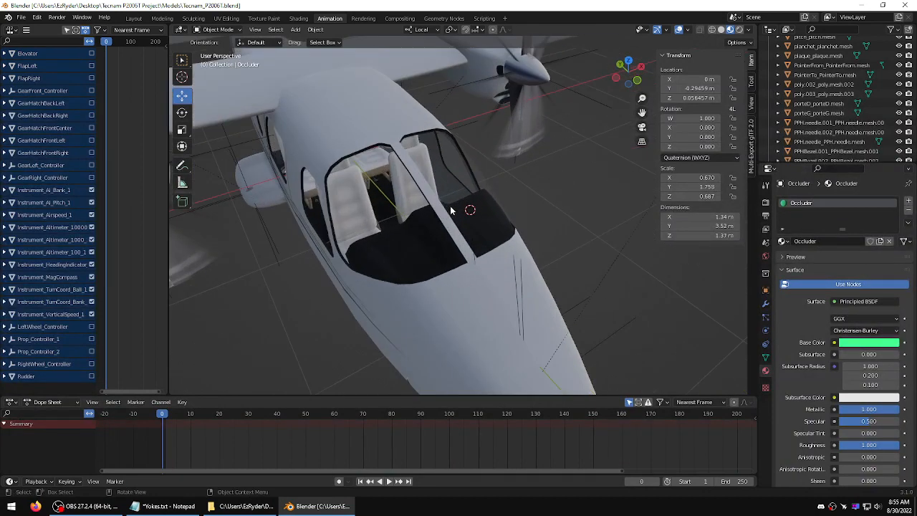
scroll(456, 202, "up", 4)
middle_click_drag(457, 202, 643, 179)
scroll(646, 178, "down", 2)
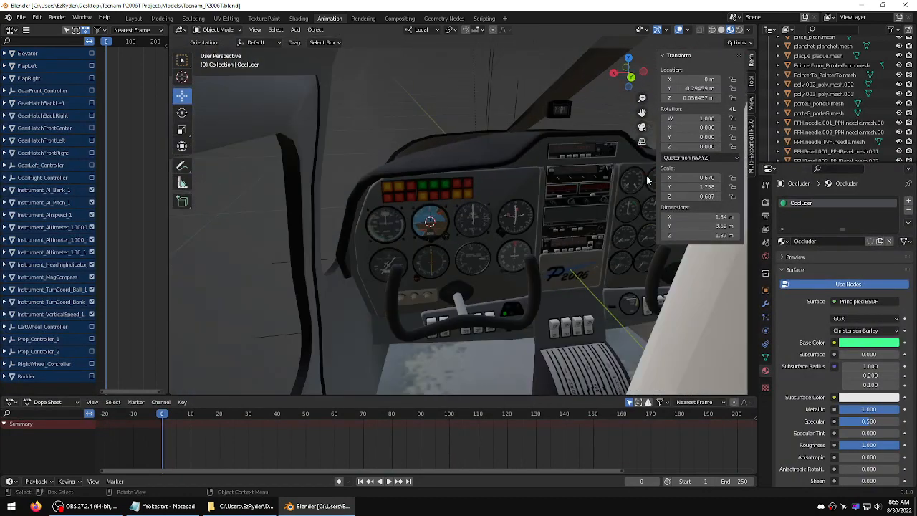
scroll(630, 178, "up", 4)
scroll(633, 171, "down", 3)
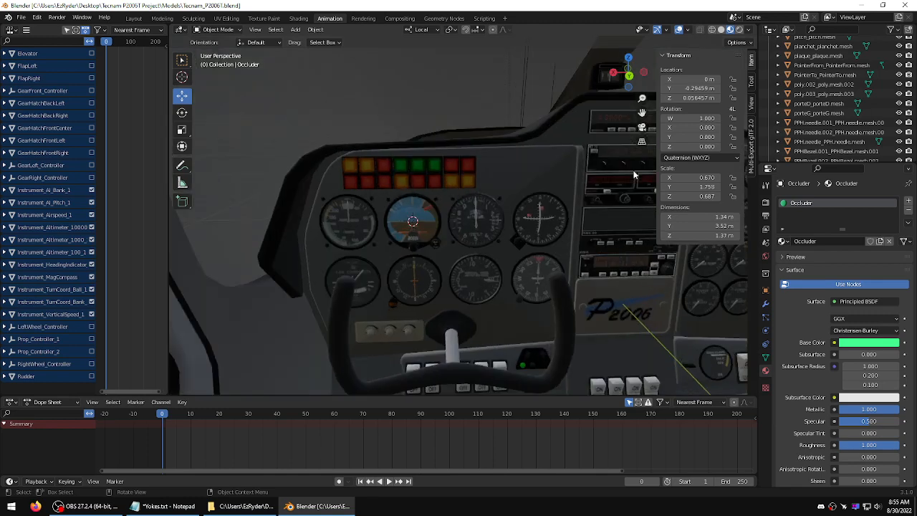
left_click(443, 353)
left_click(449, 363)
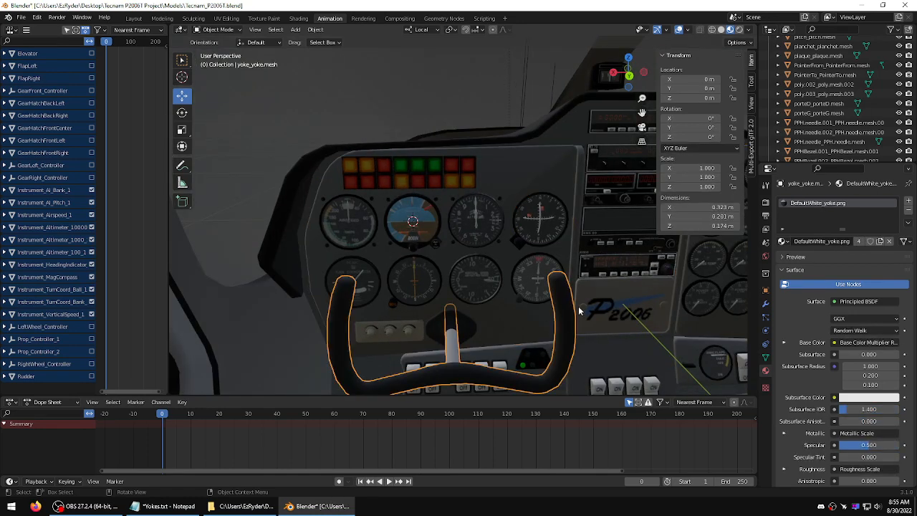
Step: Isolate the selected yoke mesh in local view
middle_click_drag(579, 310, 628, 238)
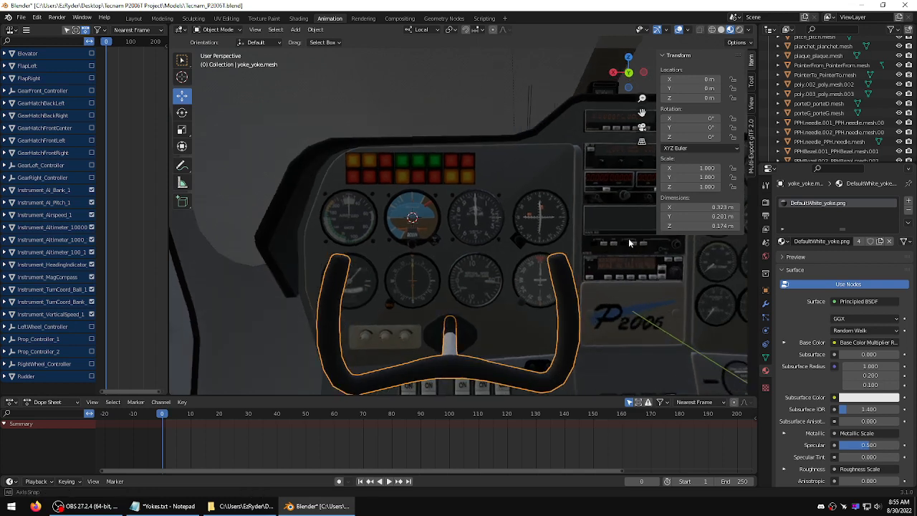
middle_click(513, 320, "alt")
middle_click_drag(480, 254, 554, 291, "shift")
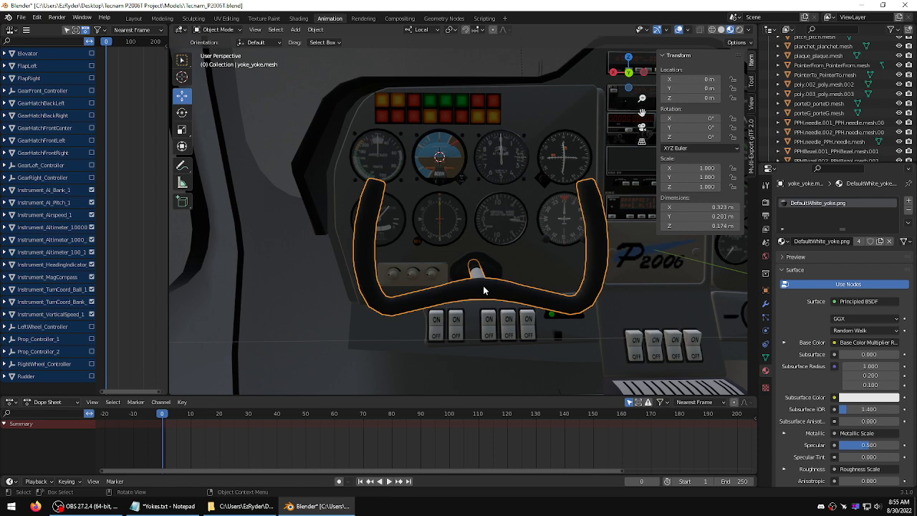
key("KP_Divide")
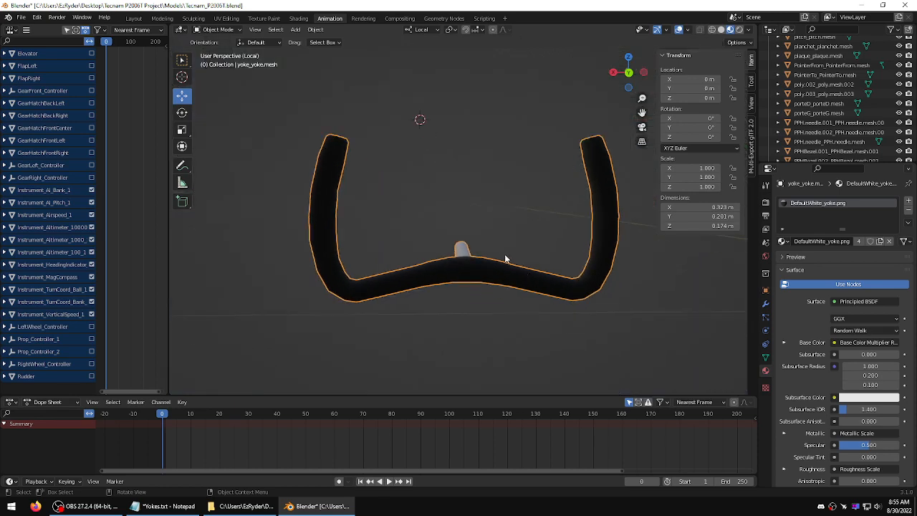
Step: Place the 3D cursor at the middle of the yoke's crossbar and exit local view
middle_click_drag(442, 205, 654, 190)
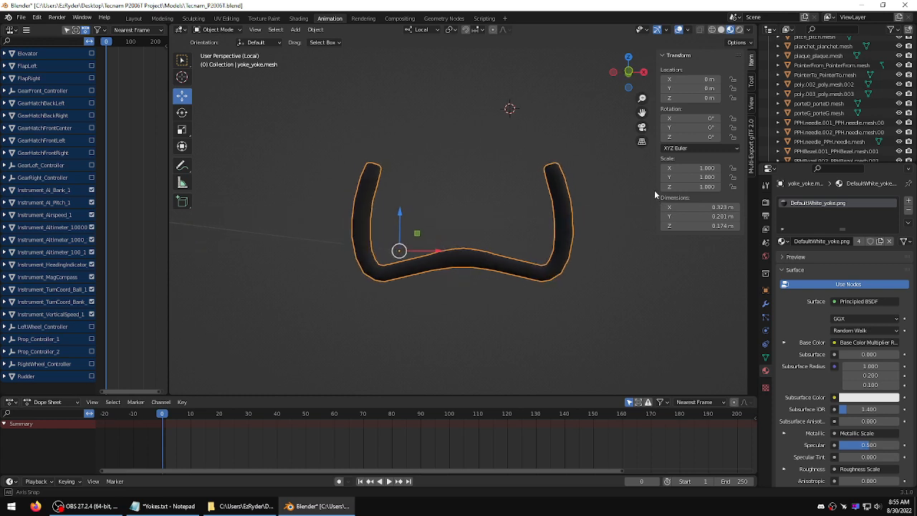
left_click(182, 76)
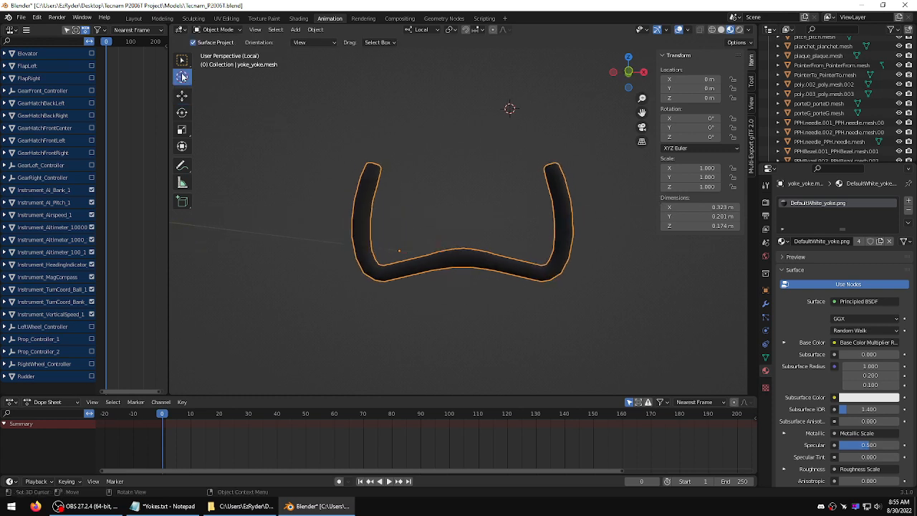
left_click(462, 262)
middle_click_drag(455, 272, 682, 247)
scroll(670, 244, "down", 2)
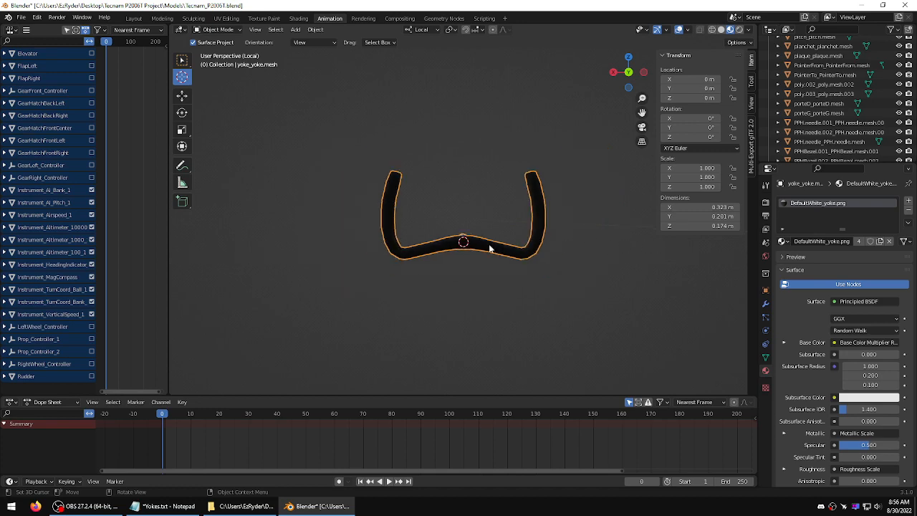
key("KP_Divide")
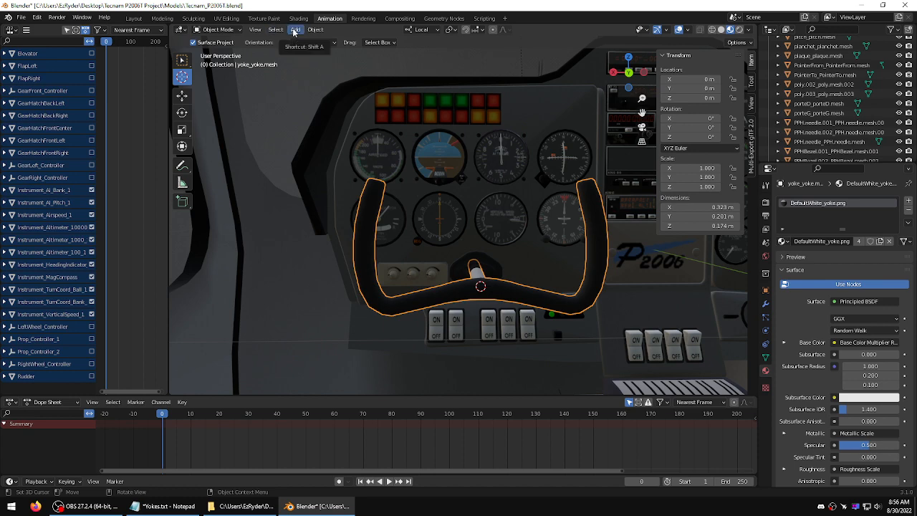
Step: Review the Handling_Yoke_LR_Controller_1 and Handling_Yoke_ForeAft_Controller_1 entries in Yokes.txt, and move its window off this screen
key("alt+Tab")
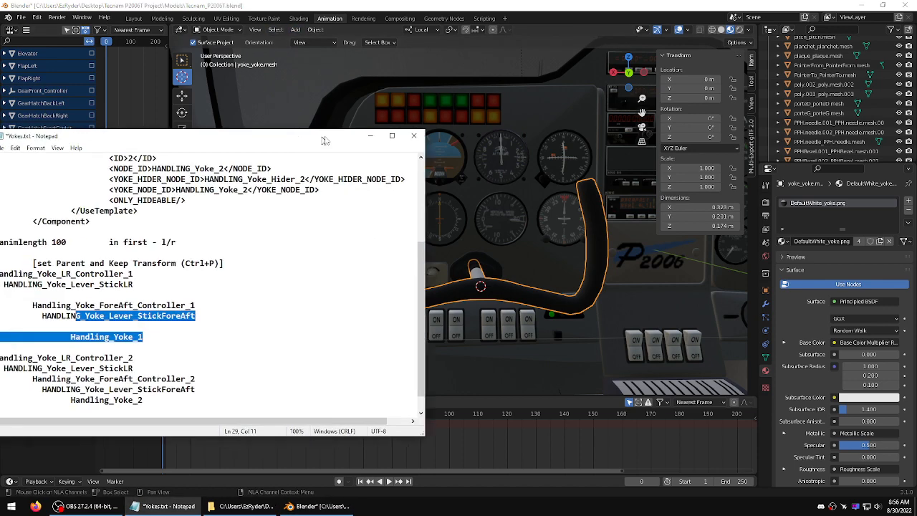
left_click_drag(324, 141, 374, 104)
left_click(165, 210)
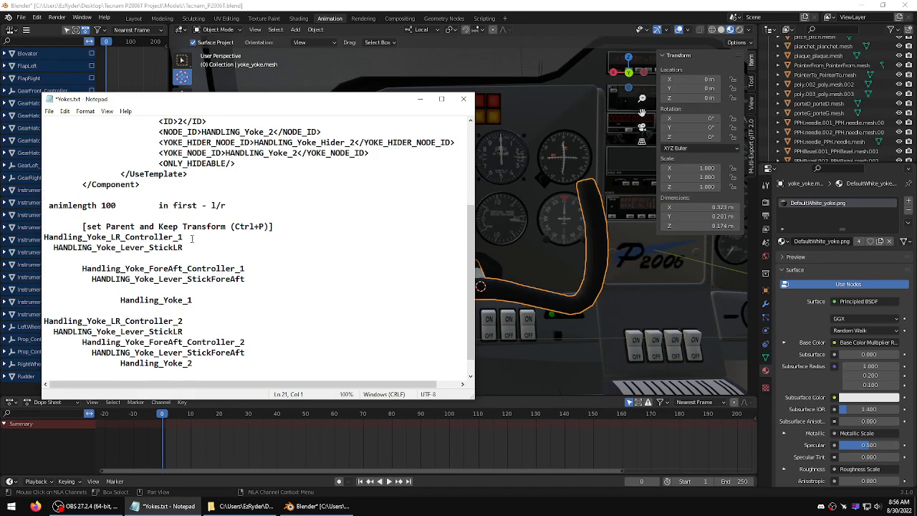
double_click(47, 237)
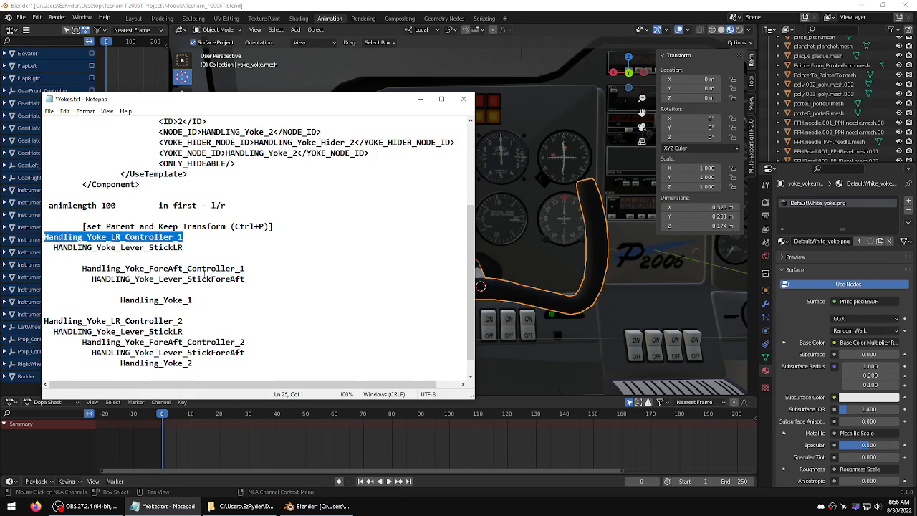
left_click_drag(245, 269, 81, 269)
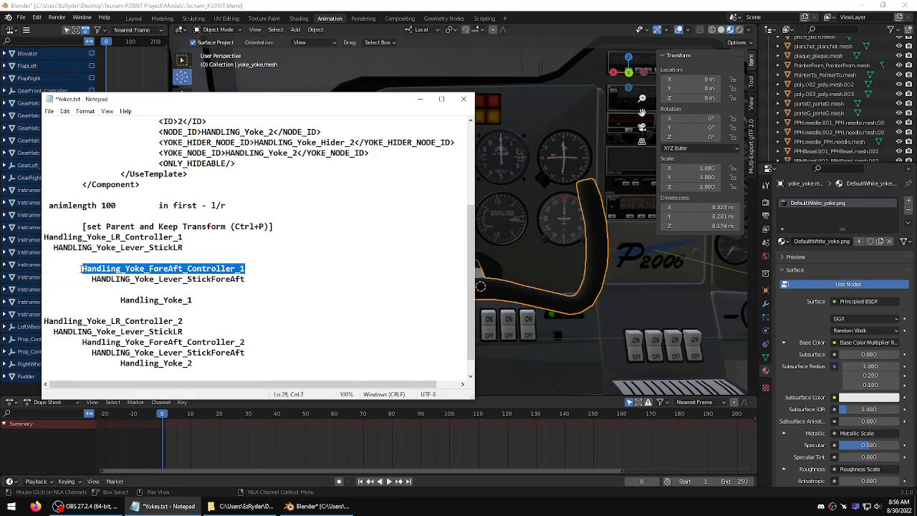
left_click_drag(295, 101, 0, 115)
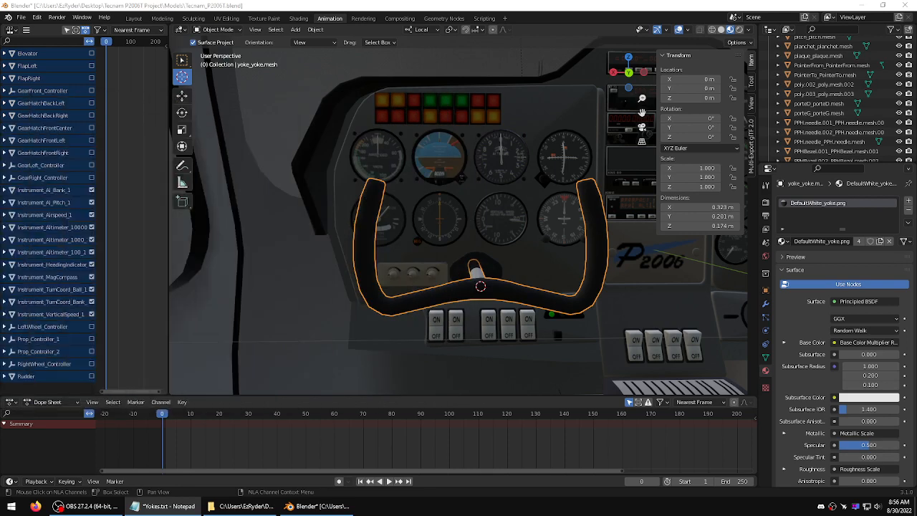
Step: Add two Plain Axes empties at the 3D cursor on the yoke
left_click(276, 14)
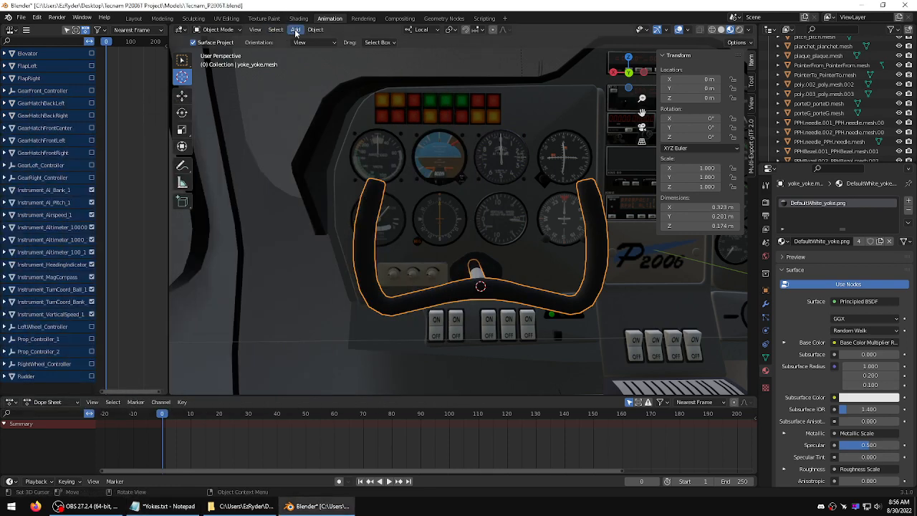
left_click(295, 29)
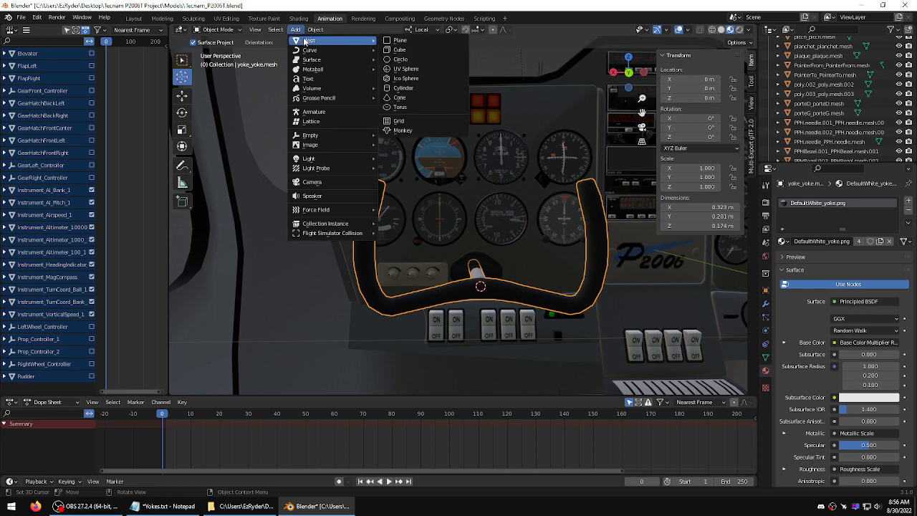
mouse_move(314, 135)
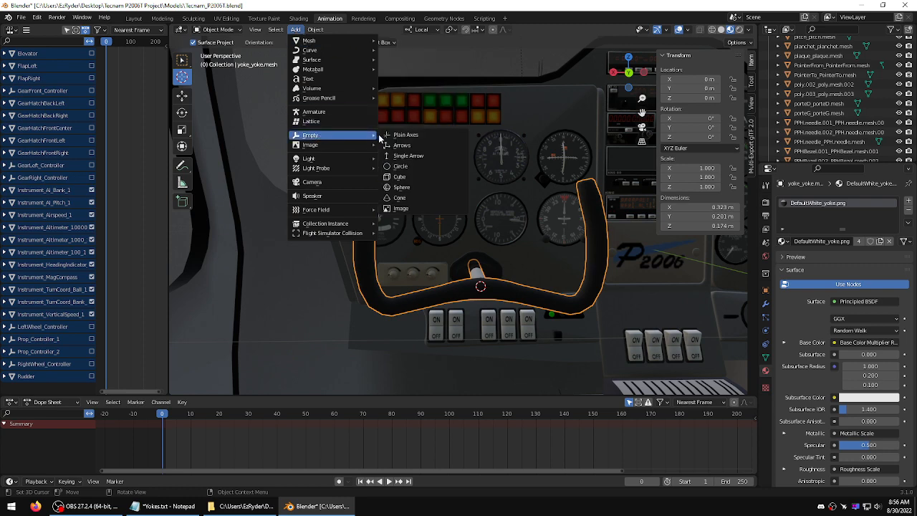
left_click(401, 135)
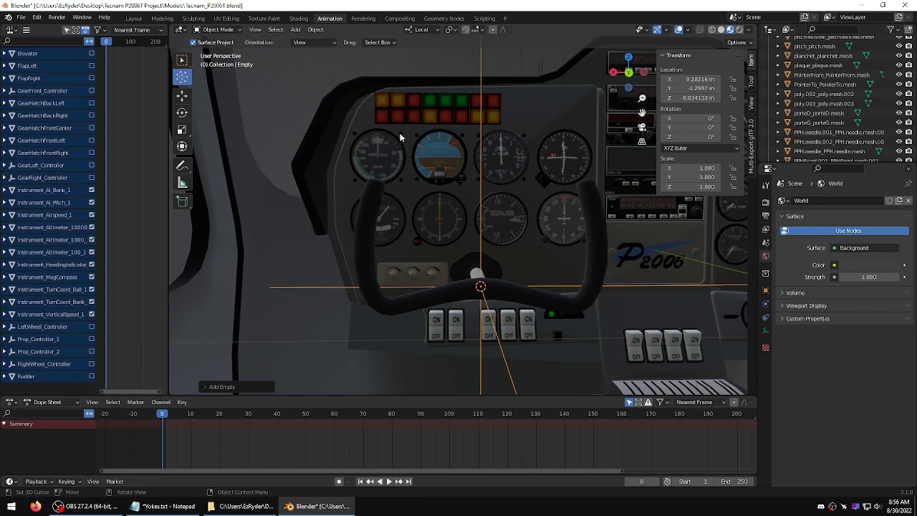
left_click(295, 29)
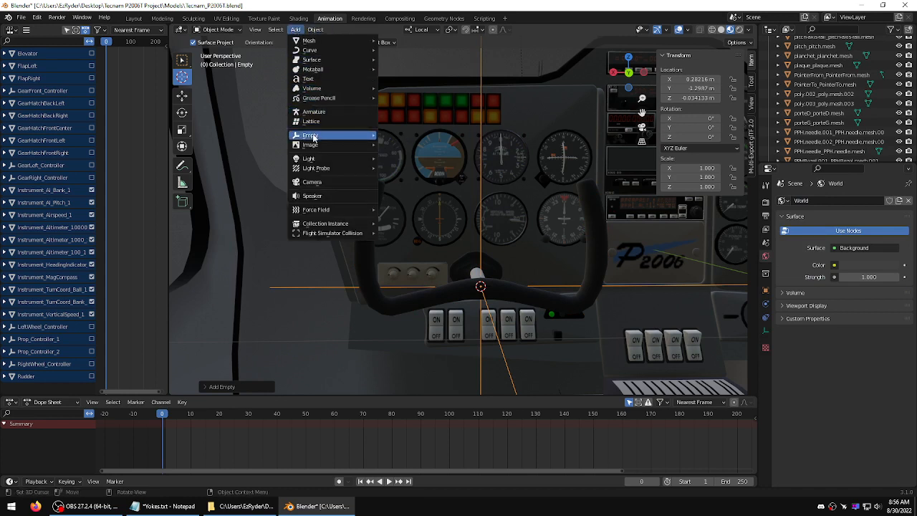
mouse_move(313, 136)
left_click(403, 136)
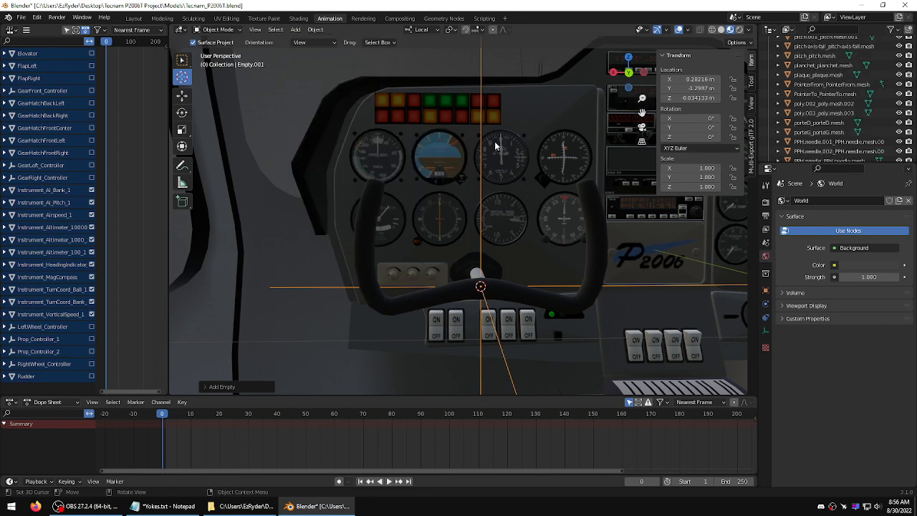
Step: Rename the first new empty as Handling_Yoke_LR_Controller_1, copying the name from Yokes.txt
scroll(914, 93, "up", 10)
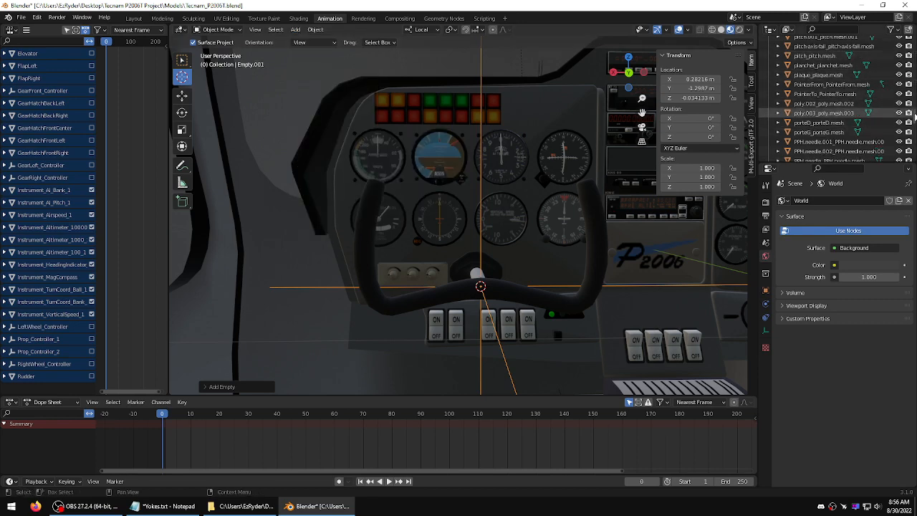
scroll(845, 97, "up", 10)
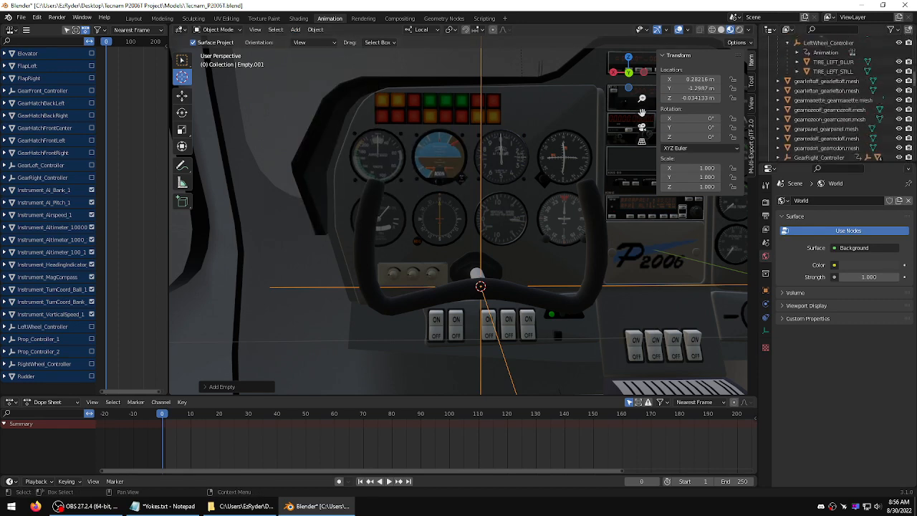
scroll(831, 100, "down", 5)
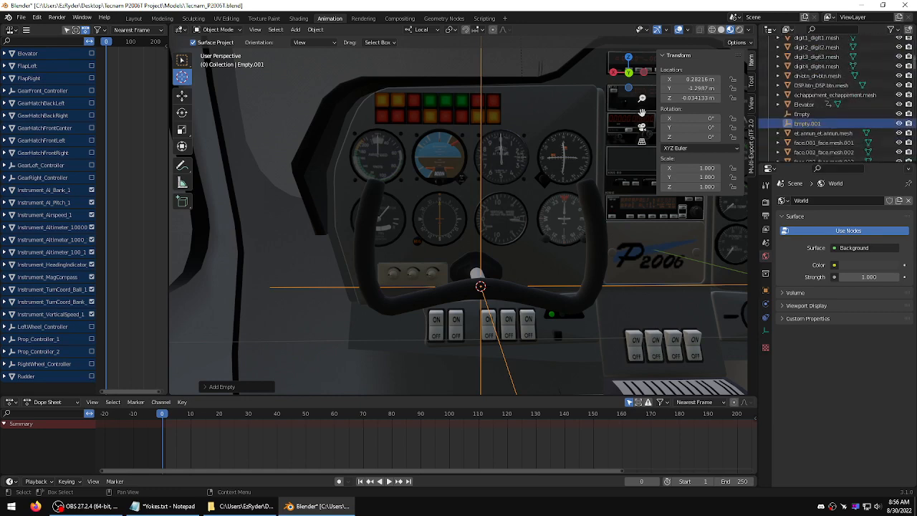
left_click(807, 78)
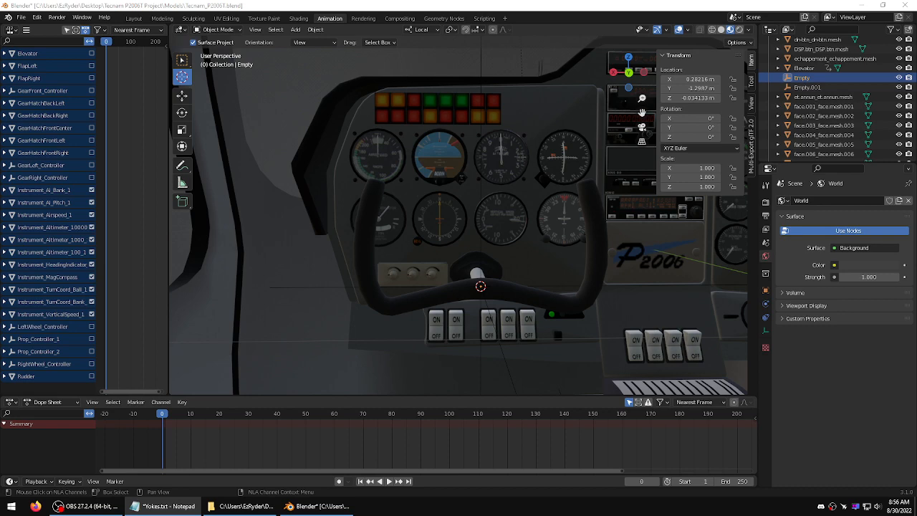
left_click(163, 505)
left_click(195, 246)
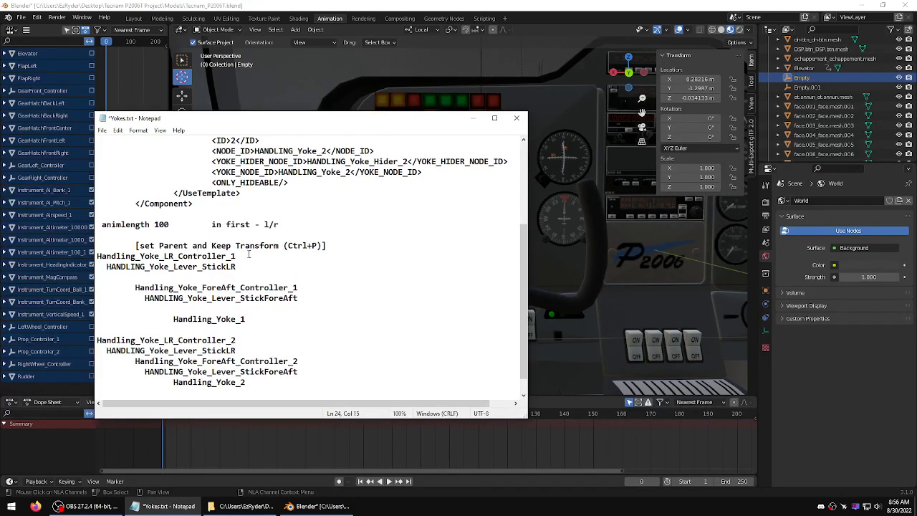
left_click_drag(237, 255, 97, 256)
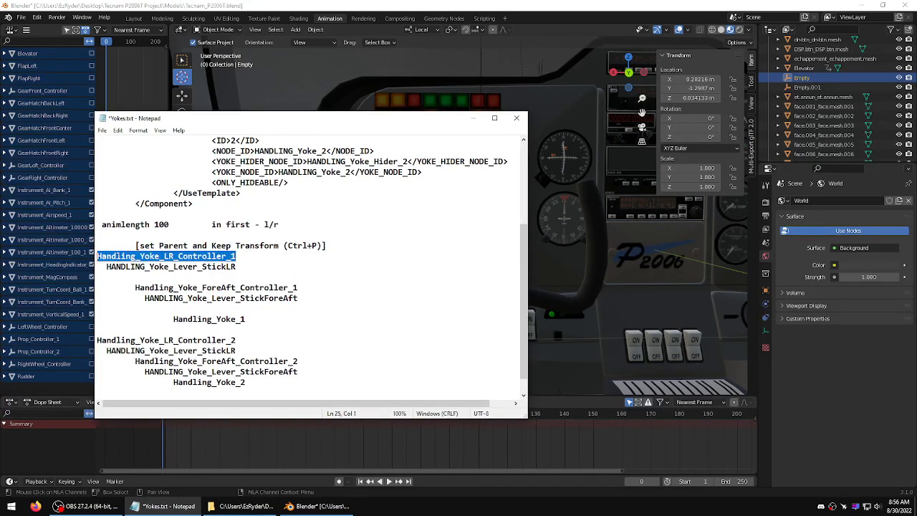
right_click(118, 257)
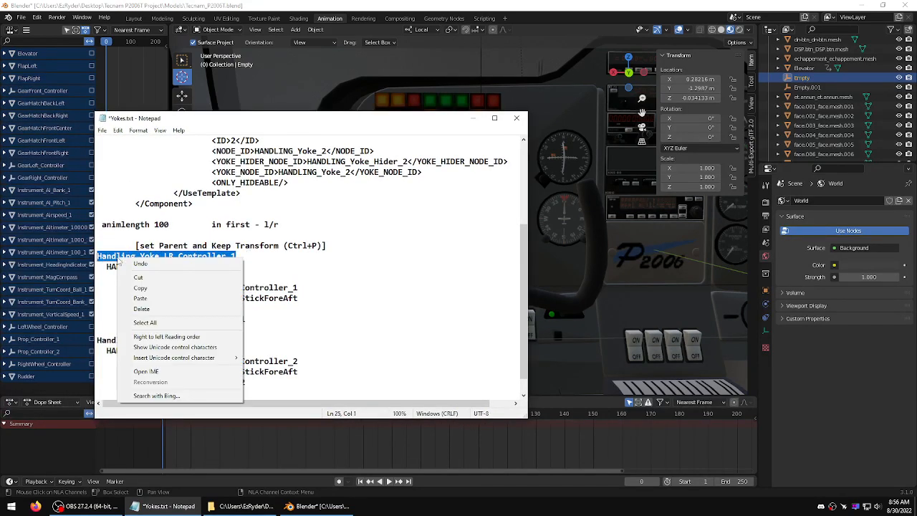
left_click(140, 288)
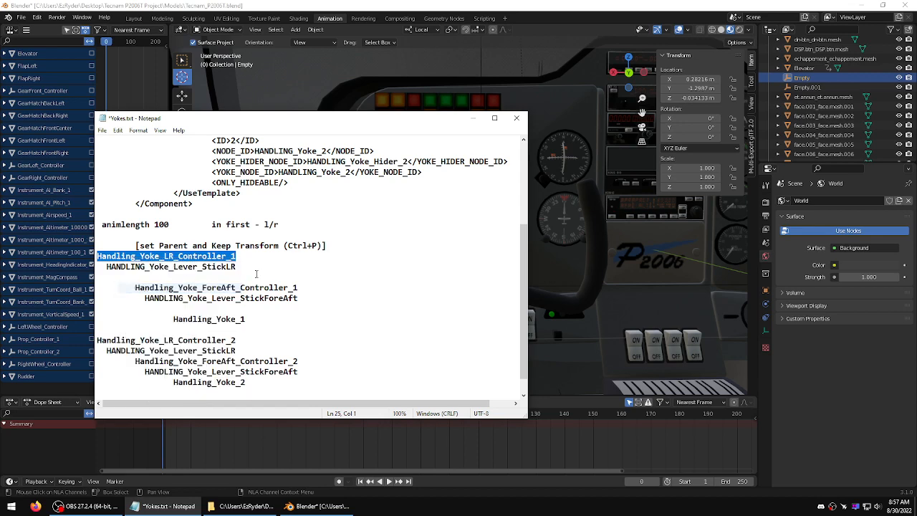
double_click(803, 79)
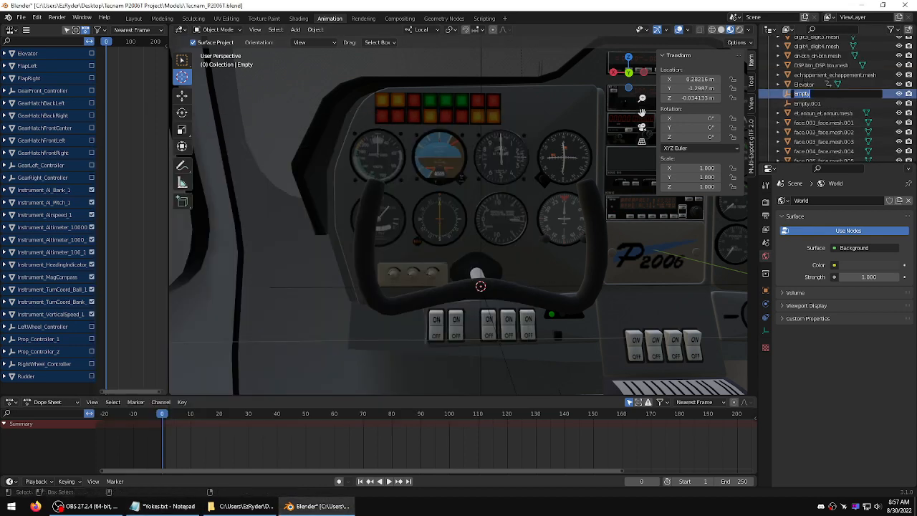
key("ctrl+v")
key("Return")
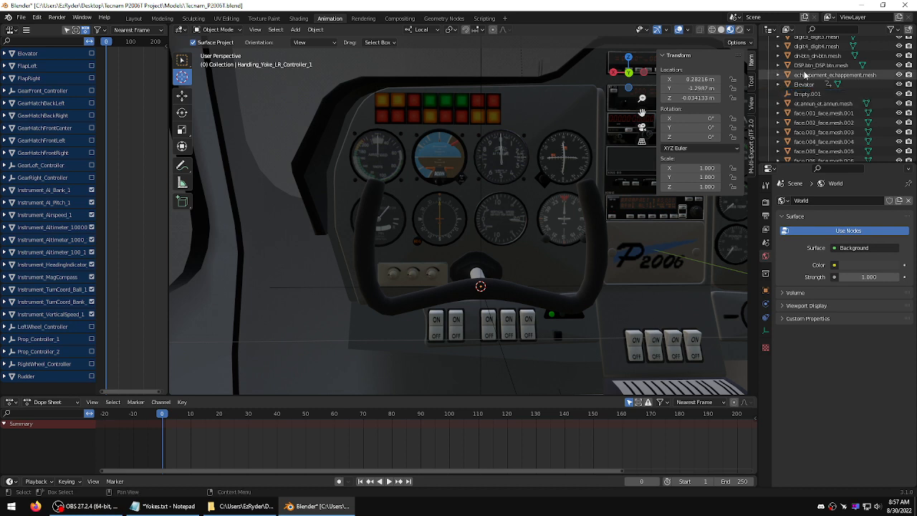
Step: Rename the remaining new empty as Handling_Yoke_ForeAft_Controller_1, copying the name from Yokes.txt
left_click(806, 94)
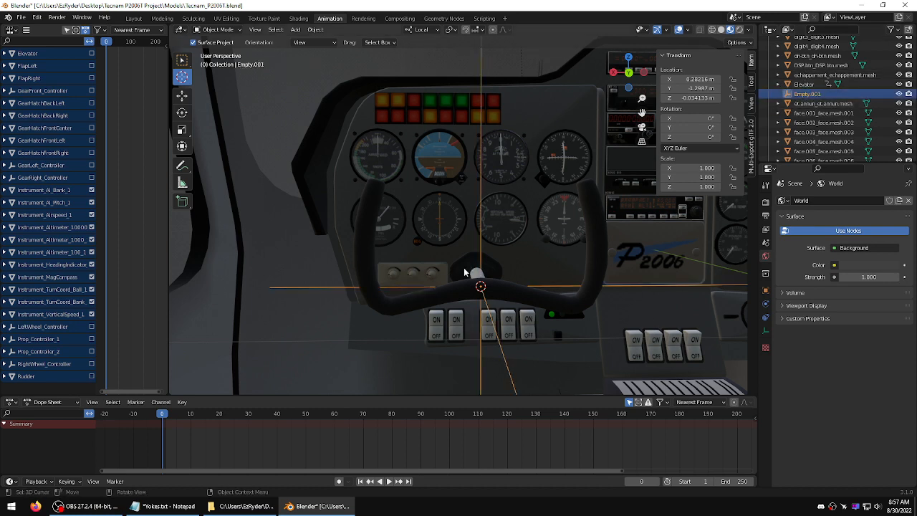
left_click(165, 505)
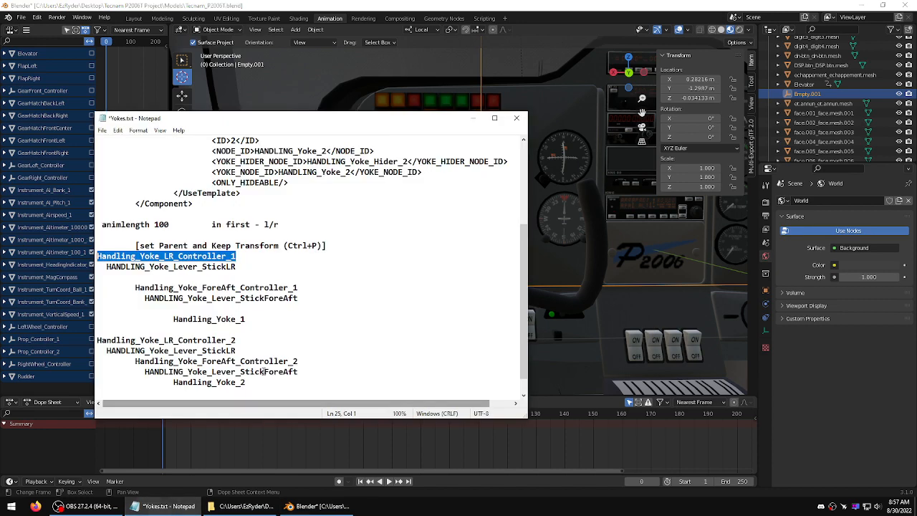
left_click_drag(297, 287, 135, 288)
right_click(172, 288)
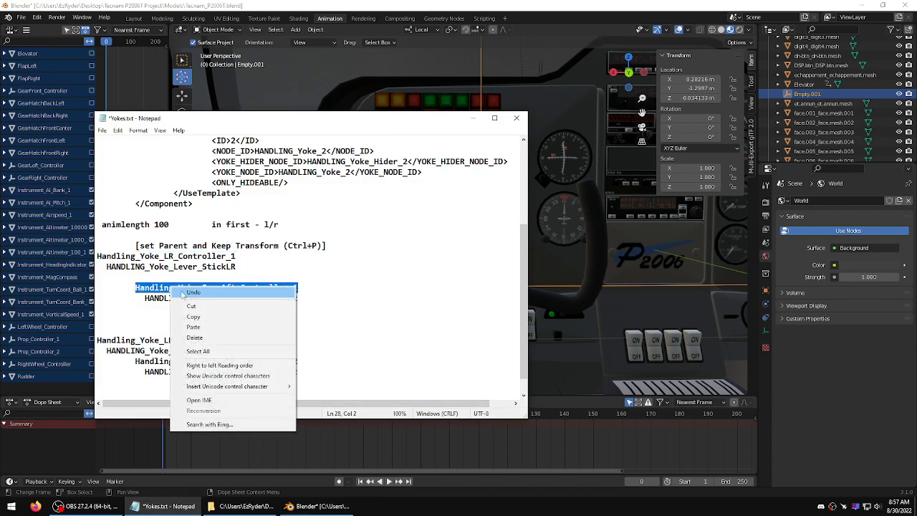
left_click(197, 320)
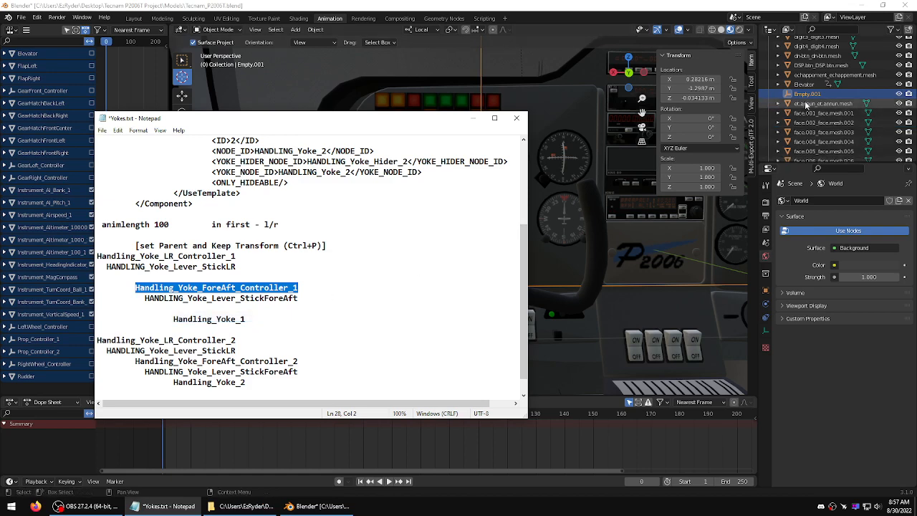
left_click(807, 94)
double_click(807, 94)
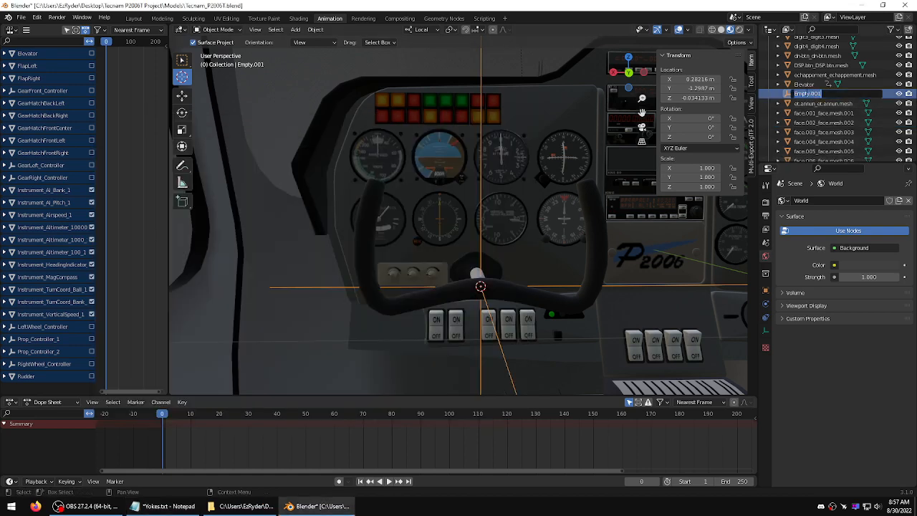
key("ctrl+v")
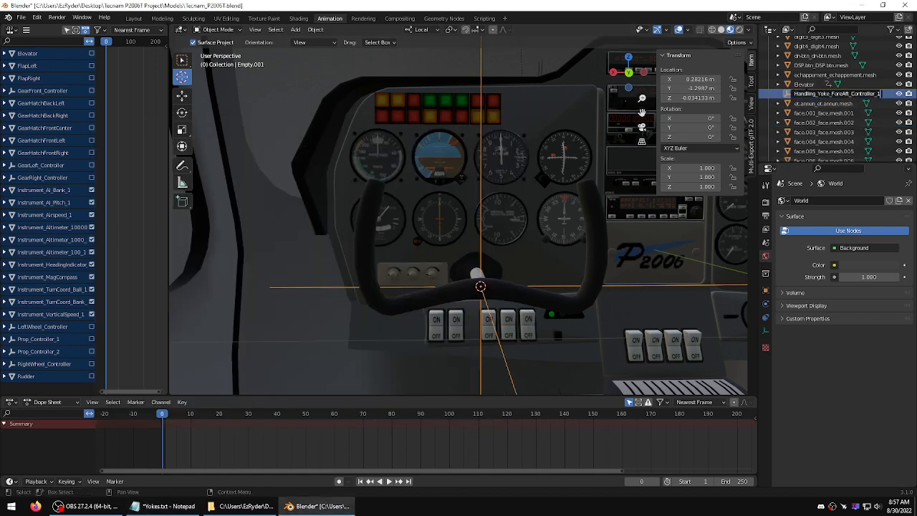
key("Return")
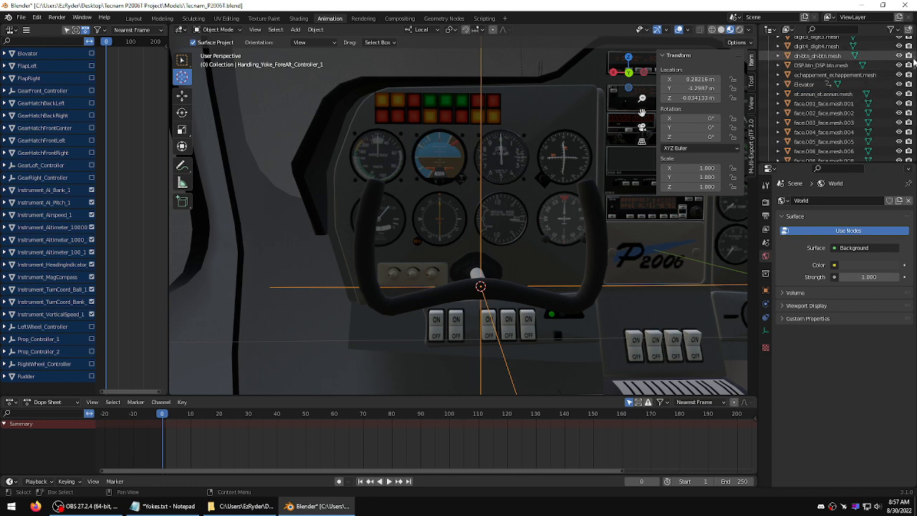
Step: Parent the Handling_Yoke_ForeAft_Controller_1 empty to Handling_Yoke_LR_Controller_1 with Keep Transform, and expand the parent in the object hierarchy
scroll(914, 57, "down", 10)
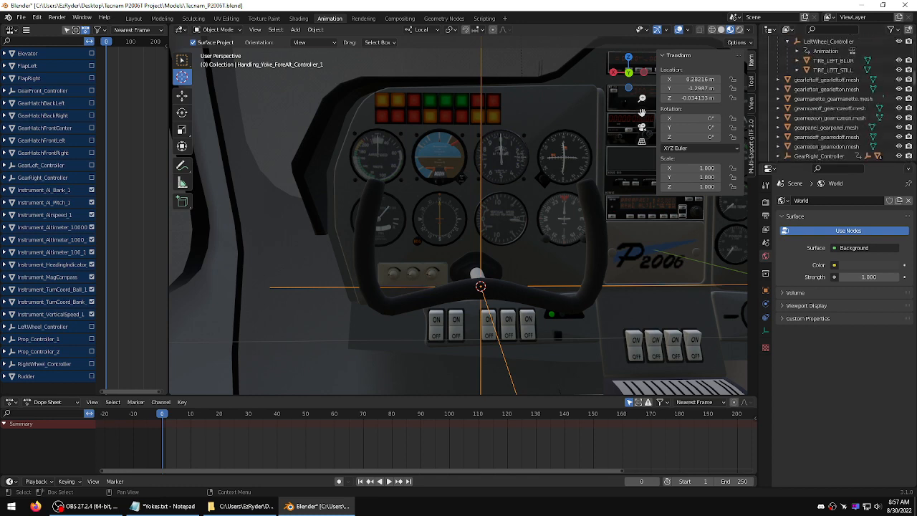
scroll(811, 89, "down", 5)
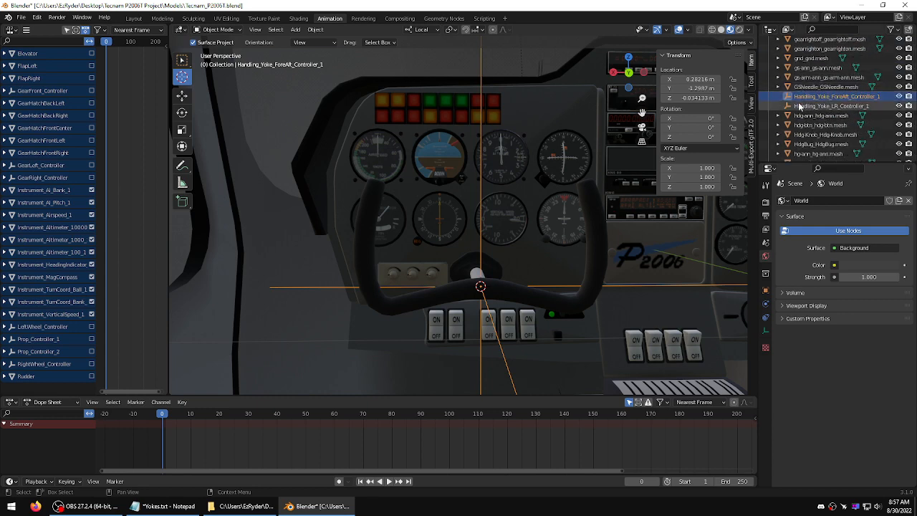
left_click(814, 106)
left_click(817, 96)
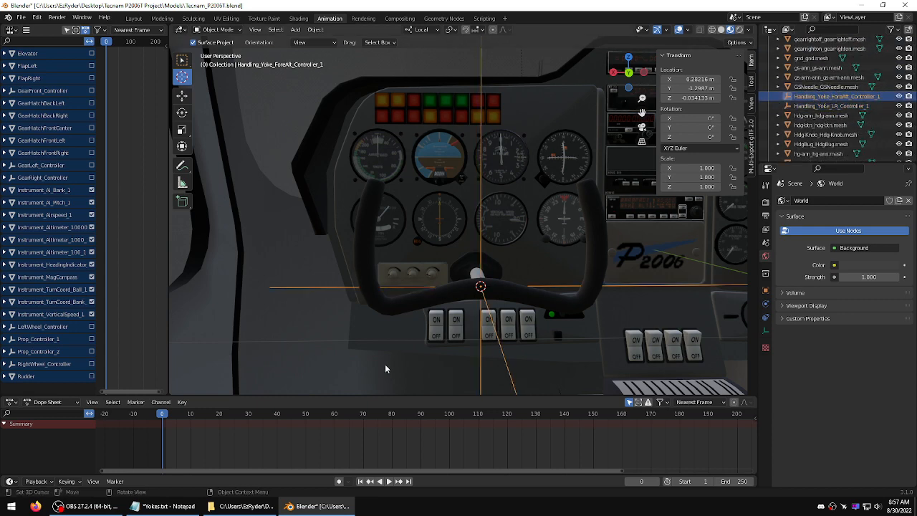
left_click(169, 506)
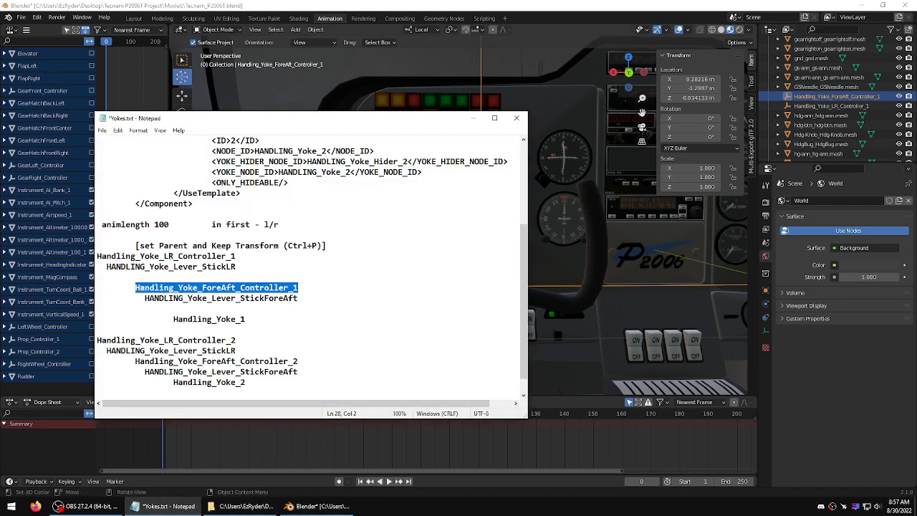
left_click(835, 100)
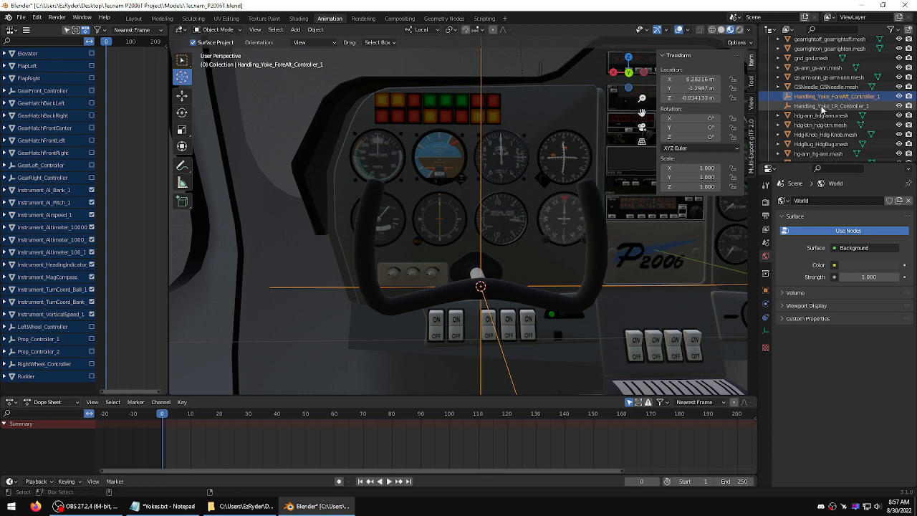
left_click(824, 105, "ctrl")
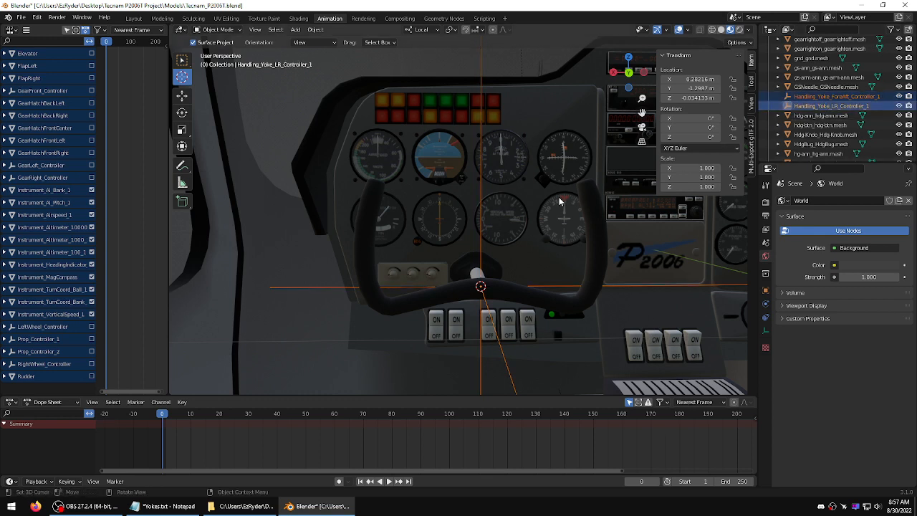
right_click(520, 63)
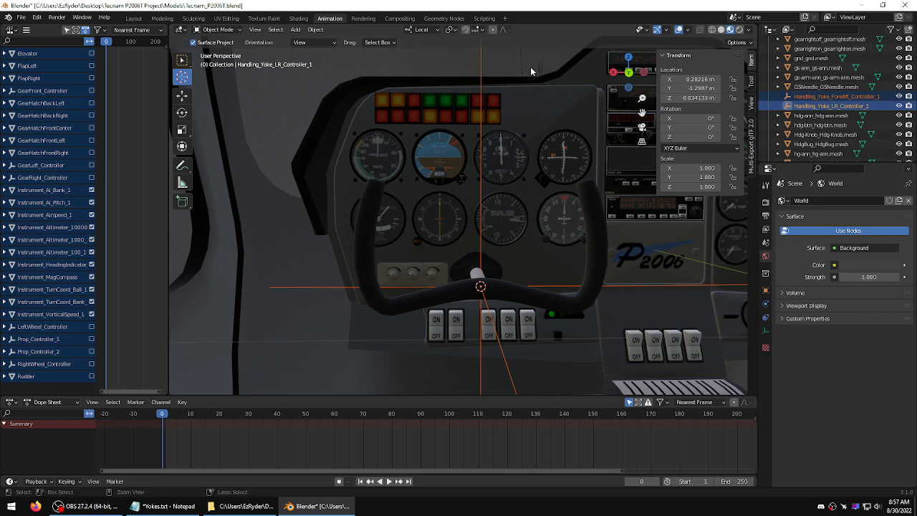
key("ctrl+p")
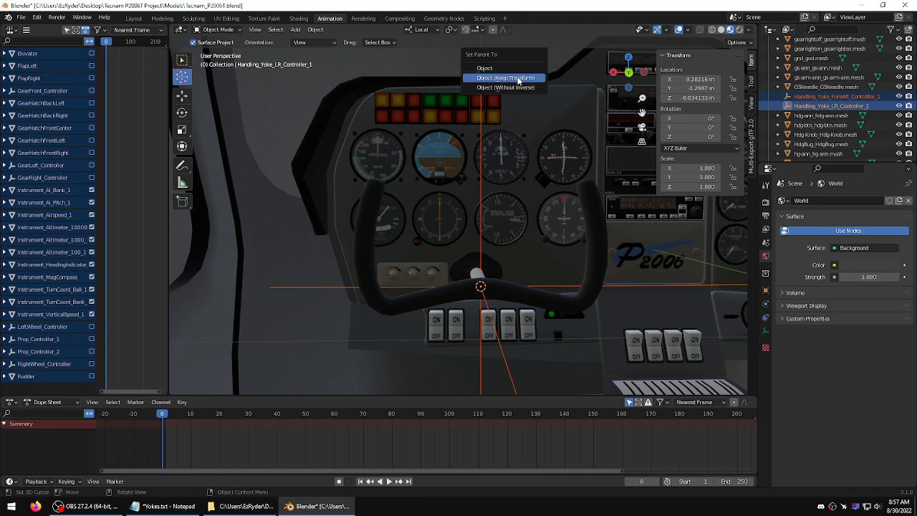
left_click(518, 79)
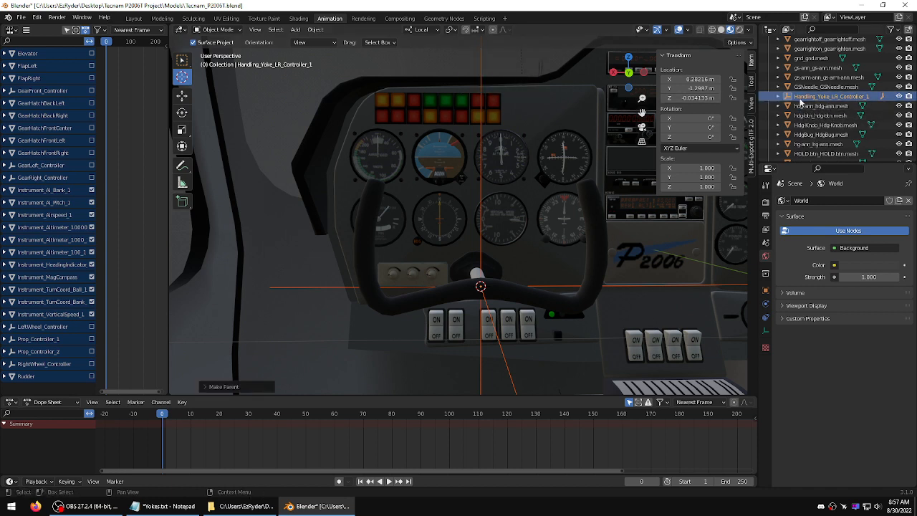
left_click(779, 96)
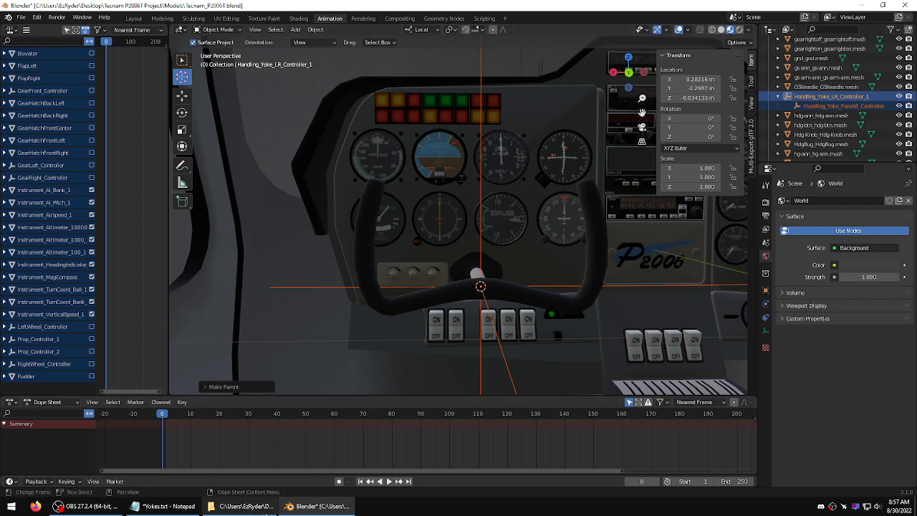
Step: Compare the parented empties with the hierarchy in Yokes.txt, checking the indentation before Handling_Yoke_ForeAft_Controller_1
left_click(179, 506)
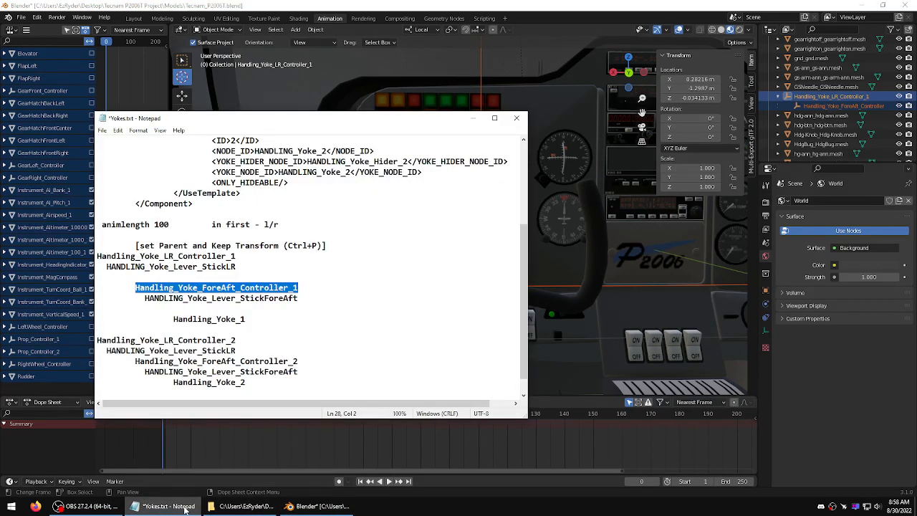
left_click(843, 105)
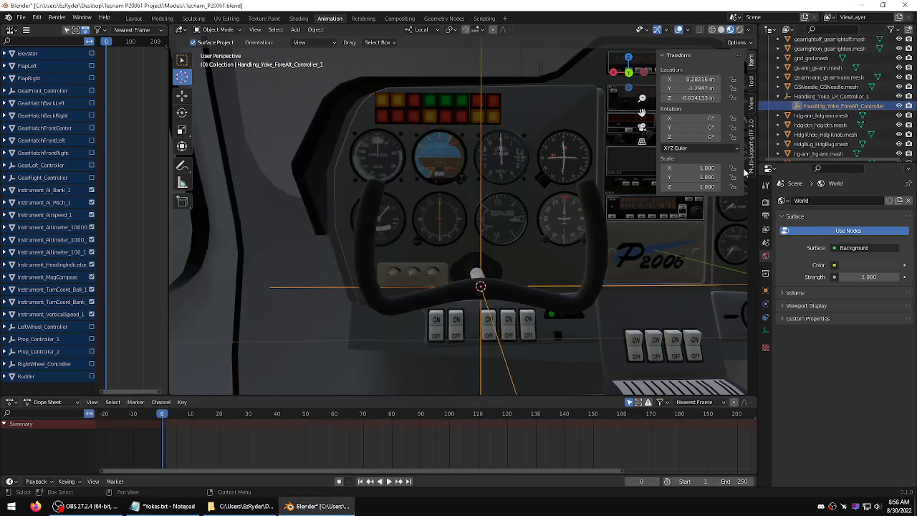
left_click(165, 506)
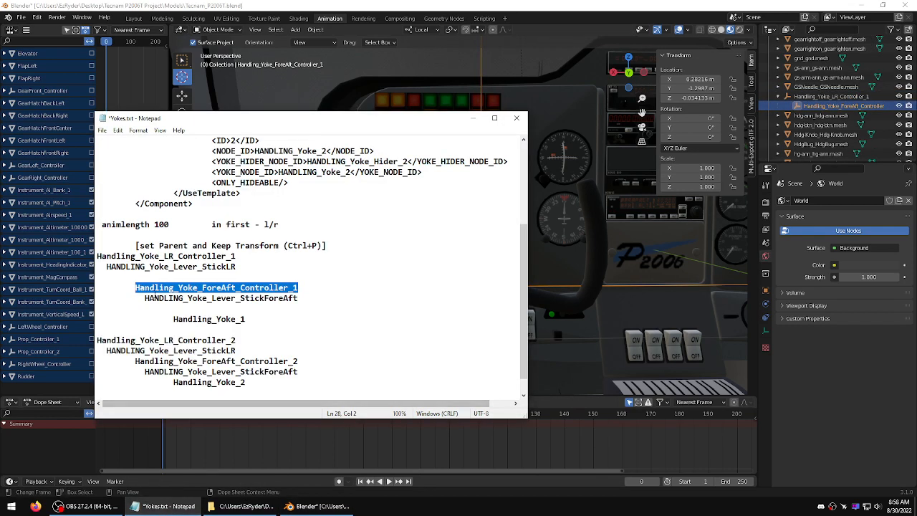
double_click(140, 292)
double_click(107, 292)
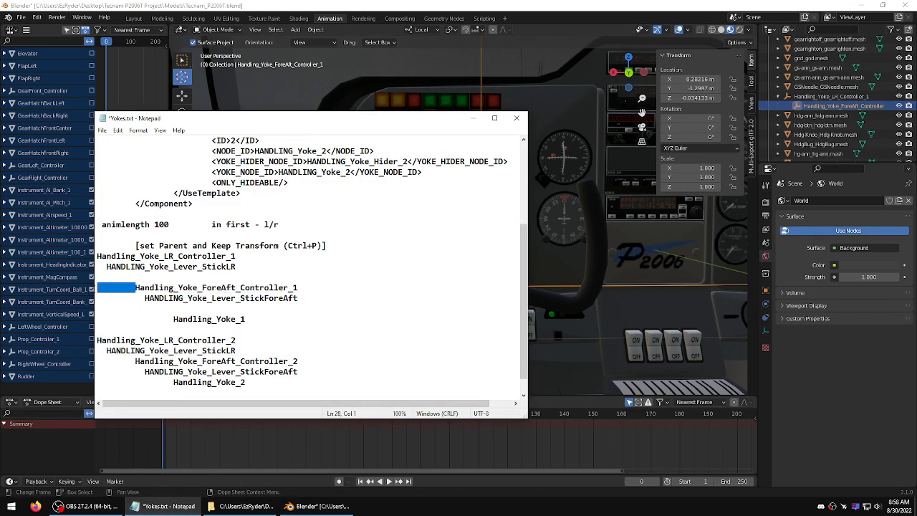
double_click(126, 287)
double_click(127, 287)
left_click(127, 288)
double_click(126, 287)
double_click(106, 293)
left_click(121, 290)
left_click(452, 5)
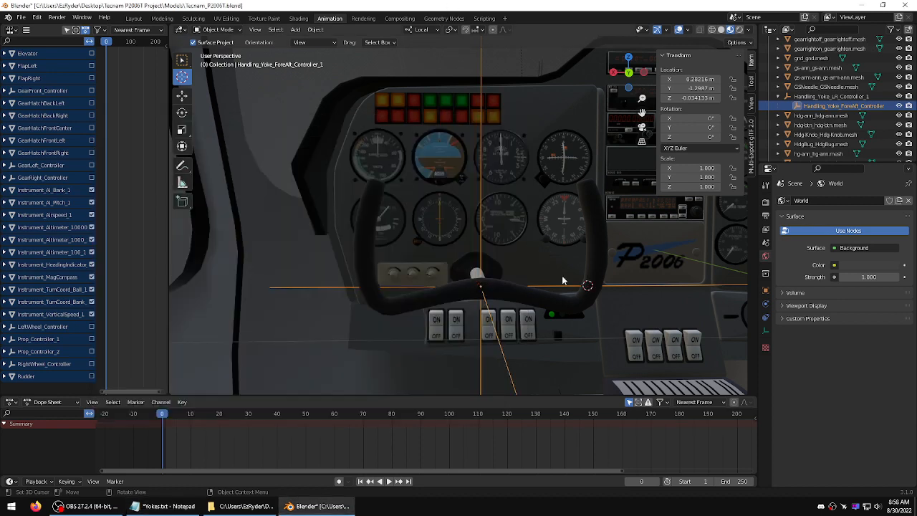
Step: Select the pilot's yoke mesh with the selection tool and set its origin to its geometry
left_click(183, 61)
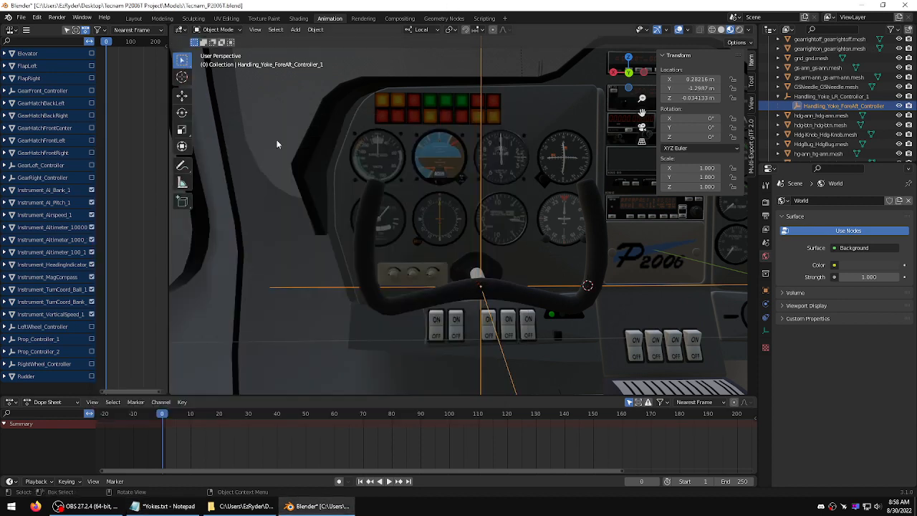
left_click(511, 295)
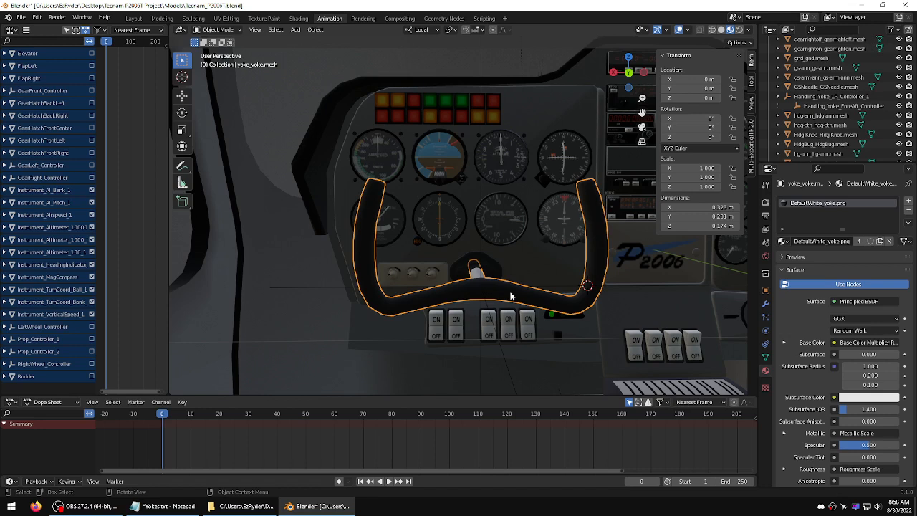
right_click(511, 295)
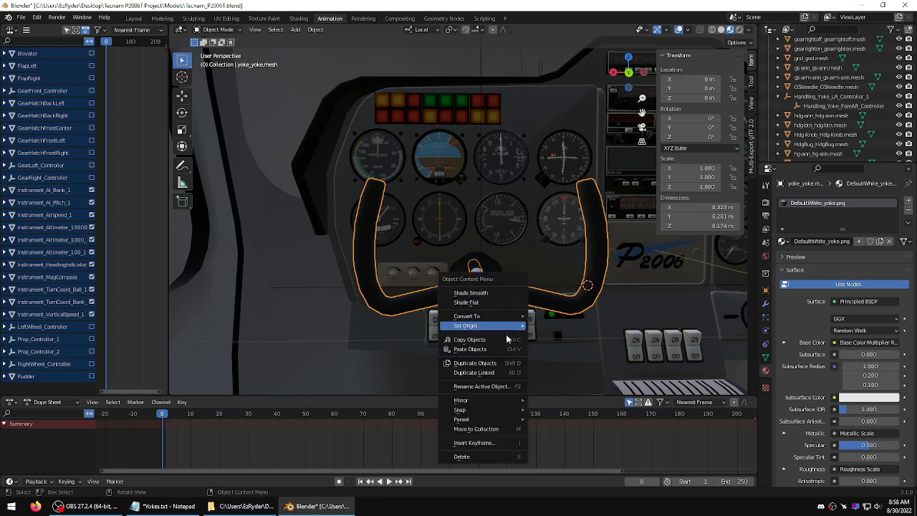
mouse_move(494, 330)
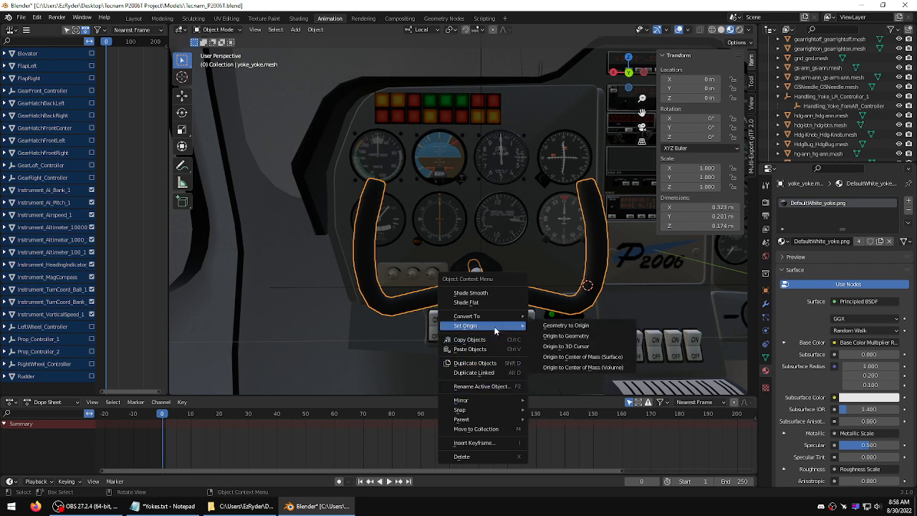
left_click(555, 335)
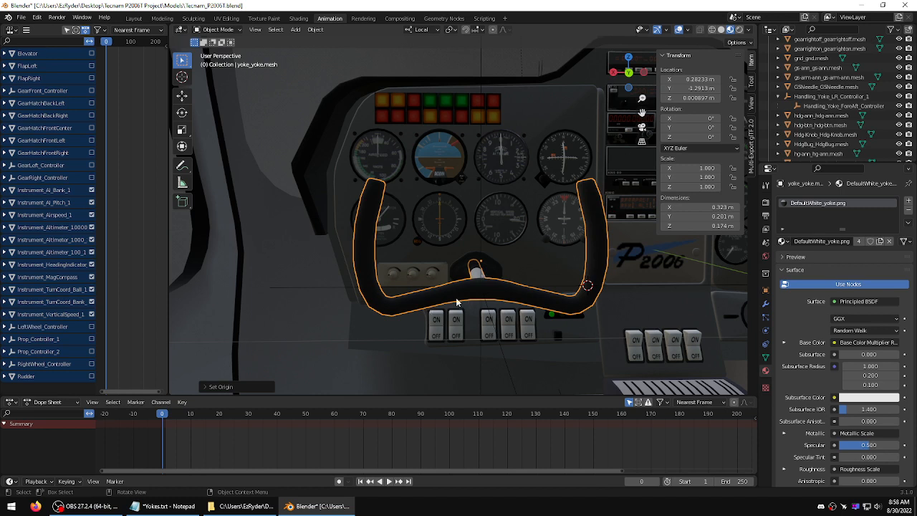
Step: Rename the selected yoke mesh as Handling_Yoke_1, copying the name from Yokes.txt
left_click(164, 505)
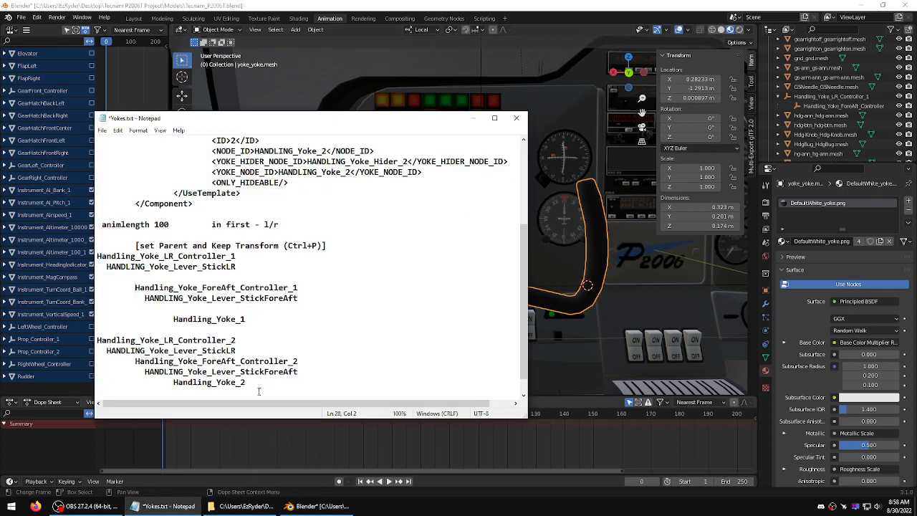
left_click_drag(250, 320, 172, 319)
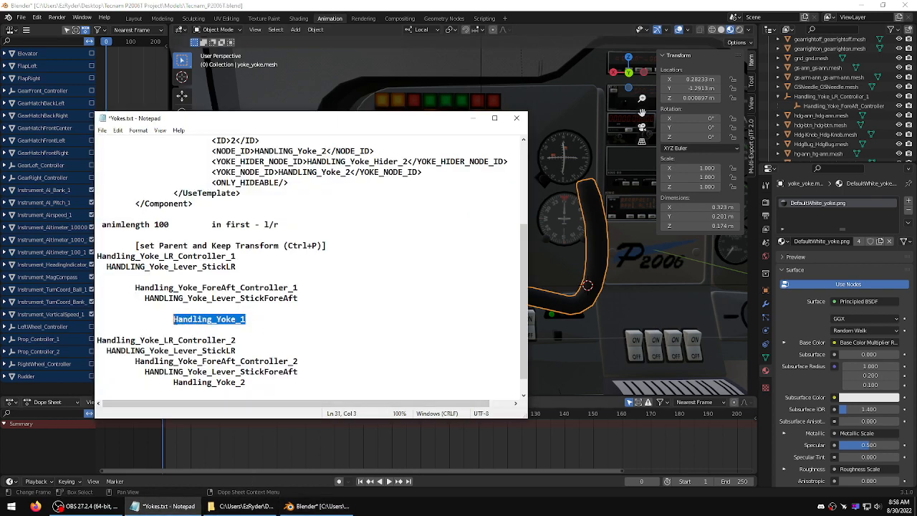
right_click(184, 323)
left_click(212, 349)
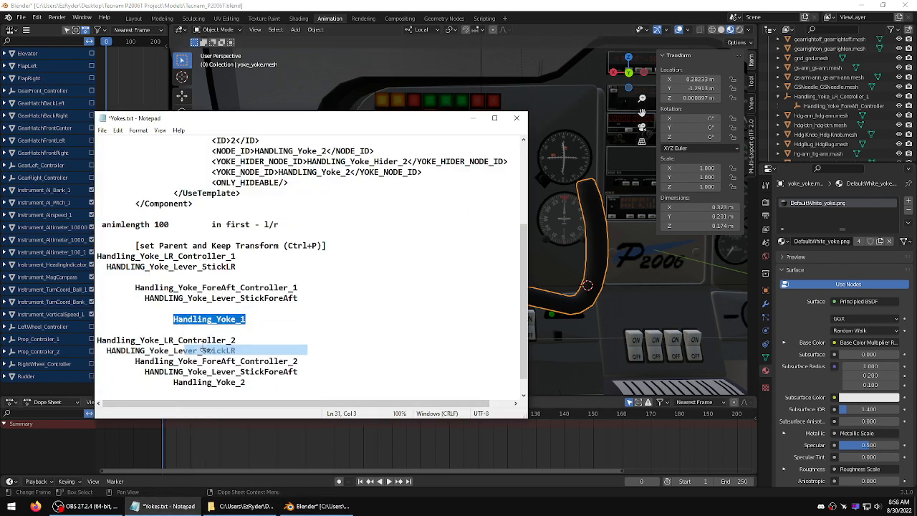
left_click(832, 3)
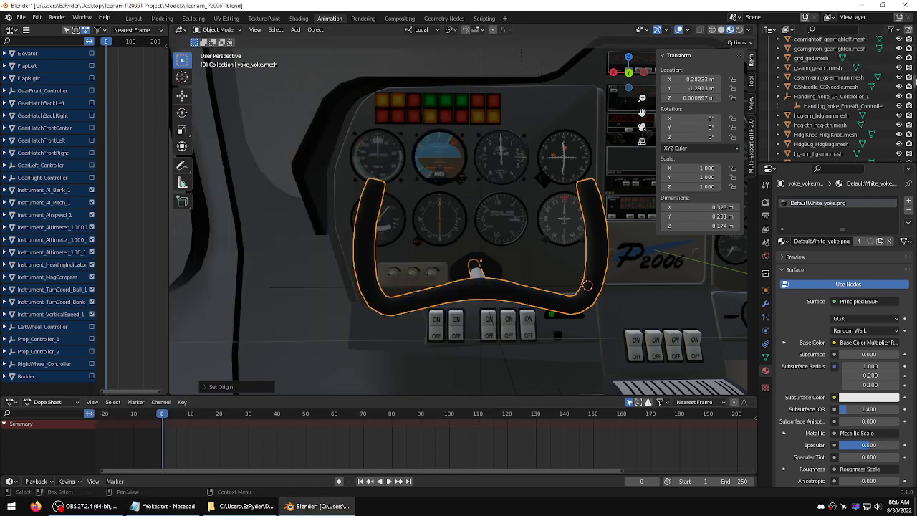
scroll(914, 81, "down", 10)
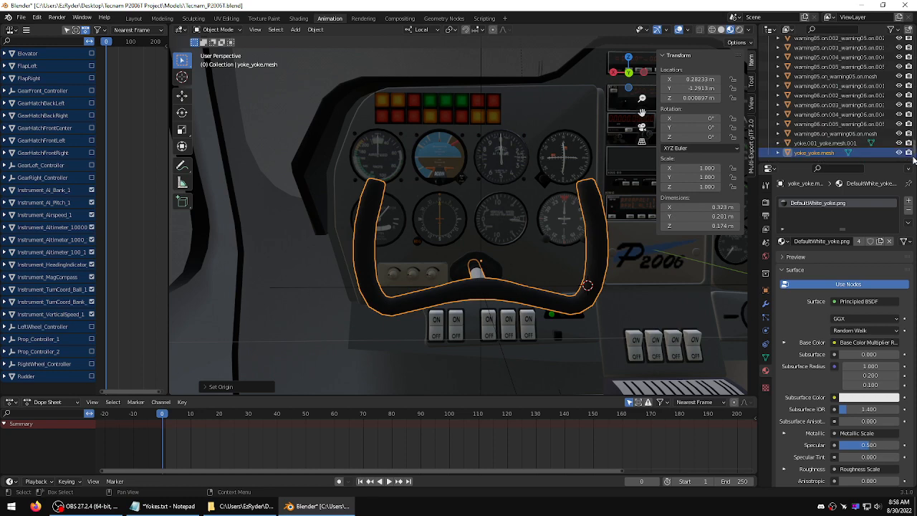
left_click(804, 153)
double_click(804, 153)
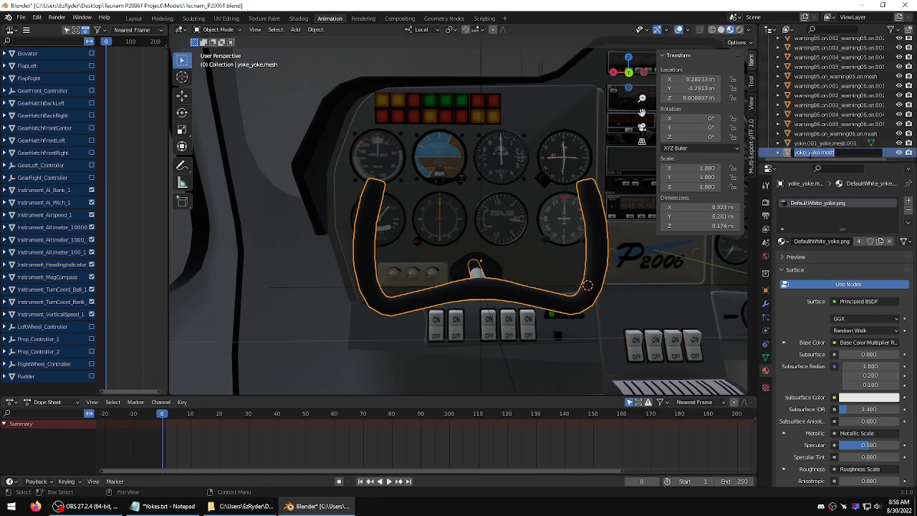
type("Handling_Yoke_1")
key("Return")
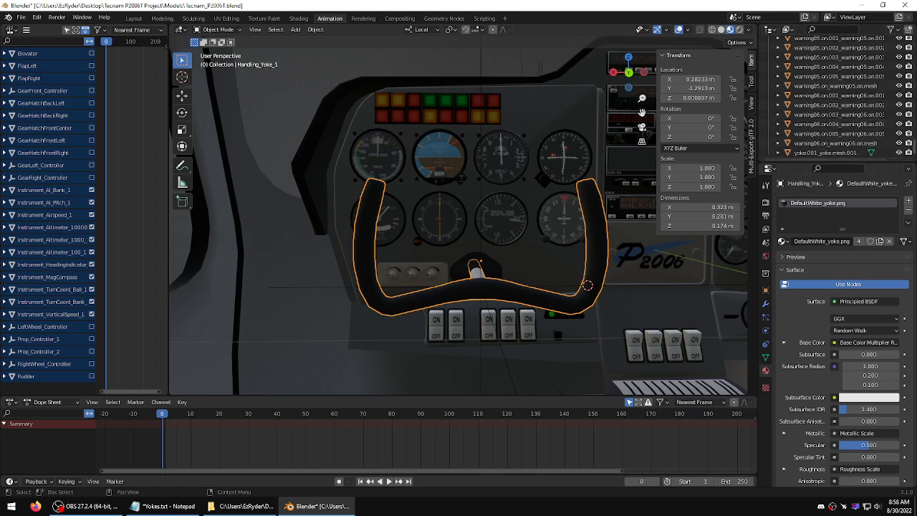
scroll(909, 142, "up", 10)
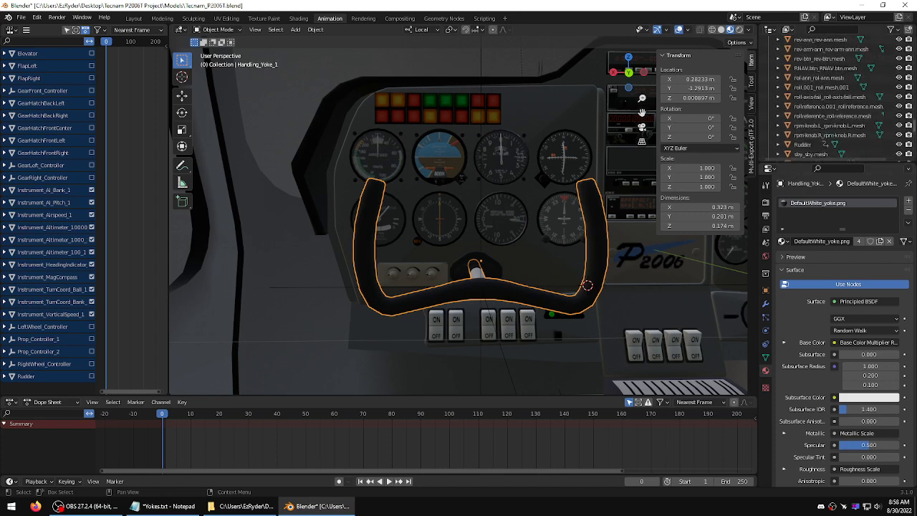
Step: Parent the Handling_Yoke_1 mesh to Handling_Yoke_ForeAft_Controller_1 with Keep Transform, and expand that controller in the object hierarchy
scroll(845, 100, "up", 10)
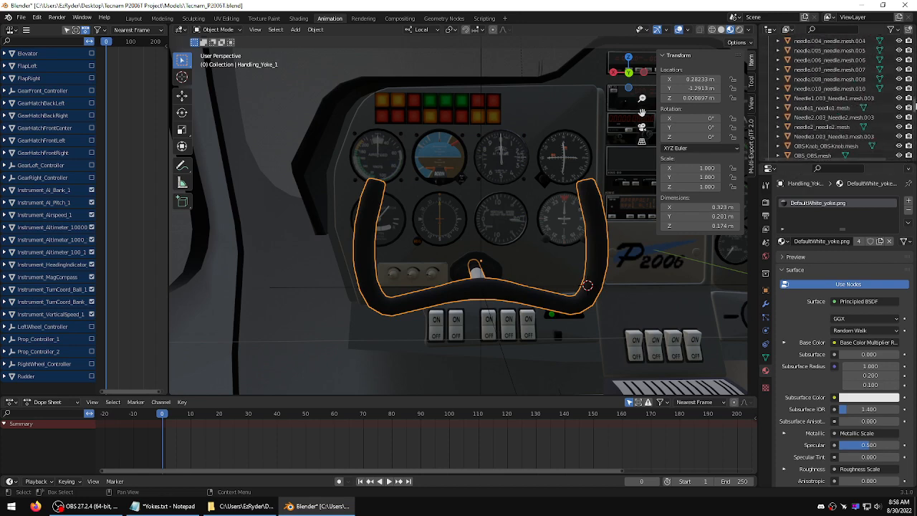
scroll(845, 100, "up", 10)
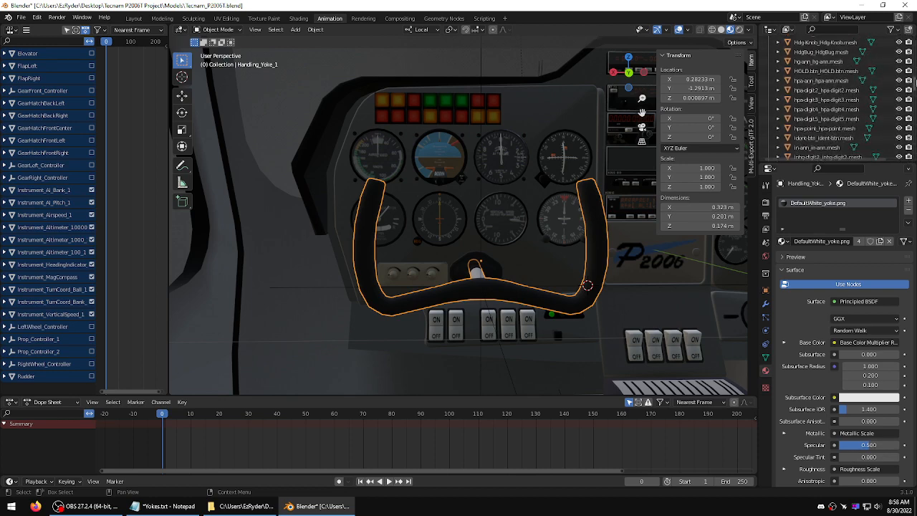
scroll(845, 100, "down", 3)
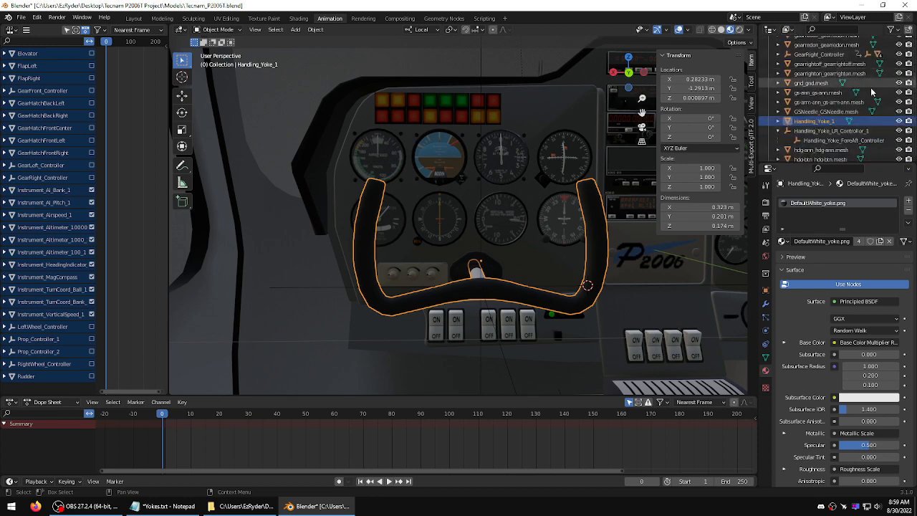
scroll(818, 107, "down", 1)
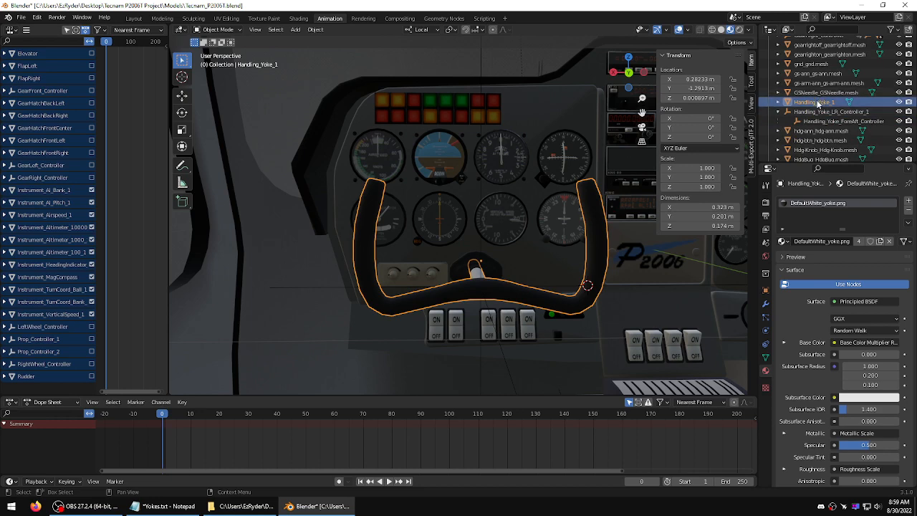
left_click(816, 93)
left_click(815, 102)
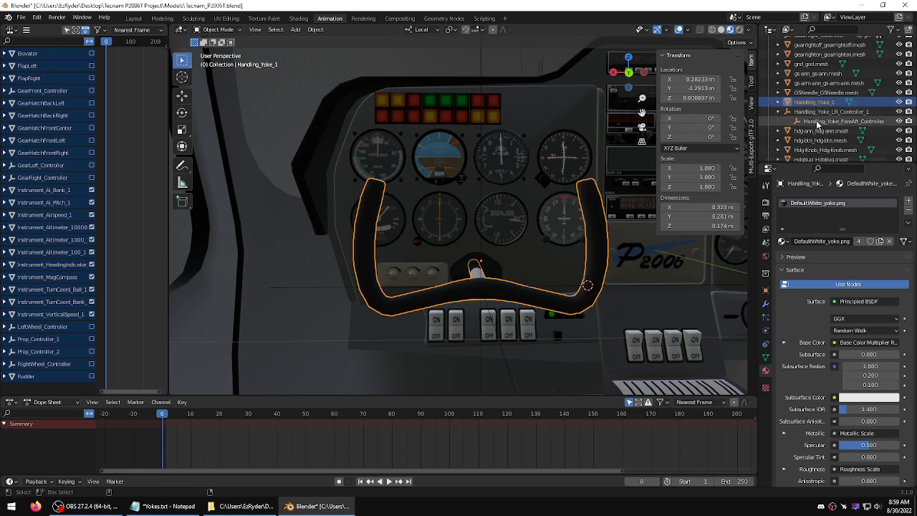
left_click(817, 122)
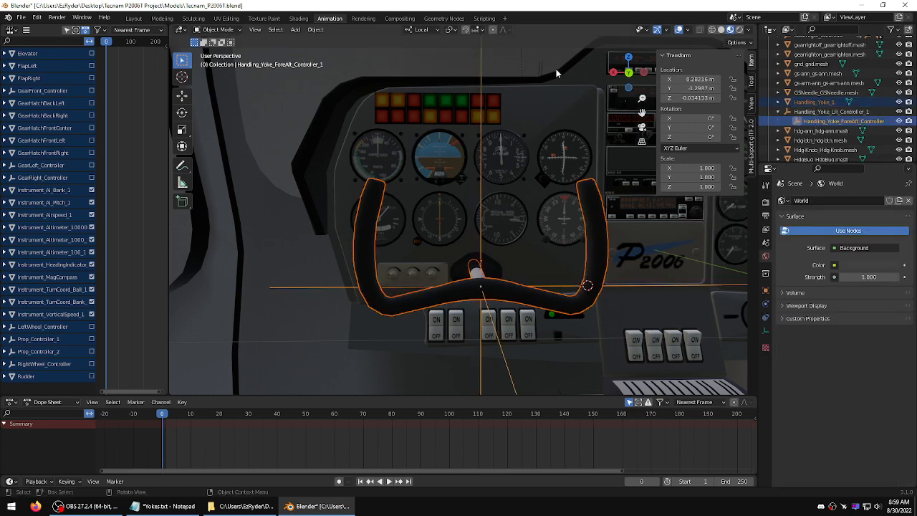
key("ctrl+p")
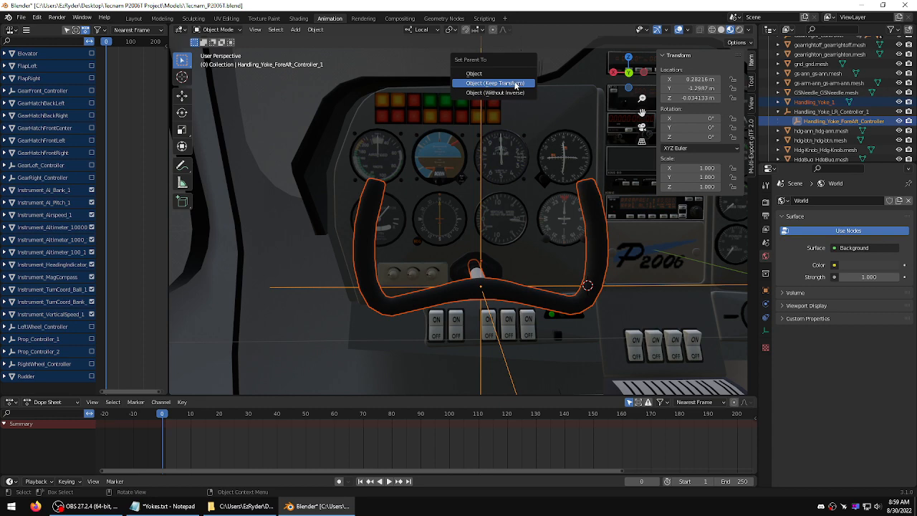
left_click(494, 83)
left_click(786, 112)
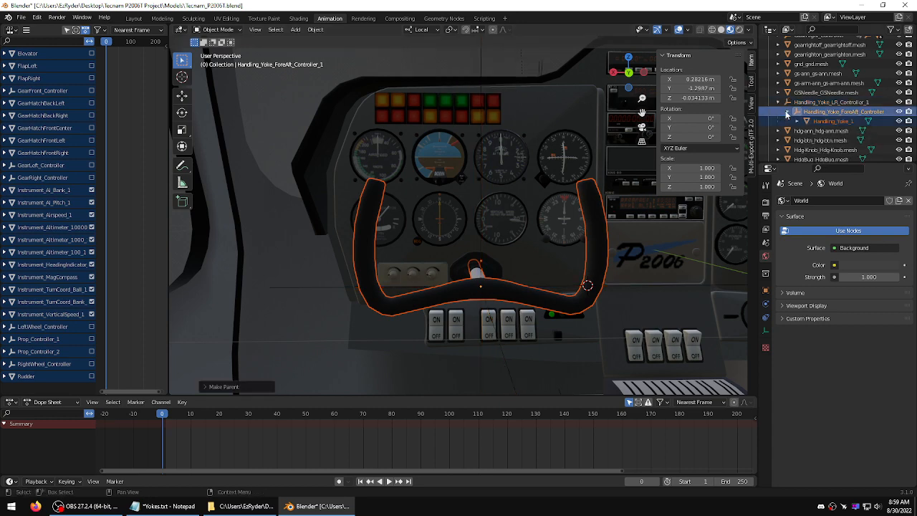
Step: Compare the nested Handling_Yoke_1, ForeAft and LR controller objects with the hierarchy listed in Yokes.txt
left_click(831, 121)
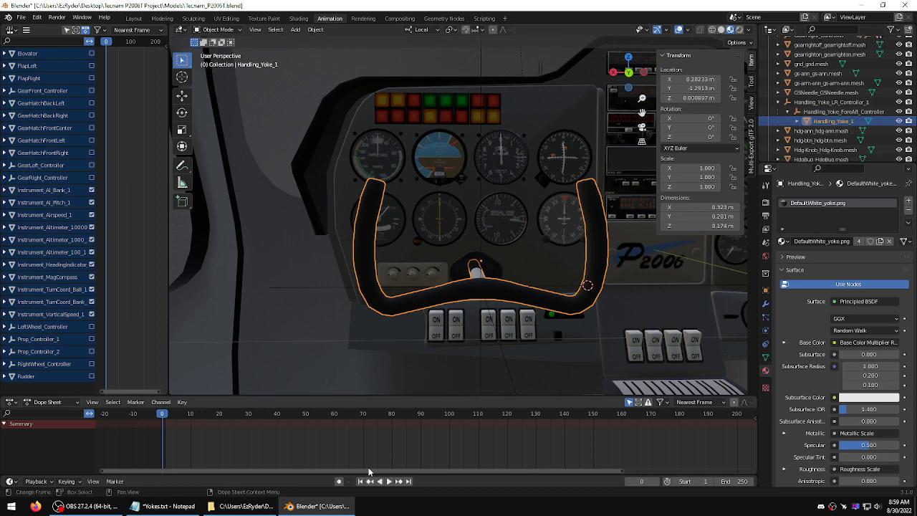
left_click(165, 506)
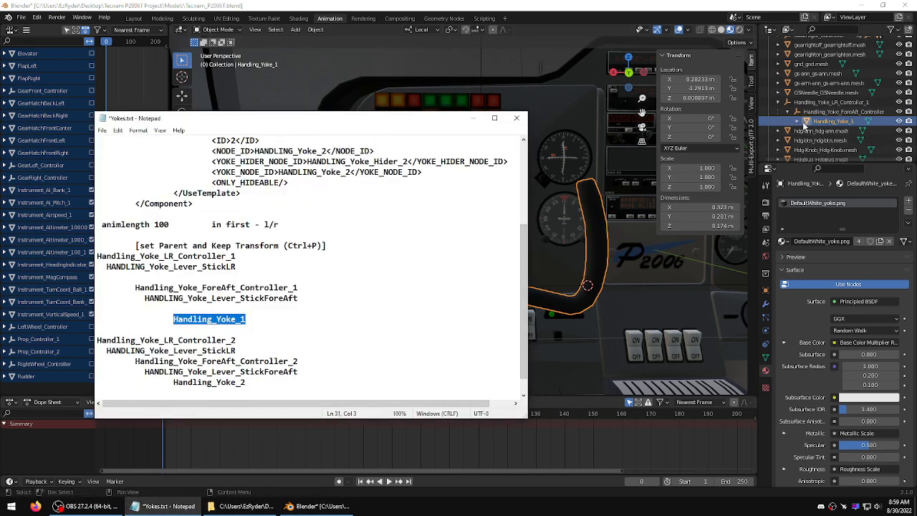
left_click(822, 103)
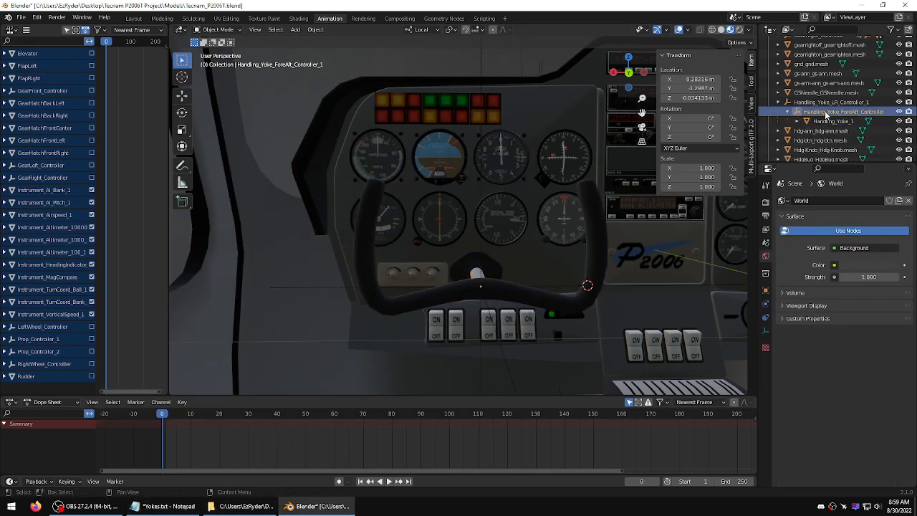
left_click(164, 506)
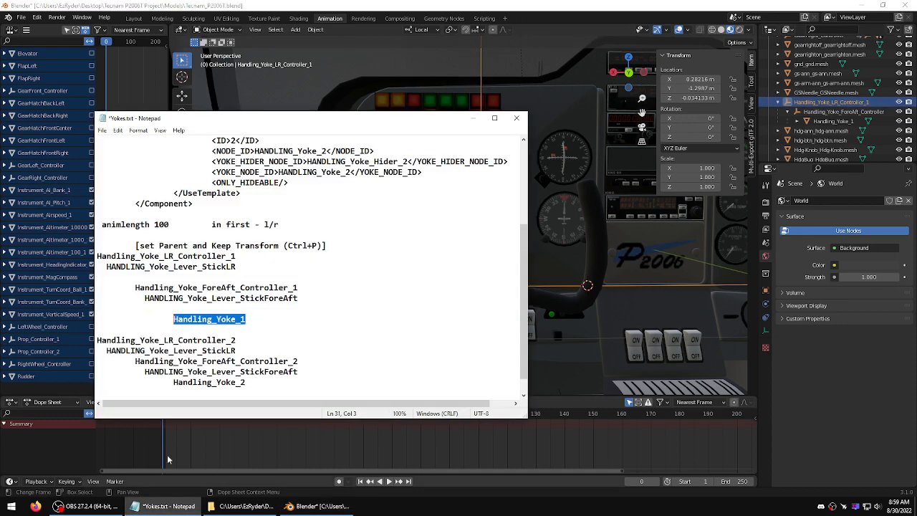
Step: Remove the blank lines between the Handling_Yoke_LR_Controller_1 hierarchy entries in Yokes.txt and review their StickLR and StickForeAft animation names
left_click(213, 320)
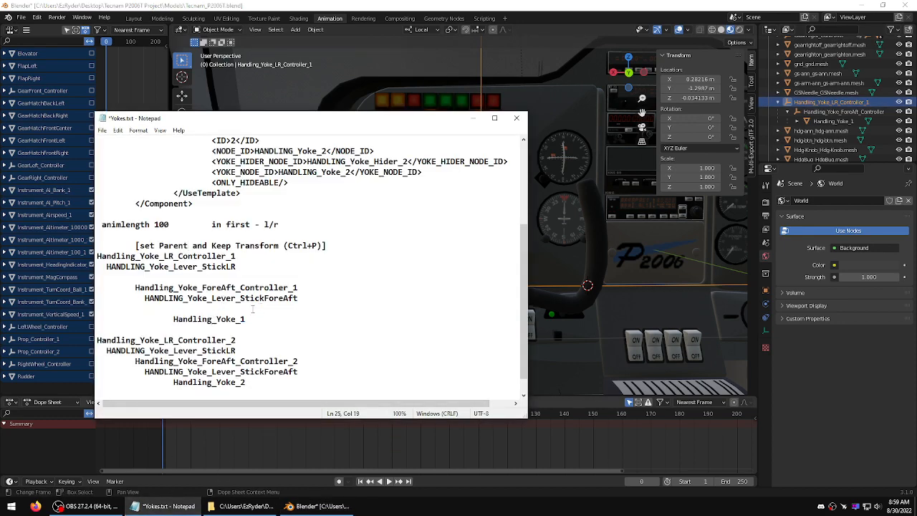
key("BackSpace")
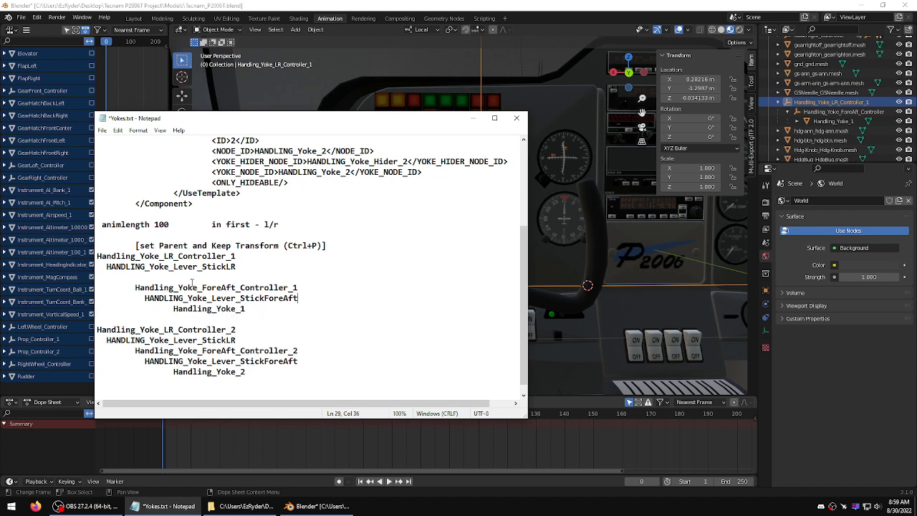
key("BackSpace")
left_click_drag(236, 266, 145, 266)
left_click_drag(298, 287, 169, 287)
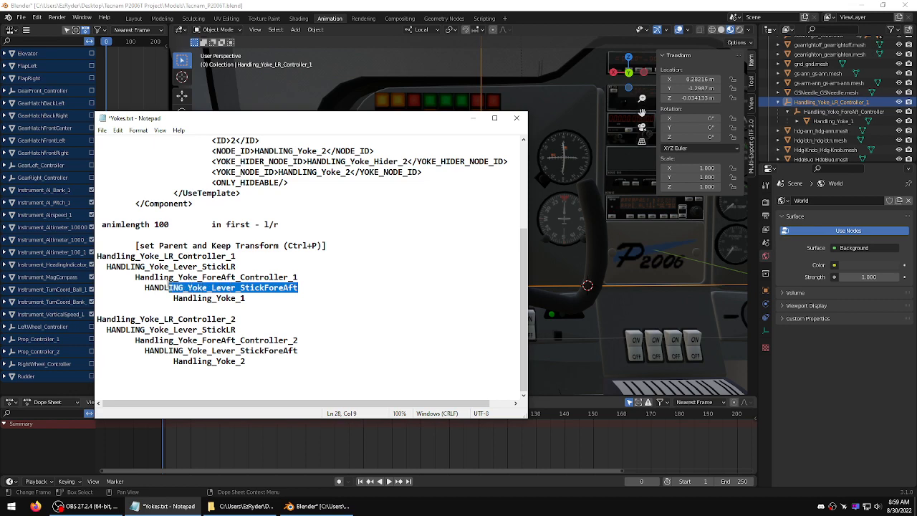
Step: Switch back to Blender and insert a Location & Rotation keyframe on Handling_Yoke_LR_Controller_1 at frame 50
left_click(398, 9)
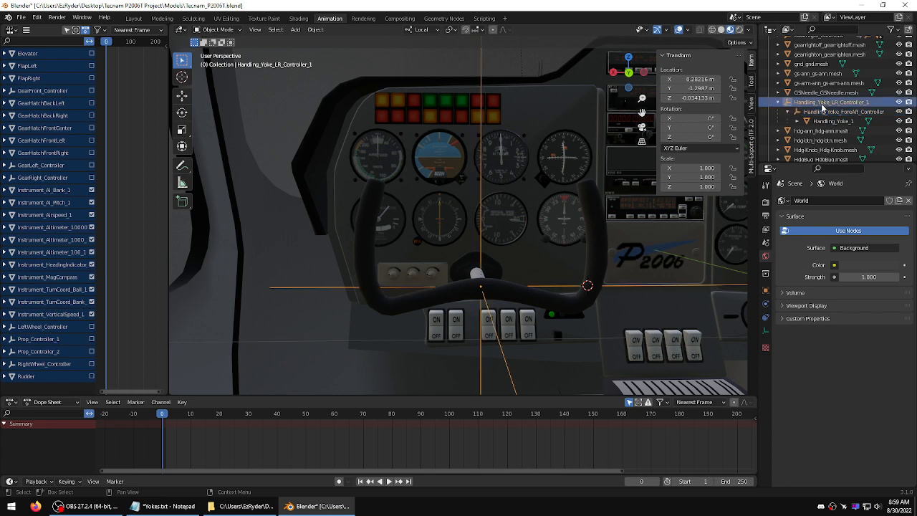
left_click(822, 113)
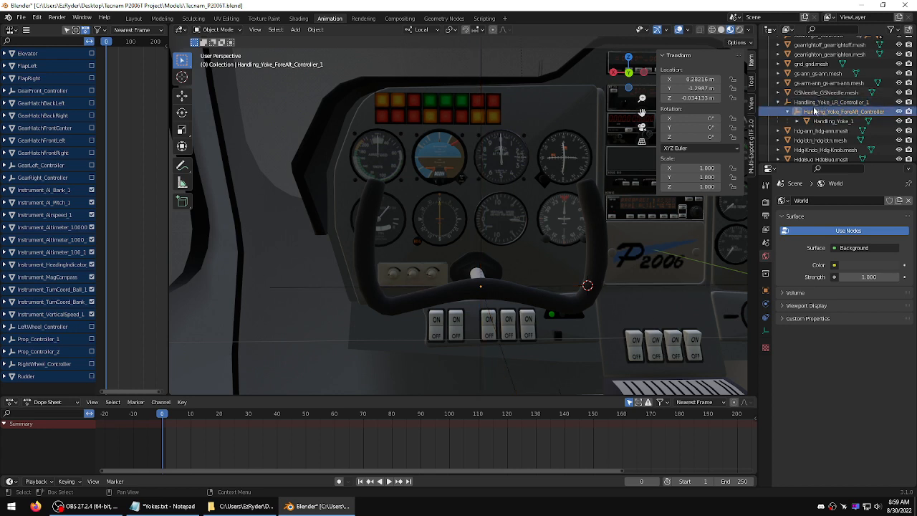
left_click(820, 102)
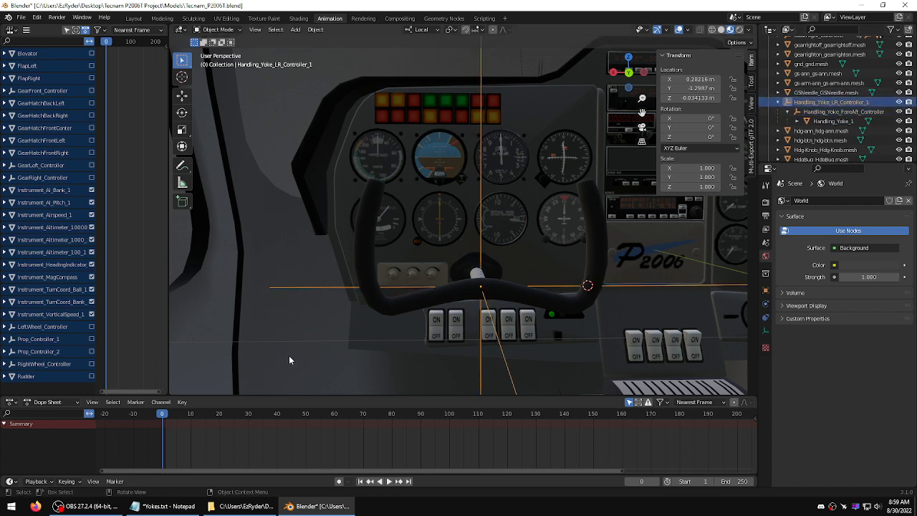
left_click_drag(161, 417, 306, 418)
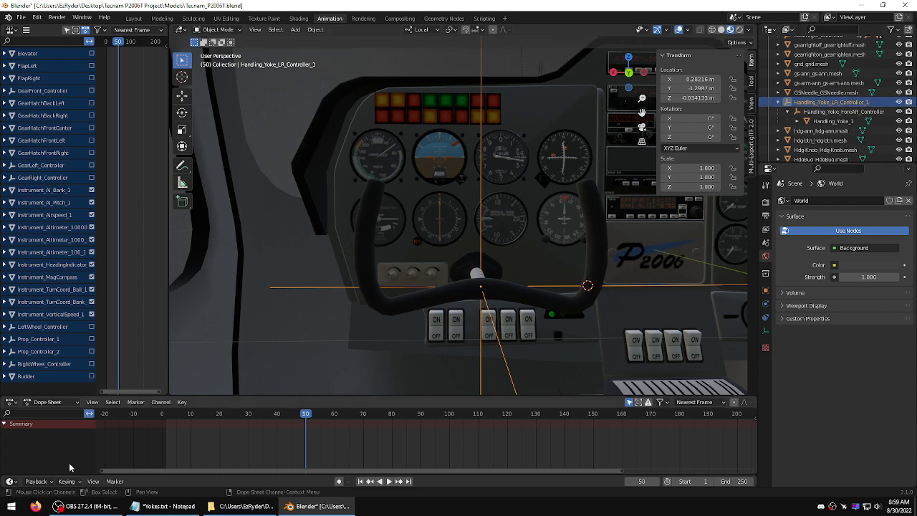
left_click(79, 483)
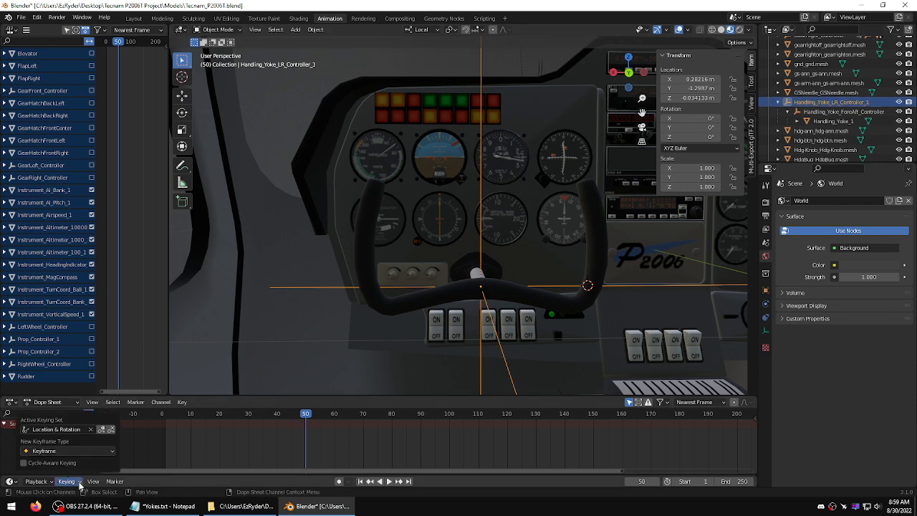
left_click(101, 430)
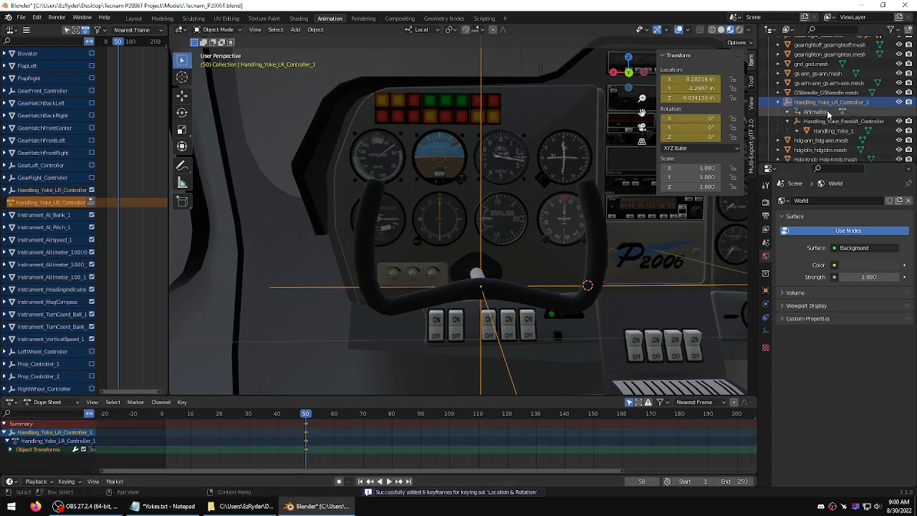
Step: Test how far the yoke turns by trying Y rotations of 30° and 40° on Handling_Yoke_LR_Controller_1 at frame 50
left_click(182, 114)
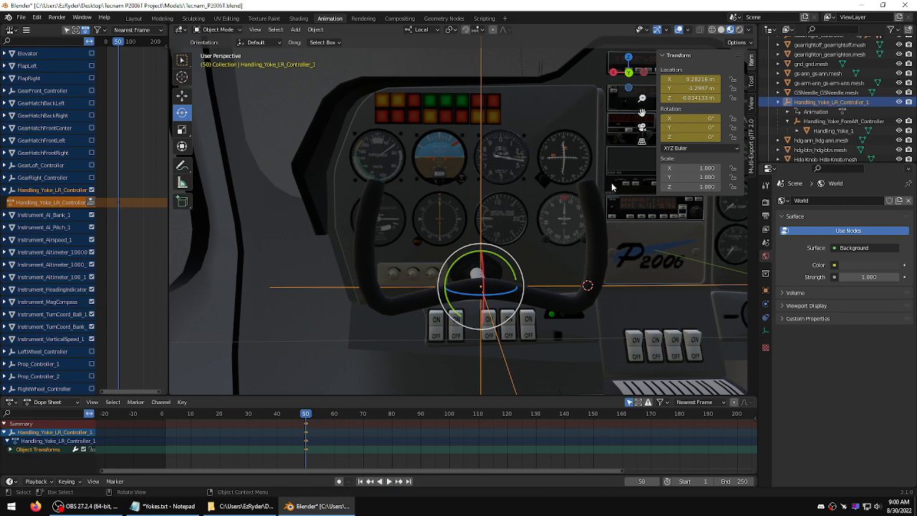
left_click(691, 127)
type("-6.1")
key("Return")
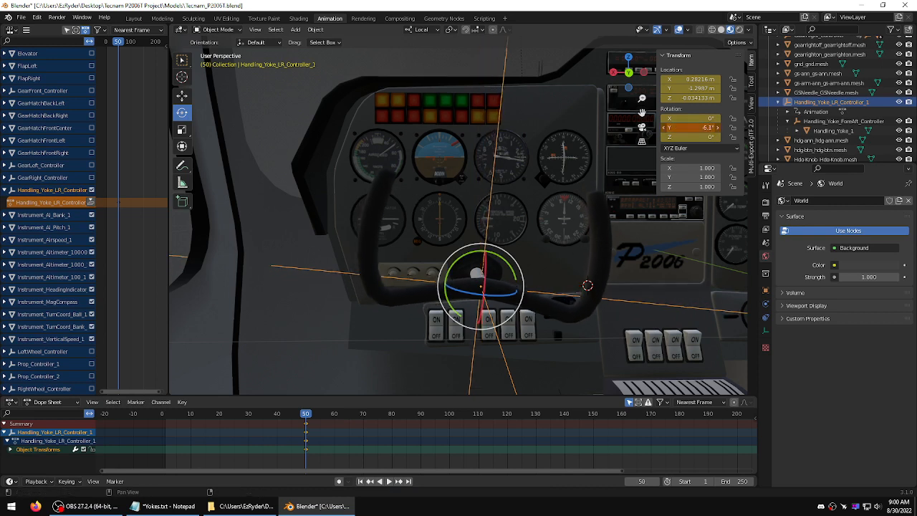
mouse_move(691, 128)
left_mouse_down()
mouse_move(754, 128)
mouse_move(691, 127)
left_mouse_up()
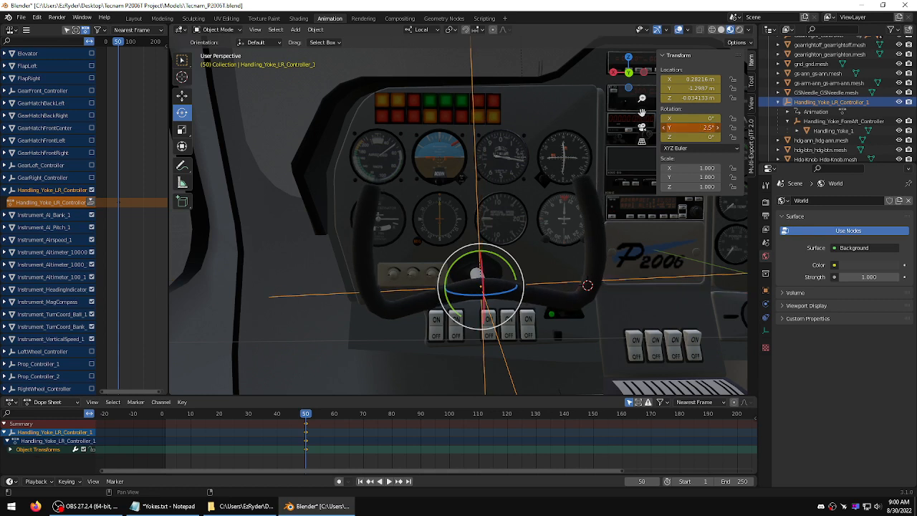
left_click(691, 128)
type("30")
key("Return")
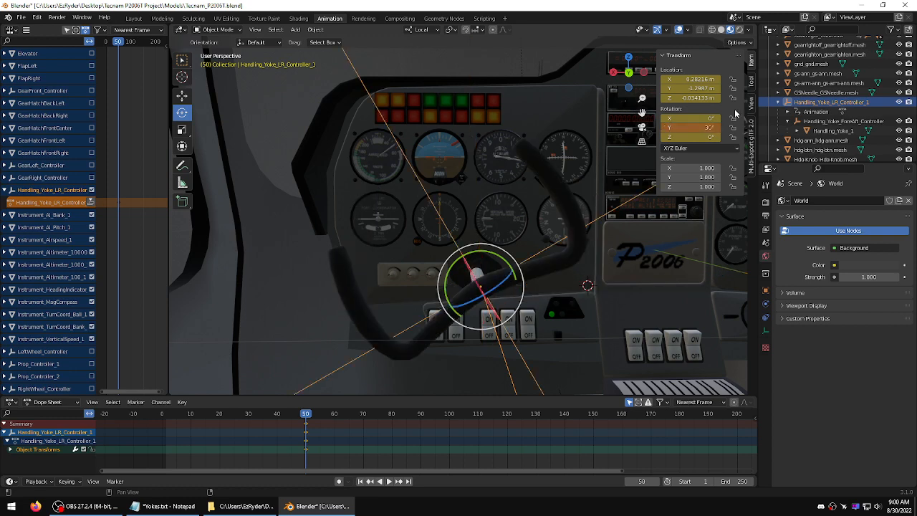
left_click(709, 127)
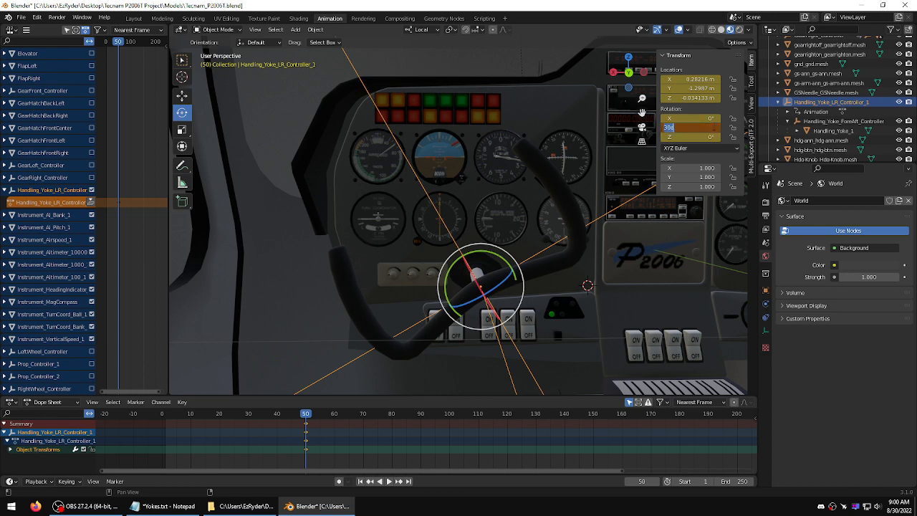
type("40")
key("Return")
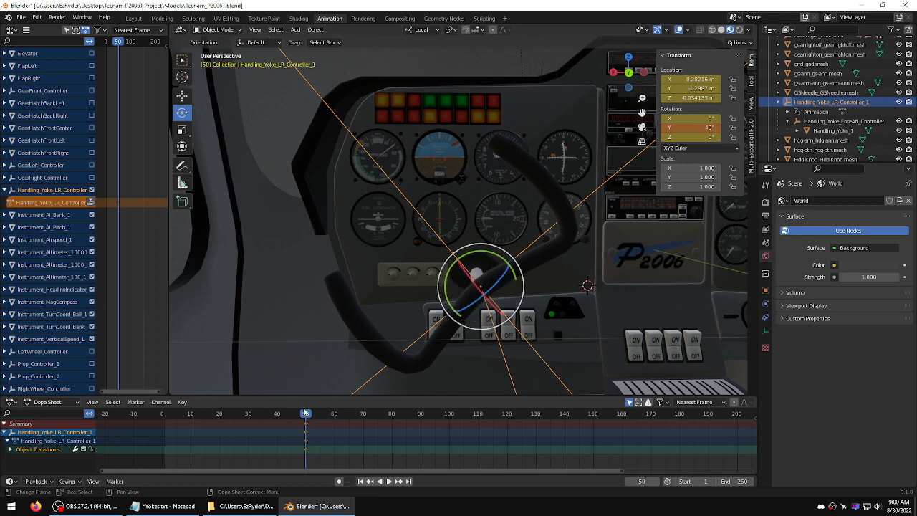
Step: At frame 0, set the Y rotation of Handling_Yoke_LR_Controller_1 to 40° and insert a Location & Rotation keyframe
left_click_drag(305, 413, 147, 419)
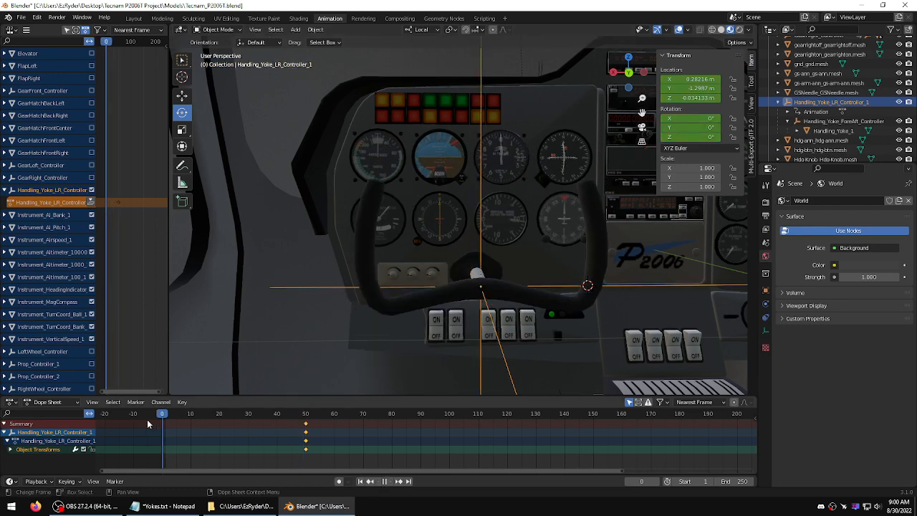
double_click(692, 127)
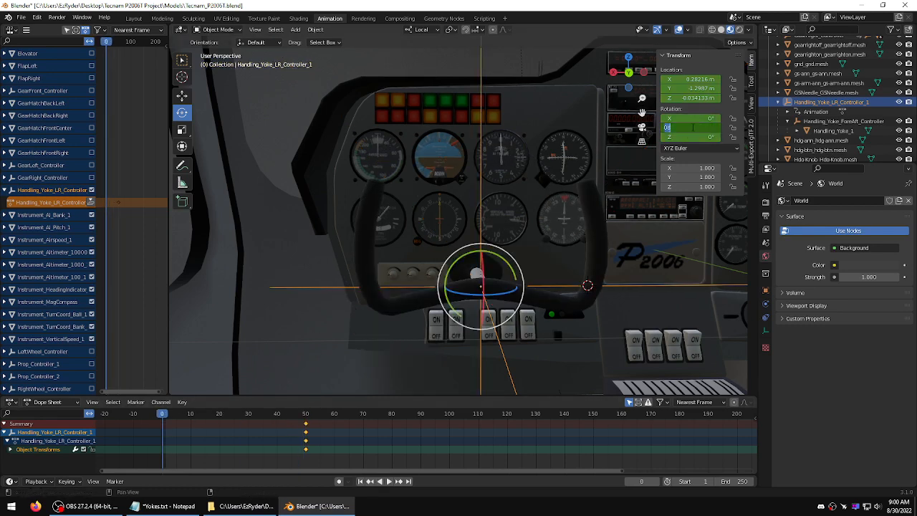
type("4")
key("Return")
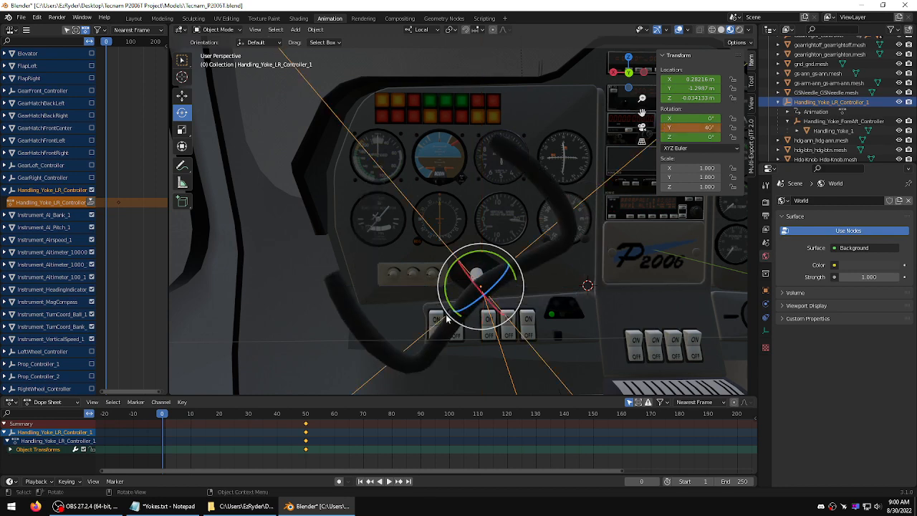
left_click(70, 481)
left_click(101, 429)
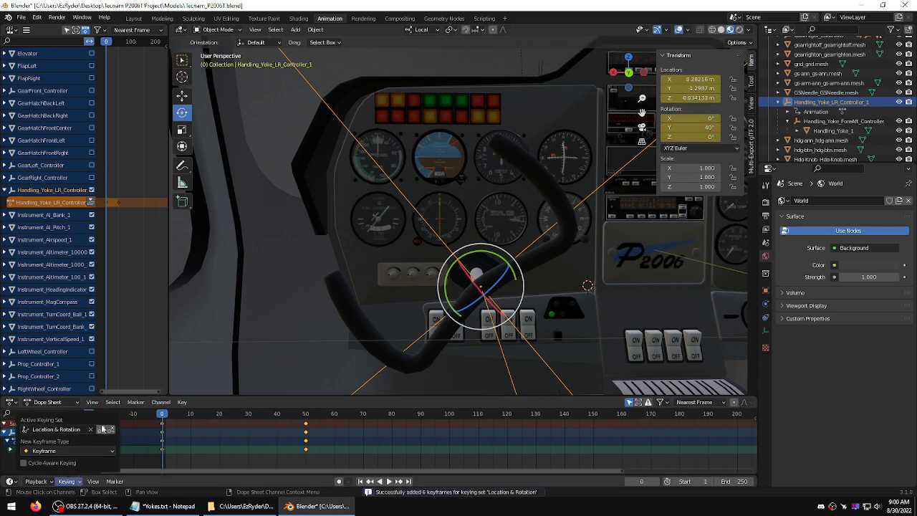
Step: Set the interpolation of the controller's keyframes to Linear and move the playhead to frame 100
right_click(307, 432)
mouse_move(306, 429)
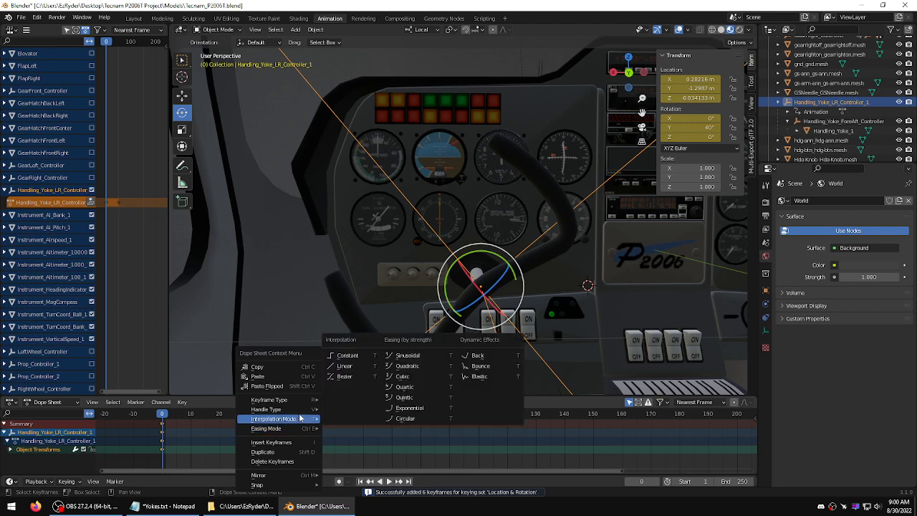
left_click(348, 369)
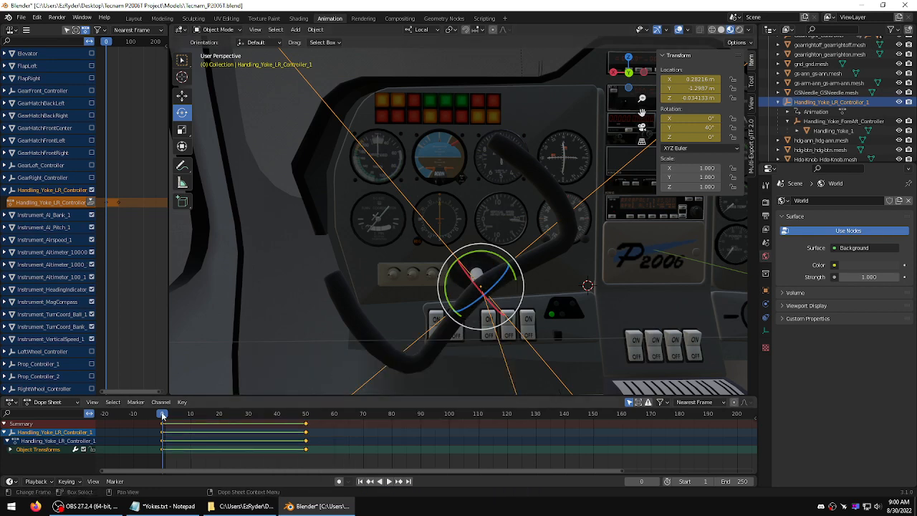
key("space")
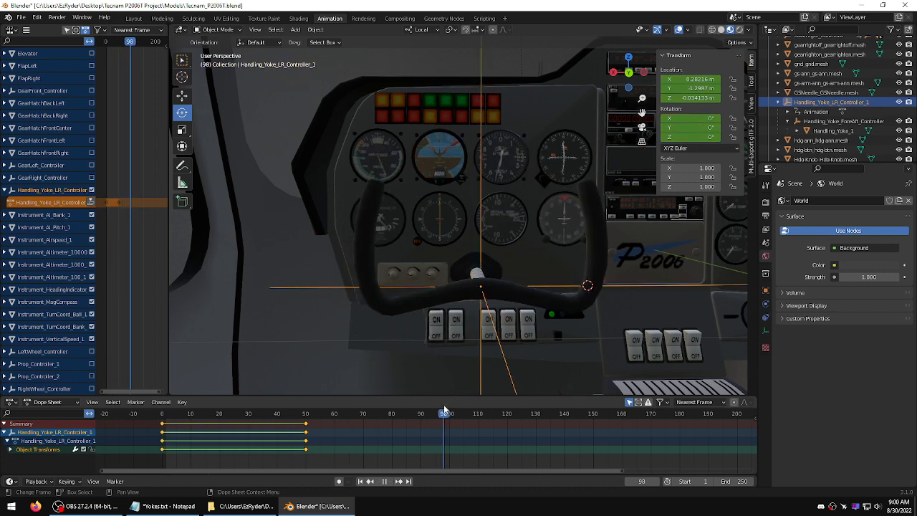
key("space")
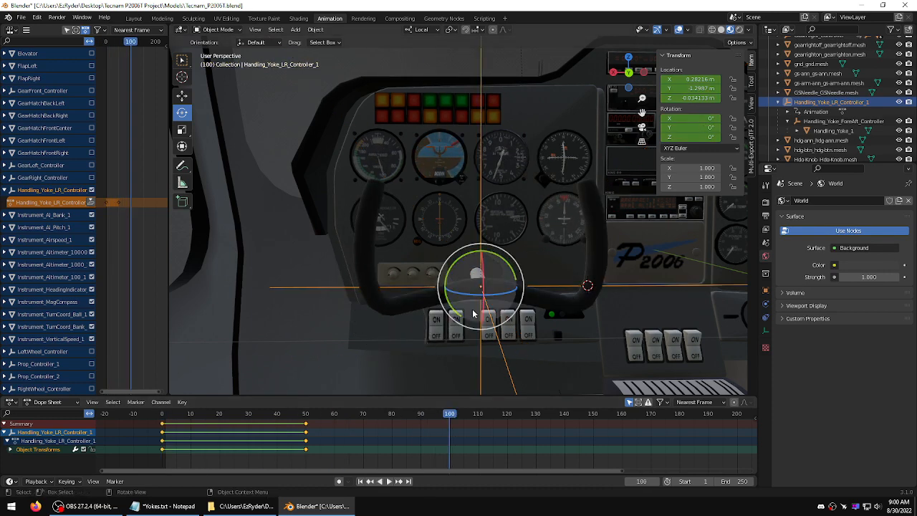
Step: At frame 100, set the Y rotation of Handling_Yoke_LR_Controller_1 to -40° and insert a Location & Rotation keyframe
double_click(691, 127)
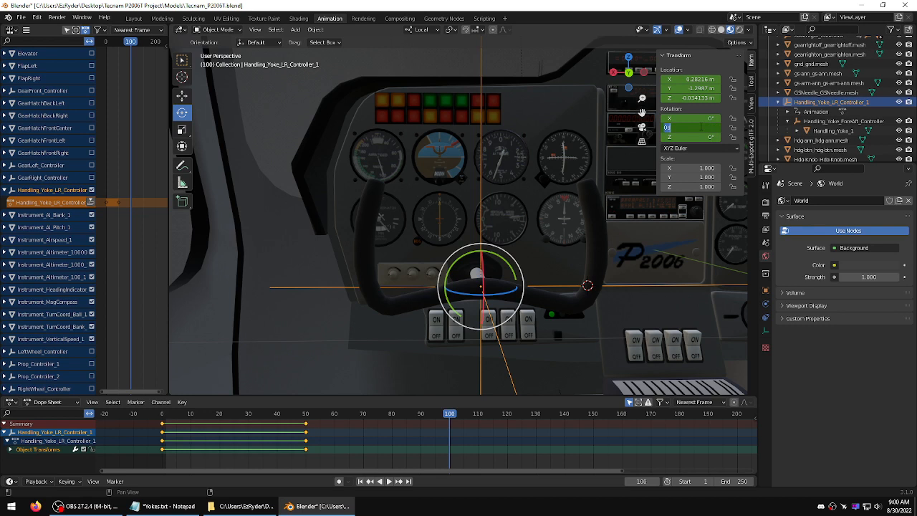
key("BackSpace")
type("50")
key("BackSpace")
key("BackSpace")
key("Return")
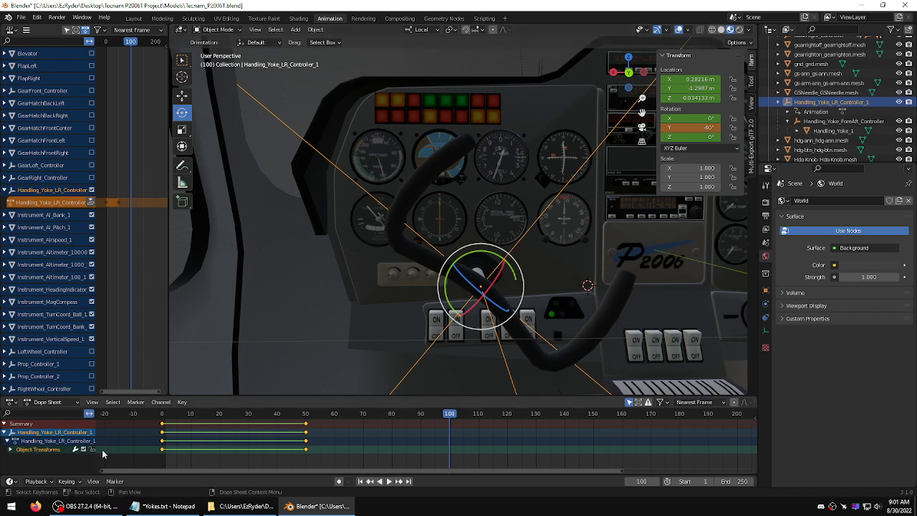
left_click(67, 481)
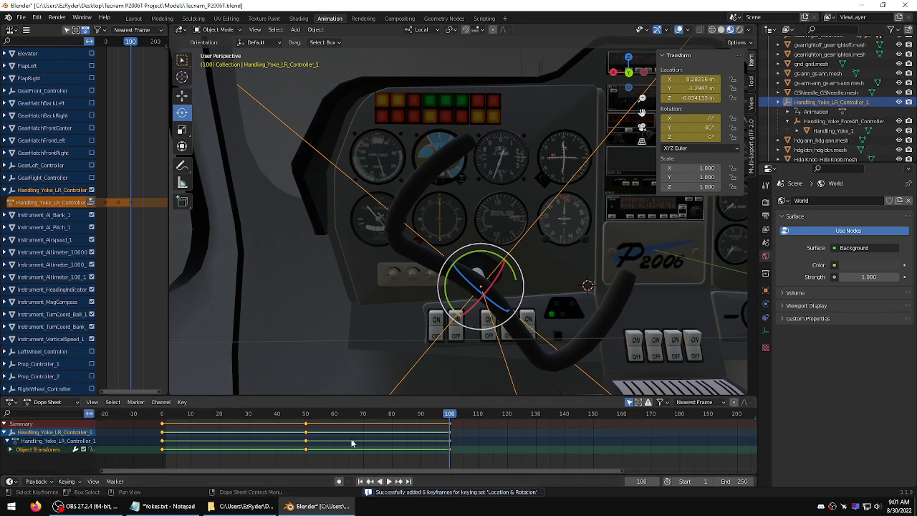
Step: Preview the yoke rotation from frame 0, stop at frame 50, and push the LR controller's action down to an NLA track
left_click_drag(437, 415, 162, 418)
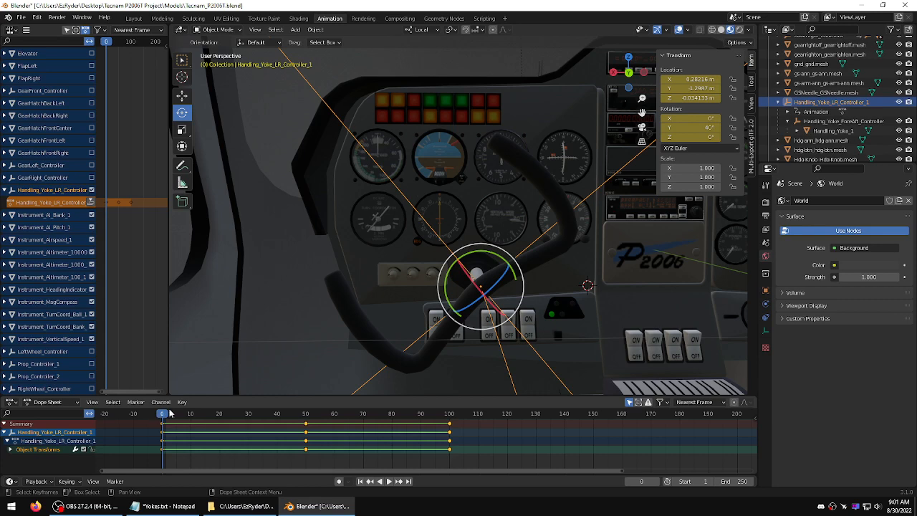
key("space")
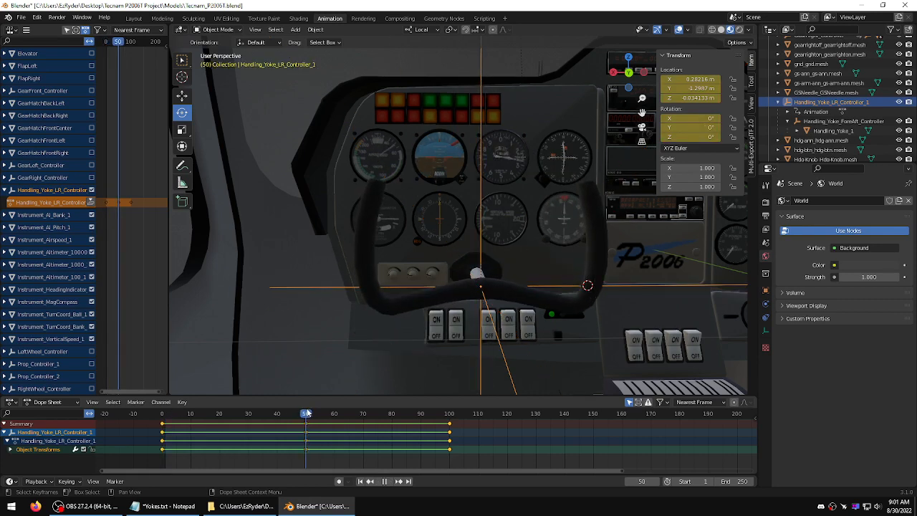
key("space")
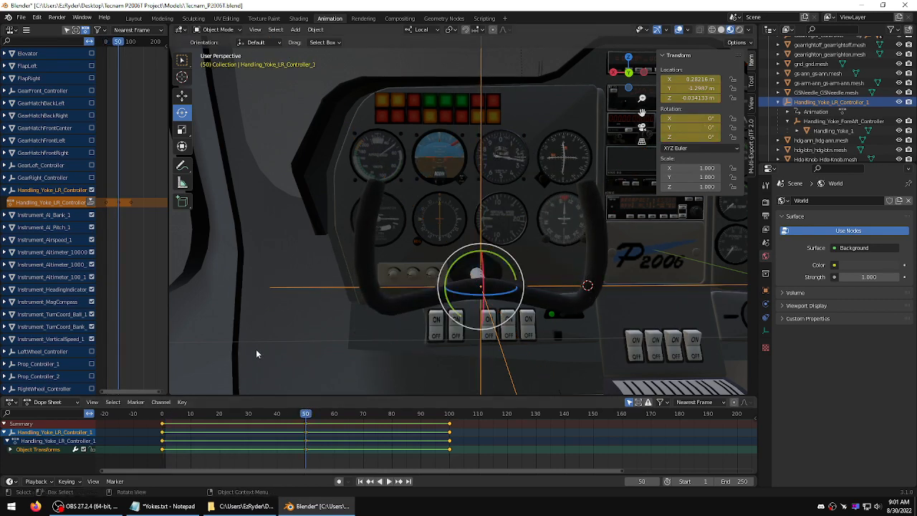
left_click(91, 204)
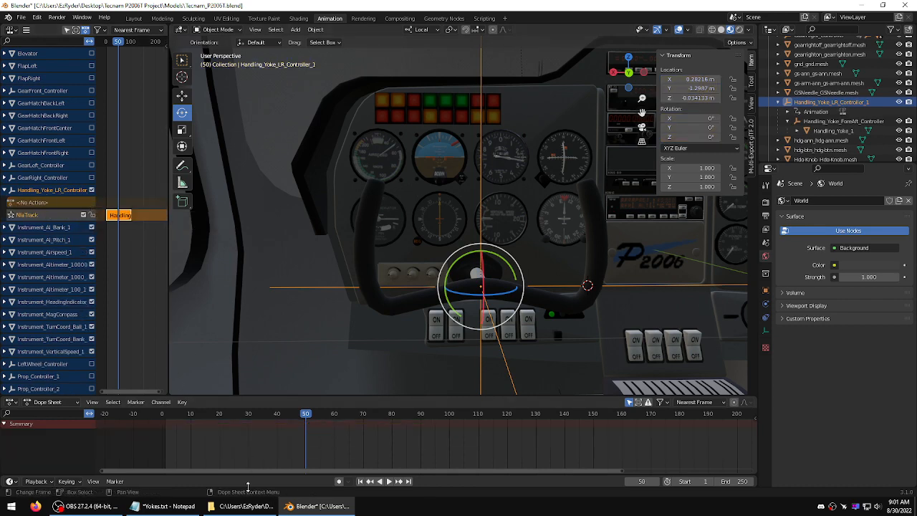
Step: Switch to Yokes.txt in Notepad and copy the name HANDLING_Yoke_Lever_StickLR from under Handling_Yoke_LR_Controller_1
left_click(163, 505)
left_click(202, 255)
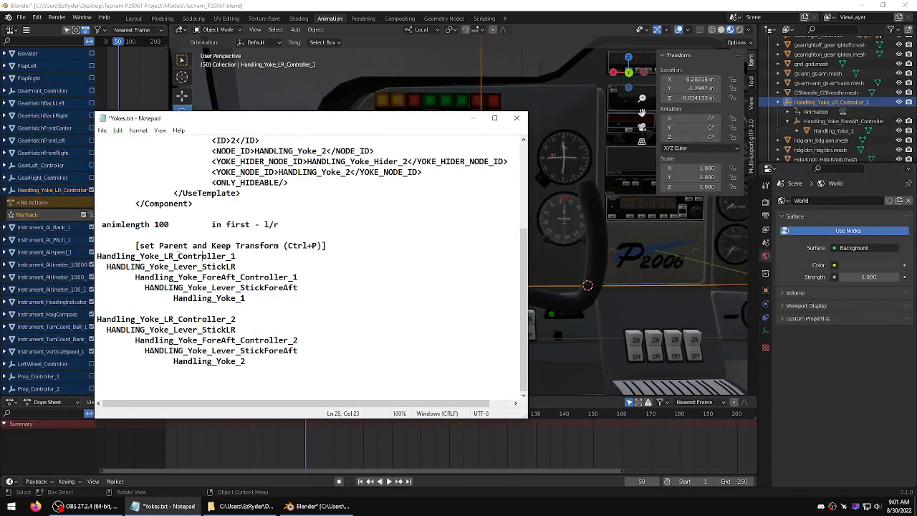
left_click_drag(236, 266, 106, 265)
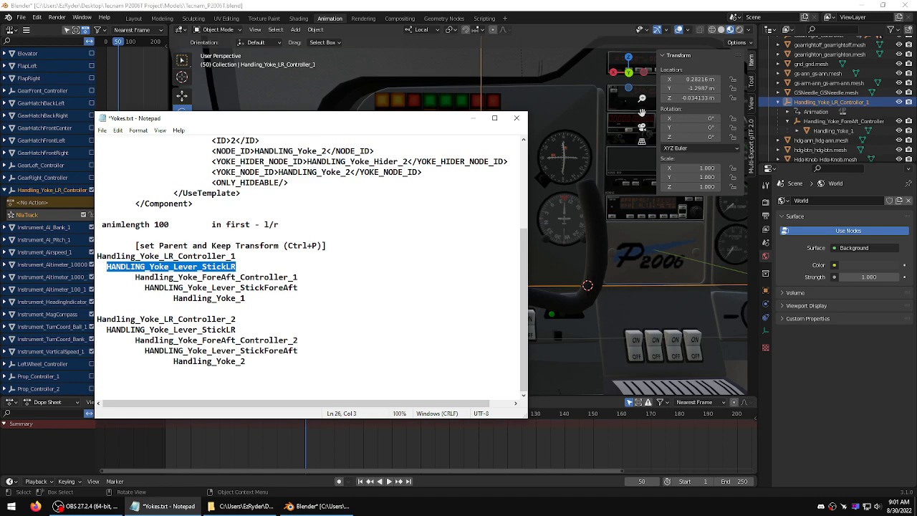
right_click(180, 265)
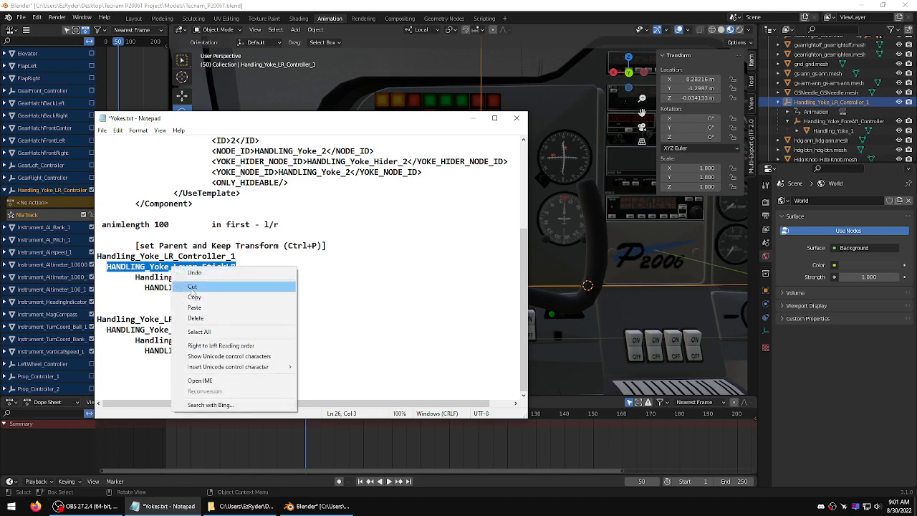
left_click(197, 296)
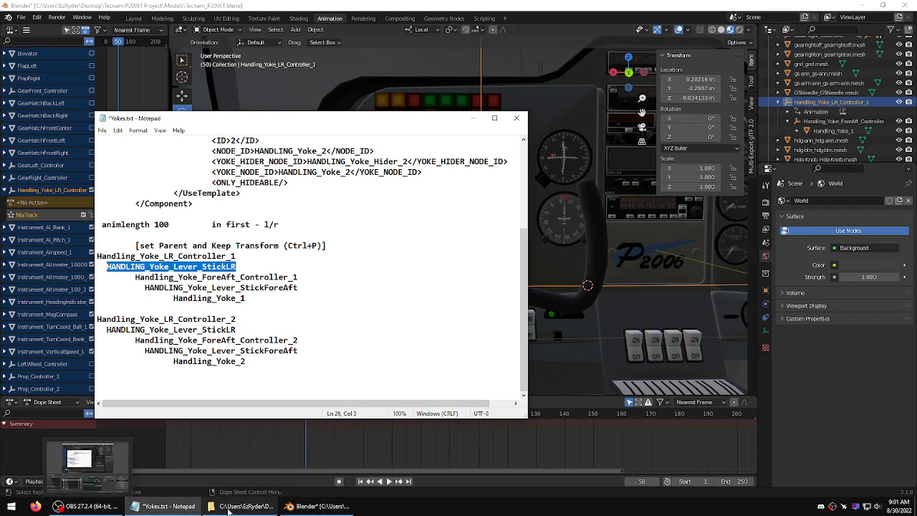
Step: Switch back to Blender and rename the LR controller's NLA track to HANDLING_Yoke_Lever_StickLR
left_click(317, 506)
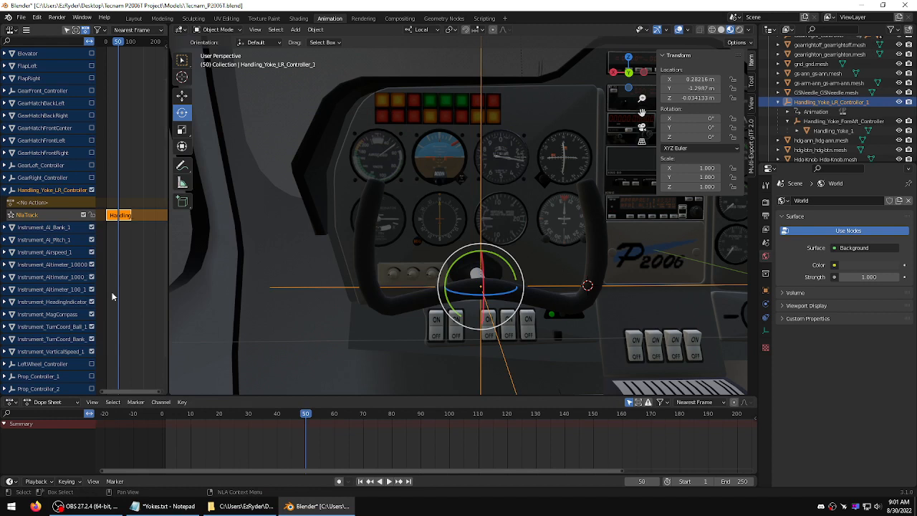
double_click(37, 216)
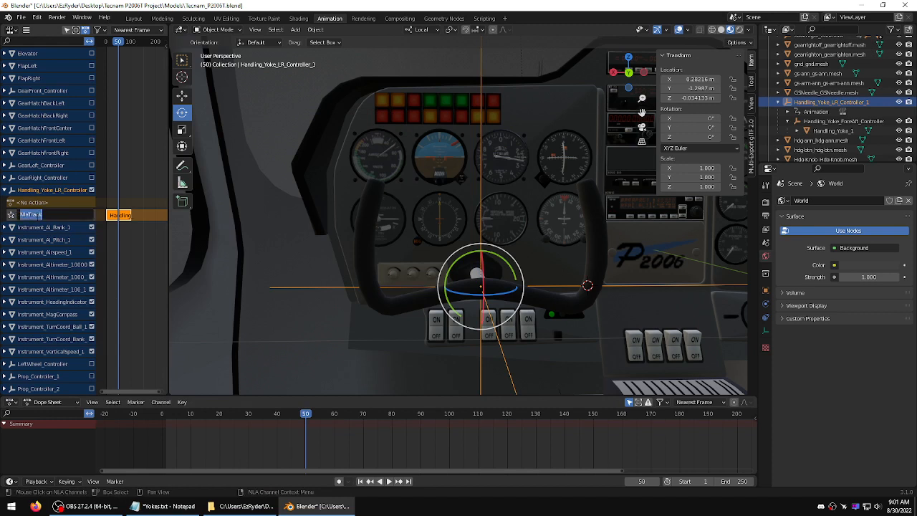
key("ctrl+v")
key("Return")
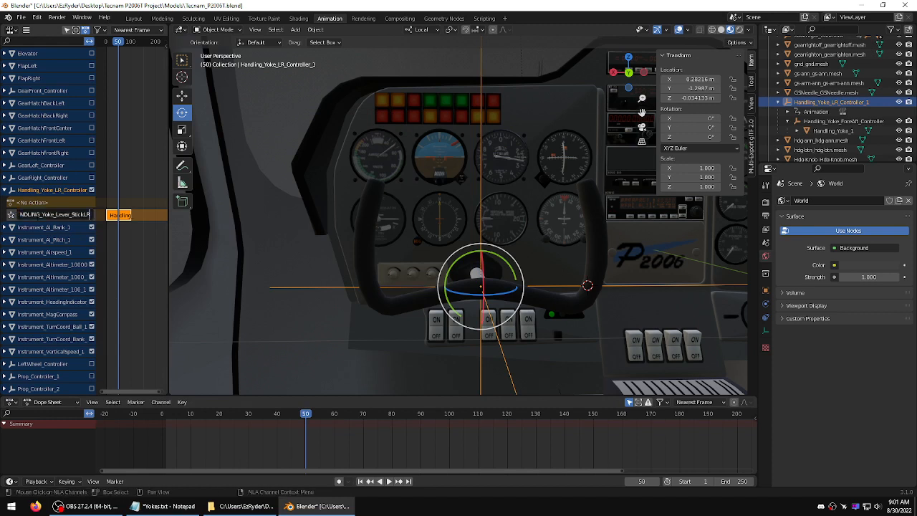
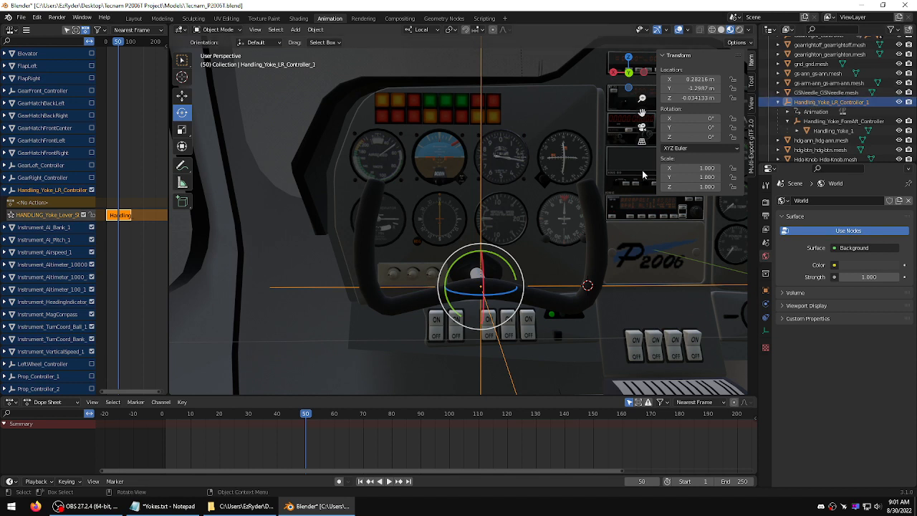
Step: Select Handling_Yoke_ForeAft_Controller_1 and disable the HANDLING_Yoke_Lever_StickLR track of the LR controller
left_click(817, 123)
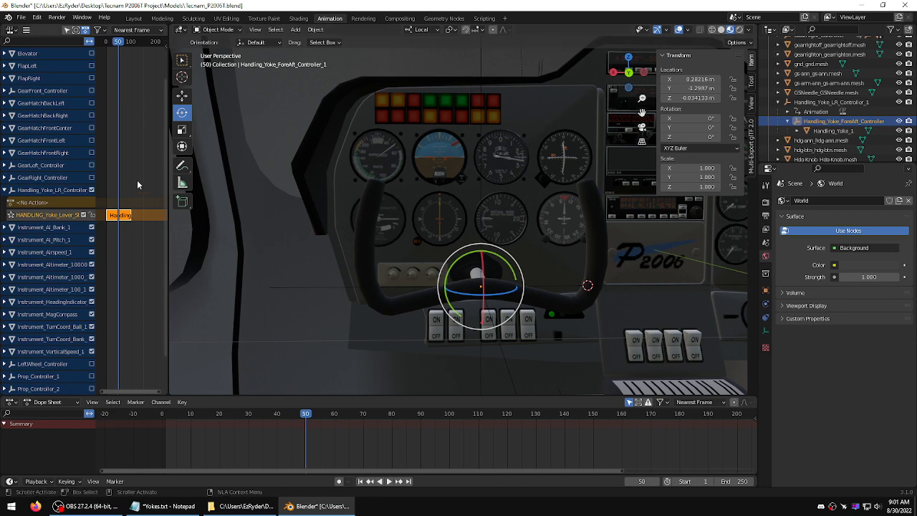
left_click(113, 214)
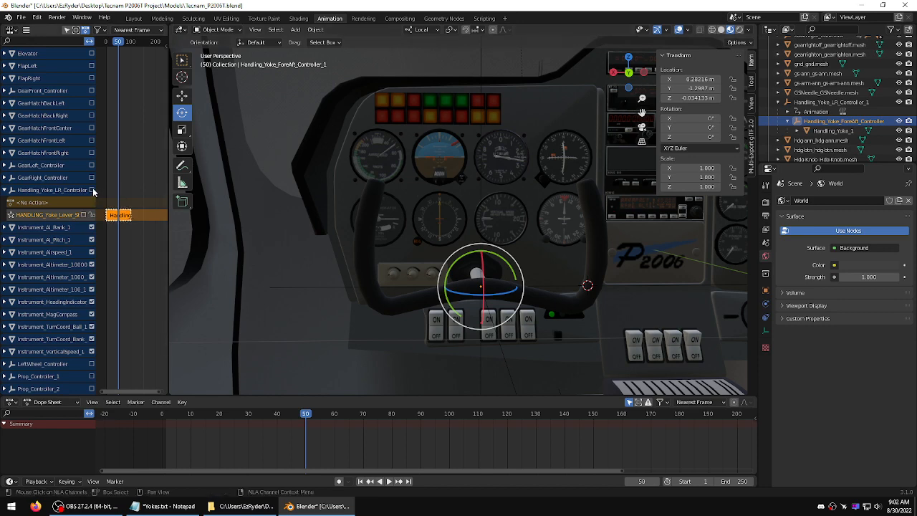
middle_click_drag(524, 240, 355, 184)
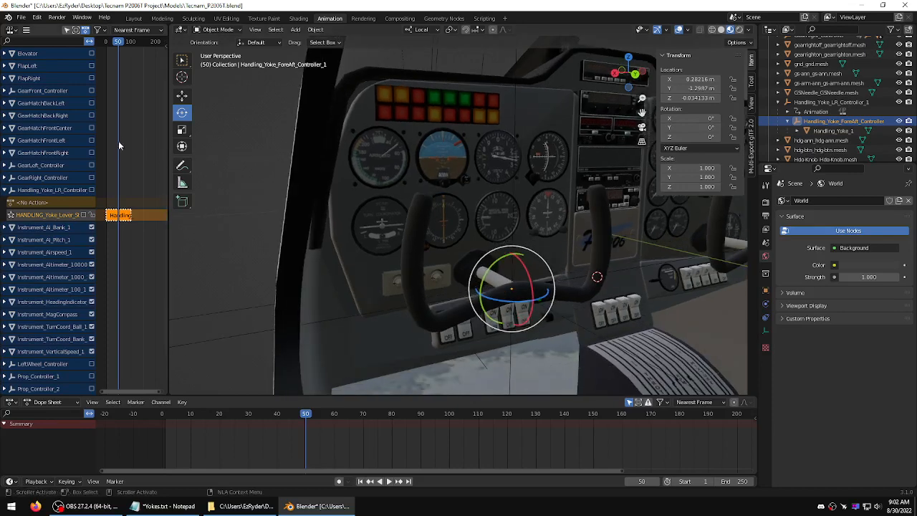
Step: With the Move tool active, insert a Location & Rotation keyframe on Handling_Yoke_ForeAft_Controller_1 at frame 50, and set the playhead to frame 0
left_click(182, 96)
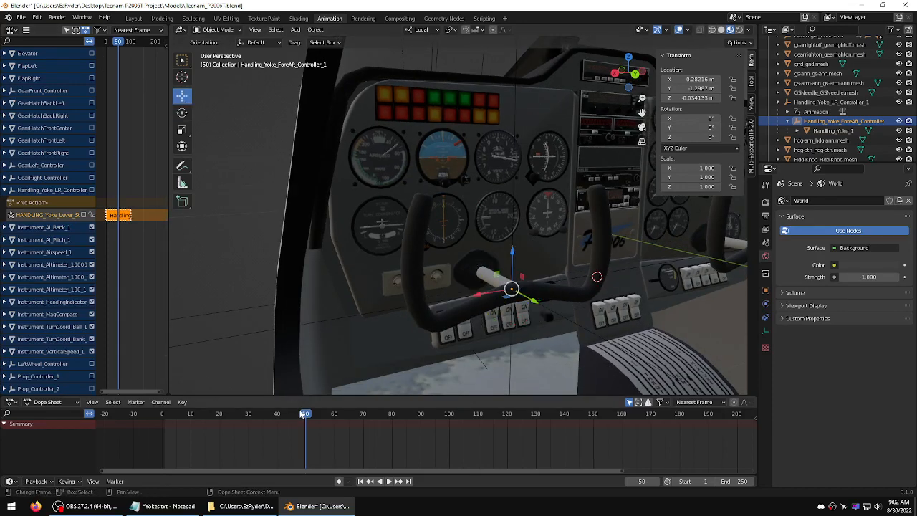
left_click(78, 483)
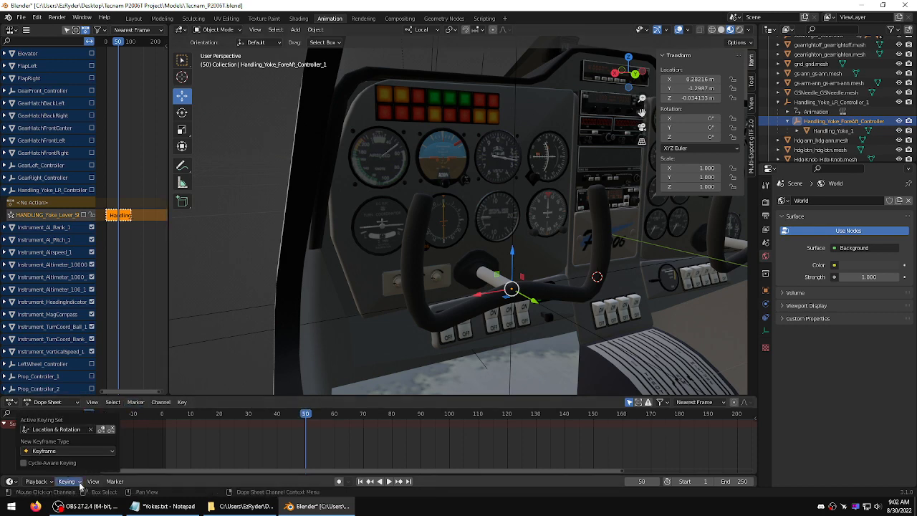
left_click(104, 429)
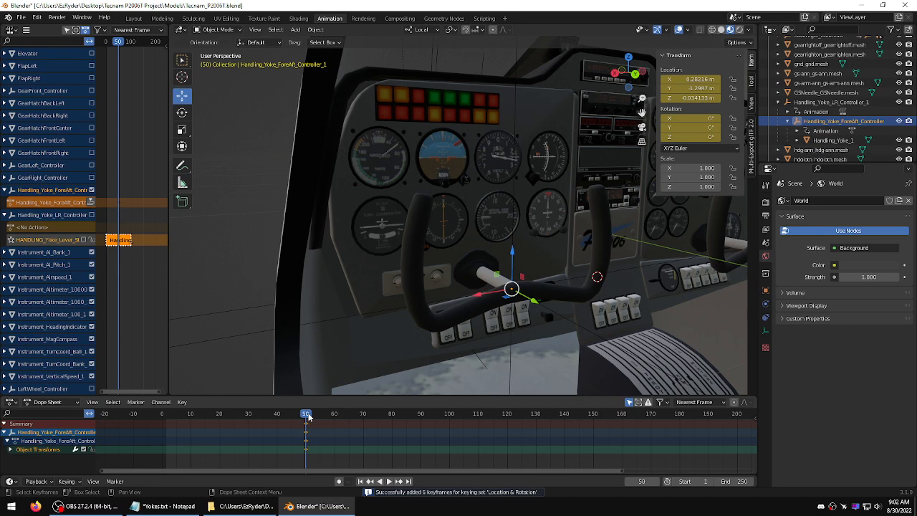
left_click_drag(308, 416, 162, 416)
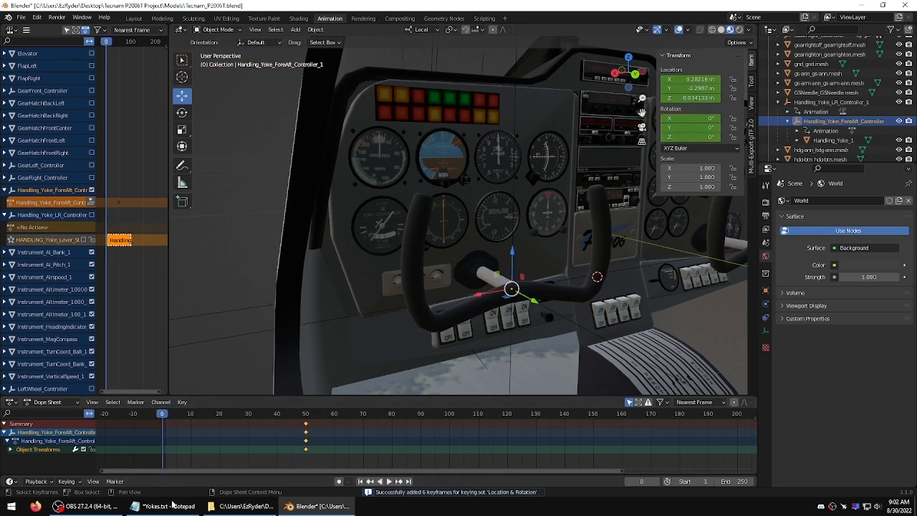
Step: Switch to Notepad, review the animlength note, and save Yokes.txt
left_click(168, 506)
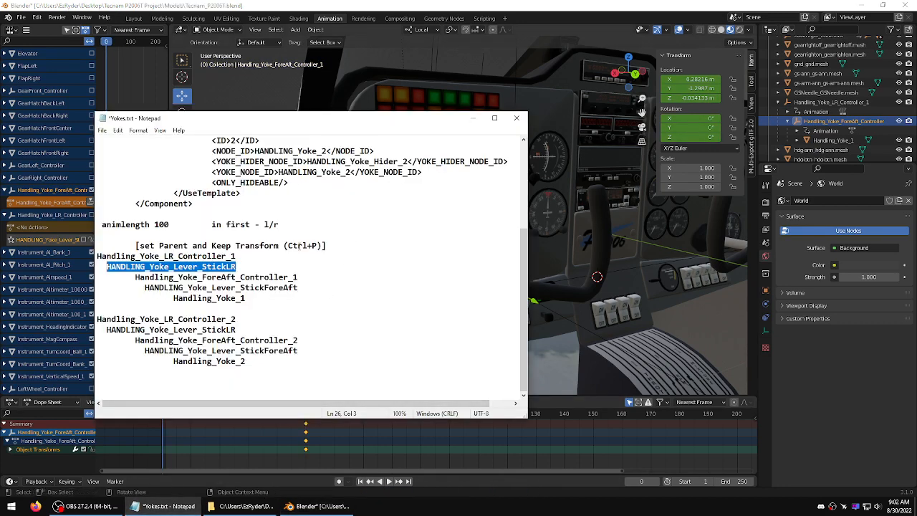
left_click_drag(212, 224, 256, 224)
left_click(279, 225)
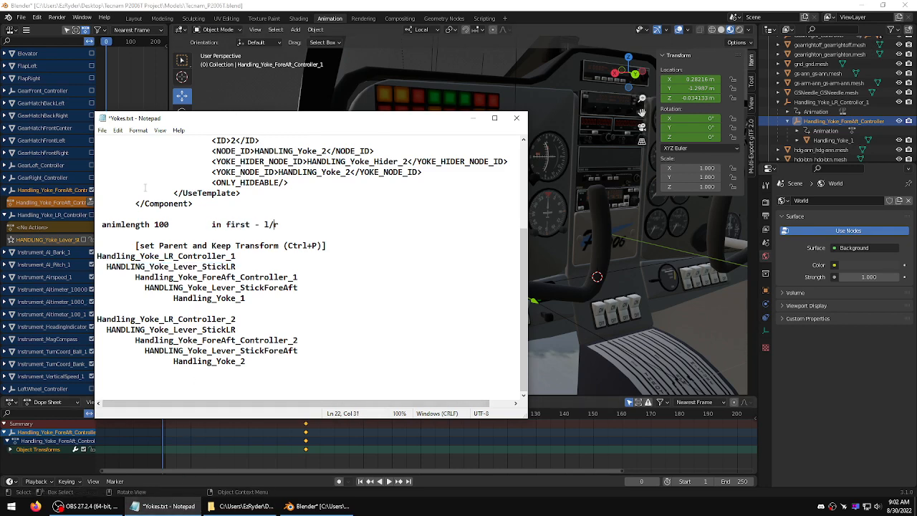
left_click(103, 130)
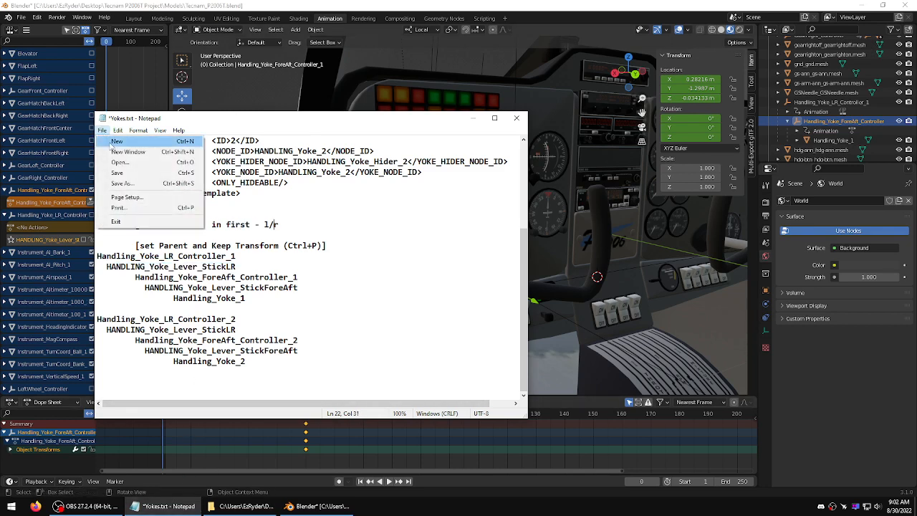
left_click(116, 173)
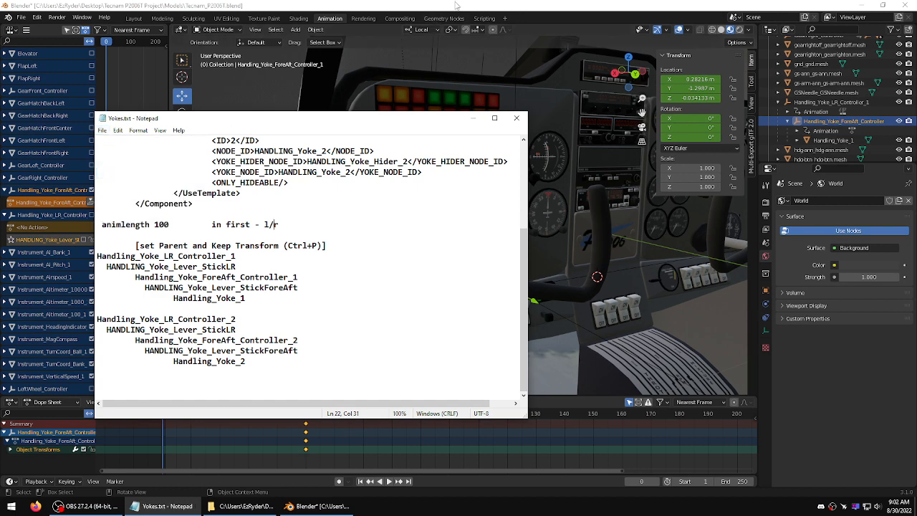
Step: Return to Blender, push the fore-aft controller toward the panel to about Y -1.3661 m at frame 0, and insert a Location & Rotation keyframe
left_click(434, 51)
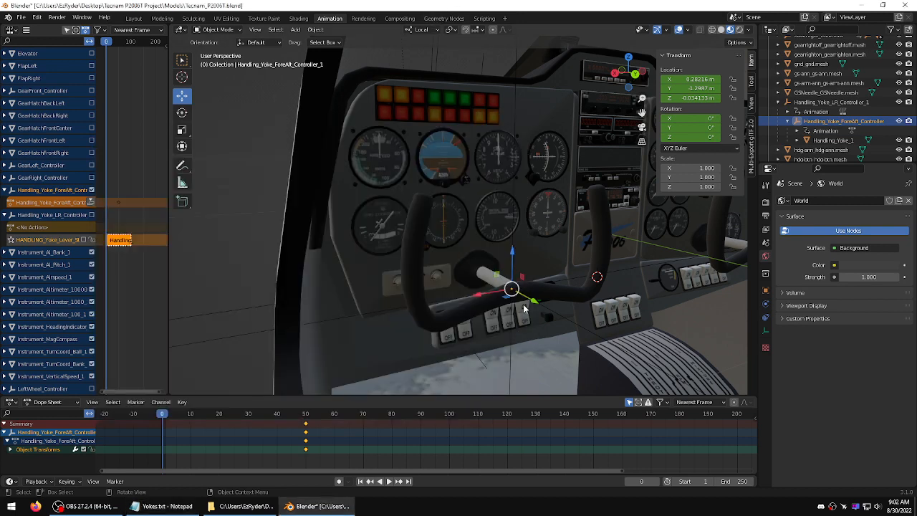
left_click_drag(535, 303, 509, 287)
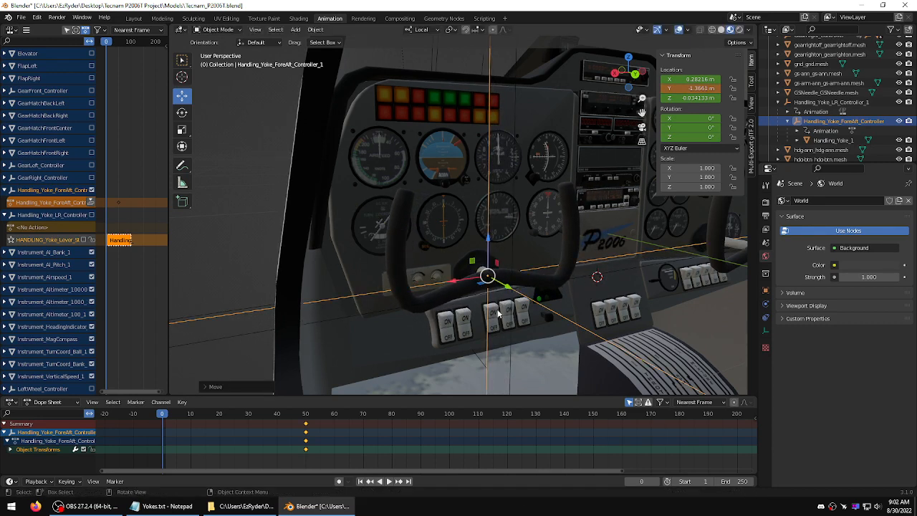
left_click(75, 479)
key("i")
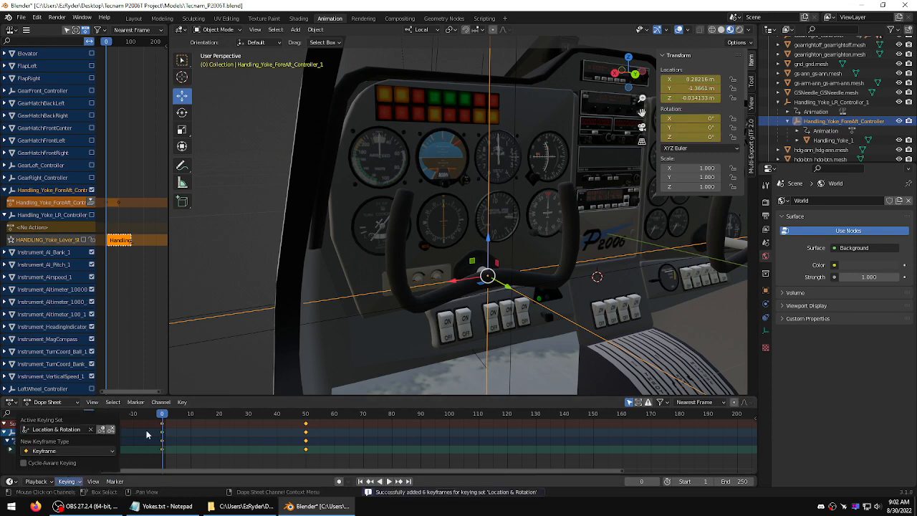
Step: Set the interpolation of Handling_Yoke_ForeAft_Controller_1's keyframes to Linear
right_click(307, 439)
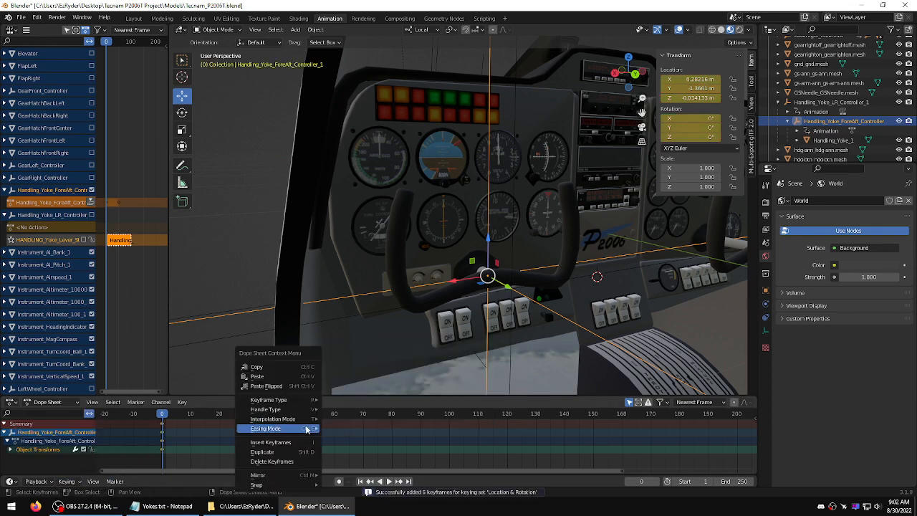
mouse_move(312, 425)
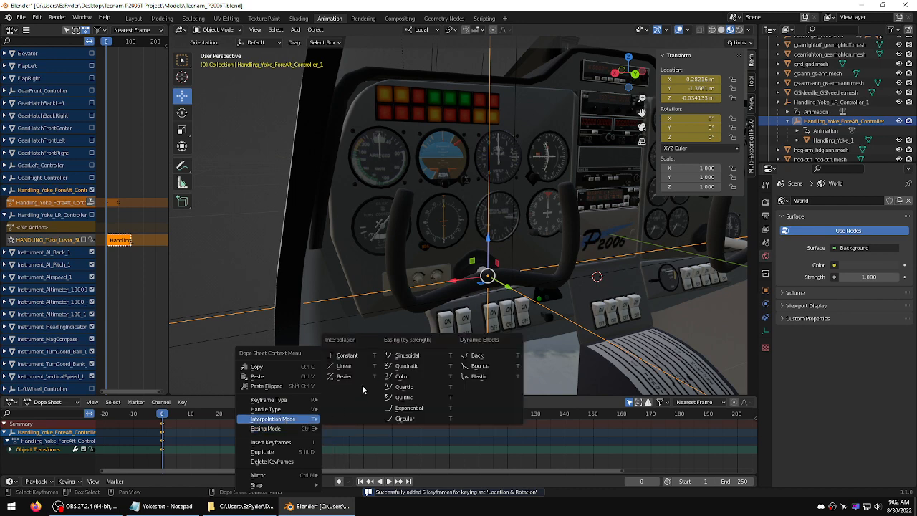
left_click(351, 361)
Step: At frame 100, pull the fore-aft controller out to about Y -1.241 m, insert a Location & Rotation keyframe, and return the playhead to frame 50
left_click_drag(164, 413, 450, 415)
key("g")
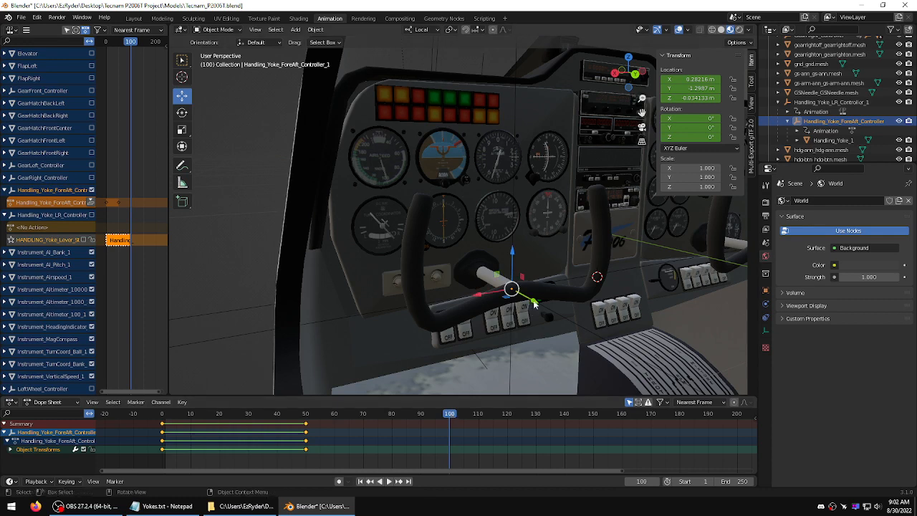
key("y")
left_click_drag(555, 311, 555, 311)
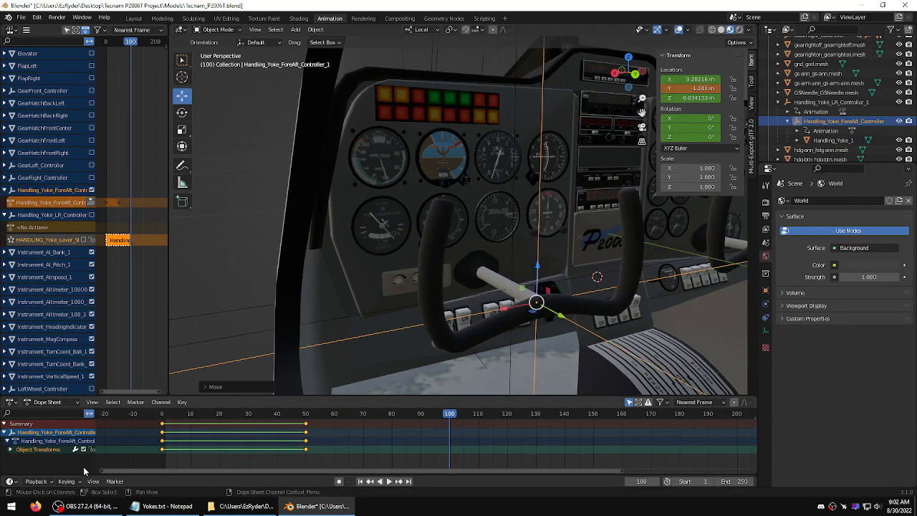
left_click(67, 481)
left_click(101, 429)
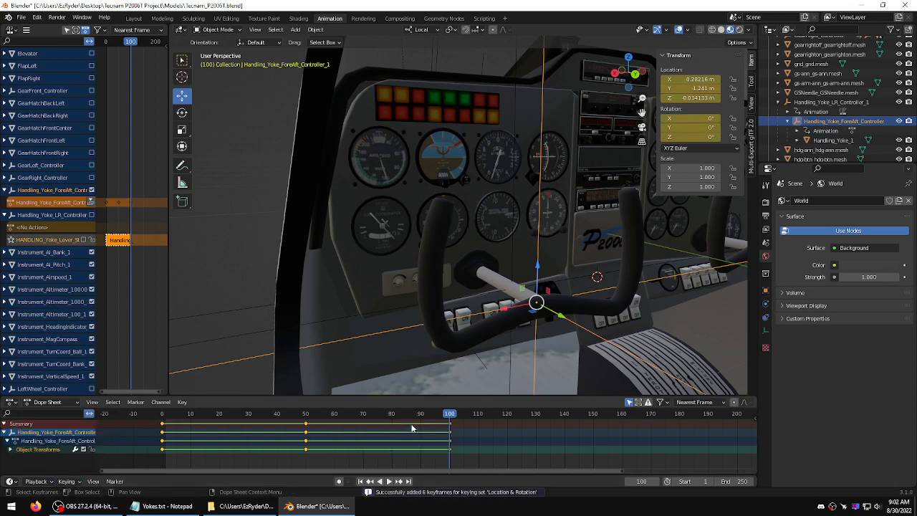
left_click_drag(448, 414, 306, 403)
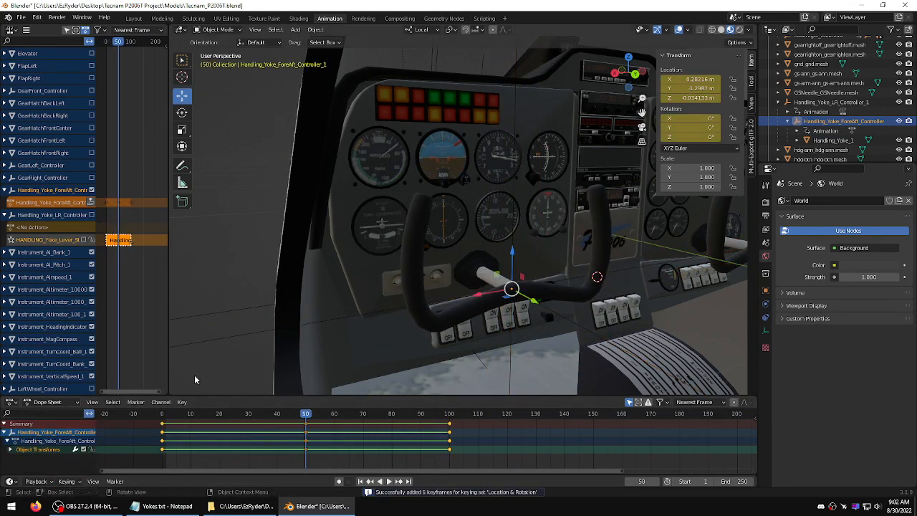
Step: Push the fore-aft controller's action down to an NLA track, then switch to Notepad and copy HANDLING_Yoke_Lever_StickForeAft from the first yoke's hierarchy
left_click(90, 202)
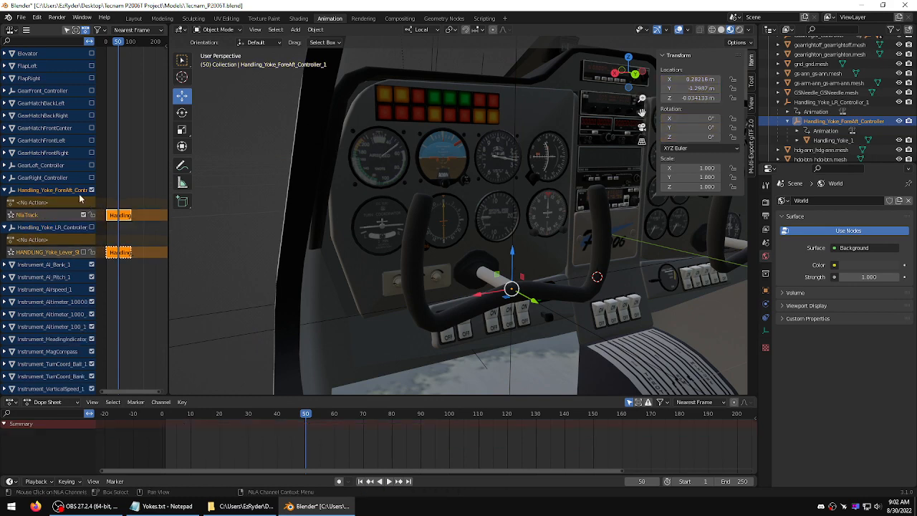
left_click(174, 506)
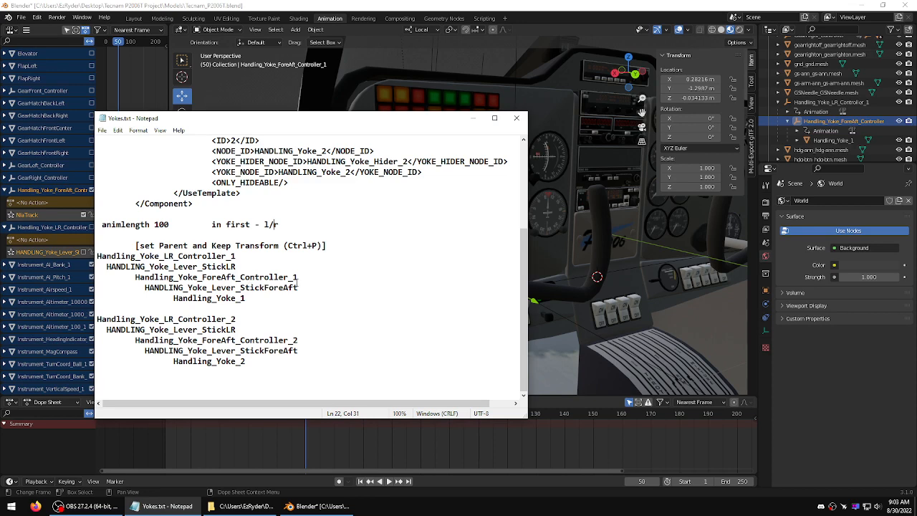
left_click_drag(298, 287, 154, 287)
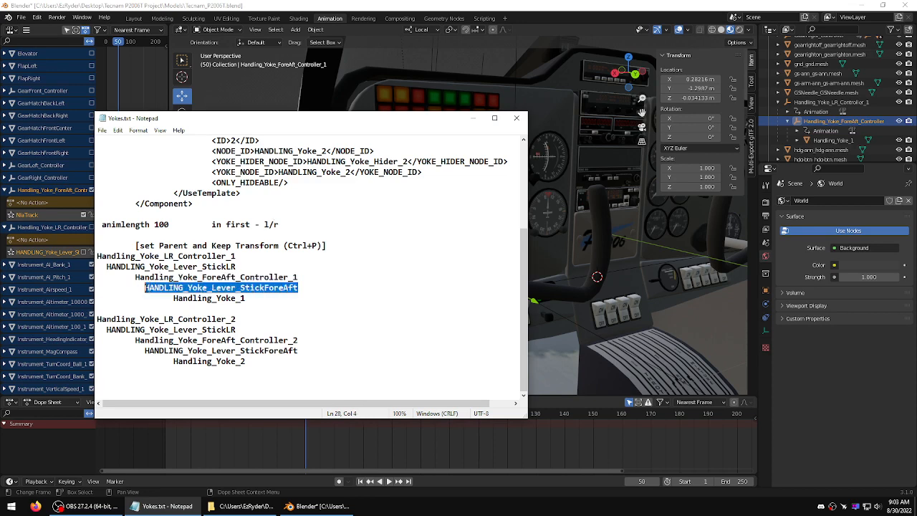
right_click(156, 287)
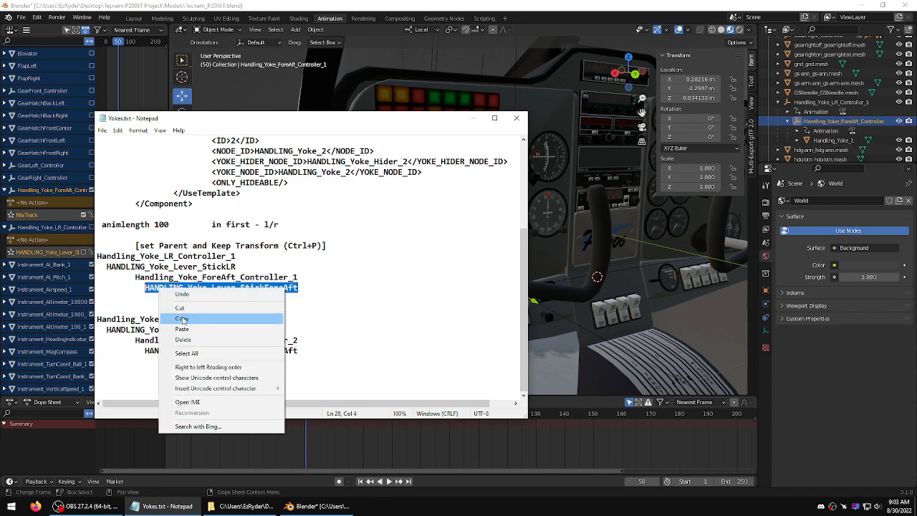
left_click(193, 317)
Step: Return to Blender, rename the fore-aft controller's NLA track HANDLING_Yoke_Lever_StickForeAft, and re-enable the left-right controller's NLA animation
left_click(328, 504)
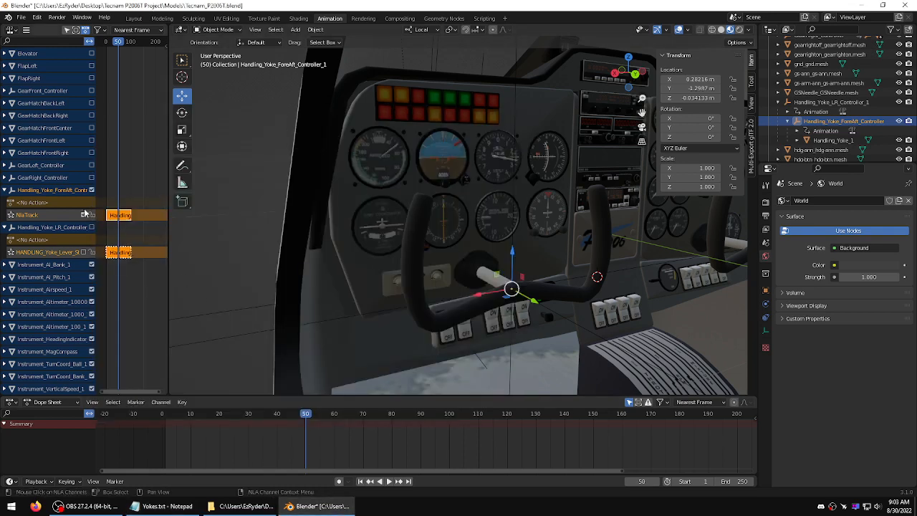
double_click(19, 214)
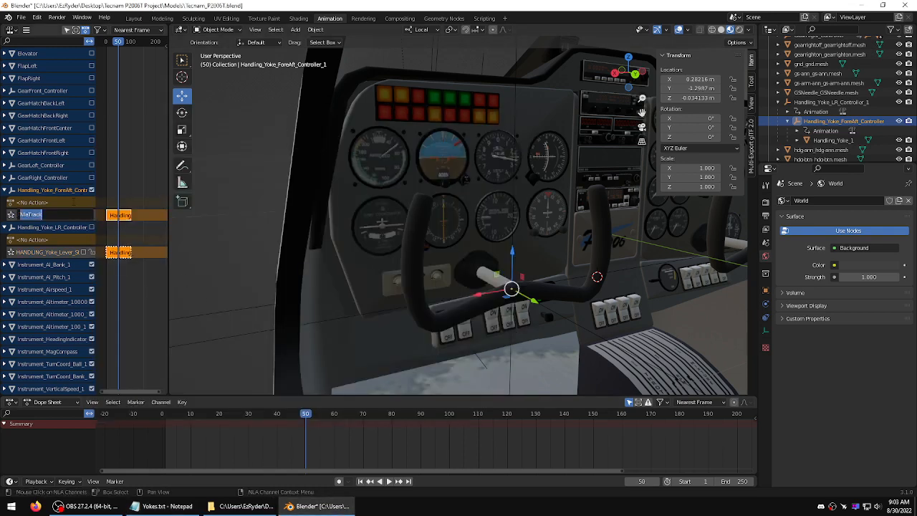
key("ctrl+v")
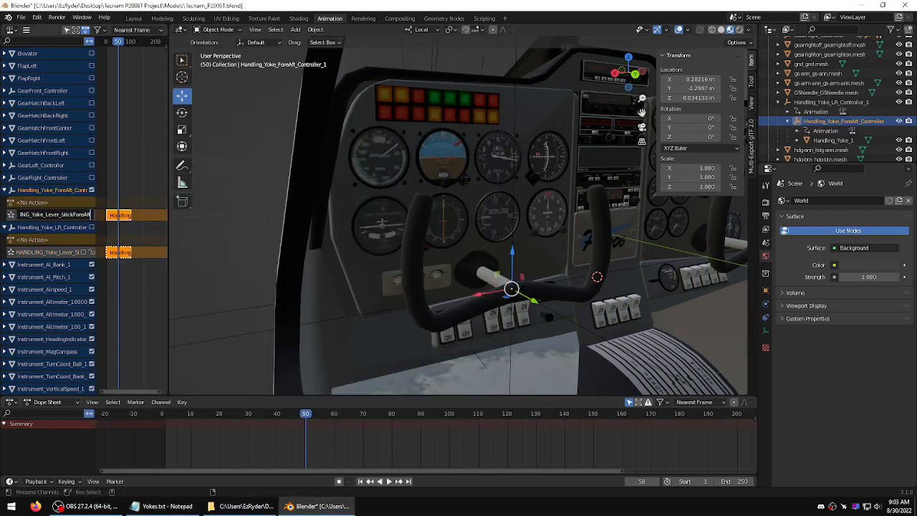
key("Return")
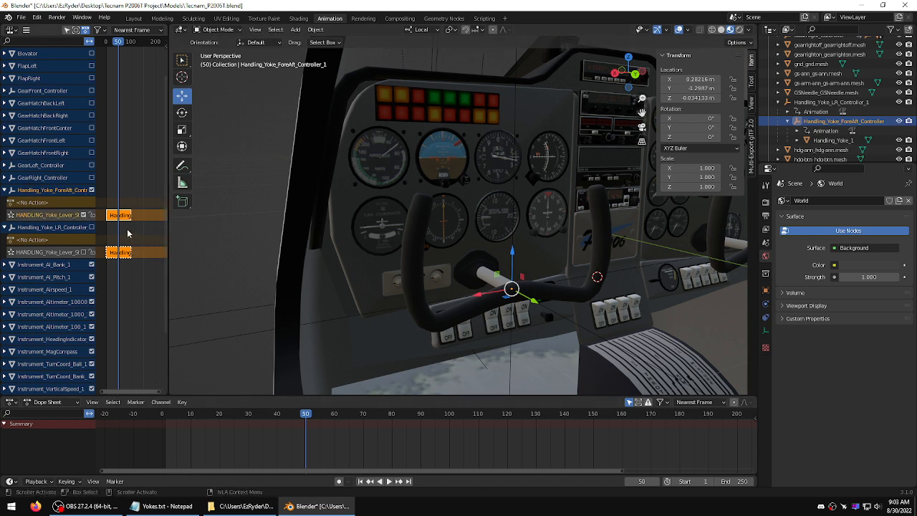
left_click(91, 227)
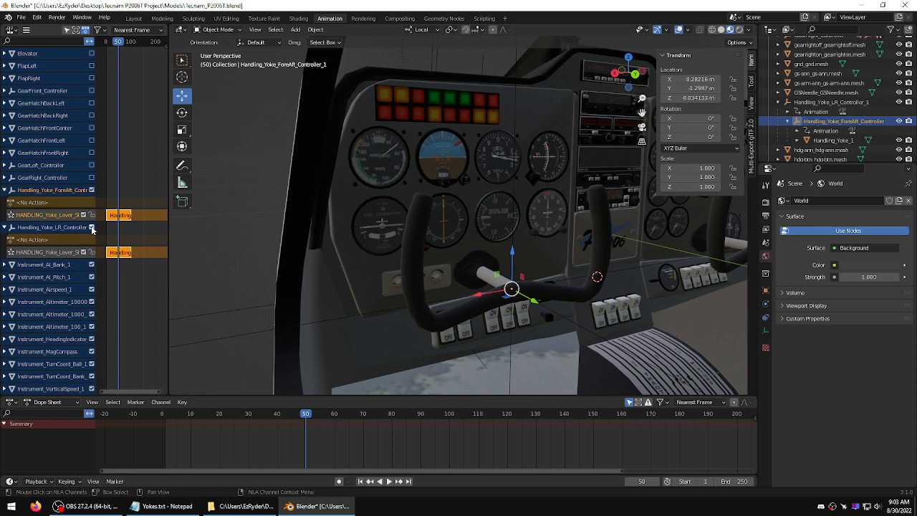
Step: Play back the pilot yoke's combined fore/aft and left/right animation, and stop playback
key("space")
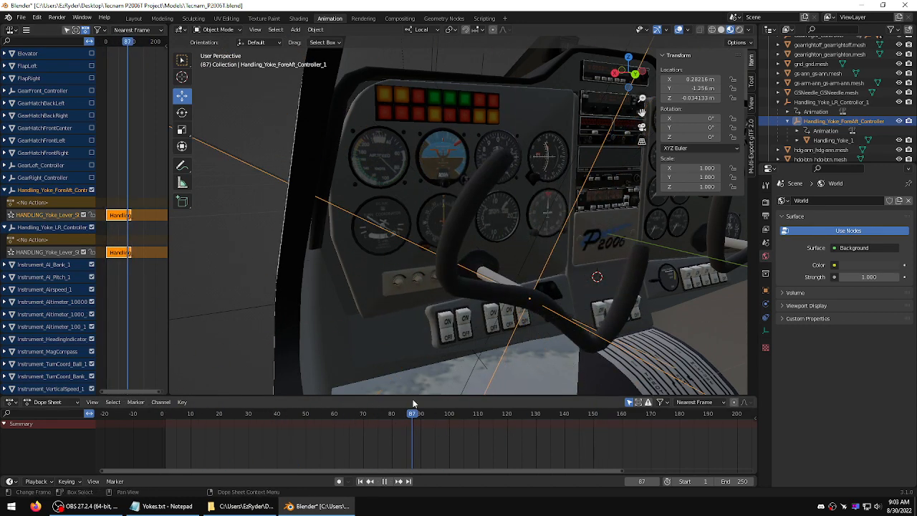
key("space")
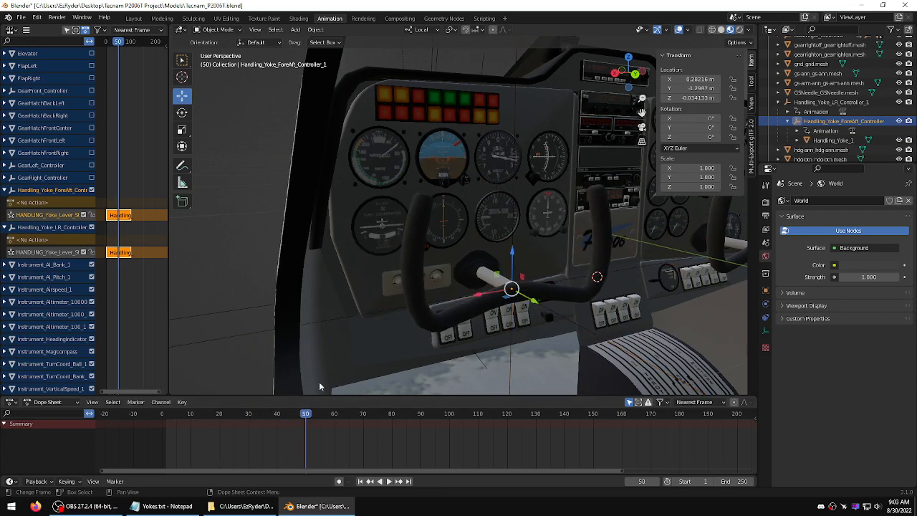
mouse_move(474, 238)
middle_mouse_down()
mouse_move(442, 237)
mouse_move(478, 226)
middle_mouse_up()
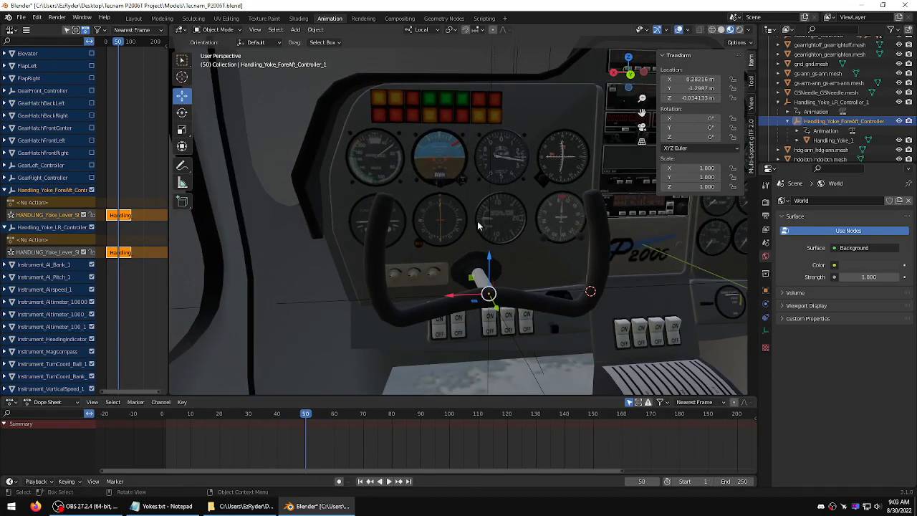
Step: Isolate the copilot-side yoke, place the 3D cursor at the centre of its crossbar, and return to the full cockpit scene
middle_click_drag(565, 241, 656, 252)
left_click(405, 310)
key("KP_Divide")
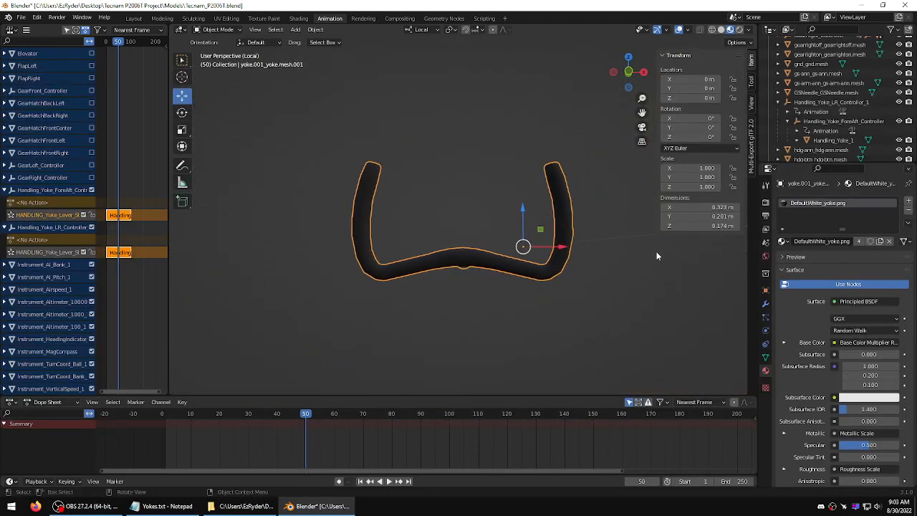
left_click(182, 77)
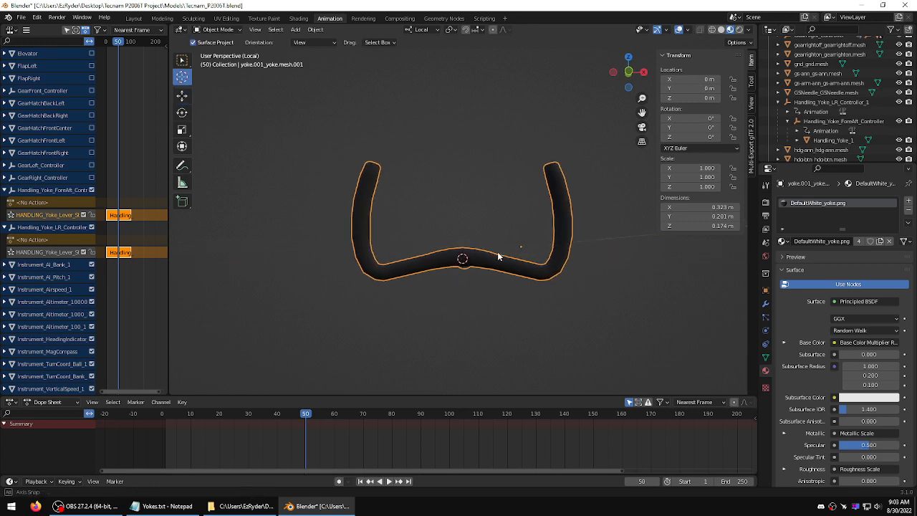
middle_click_drag(495, 250, 714, 269)
key("KP_Divide")
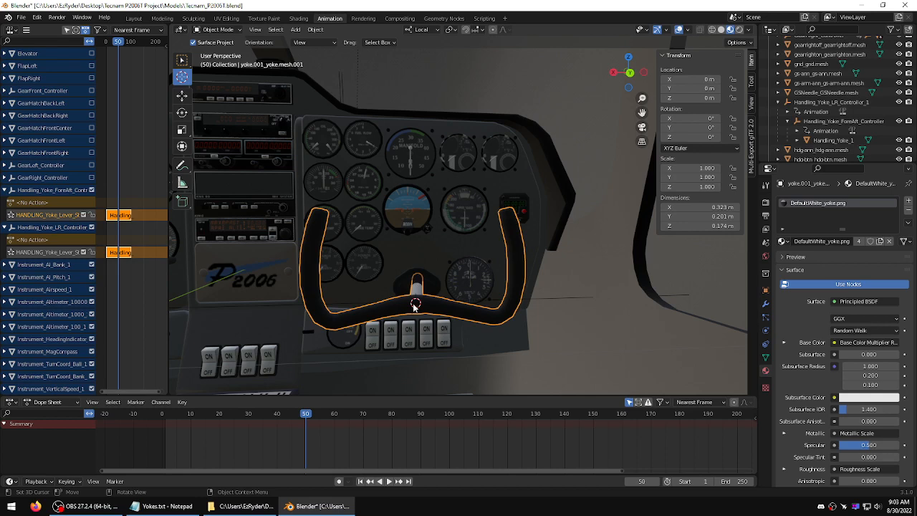
key("KP_Divide")
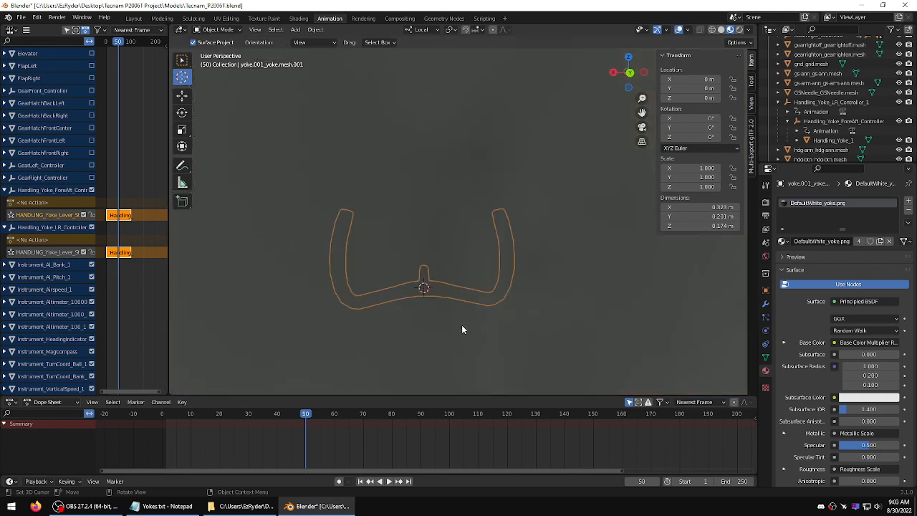
key("KP_Divide")
middle_click_drag(460, 333, 507, 327)
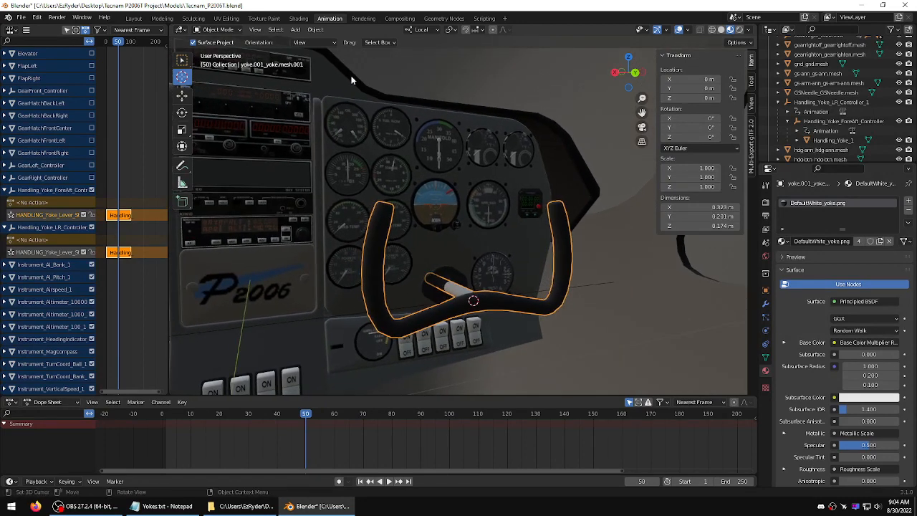
Step: Add two Plain Axes empties at the 3D cursor on the copilot-side yoke
left_click(295, 30)
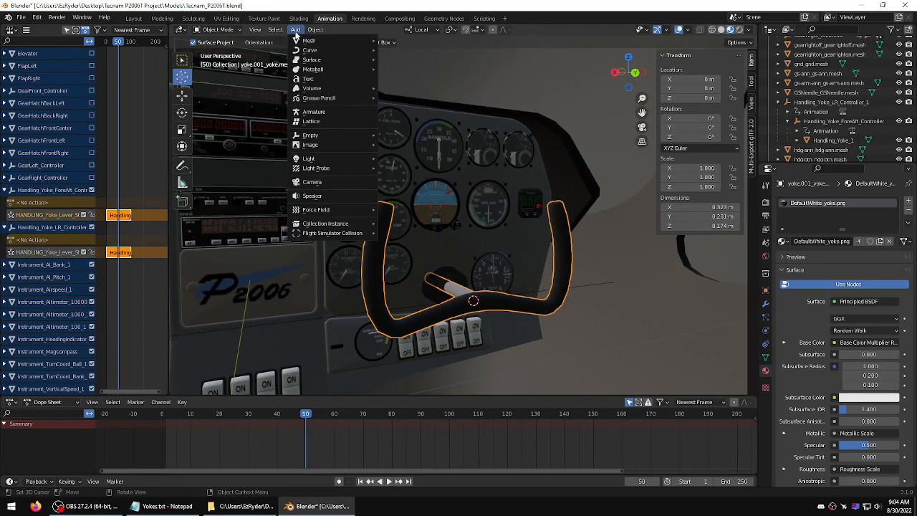
mouse_move(309, 137)
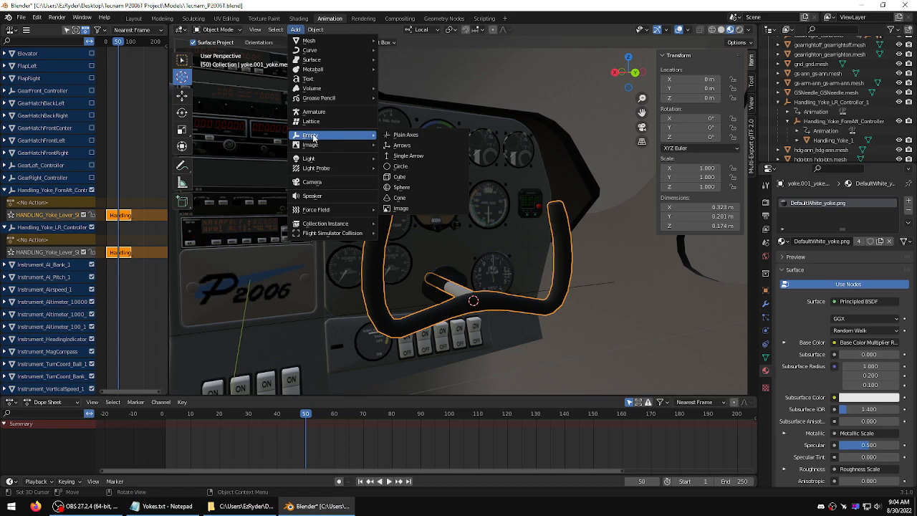
left_click(405, 135)
left_click(294, 31)
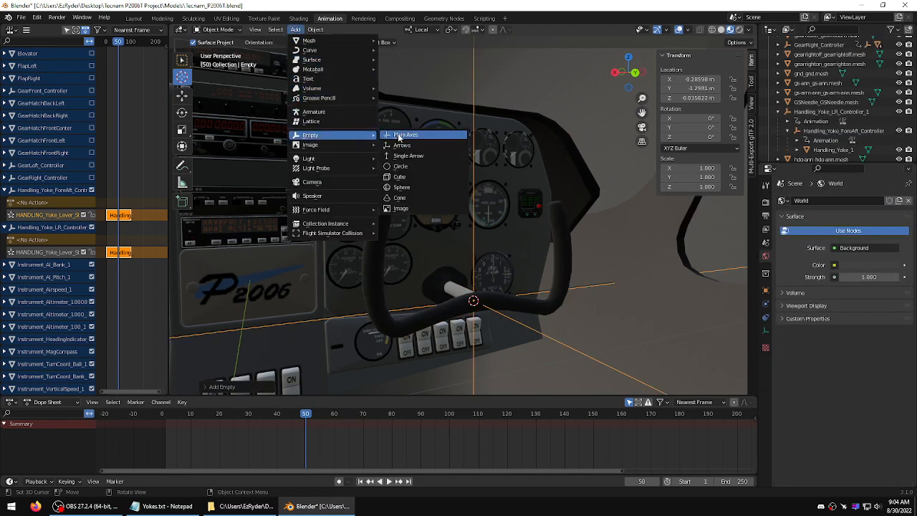
left_click(401, 135)
Step: Rename Empty.001 as Handling_Yoke_LR_Controller_2, copying the name from Yokes.txt in Notepad
left_click(777, 122)
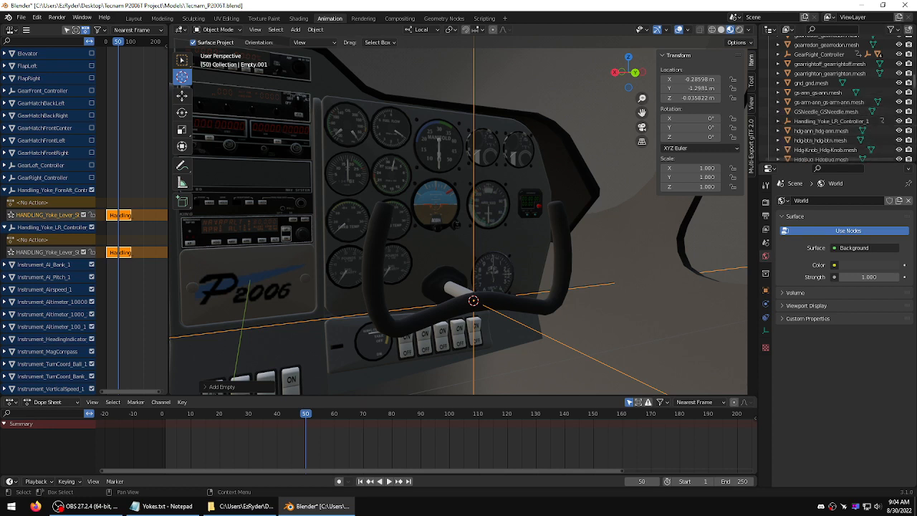
mouse_move(913, 82)
left_mouse_down()
mouse_move(913, 60)
mouse_move(913, 71)
left_mouse_up()
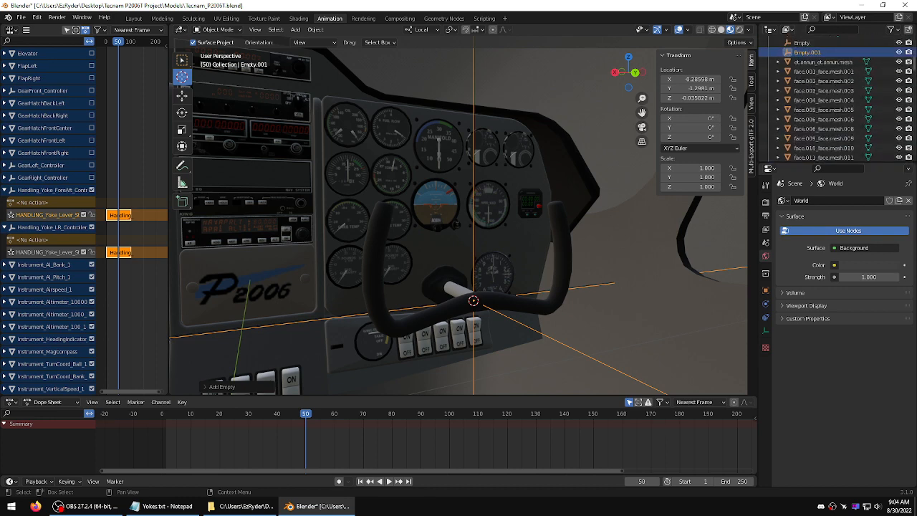
left_click(165, 506)
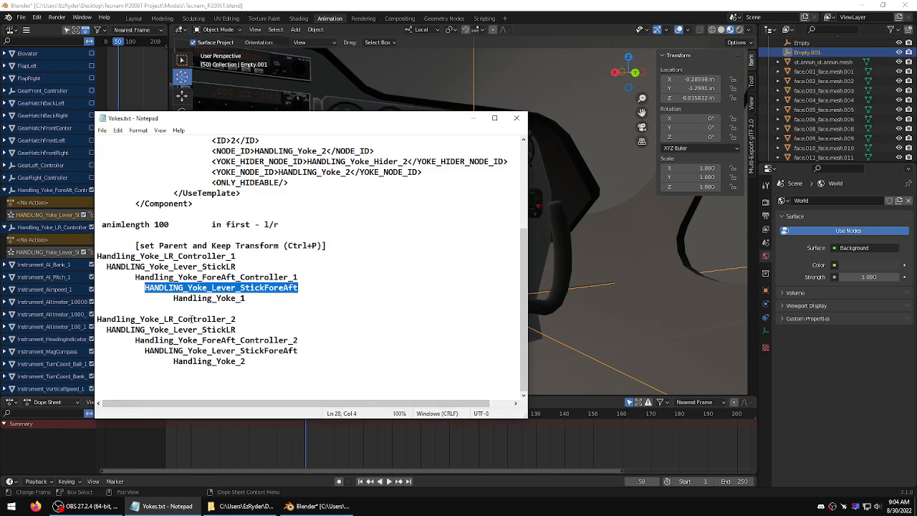
left_click_drag(237, 319, 97, 318)
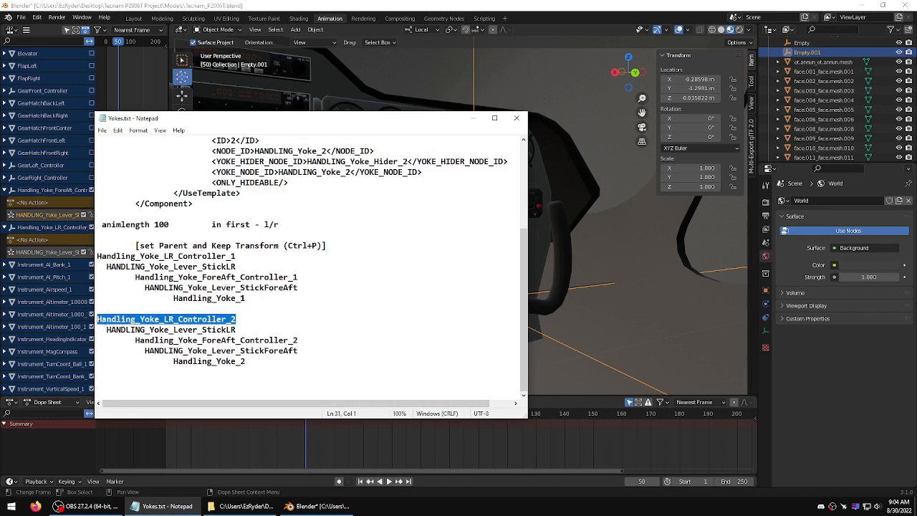
left_click_drag(298, 340, 135, 340)
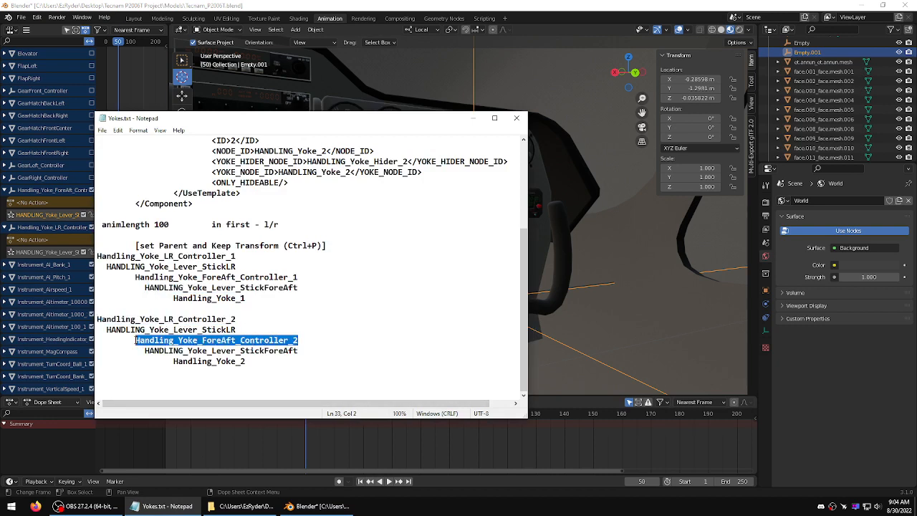
double_click(176, 332)
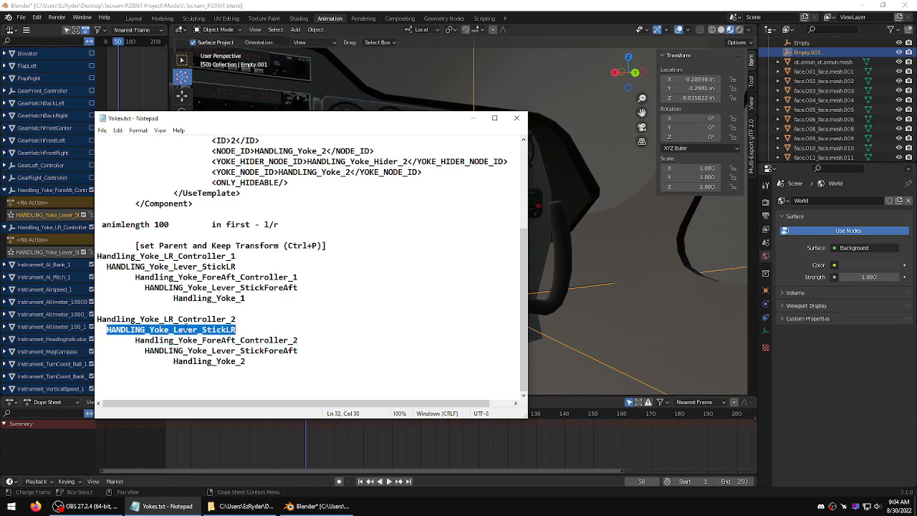
left_click_drag(237, 318, 130, 319)
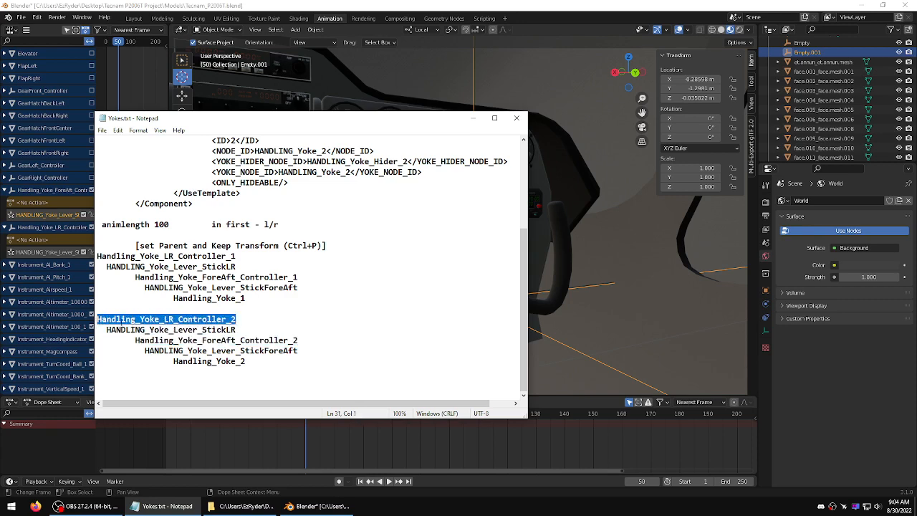
right_click(119, 320)
left_click(136, 351)
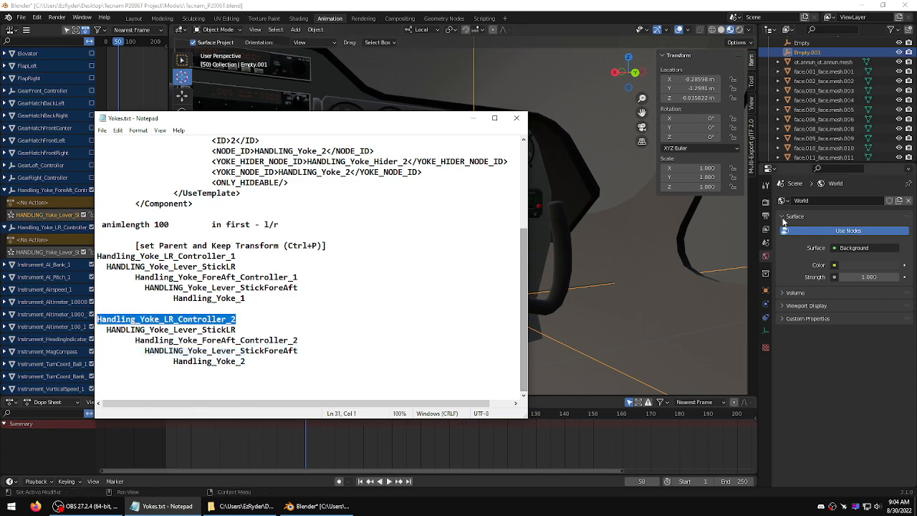
double_click(797, 52)
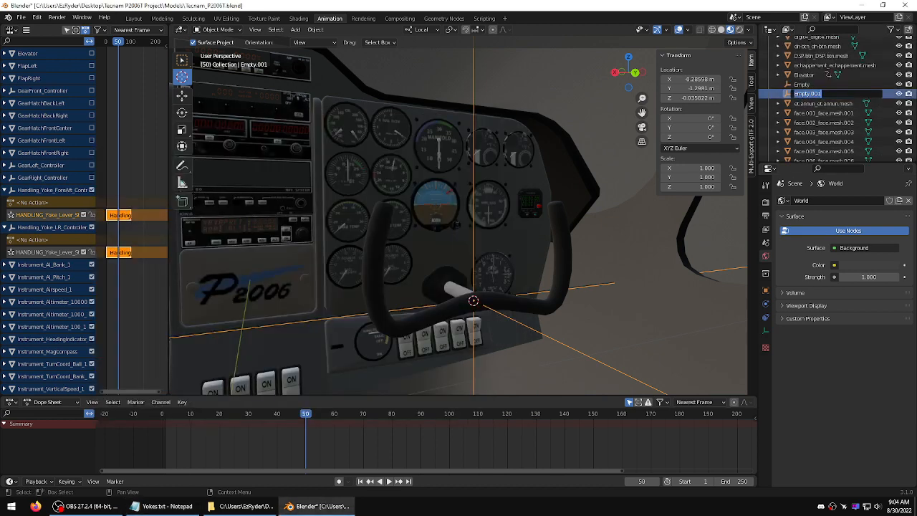
key("ctrl+v")
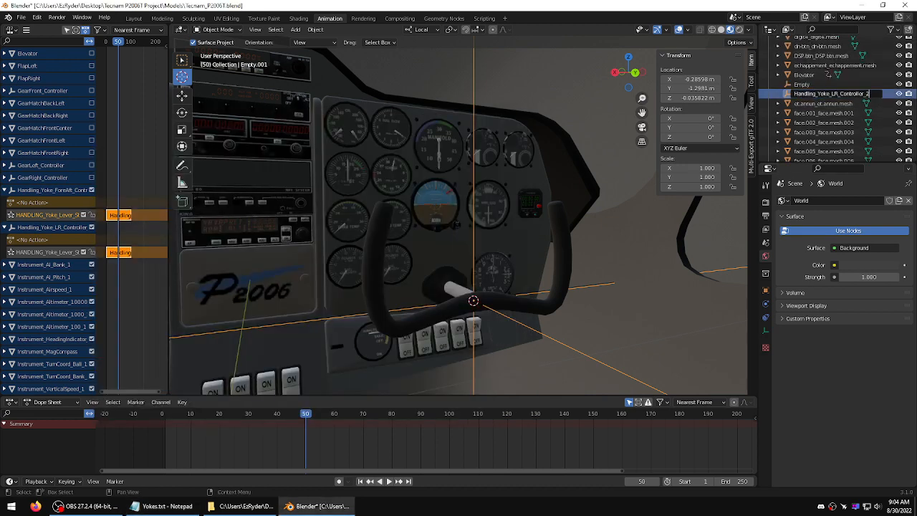
key("Return")
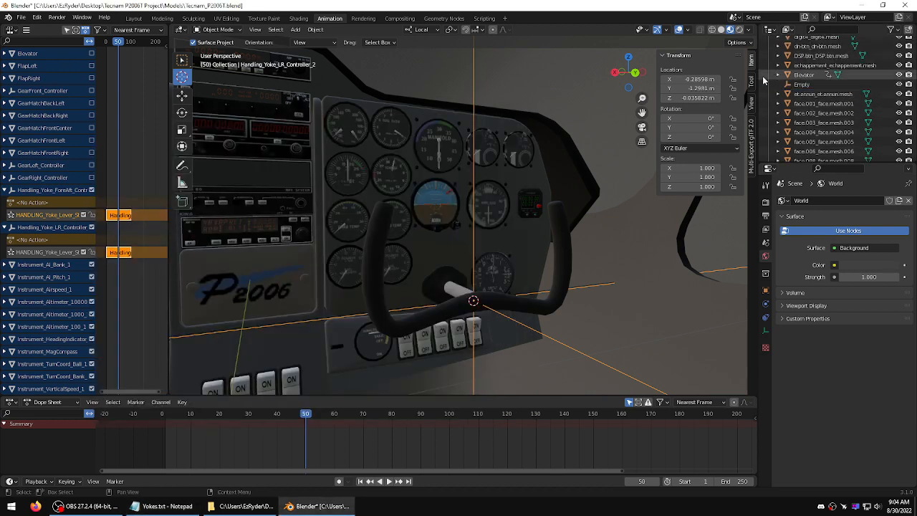
Step: Rename the remaining new empty as Handling_Yoke_ForeAft_Controller_2, copying the name from Yokes.txt in Notepad
left_click(163, 506)
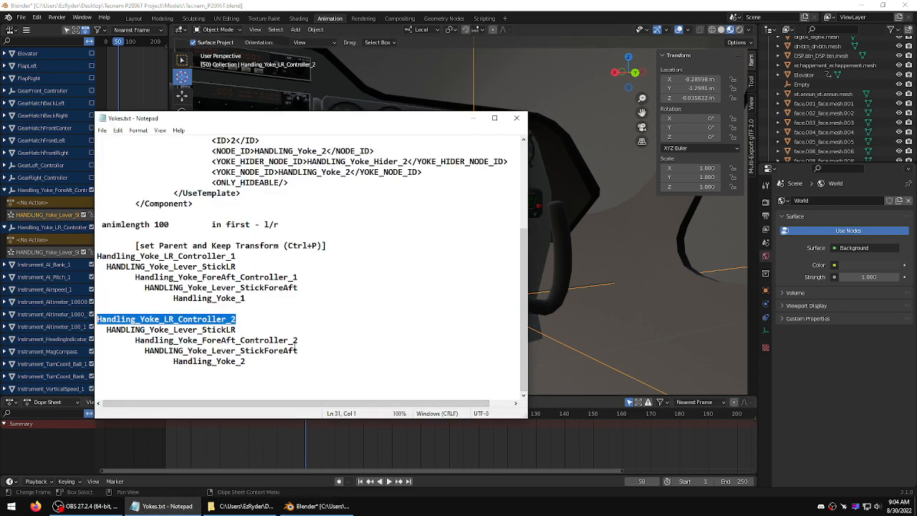
left_click_drag(297, 341, 135, 342)
right_click(162, 343)
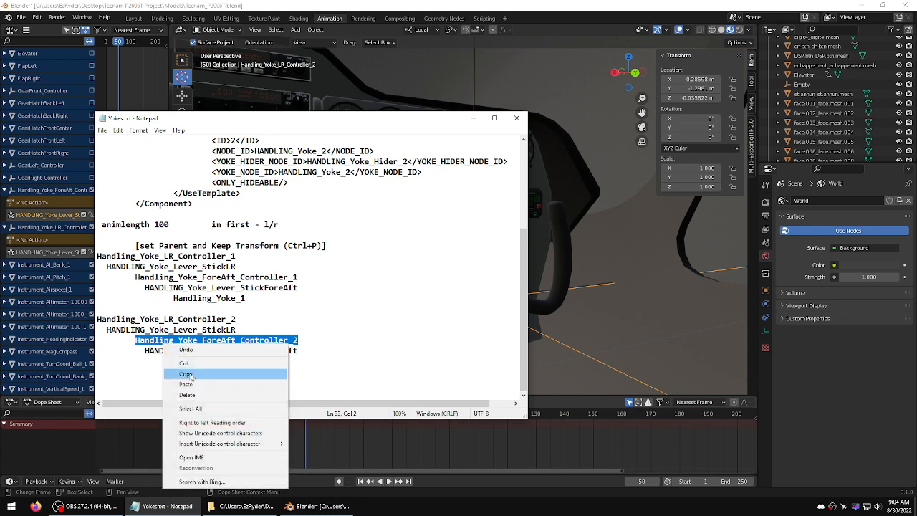
left_click(179, 372)
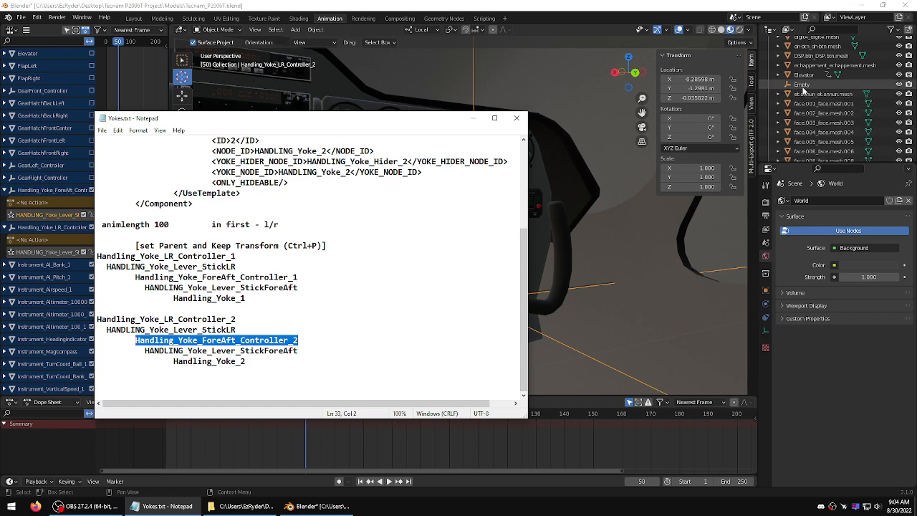
double_click(801, 84)
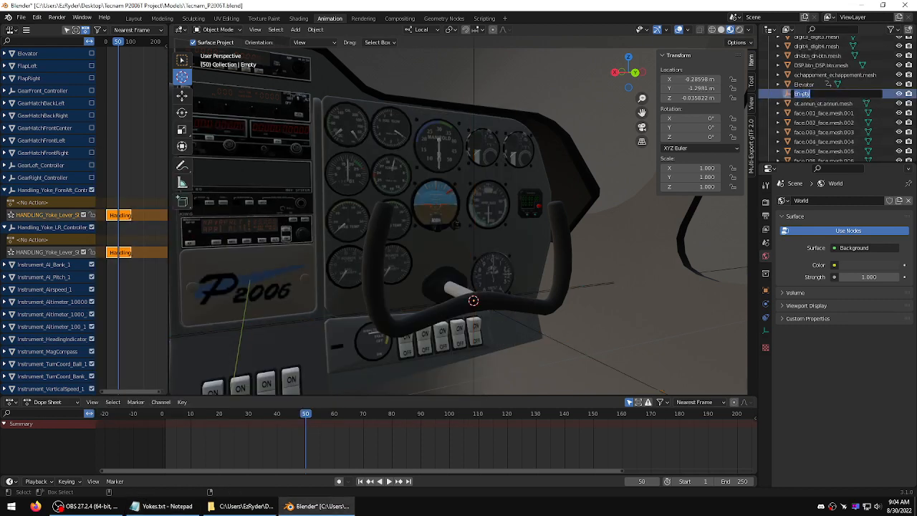
key("ctrl+v")
key("Return")
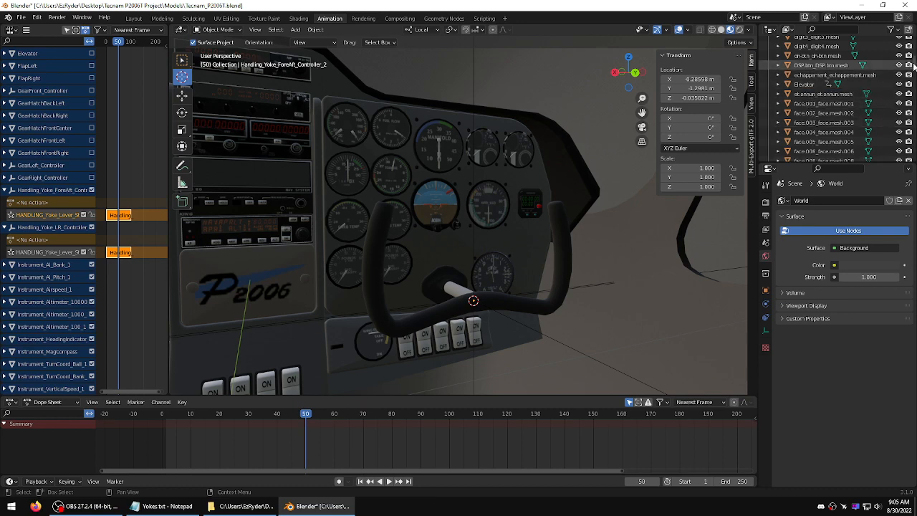
Step: Check the parenting hierarchy listed for the second yoke in Yokes.txt in Notepad
left_click_drag(912, 66, 914, 84)
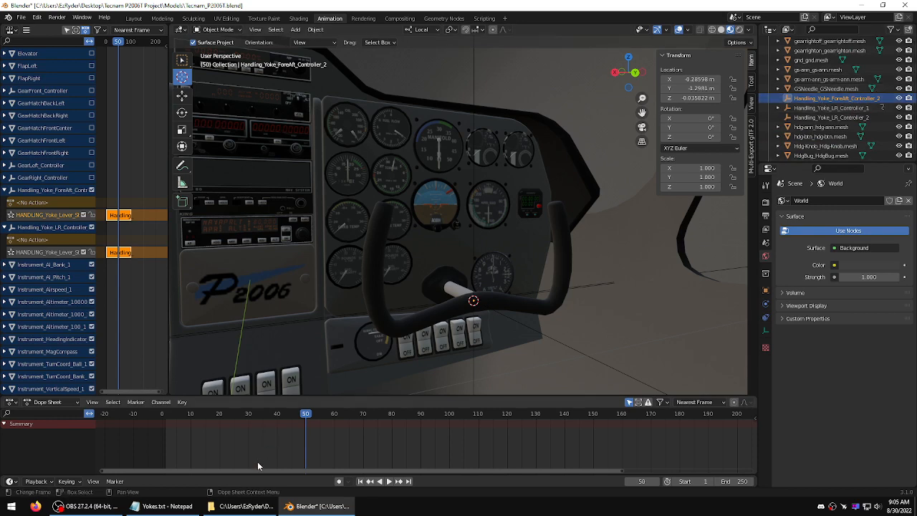
left_click(199, 505)
left_click(179, 340)
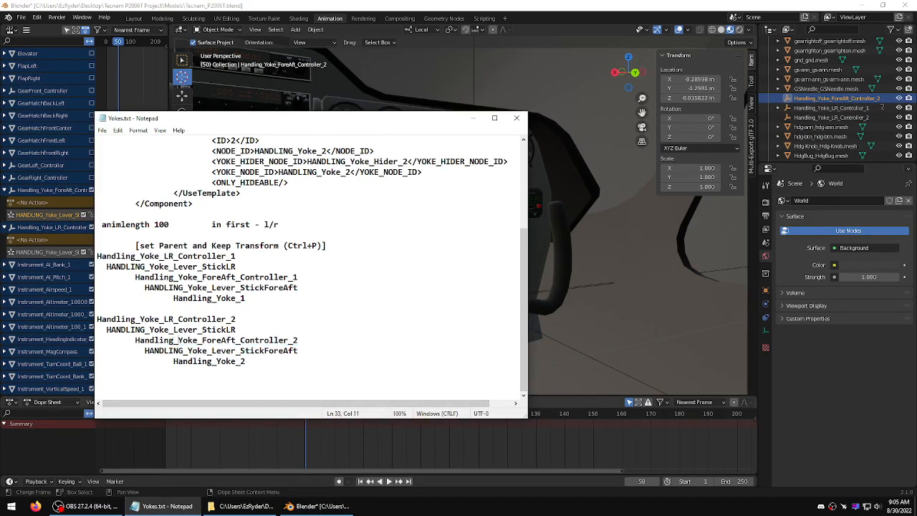
left_click_drag(259, 340, 207, 340)
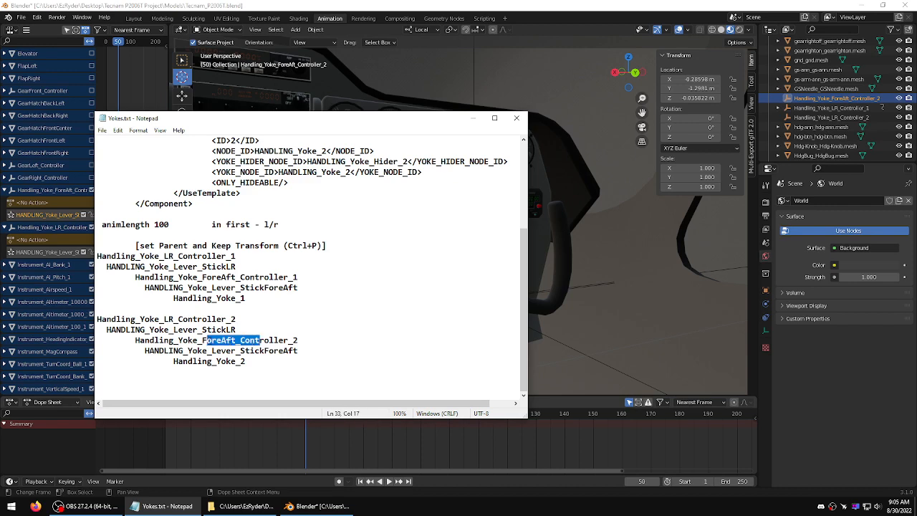
left_click(195, 323)
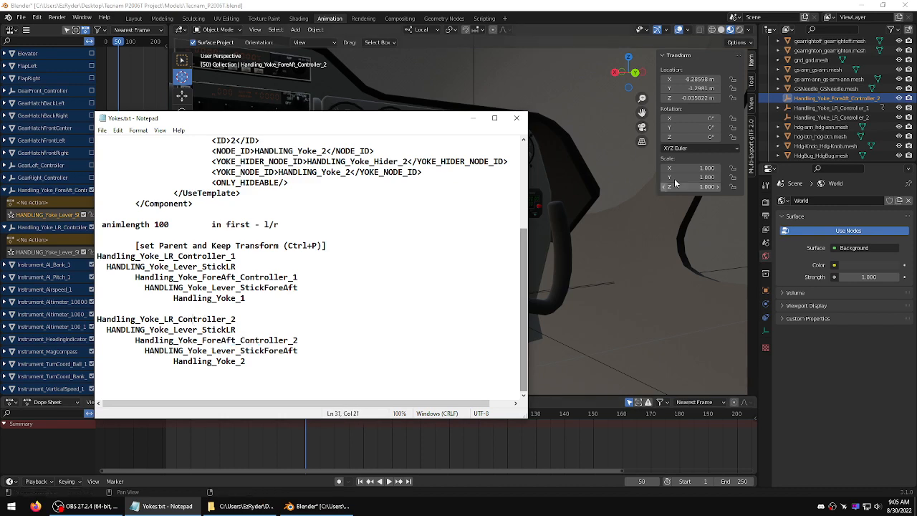
Step: Back in Blender, parent Handling_Yoke_ForeAft_Controller_2 to Handling_Yoke_LR_Controller_2 with Object (Keep Transform), and expand the parent to show its child
left_click(812, 100)
left_click(833, 89)
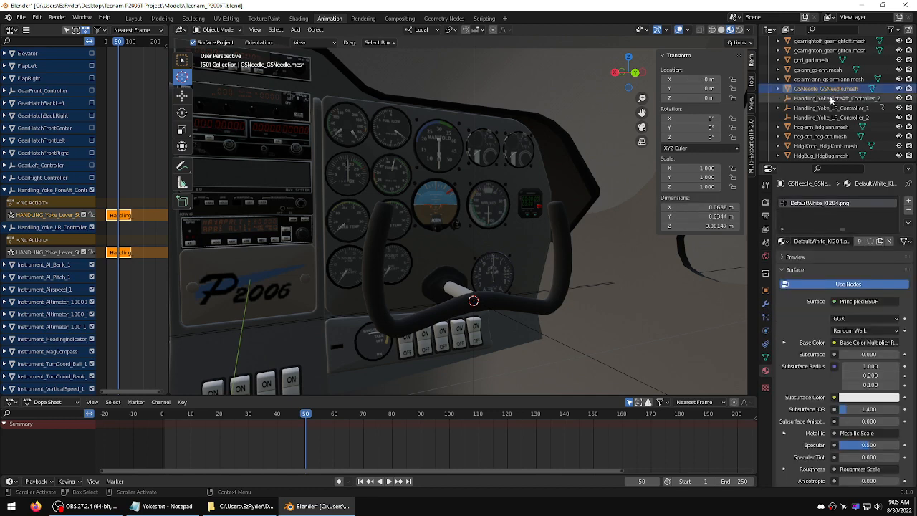
left_click(829, 96)
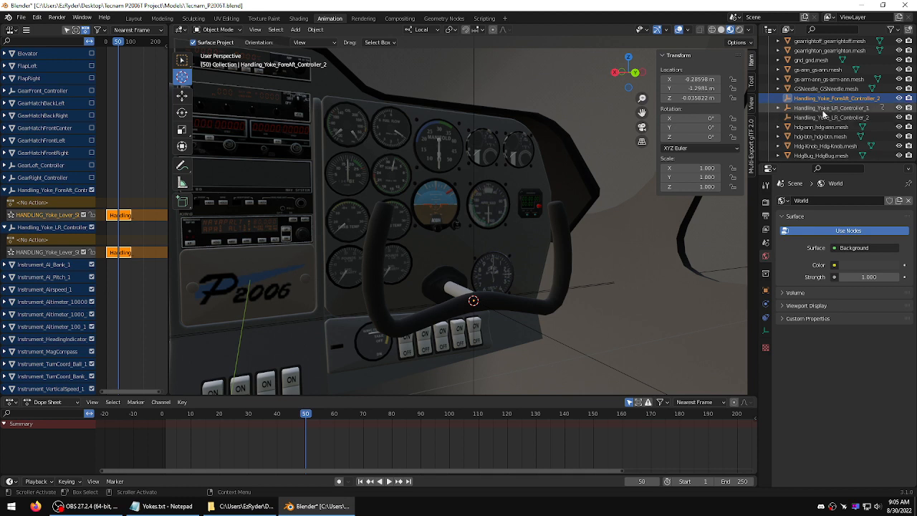
left_click(818, 127, "shift")
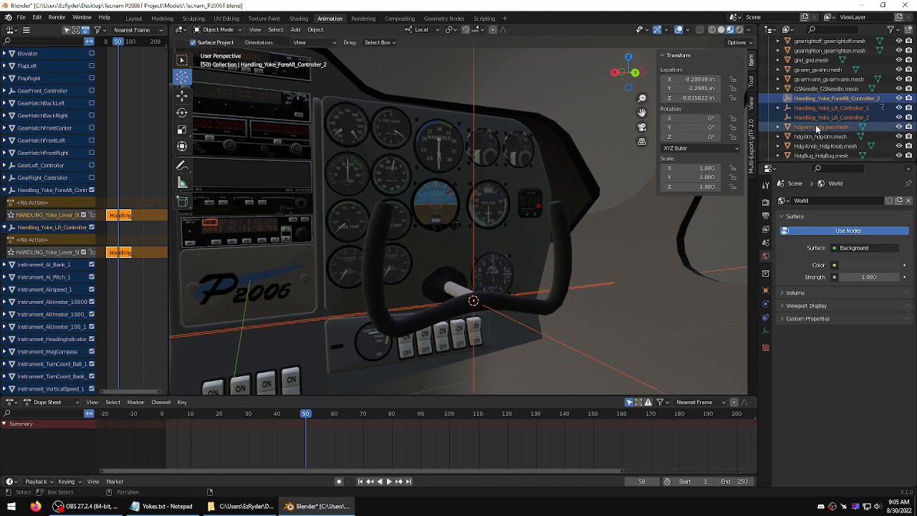
left_click(825, 88)
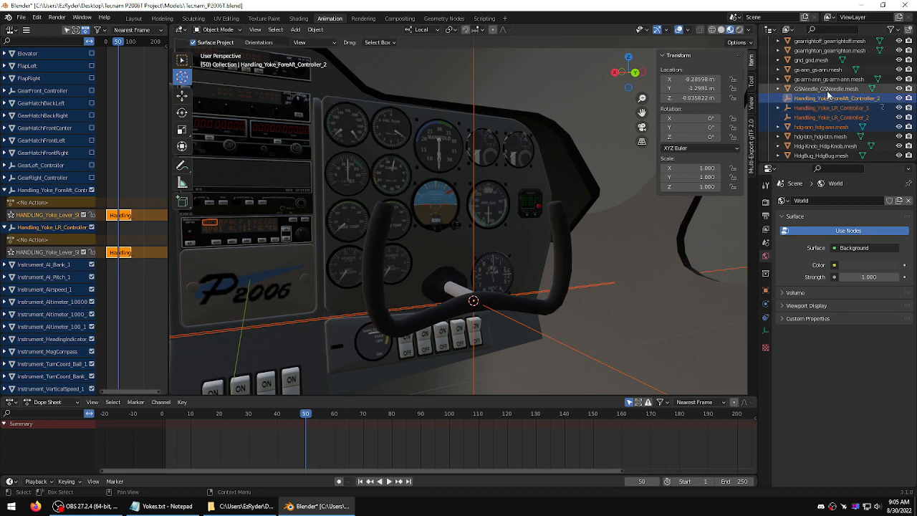
left_click(820, 98)
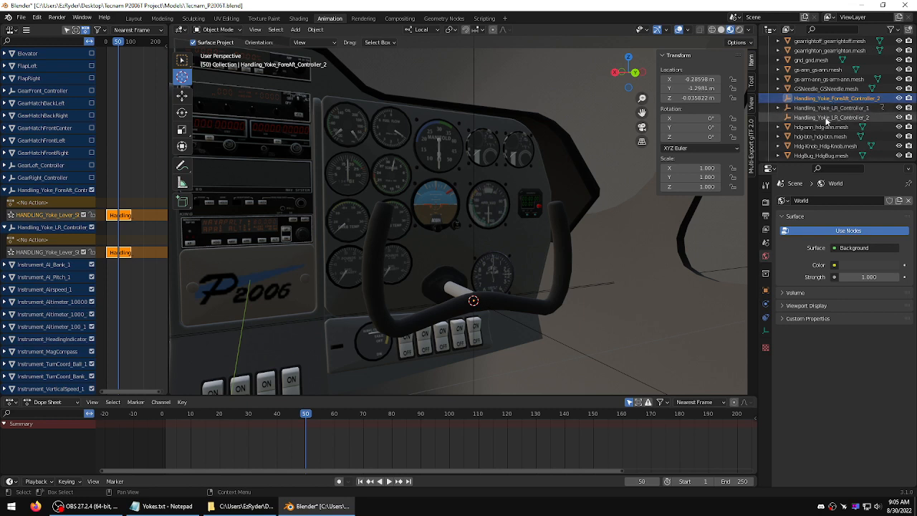
left_click(824, 117, "ctrl")
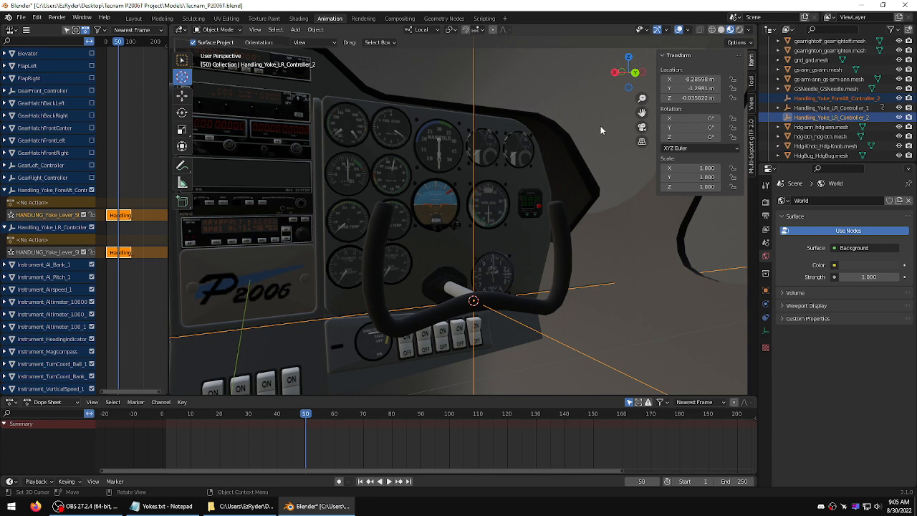
left_click(167, 508)
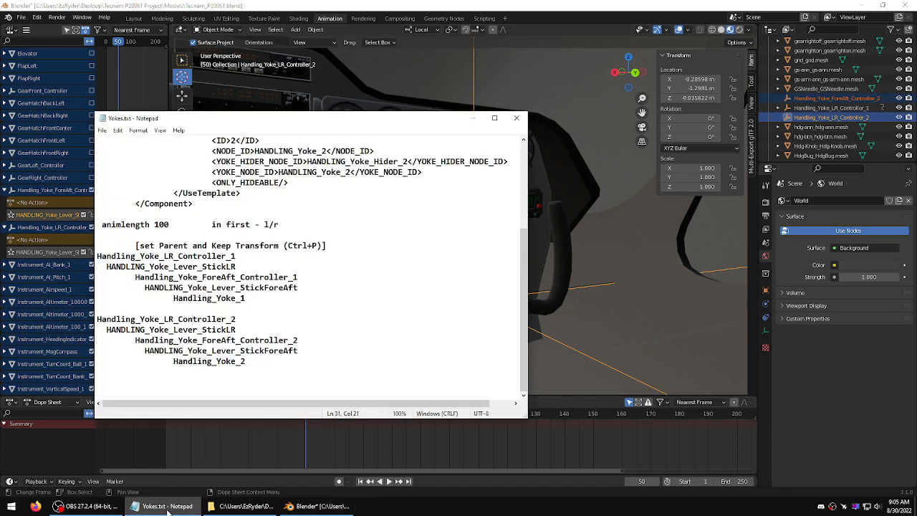
left_click(167, 508)
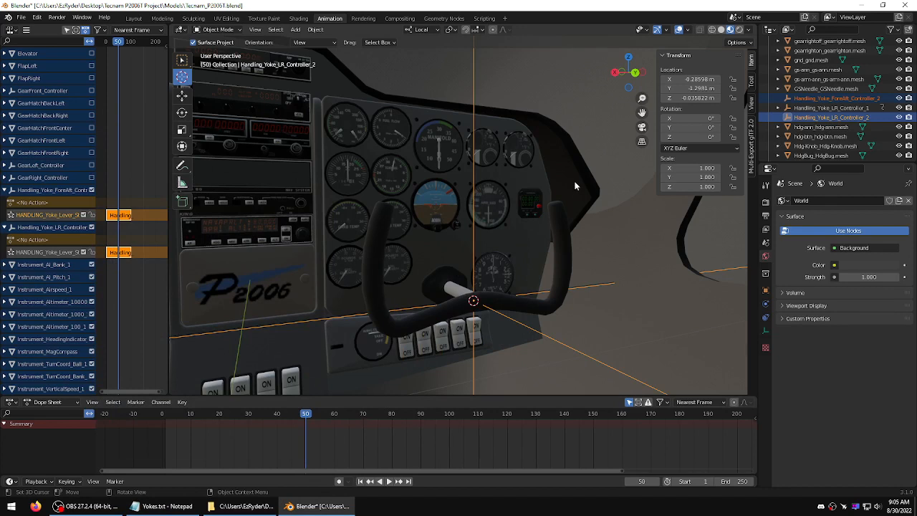
key("ctrl+p")
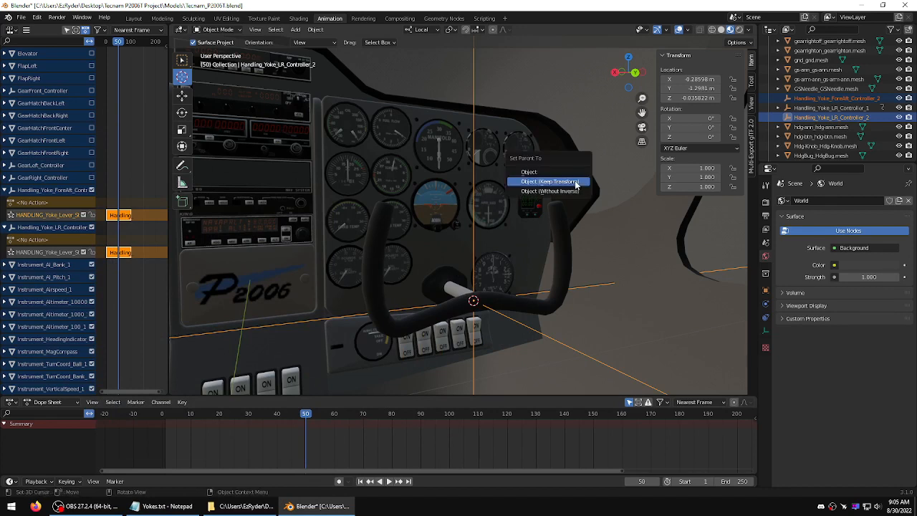
left_click(551, 181)
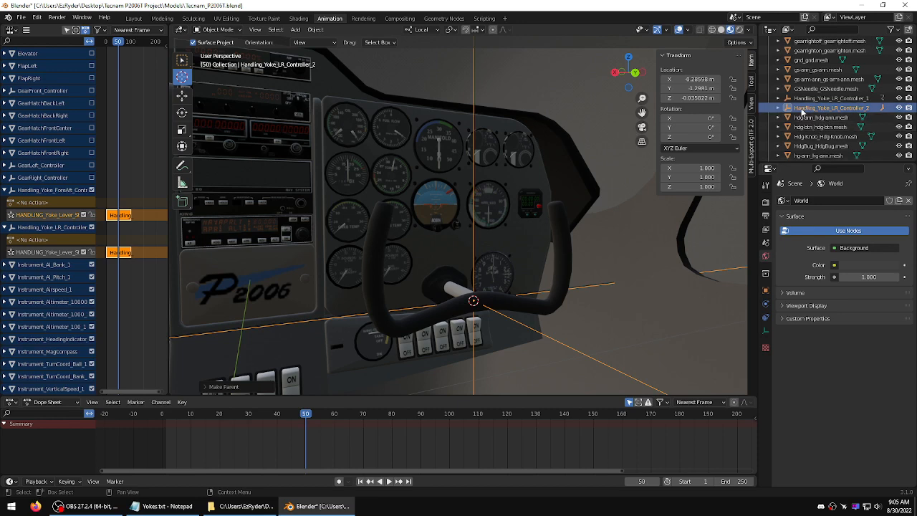
left_click(777, 108)
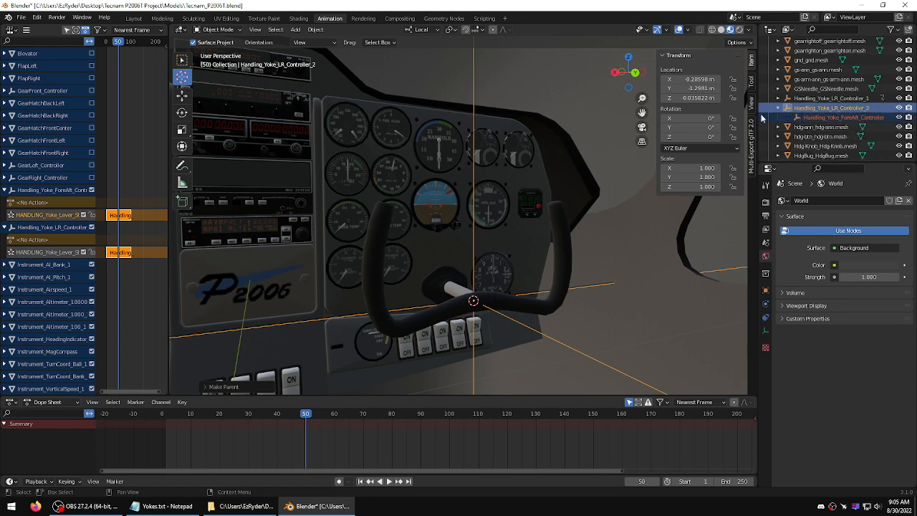
Step: Check the hierarchy in Yokes.txt and parent the copilot-side yoke mesh to Handling_Yoke_ForeAft_Controller_2 with Object (Keep Transform)
left_click(163, 506)
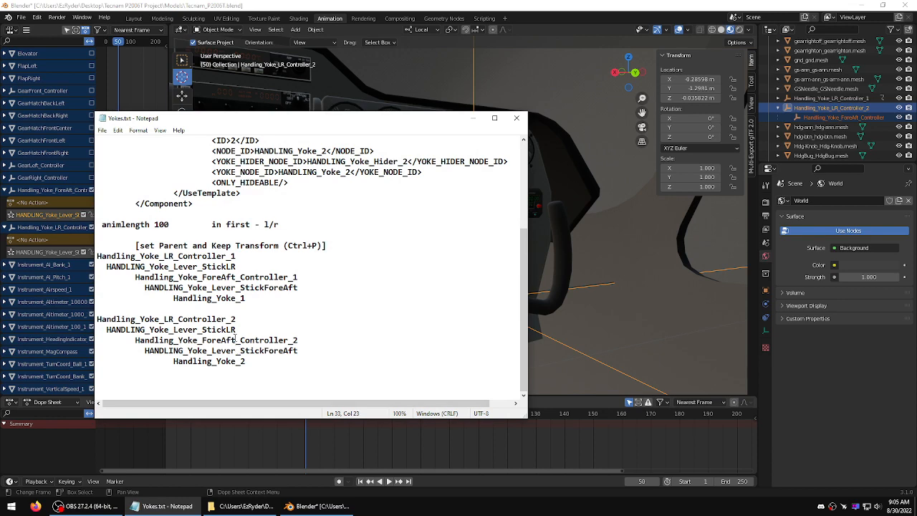
left_click(464, 5)
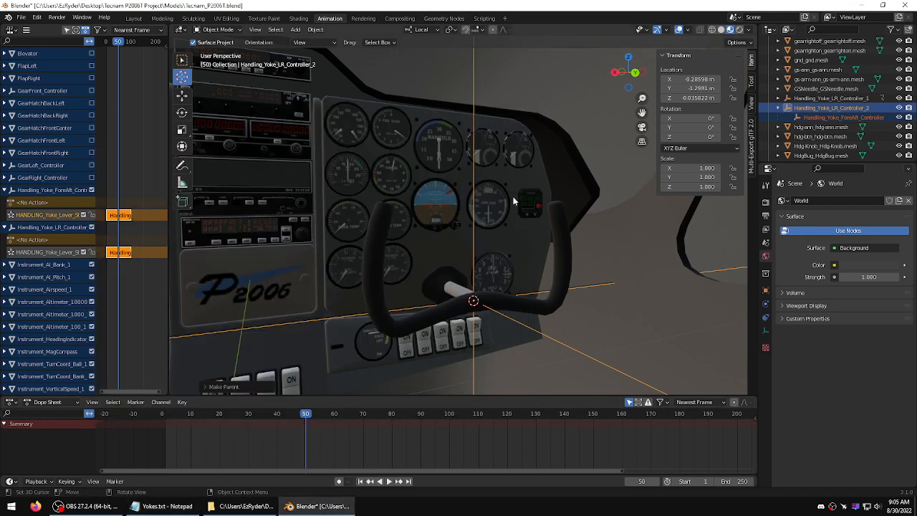
right_click(560, 269, "shift")
left_click(182, 60)
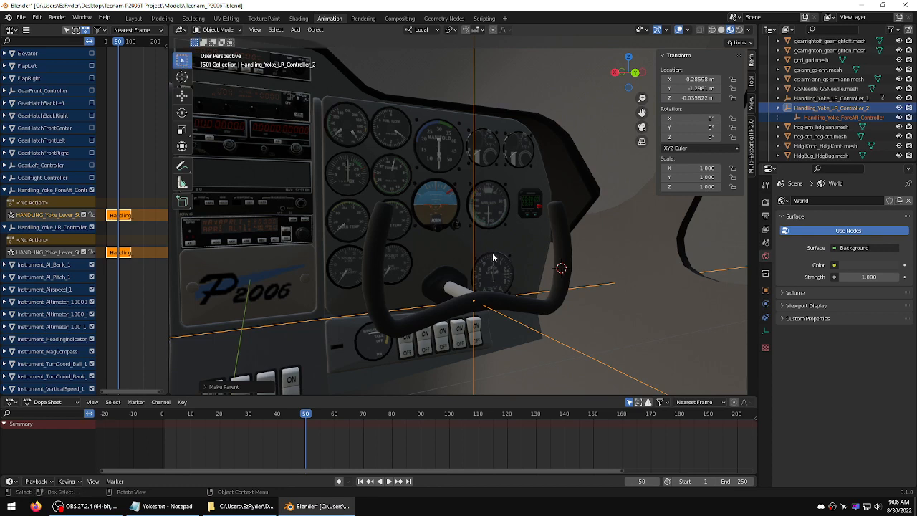
left_click(535, 308)
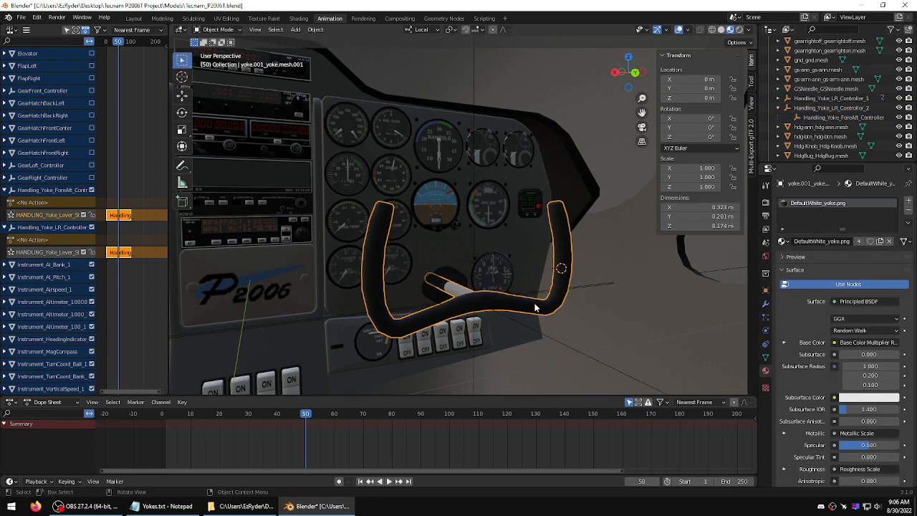
left_click(815, 119)
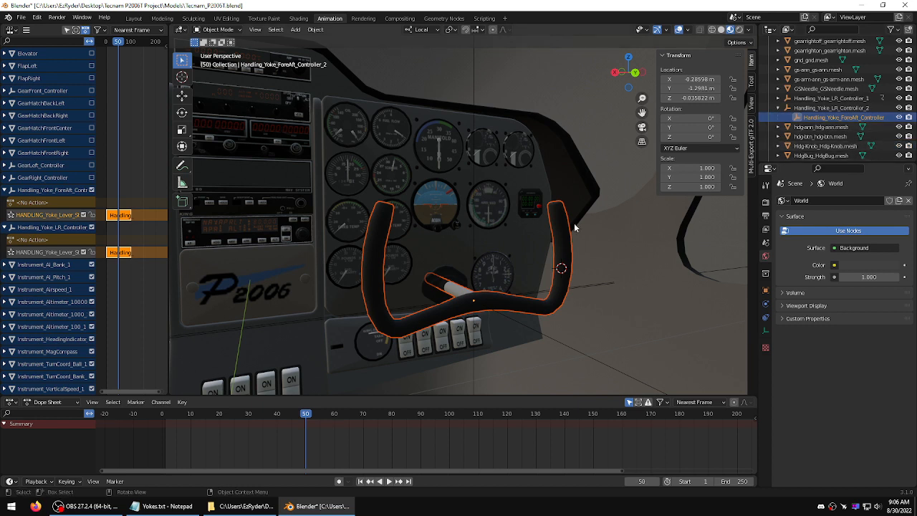
key("ctrl+p")
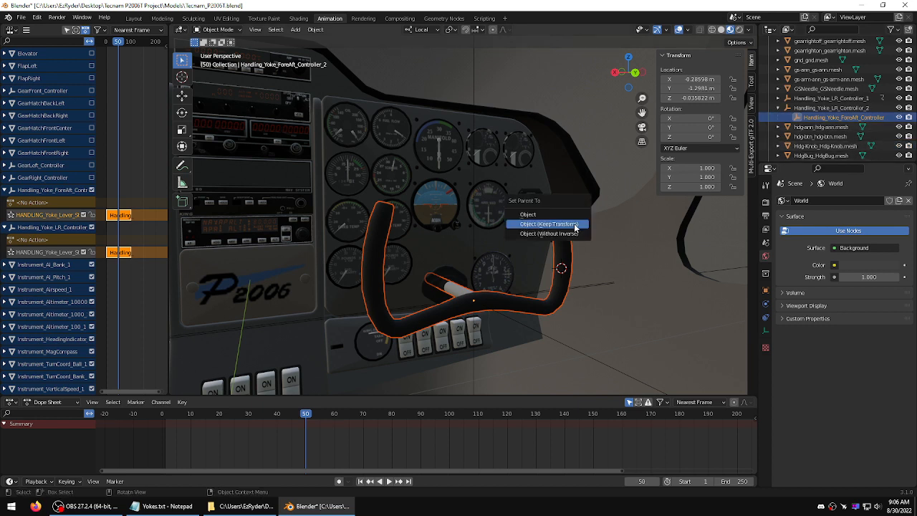
left_click(575, 228)
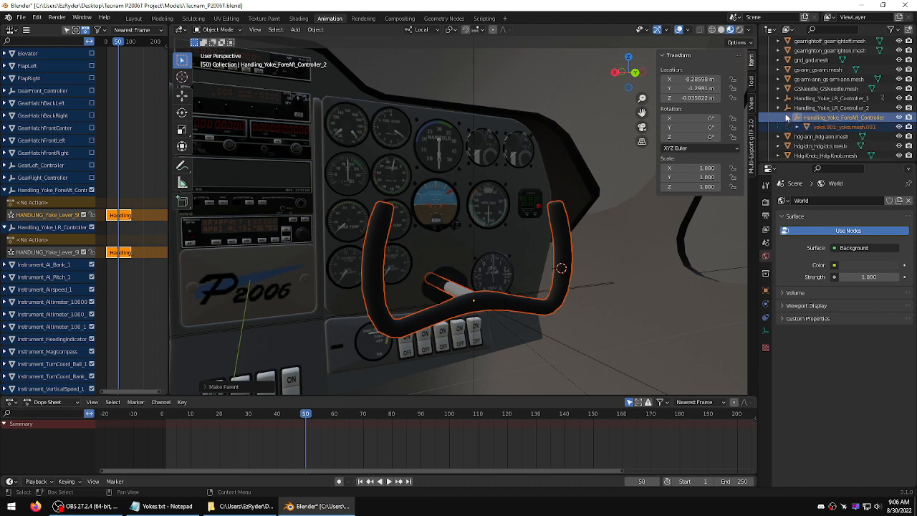
Step: Insert a Location & Rotation keyframe for Handling_Yoke_LR_Controller_2 at frame 50 in its neutral position
left_click(827, 118)
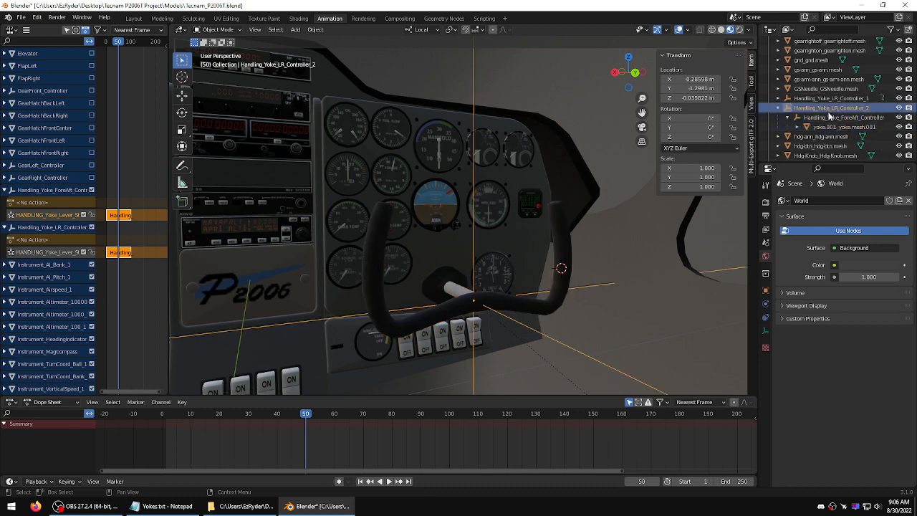
left_click(832, 127)
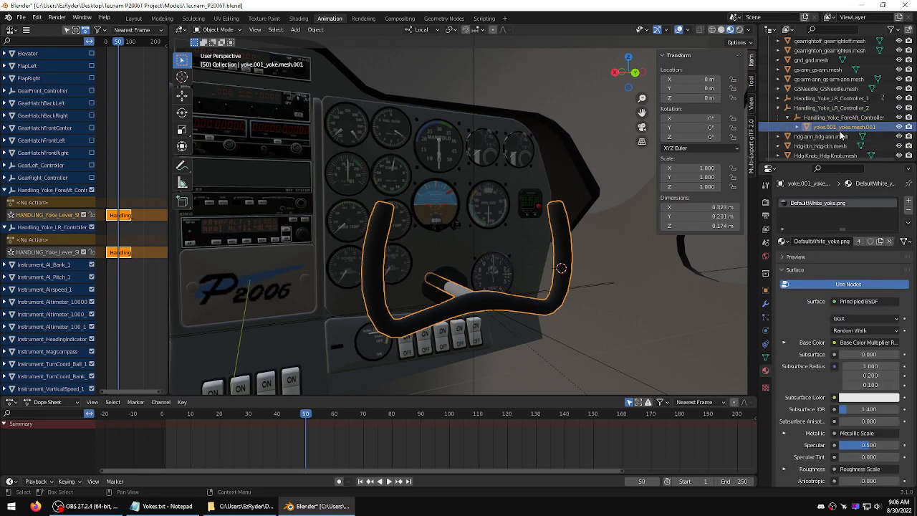
left_click(822, 108)
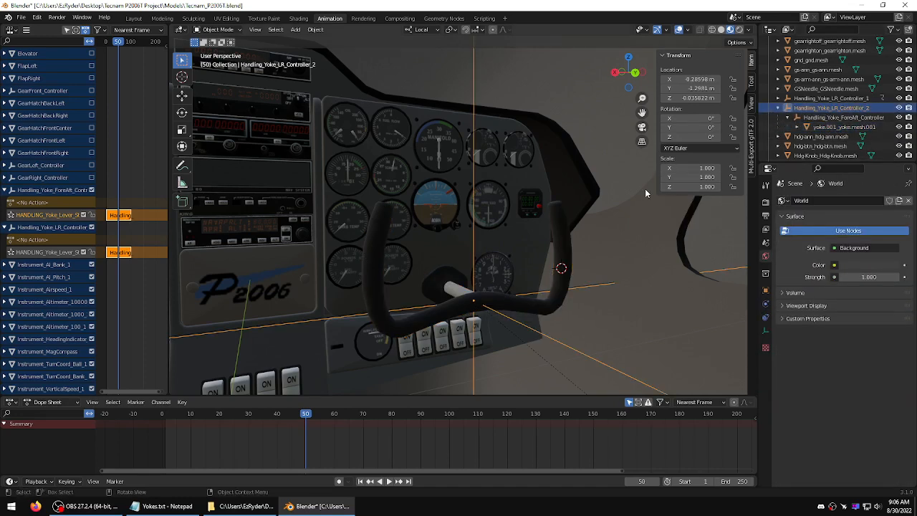
middle_click_drag(645, 188, 590, 187)
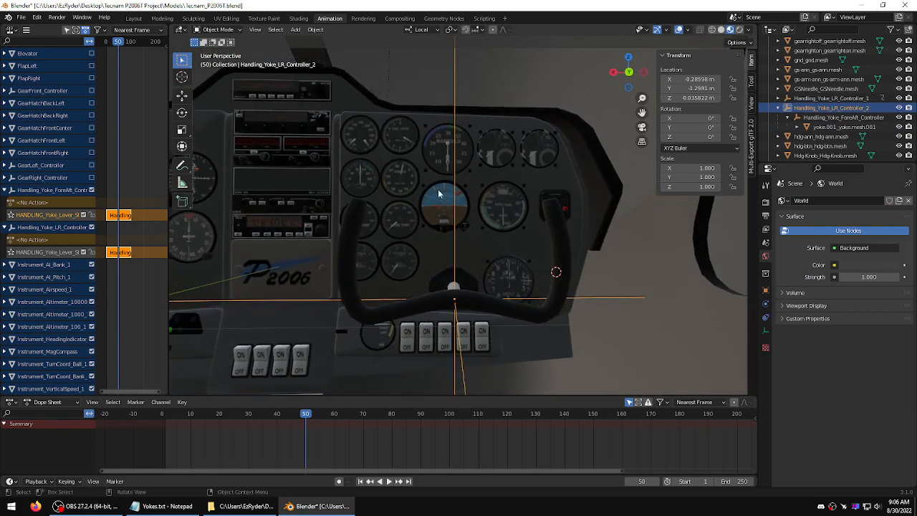
left_click(182, 112)
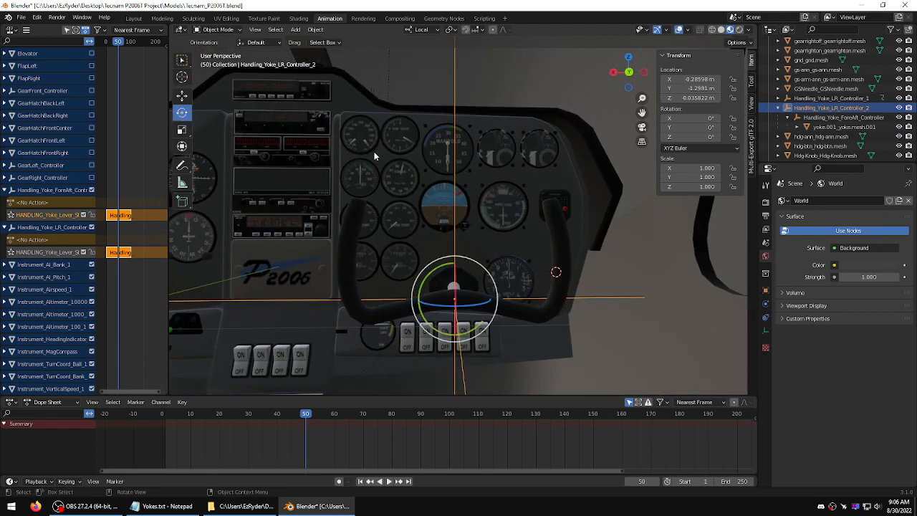
middle_click_drag(375, 153, 377, 151)
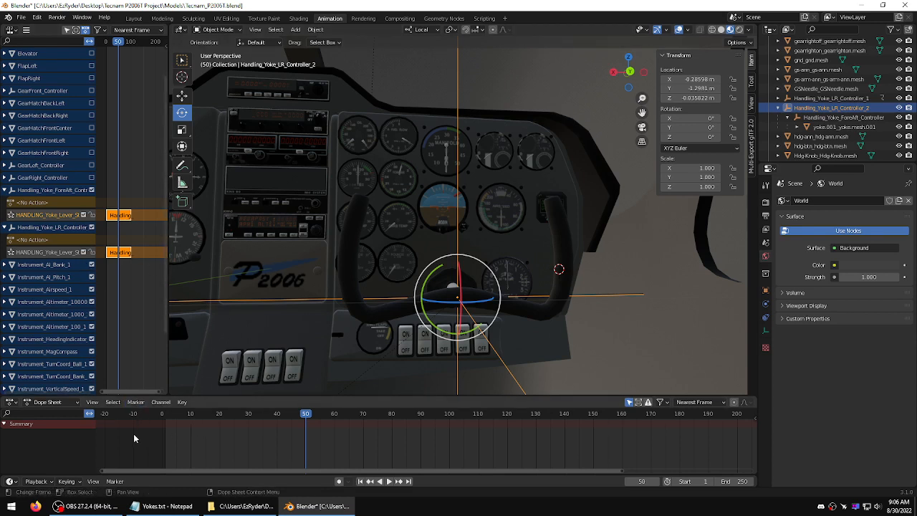
left_click(80, 482)
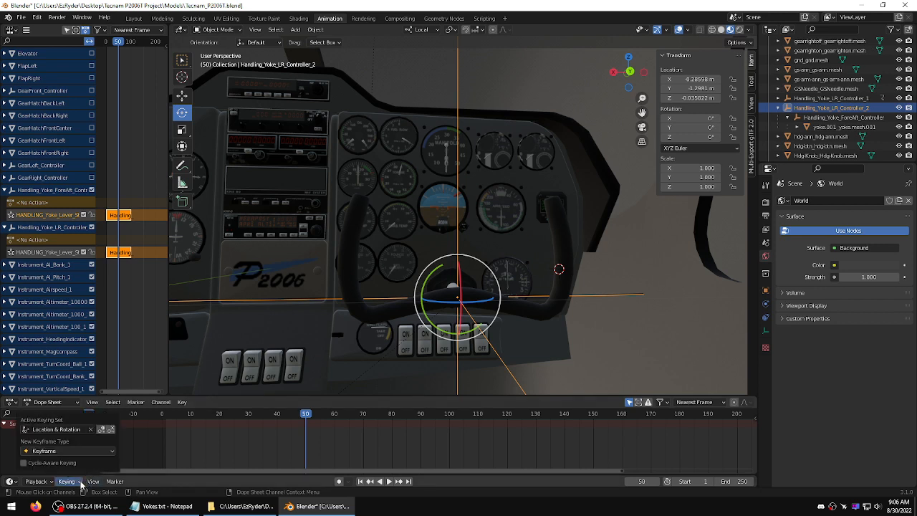
left_click(101, 429)
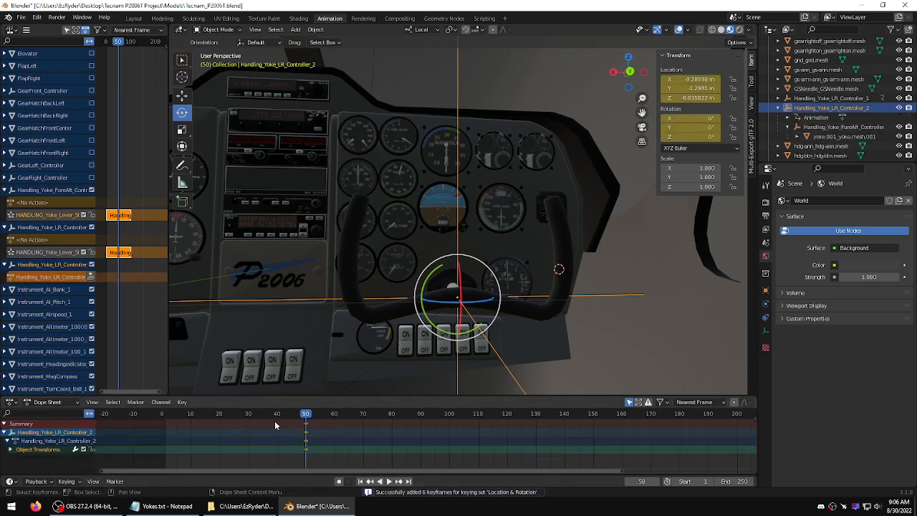
Step: At frame 0, set the Y rotation of Handling_Yoke_LR_Controller_2 to 40° and insert a Location & Rotation keyframe
left_click_drag(309, 417, 160, 416)
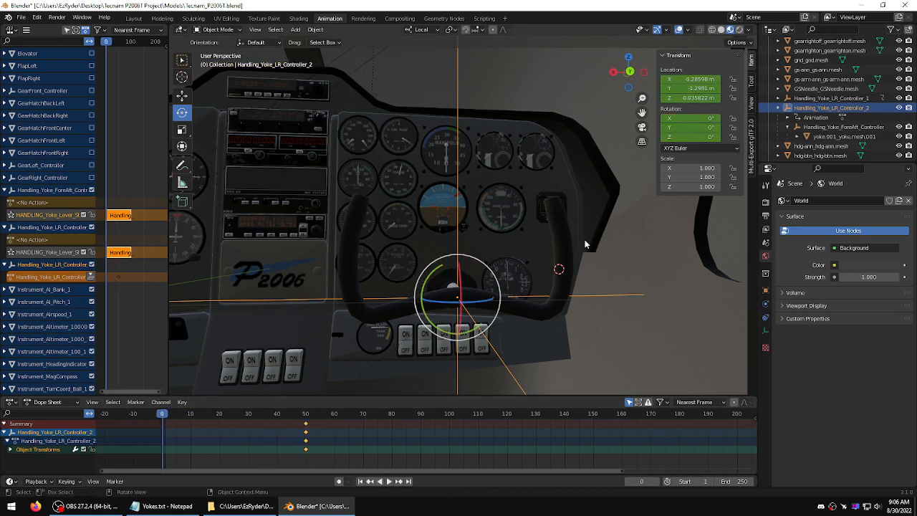
left_click(689, 127)
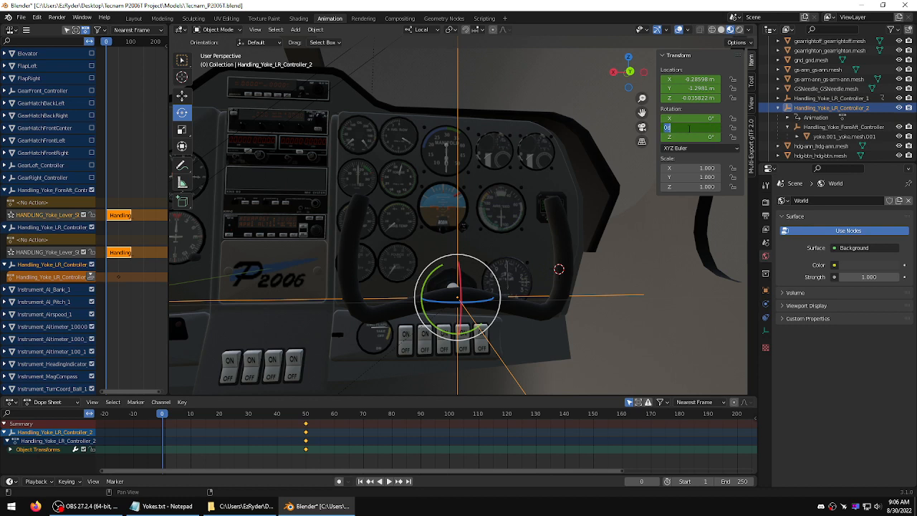
type("40")
key("Return")
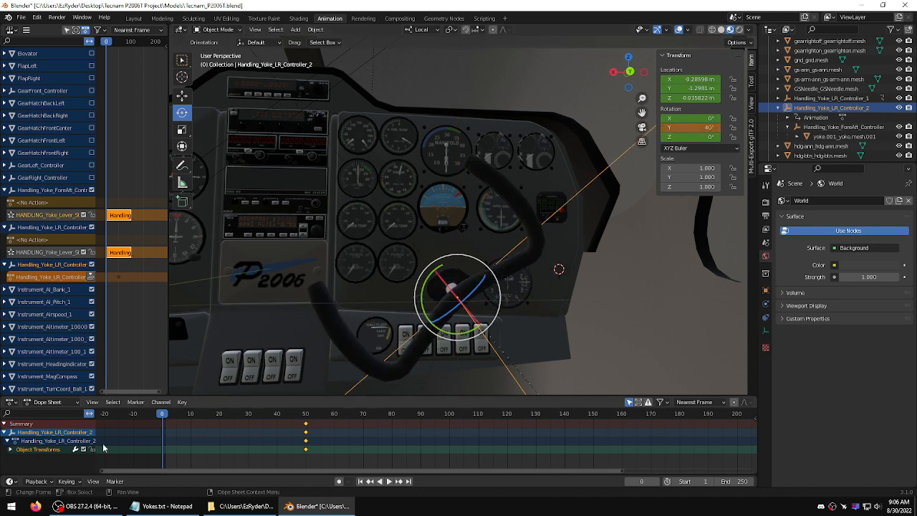
left_click(81, 481)
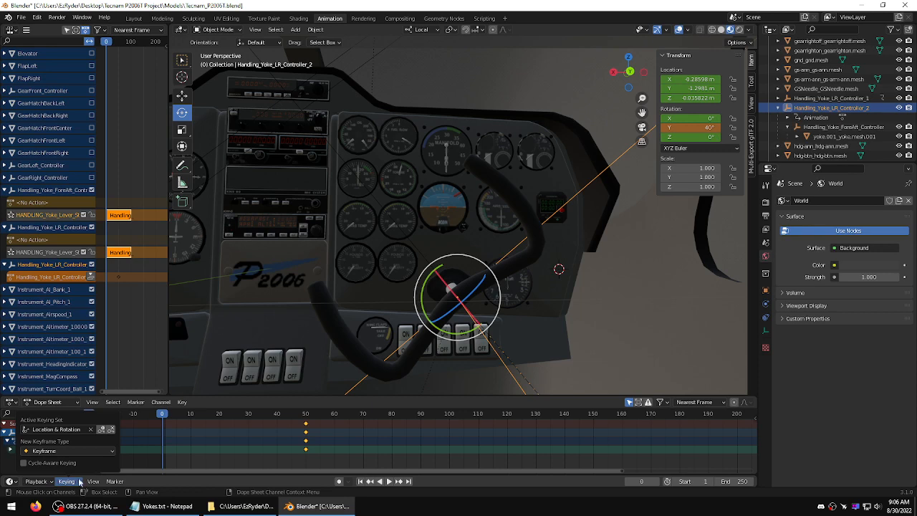
left_click(100, 429)
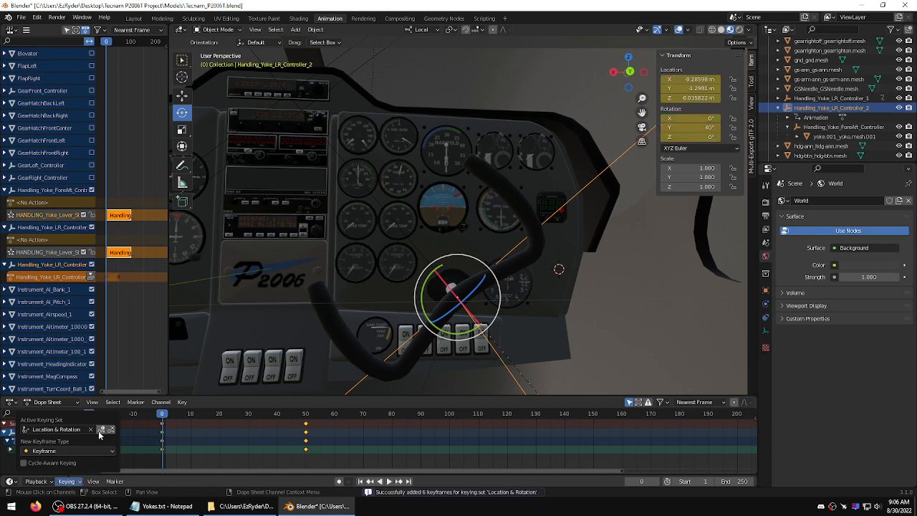
Step: Set the interpolation of Handling_Yoke_LR_Controller_2's keyframes to Linear and play back the animation
right_click(309, 438)
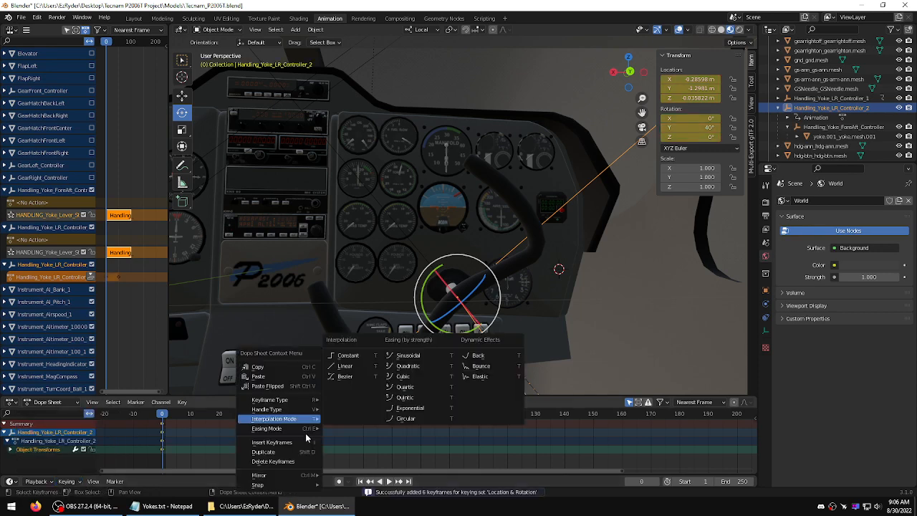
left_click(343, 365)
key("space")
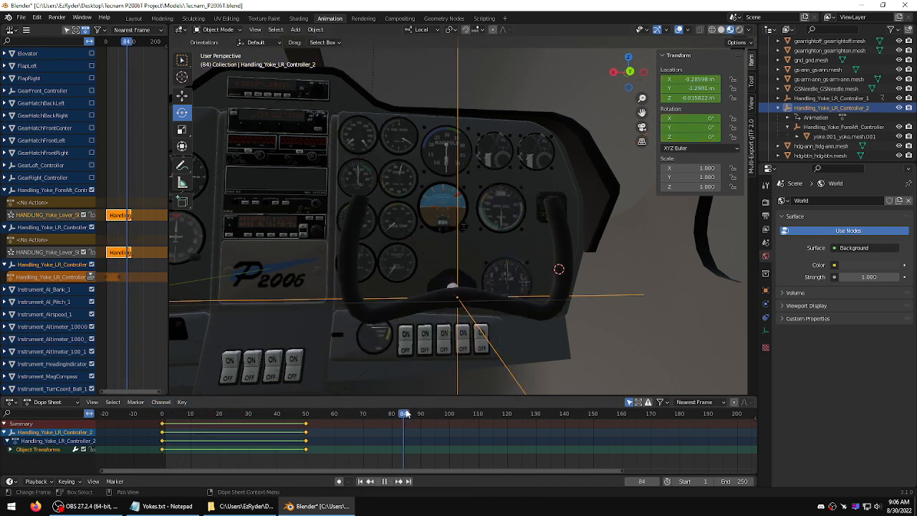
Step: At frame 100, set the Y rotation of Handling_Yoke_LR_Controller_2 to -40° and insert a Location & Rotation keyframe
left_click_drag(443, 414, 450, 414)
key("space")
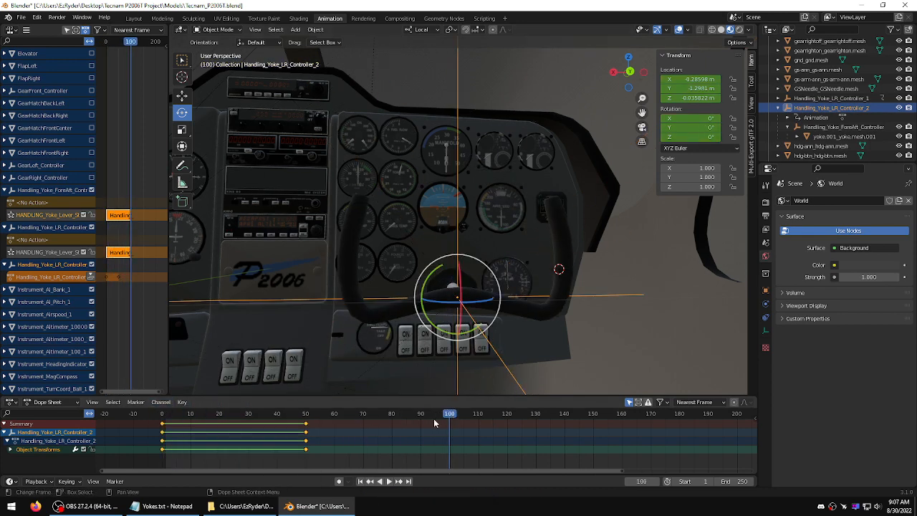
left_click(694, 126)
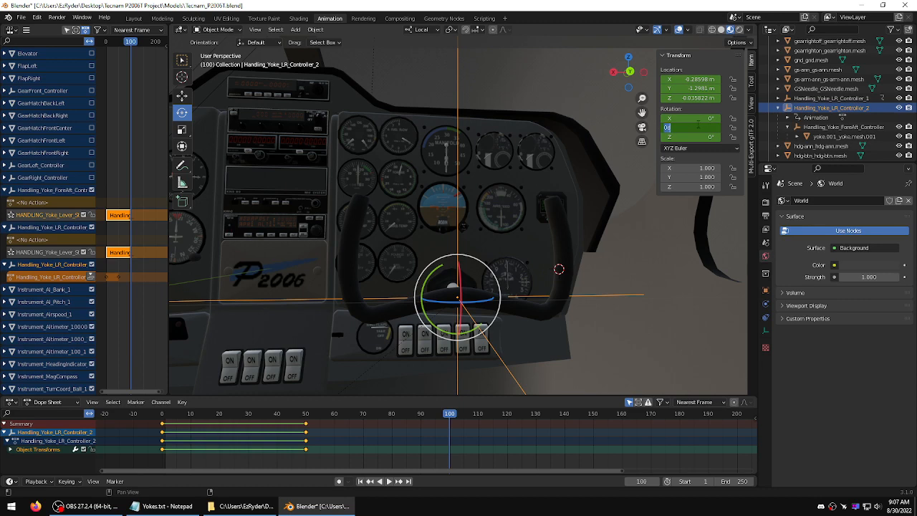
key("BackSpace")
type("-40")
key("Return")
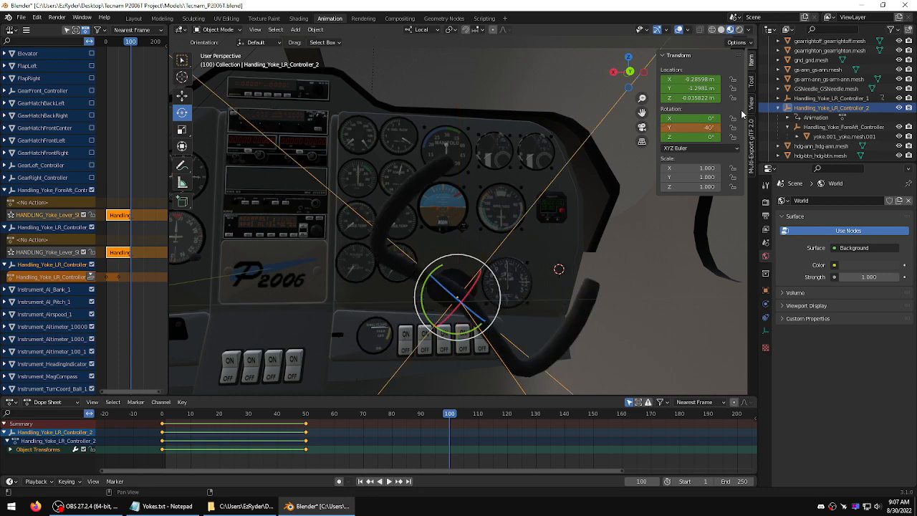
left_click(68, 481)
left_click(101, 433)
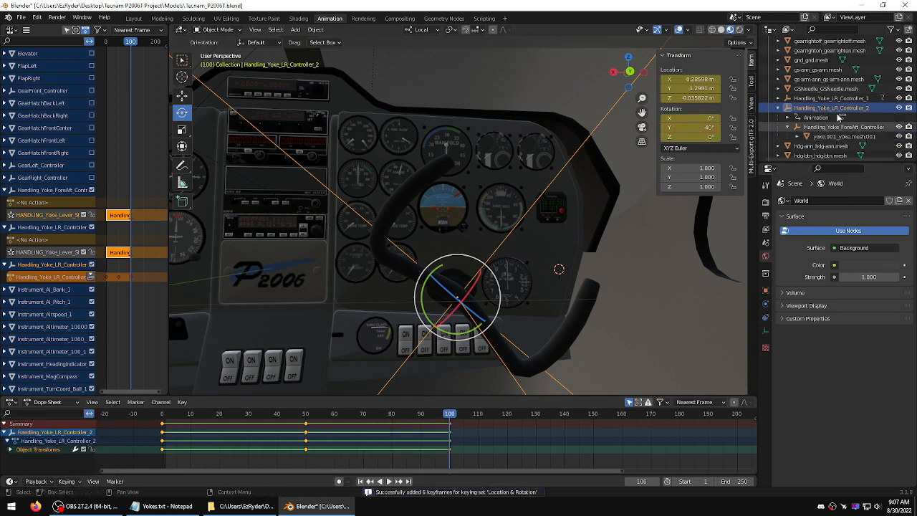
Step: Return to frame 50, push the Handling_Yoke_LR_Controller_2 action down to an NLA track, and name it HANDLING_Yoke_Lever_StickLR, copied from Yokes.txt in Notepad
left_click_drag(449, 415, 305, 435)
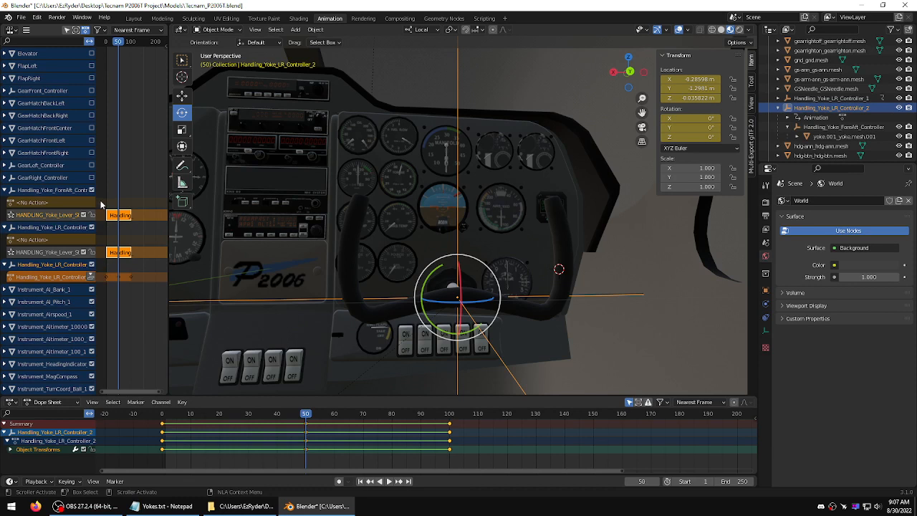
left_click(90, 276)
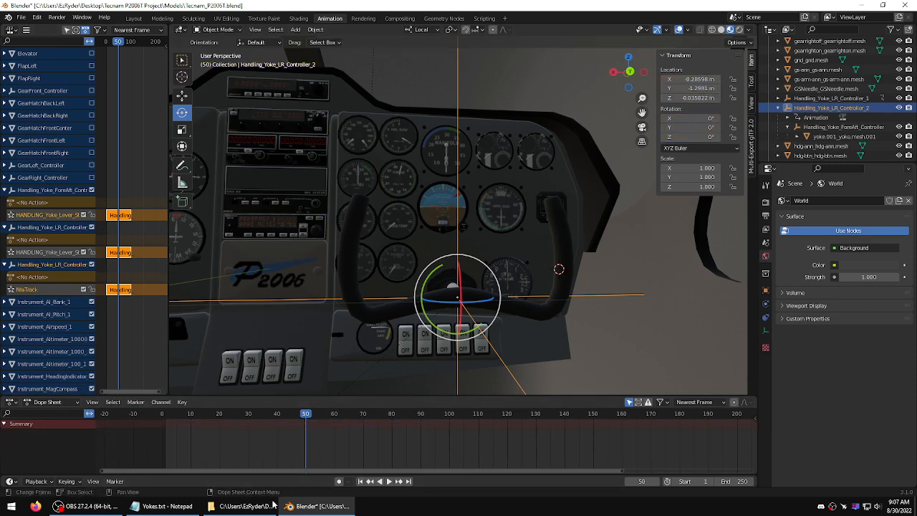
left_click(167, 506)
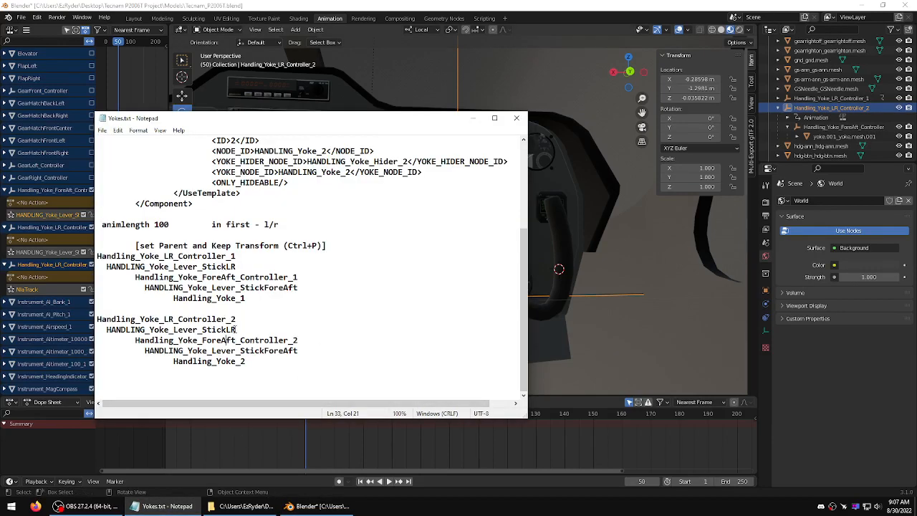
left_click_drag(226, 320, 236, 330)
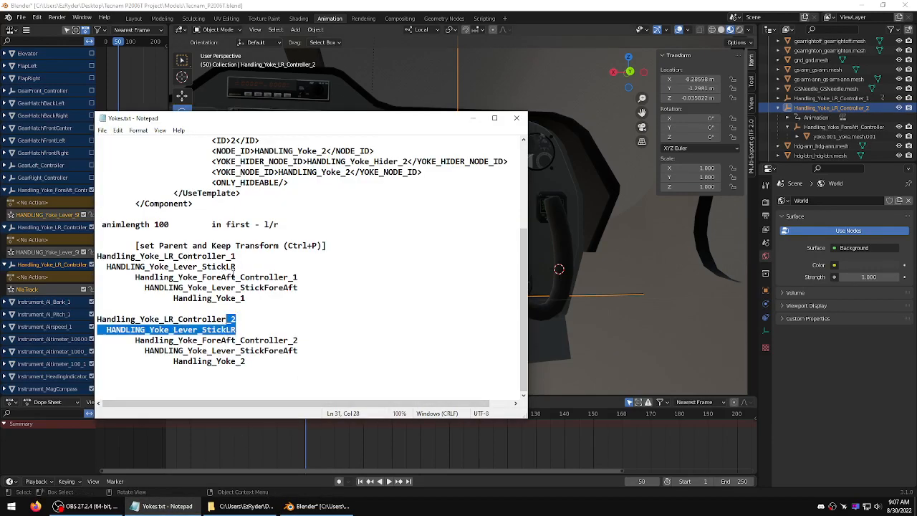
left_click_drag(237, 266, 106, 266)
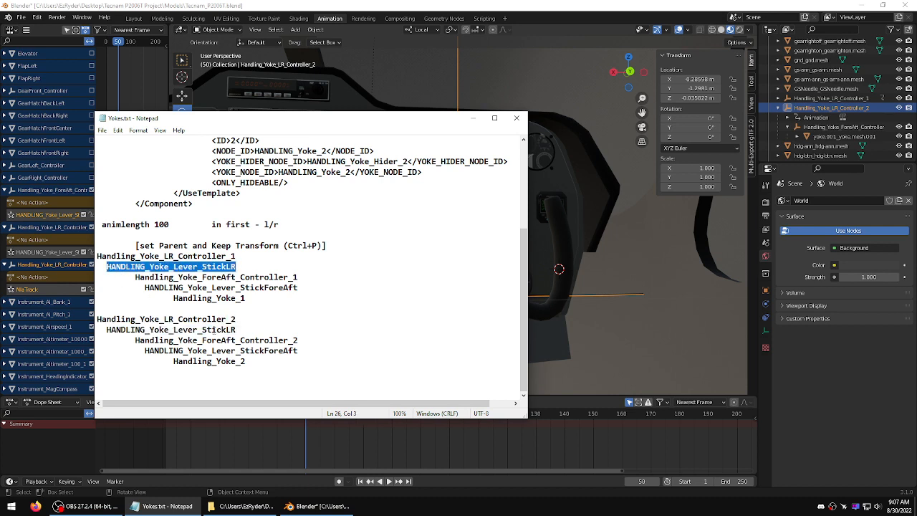
left_click_drag(237, 331, 106, 330)
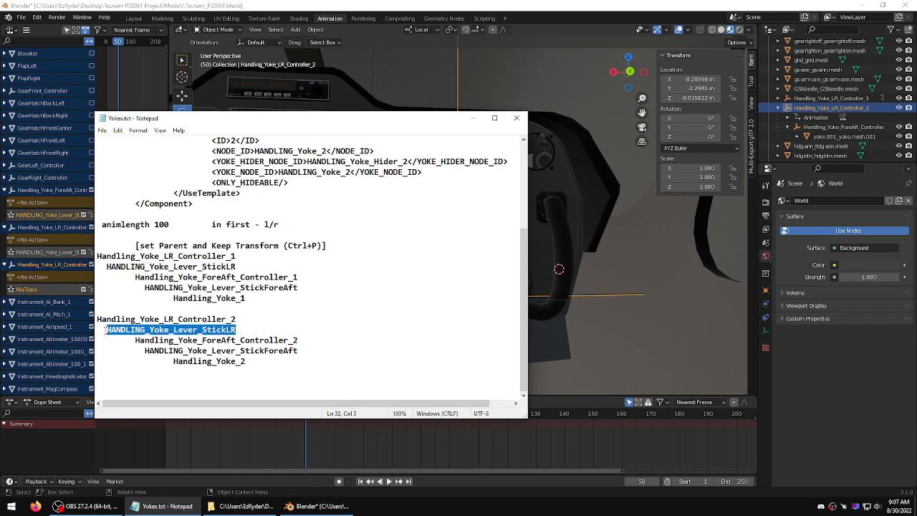
right_click(112, 331)
left_click(137, 358)
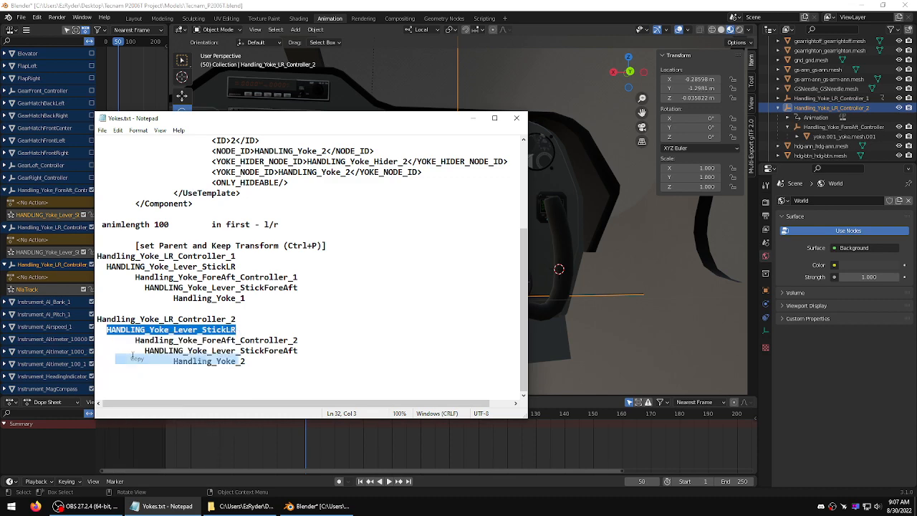
left_click(327, 7)
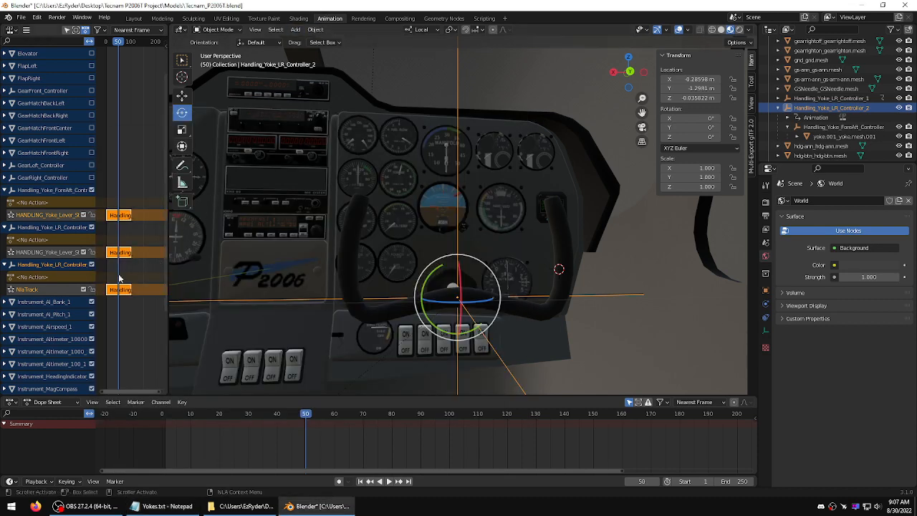
double_click(26, 289)
key("ctrl+v")
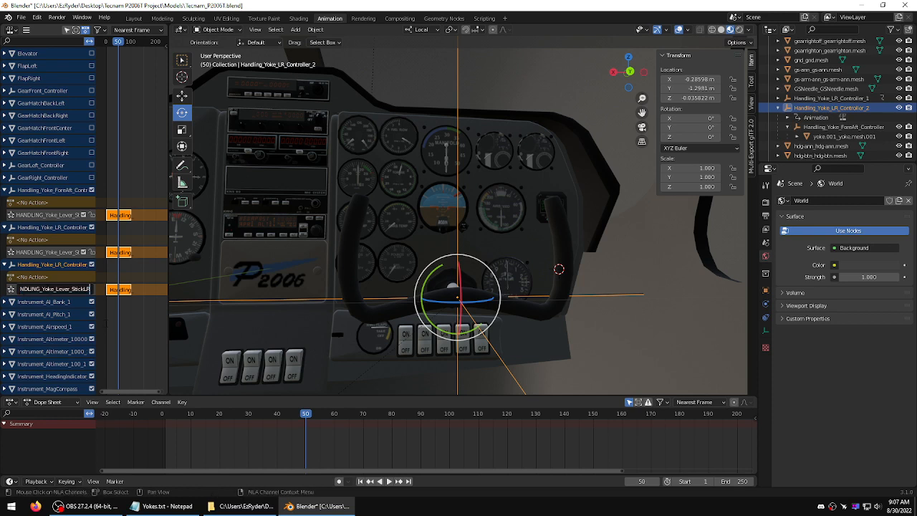
key("Return")
Step: Disable the NLA tracks of the three already animated yoke controllers
left_click(64, 262)
left_click(88, 227)
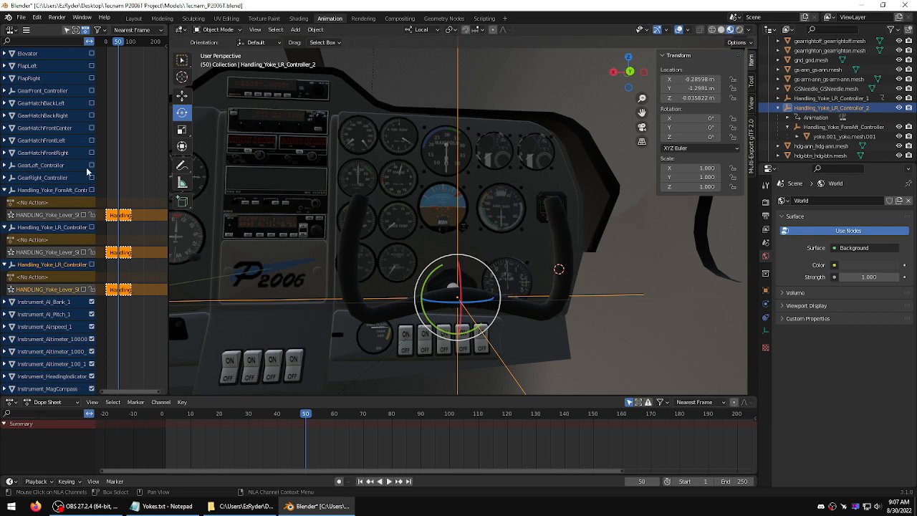
mouse_move(305, 414)
left_mouse_down()
mouse_move(227, 411)
mouse_move(305, 413)
left_mouse_up()
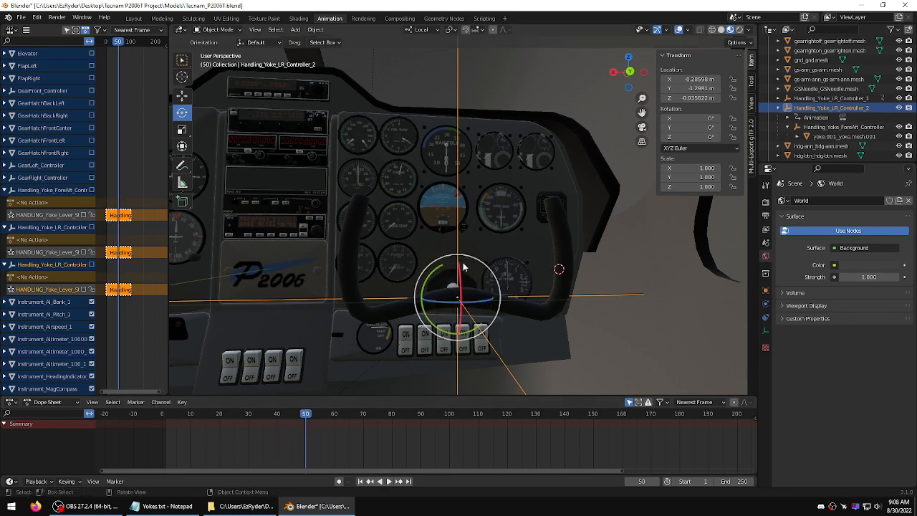
Step: Select Handling_Yoke_ForeAft_Controller_2 with the Move tool and insert a Location & Rotation keyframe at frame 50 in its neutral position
left_click(814, 127)
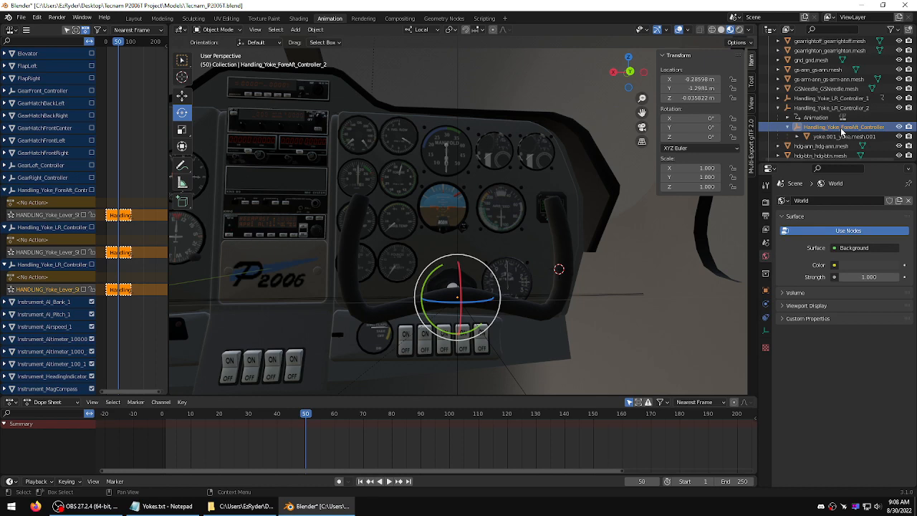
left_click(182, 95)
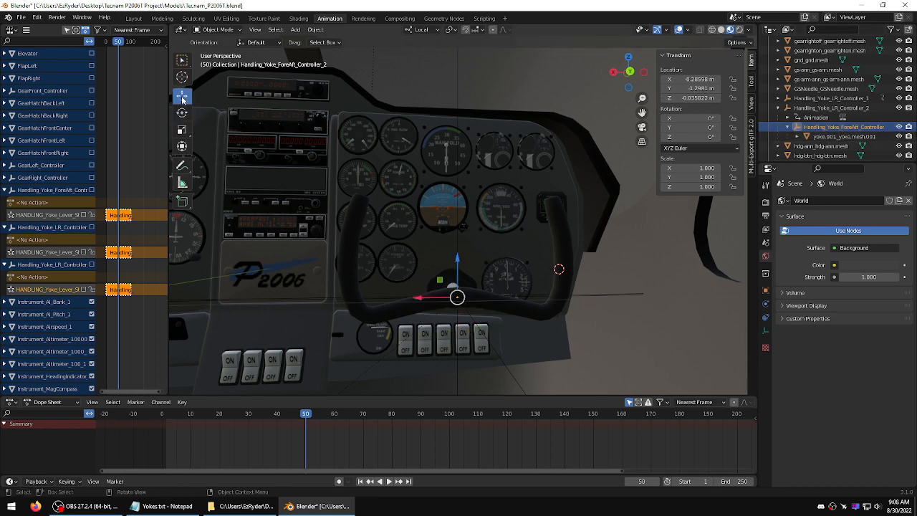
middle_click_drag(333, 169, 350, 179)
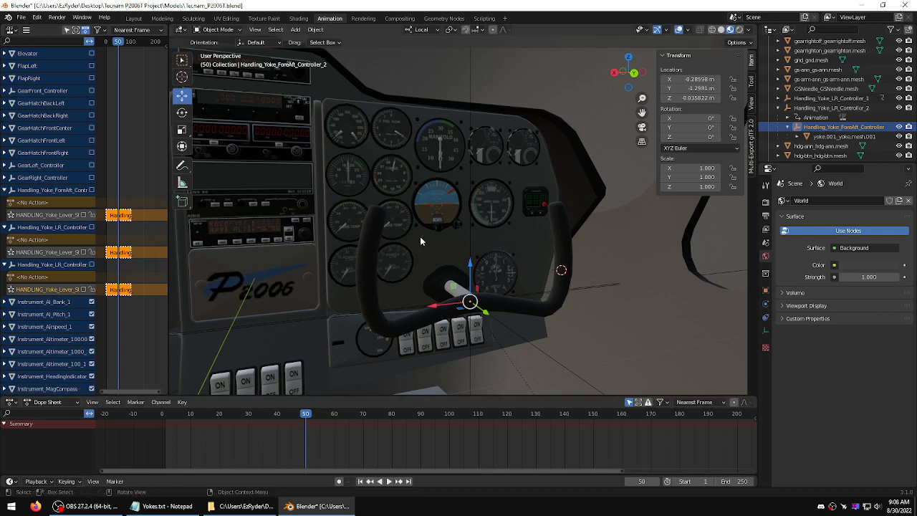
left_click(79, 483)
left_click(102, 430)
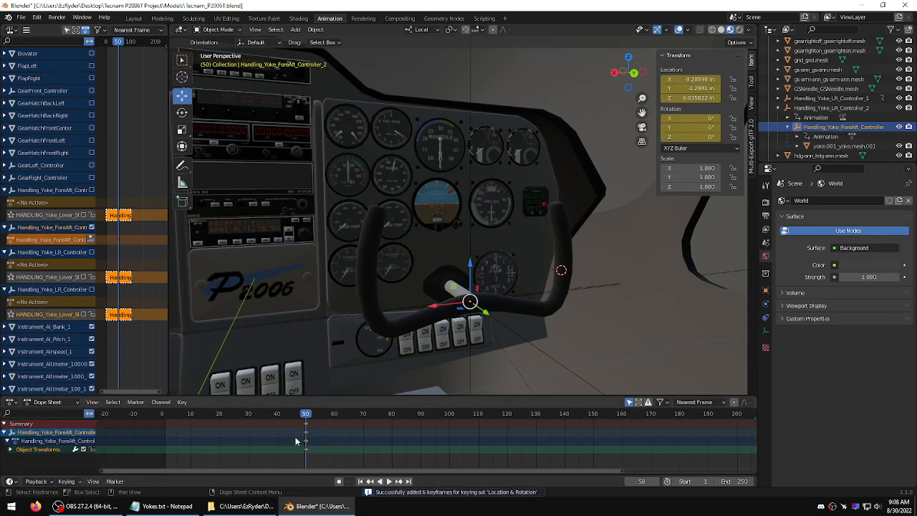
Step: At frame 0, move Handling_Yoke_ForeAft_Controller_2 toward the panel along local Y to about -1.372 m and insert a Location & Rotation keyframe
left_click_drag(308, 415, 161, 417)
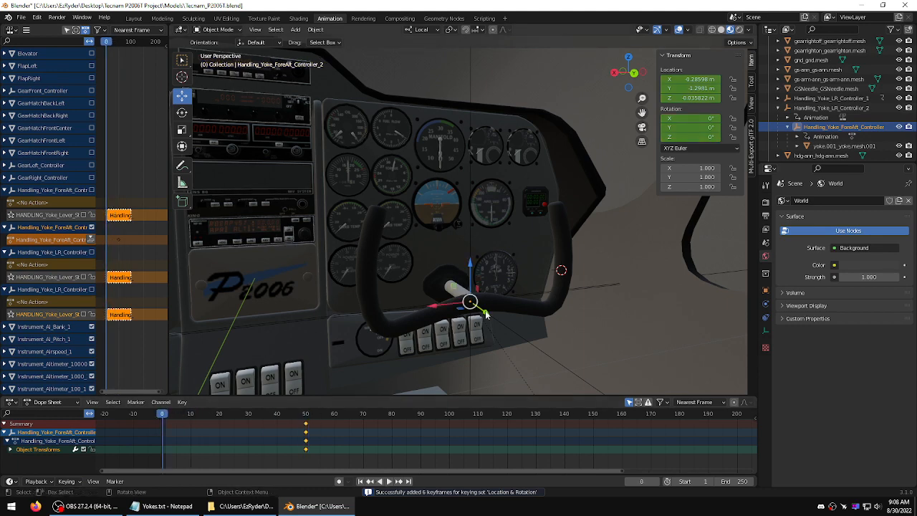
key("g")
key("y")
key("y")
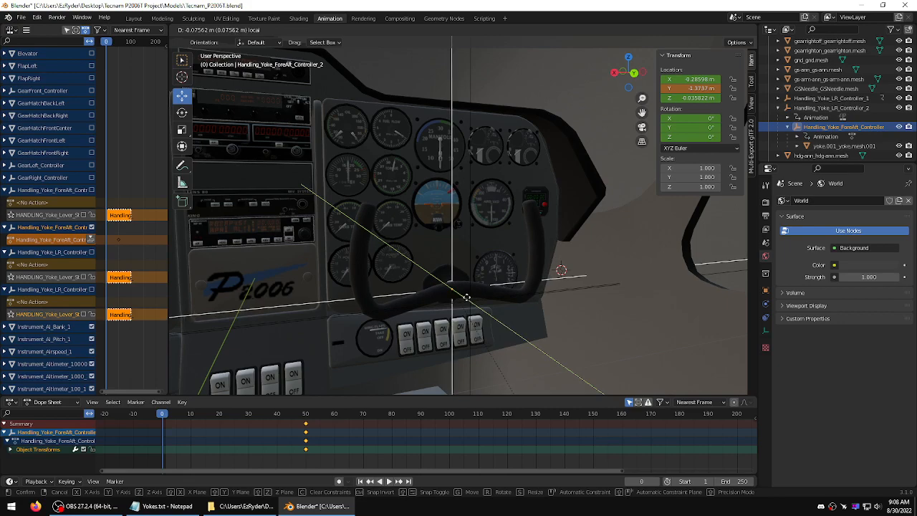
left_click(466, 296)
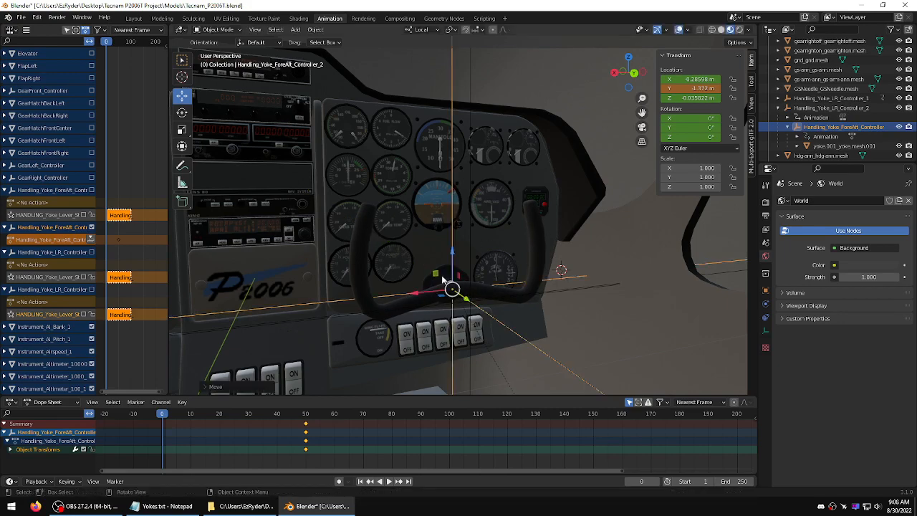
middle_click_drag(442, 279, 425, 306)
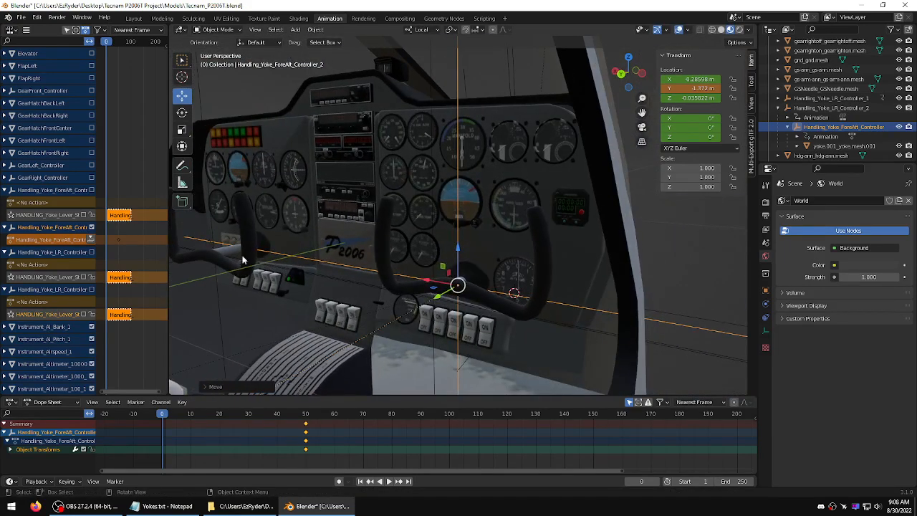
middle_click_drag(371, 308, 290, 369)
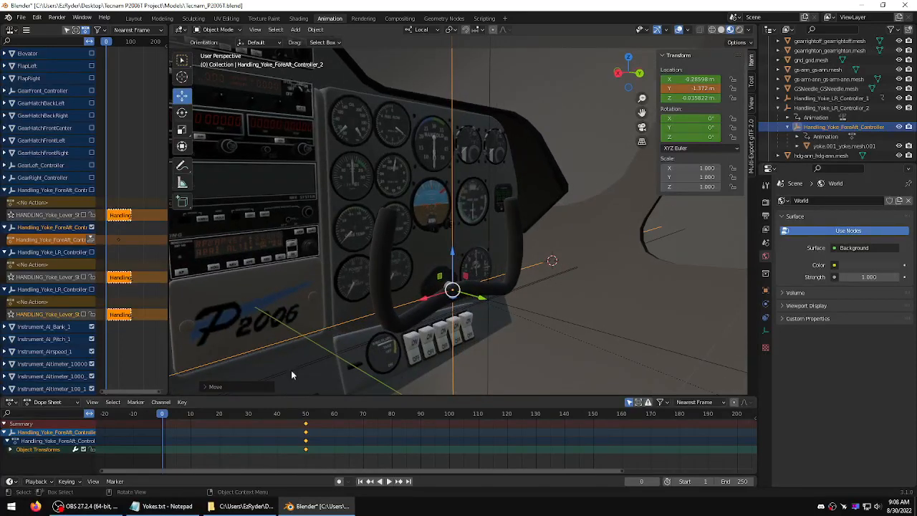
left_click(67, 481)
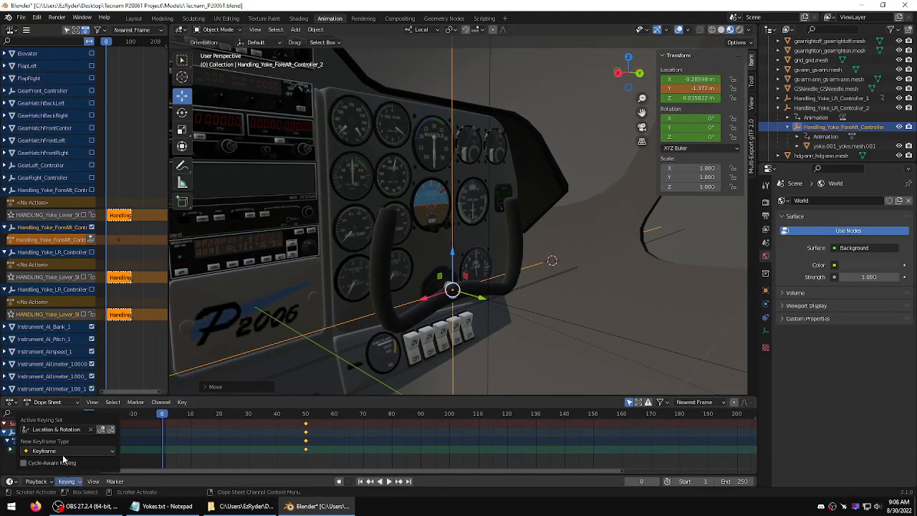
left_click(101, 429)
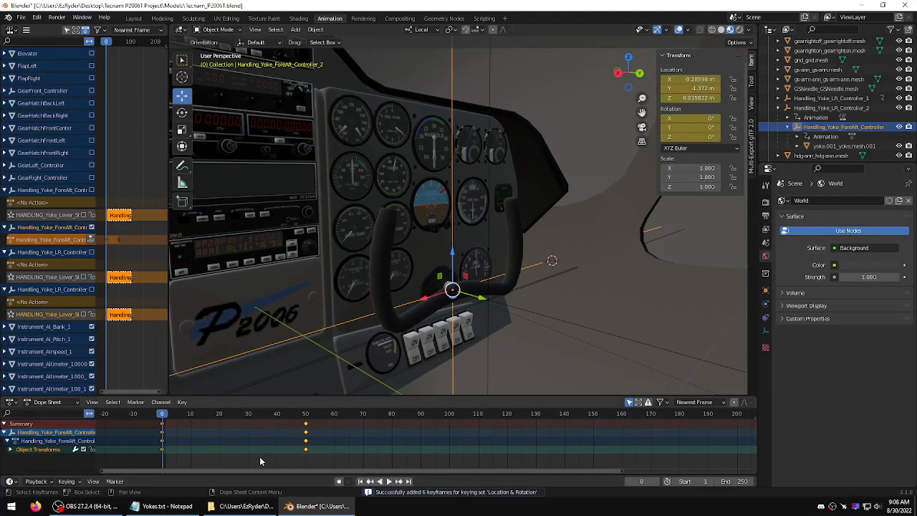
Step: Set the interpolation of Handling_Yoke_ForeAft_Controller_2's keyframes to Linear and play back the animation
right_click(306, 438)
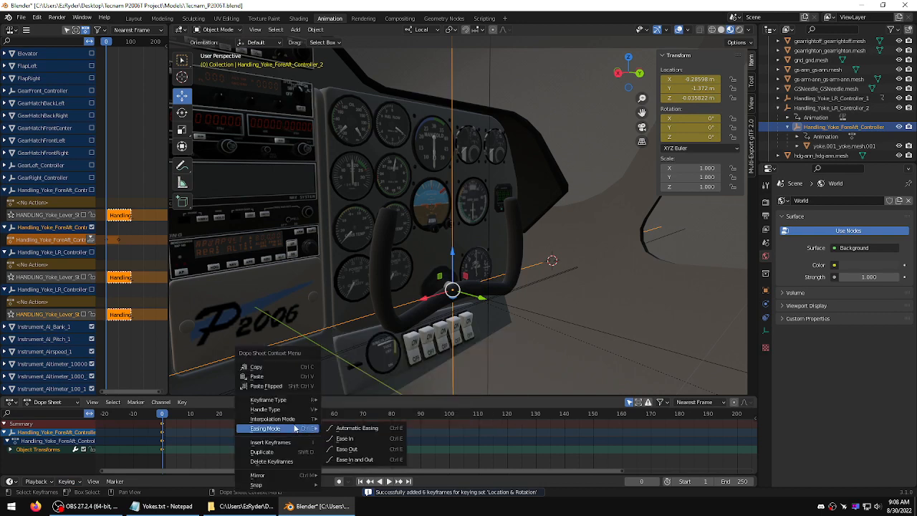
left_click(343, 376)
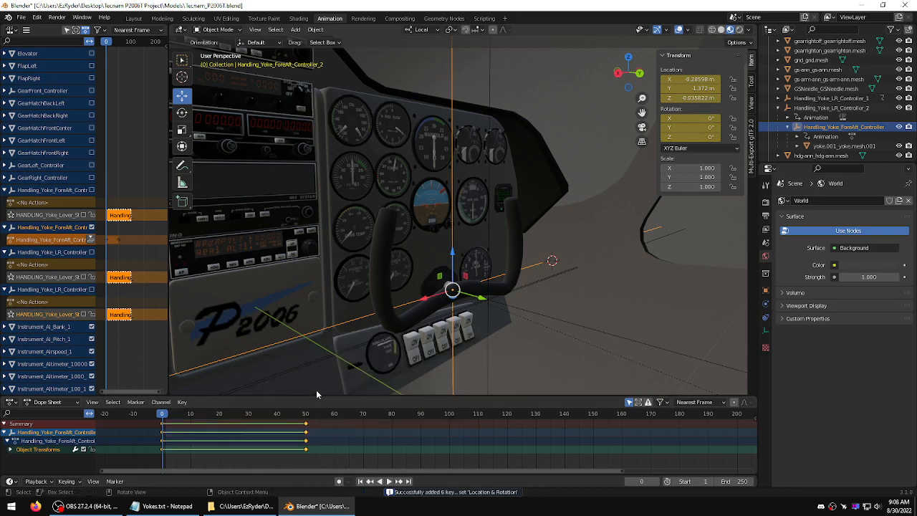
key("space")
Step: At frame 100, move Handling_Yoke_ForeAft_Controller_2 away from the panel to about -1.2292 m in Y and insert a Location & Rotation keyframe
left_click_drag(175, 416, 449, 416)
left_click(384, 480)
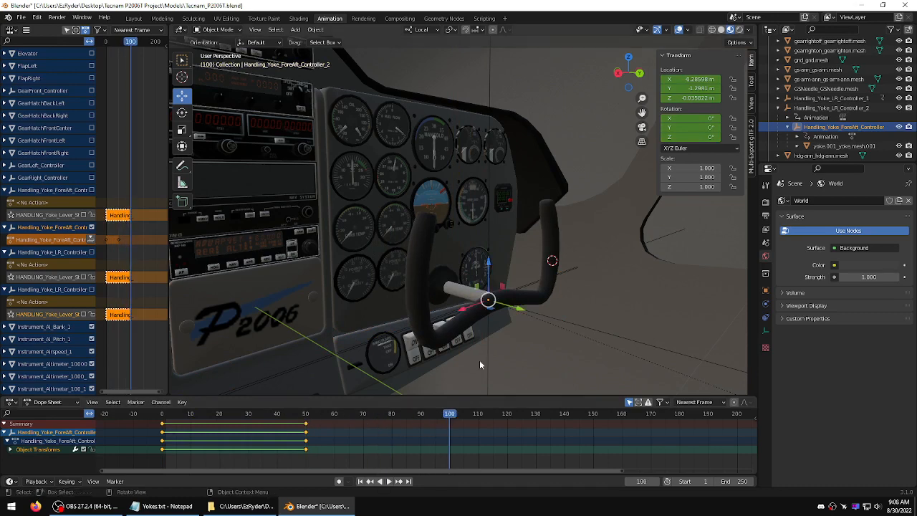
left_click_drag(520, 303, 560, 315)
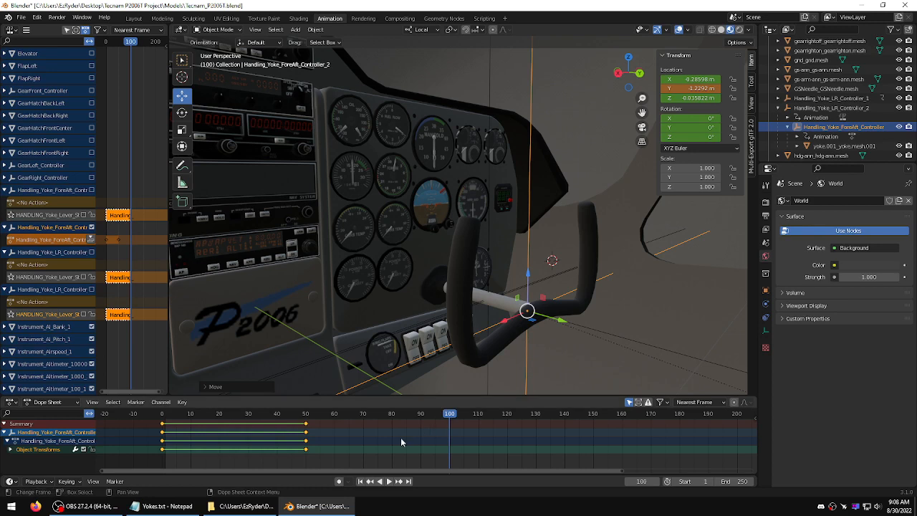
left_click(81, 481)
left_click(105, 438)
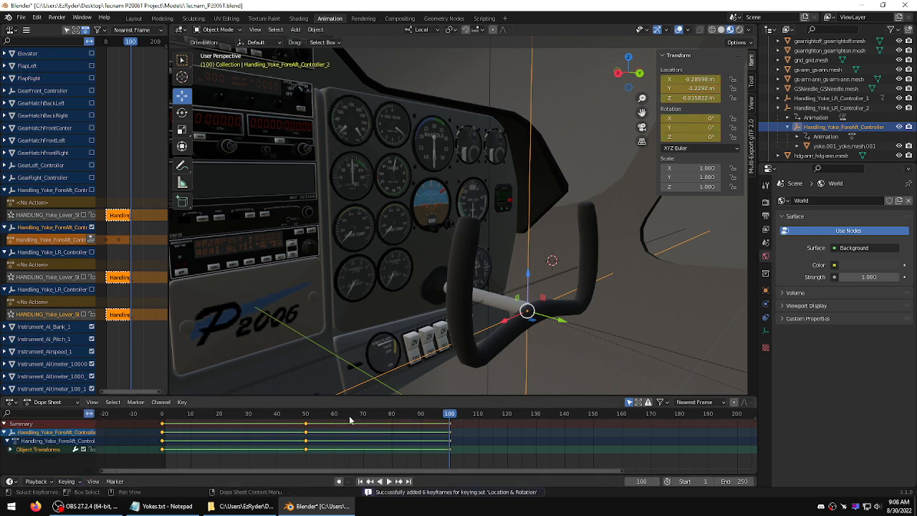
Step: Return to frame 50 and push the Handling_Yoke_ForeAft_Controller_2 action down to an NLA track
left_click_drag(452, 414, 305, 425)
left_click(487, 299)
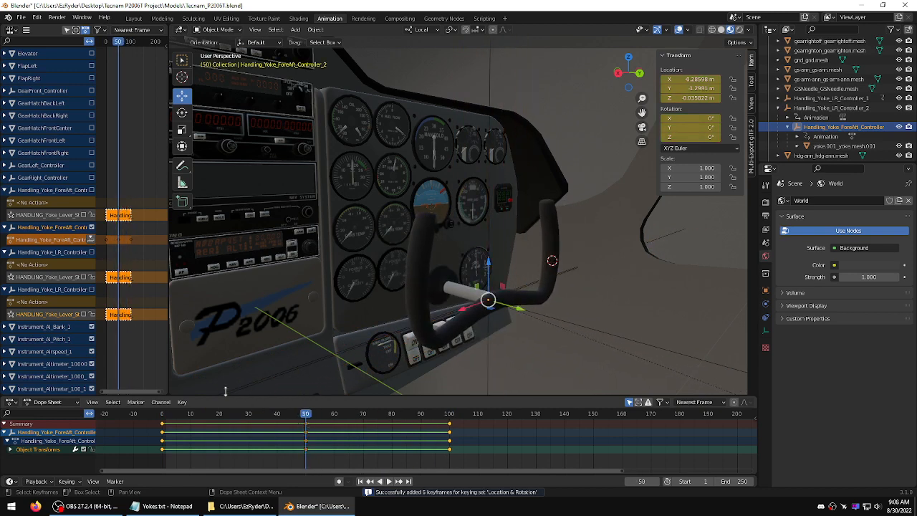
left_click(91, 238)
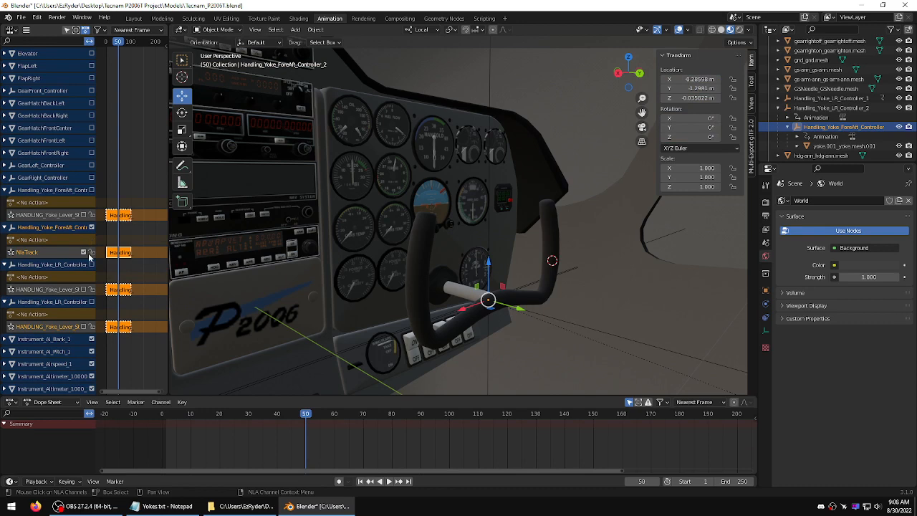
Step: Rename the NLA track of Handling_Yoke_ForeAft_Controller_2 as HANDLING_Yoke_Lever_StickForeAft, copying the name from Yokes.txt in Notepad
left_click(164, 506)
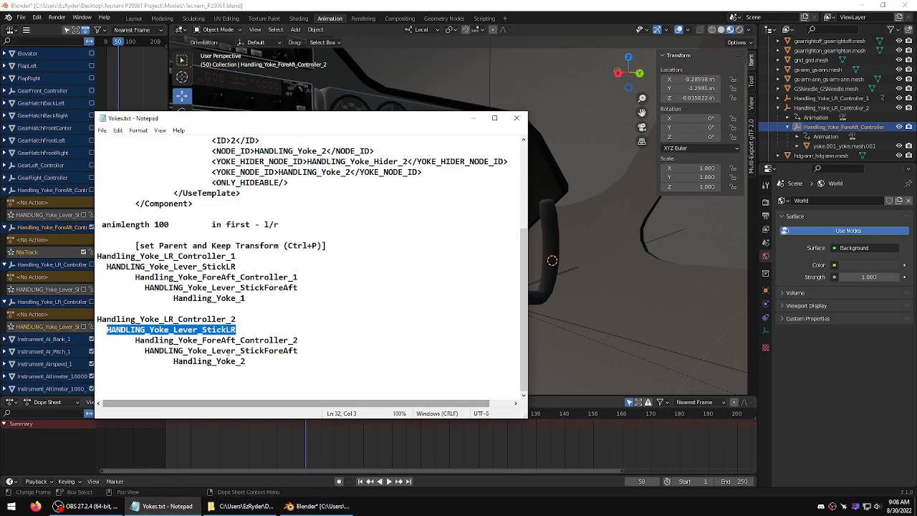
left_click(235, 341)
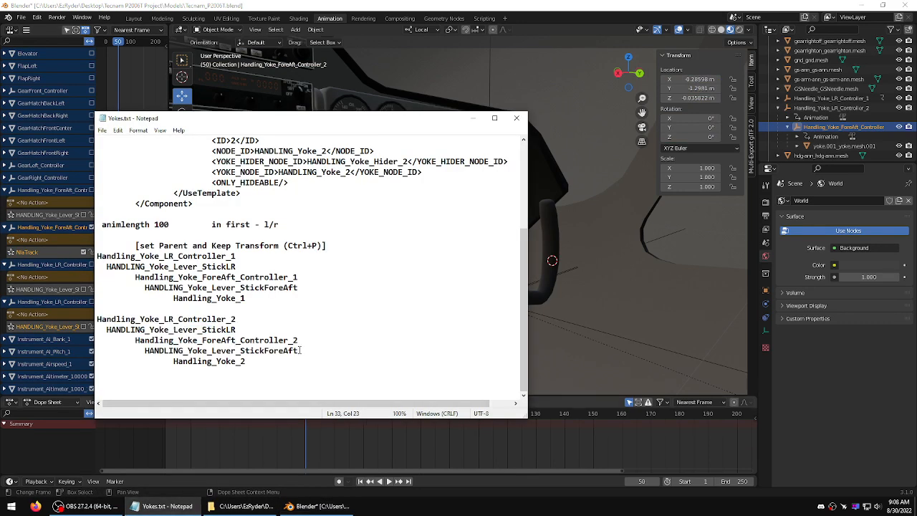
left_click_drag(300, 350, 144, 351)
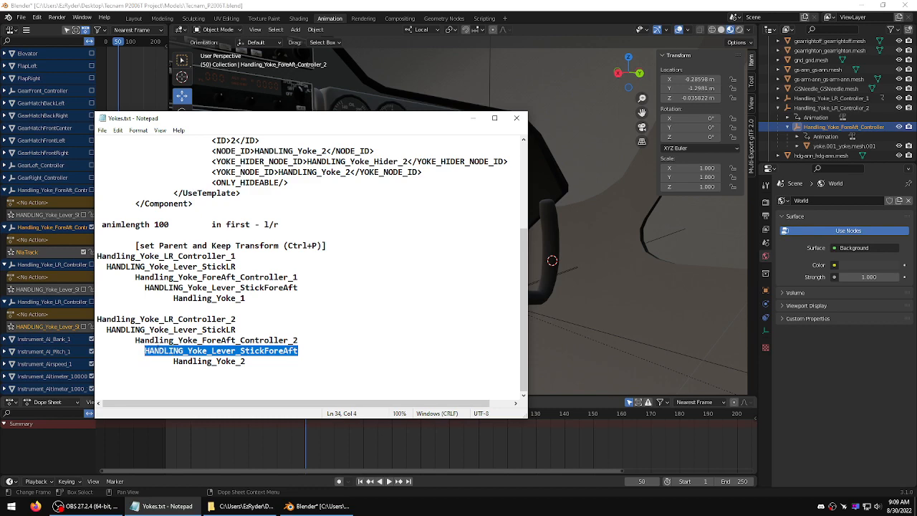
right_click(162, 348)
left_click(184, 378)
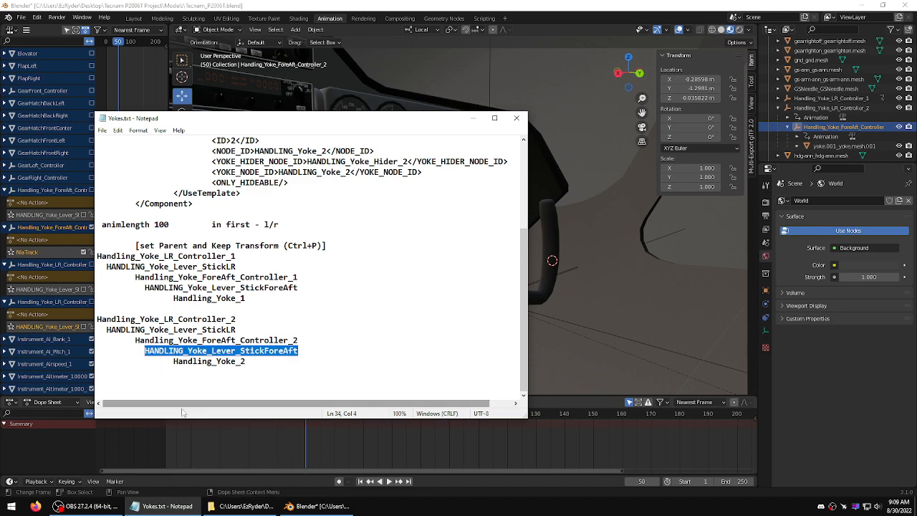
left_click(146, 452)
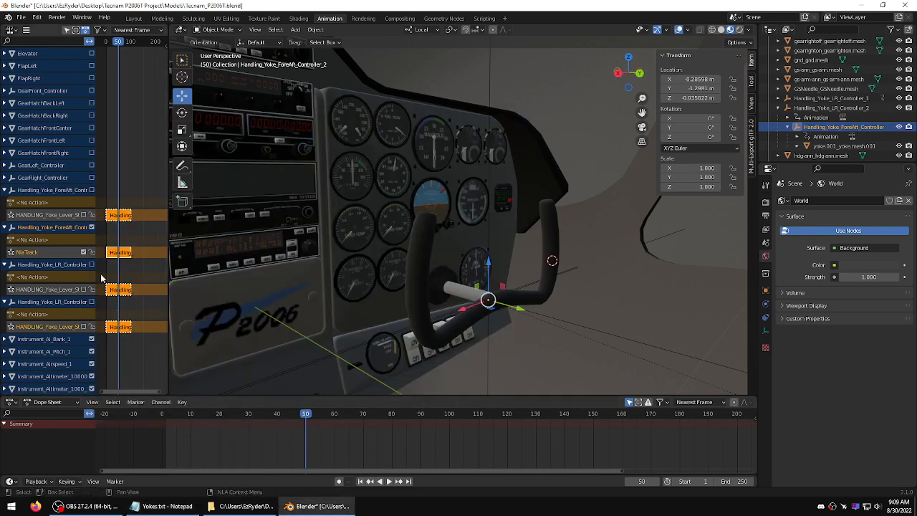
double_click(25, 253)
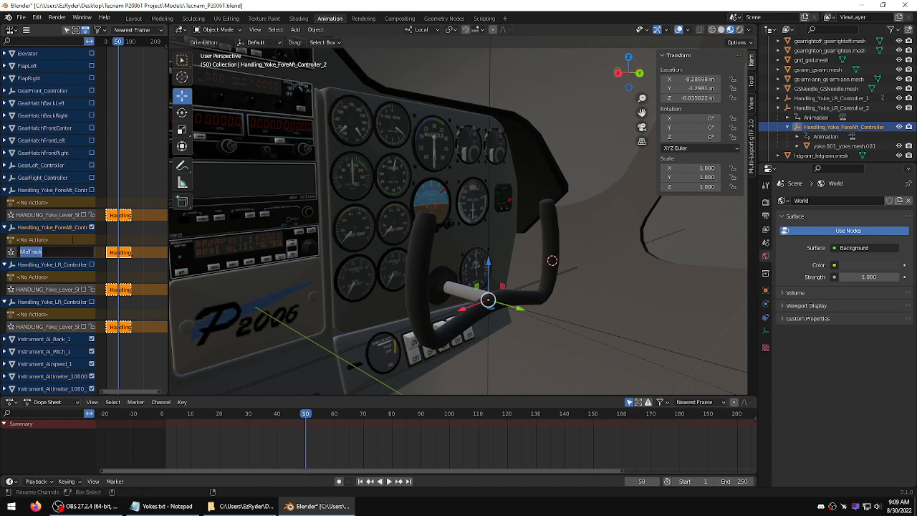
key("ctrl+v")
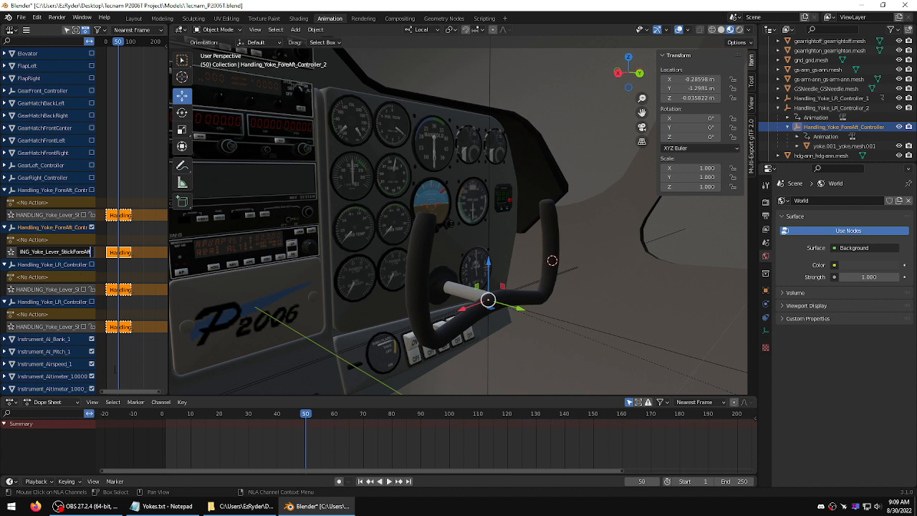
key("Return")
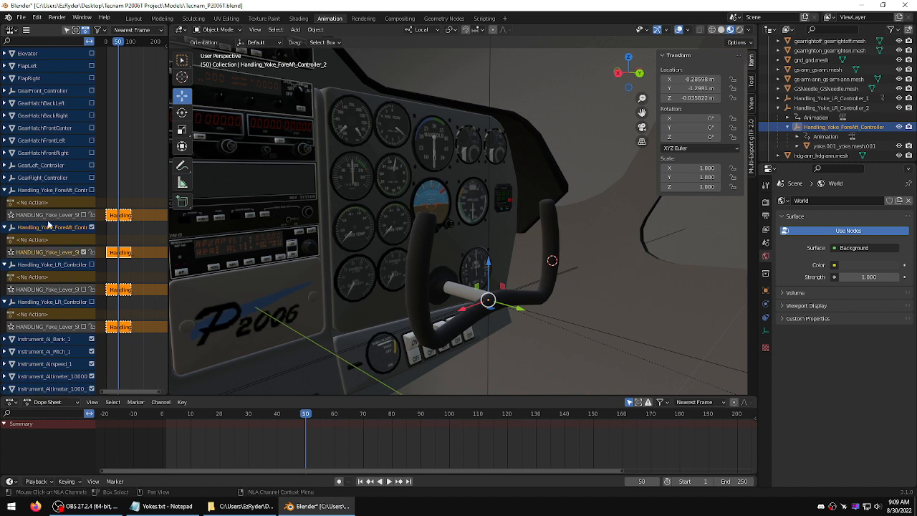
Step: Enable the NLA tracks of all four yoke controllers, play back both yokes' combined animation, and return to frame 50
left_click(90, 190)
middle_click_drag(379, 307, 294, 327)
key("shift+Left")
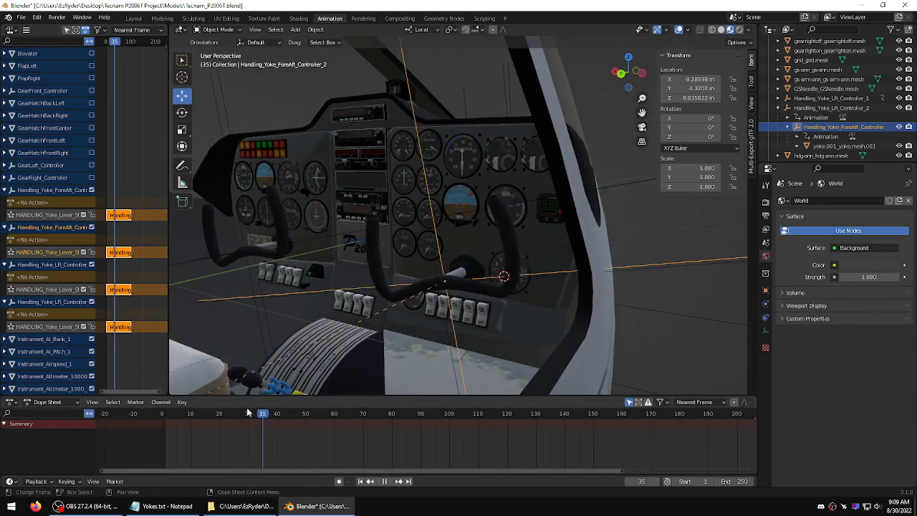
key("space")
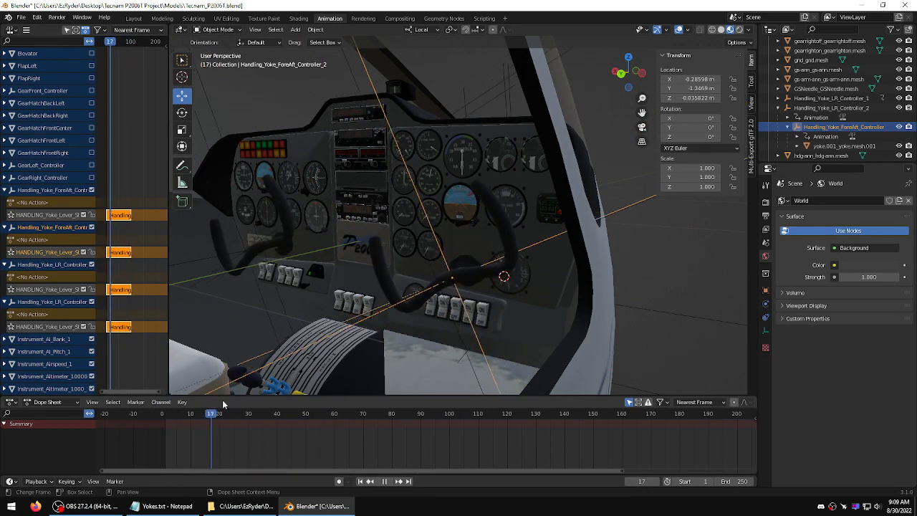
left_click_drag(278, 412, 306, 412)
scroll(356, 333, "down", 1)
middle_click_drag(355, 333, 420, 356)
scroll(432, 371, "down", 2)
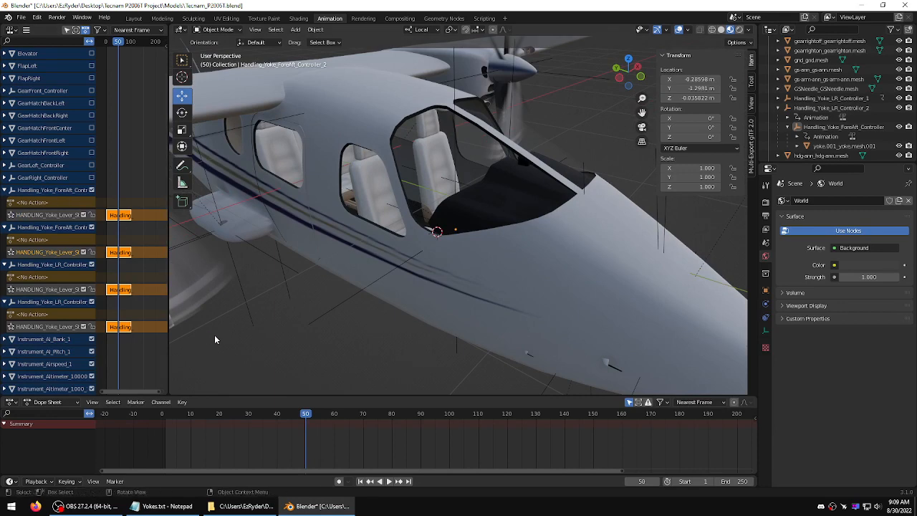
Step: Switch to Yokes.txt in Notepad, add "(50% bias)" after "animlength 100" and save the file
left_click(164, 507)
left_click(244, 350)
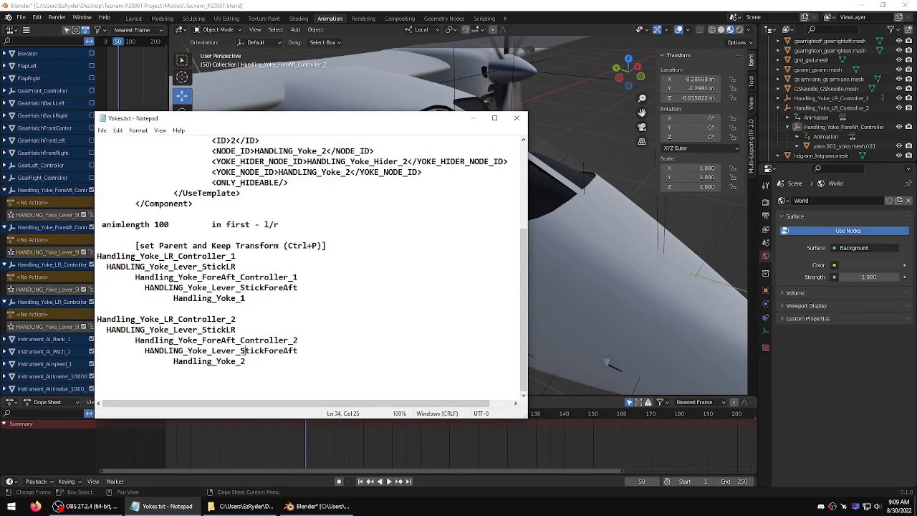
left_click_drag(251, 360, 97, 318)
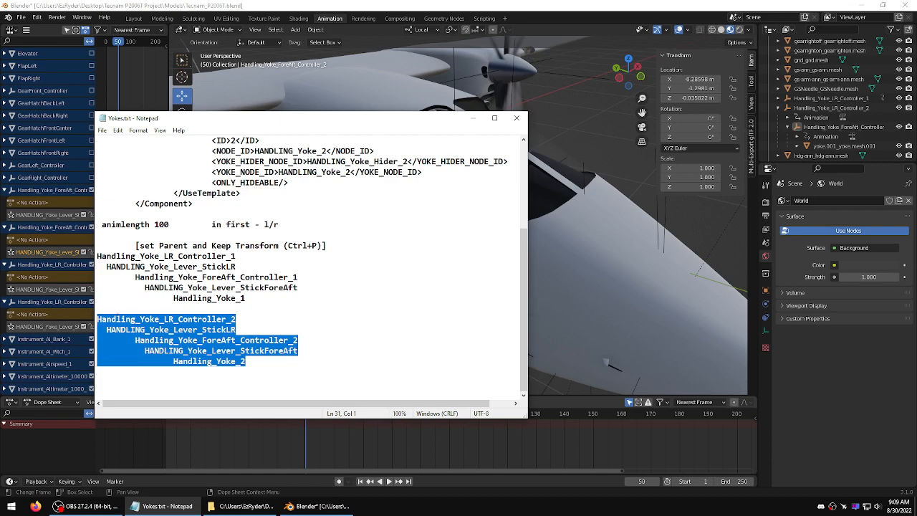
scroll(194, 303, "up", 3)
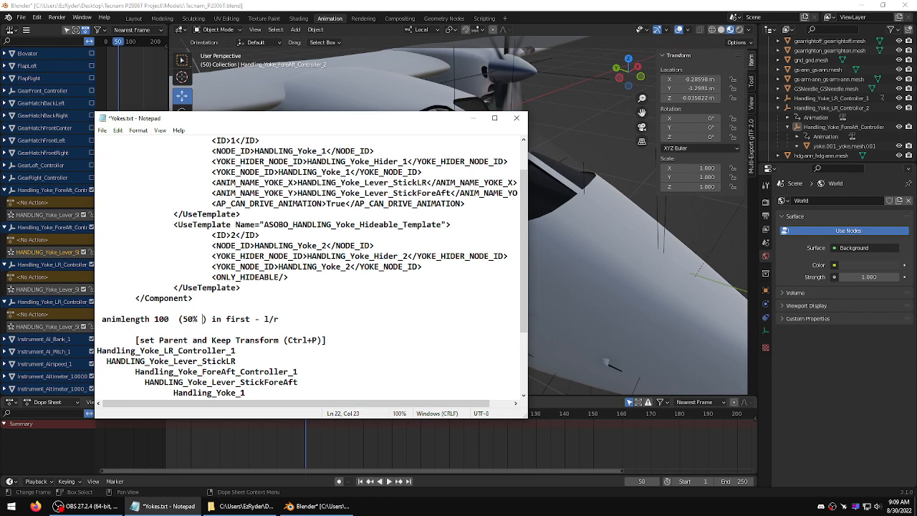
type("bias")
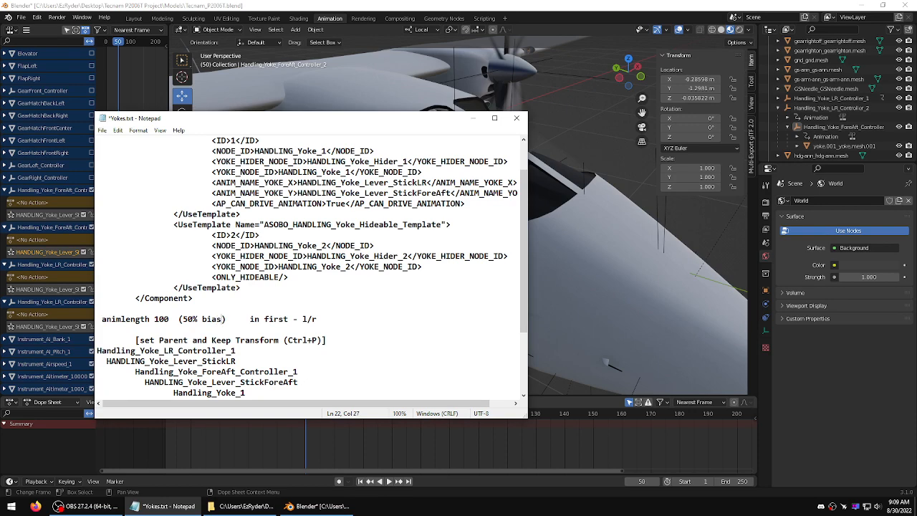
left_click(102, 131)
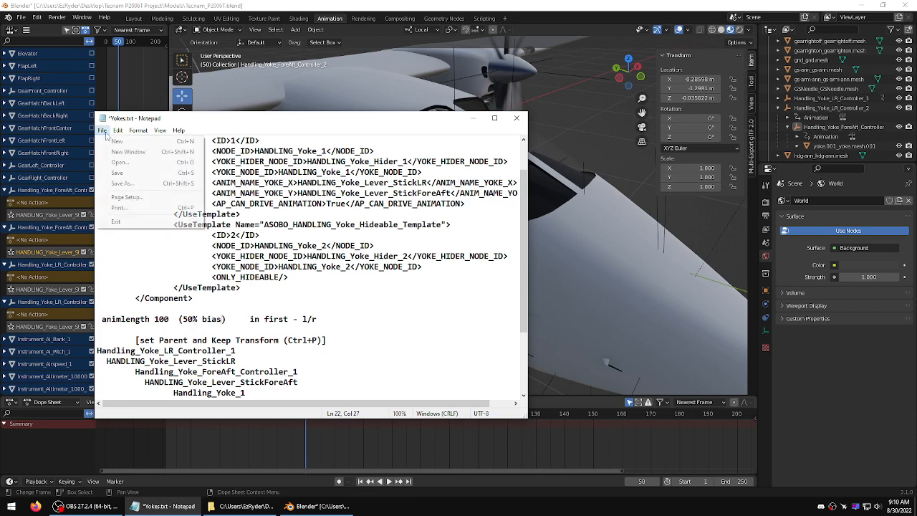
left_click(122, 173)
left_click(514, 121)
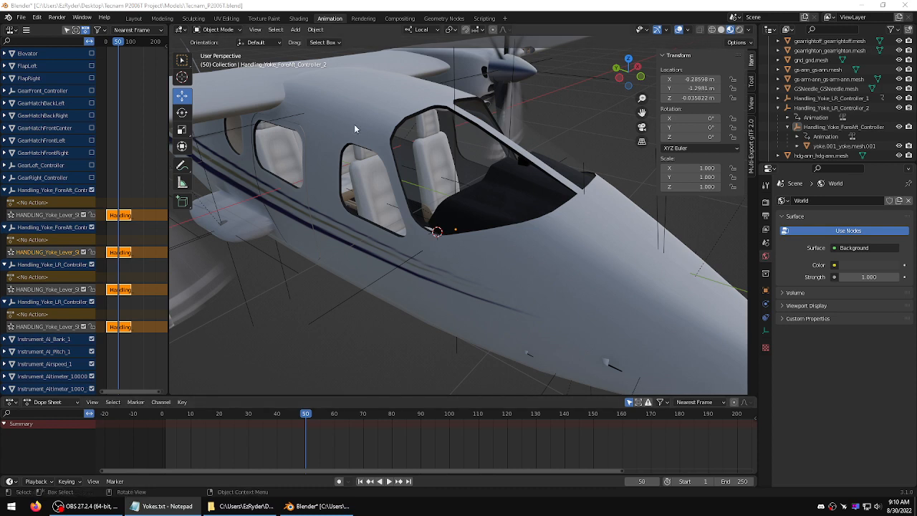
Step: Save the Tecnam_P2006T.blend project in Blender
left_click(22, 18)
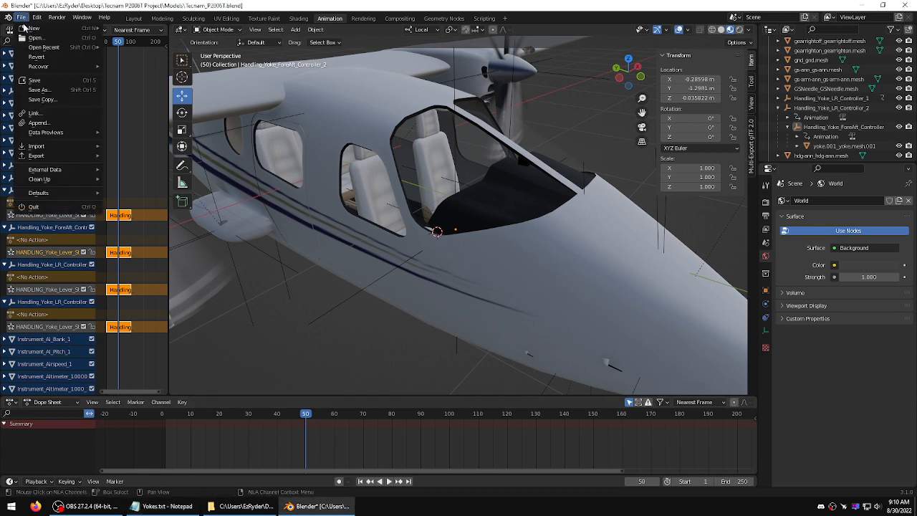
left_click(27, 78)
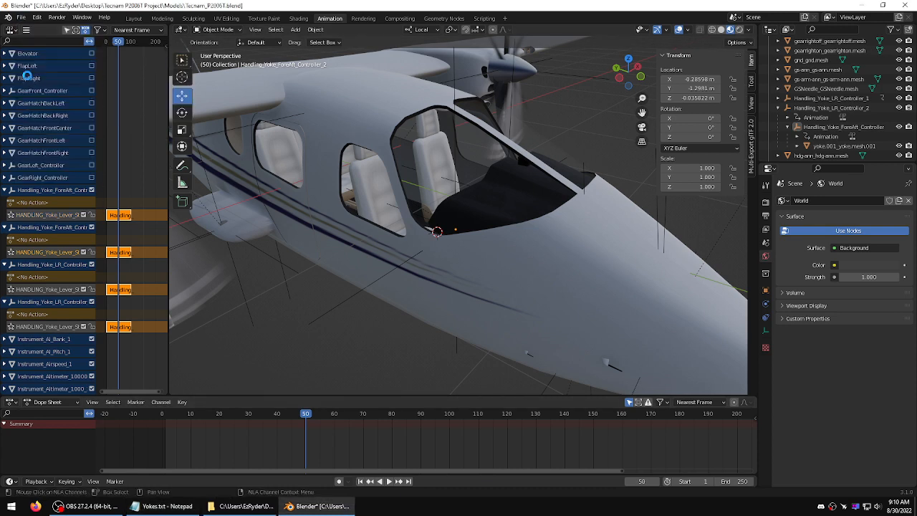
Step: Add a cube mesh at the 3D cursor and scale it down uniformly to about 0.21 m per side
middle_click_drag(287, 200, 496, 245)
scroll(443, 191, "up", 3)
scroll(521, 184, "down", 4)
scroll(523, 186, "down", 5)
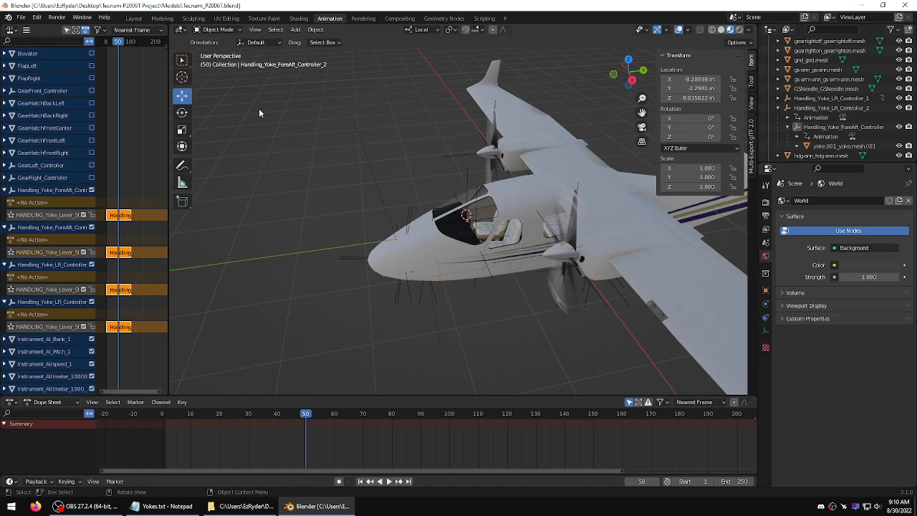
left_click(296, 30)
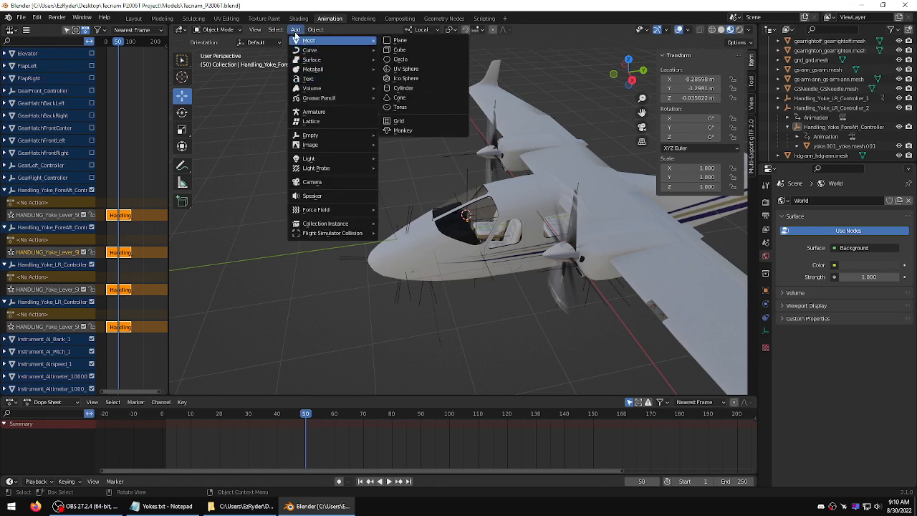
mouse_move(331, 43)
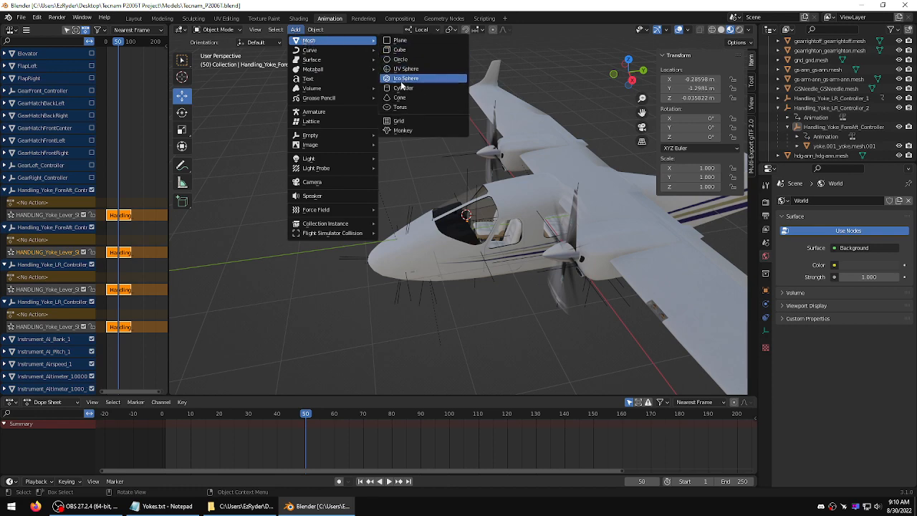
left_click(398, 49)
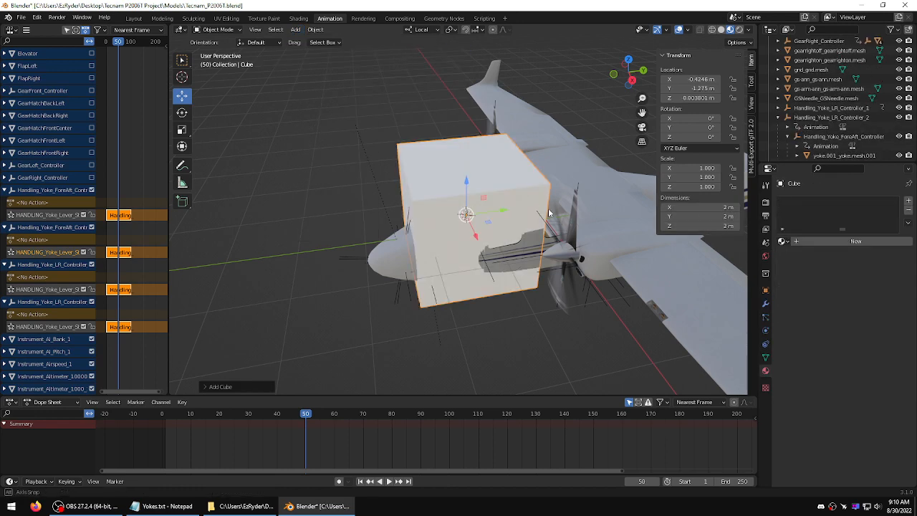
scroll(544, 189, "up", 4)
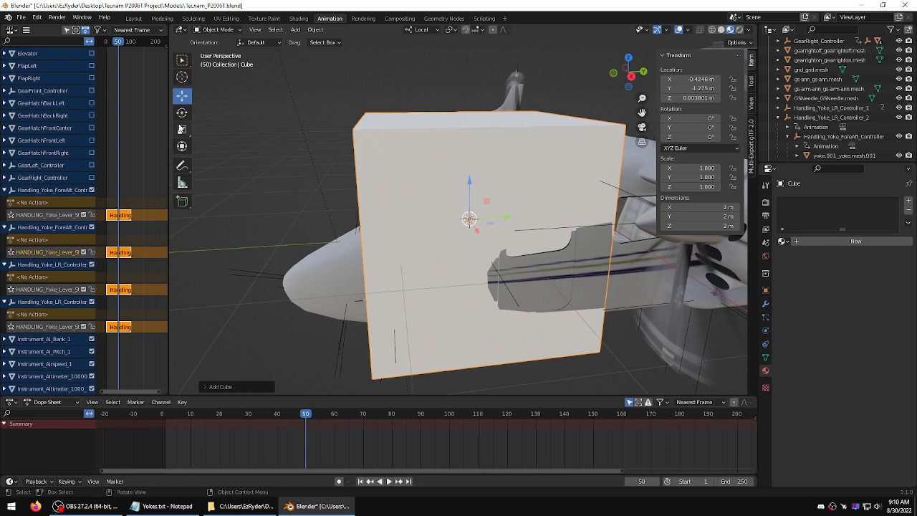
left_click(182, 129)
left_click_drag(452, 245, 472, 220)
scroll(517, 233, "up", 5)
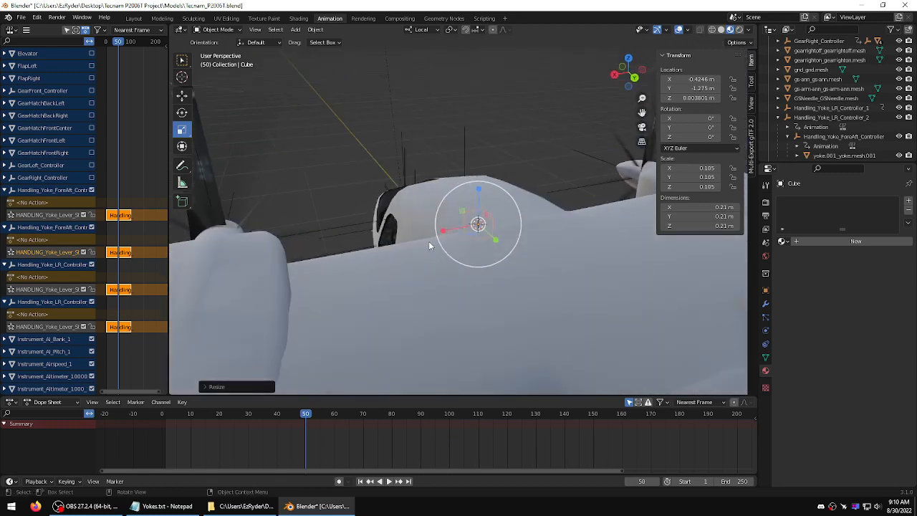
Step: Move the cube along X to about 0.249 m, in front of the pilot-side yoke
scroll(430, 244, "up", 6)
middle_click_drag(437, 246, 414, 241)
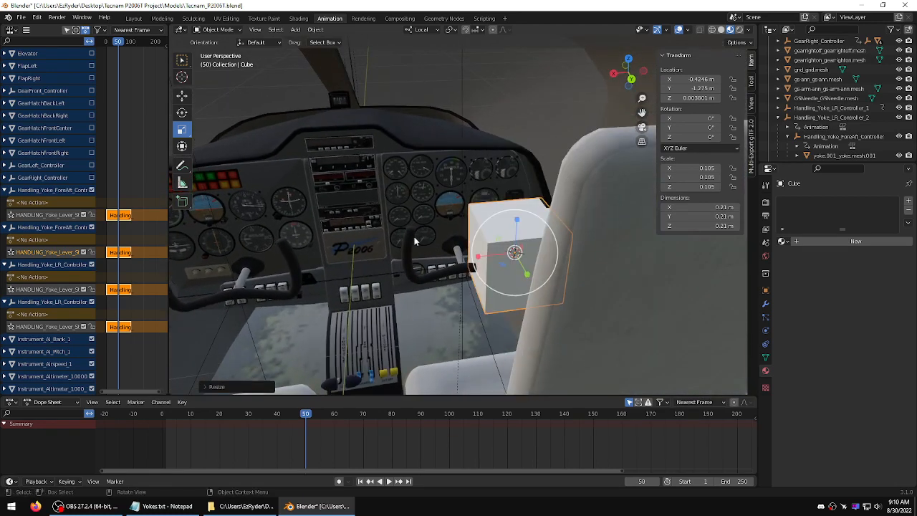
left_click(182, 96)
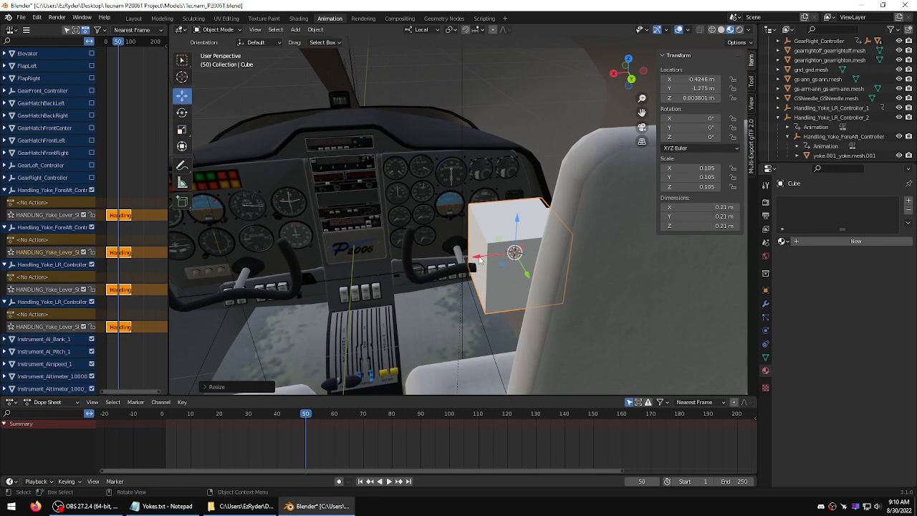
left_click_drag(480, 260, 236, 263)
middle_click_drag(236, 263, 421, 228)
scroll(332, 197, "up", 2)
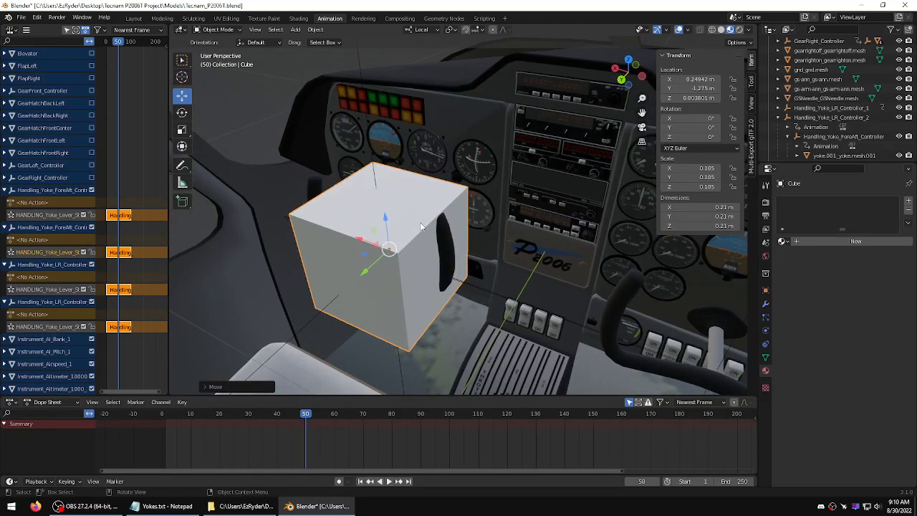
middle_click_drag(429, 229, 413, 228)
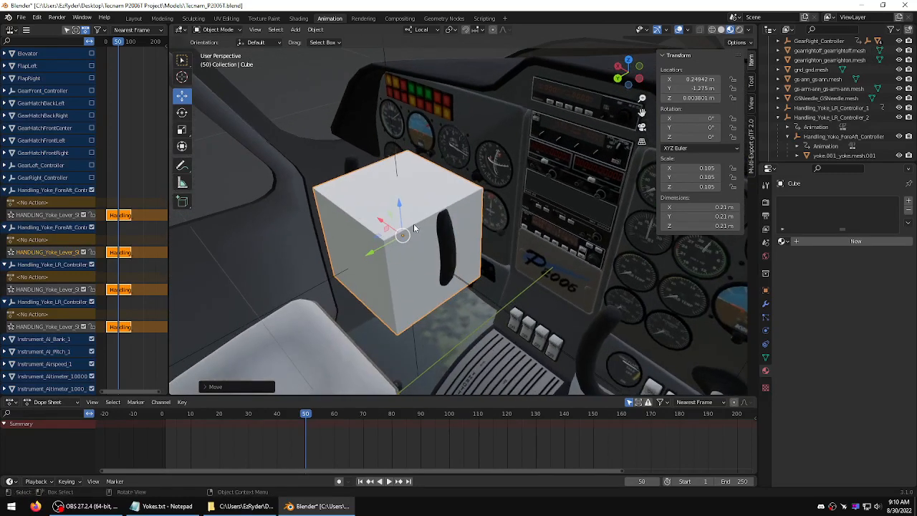
Step: Flatten the cube along Y into a thin plate and scale it uniformly to about 0.089 m square and 0.005 m thick
left_click(182, 131)
left_click_drag(370, 251, 404, 237)
middle_click_drag(404, 237, 483, 202)
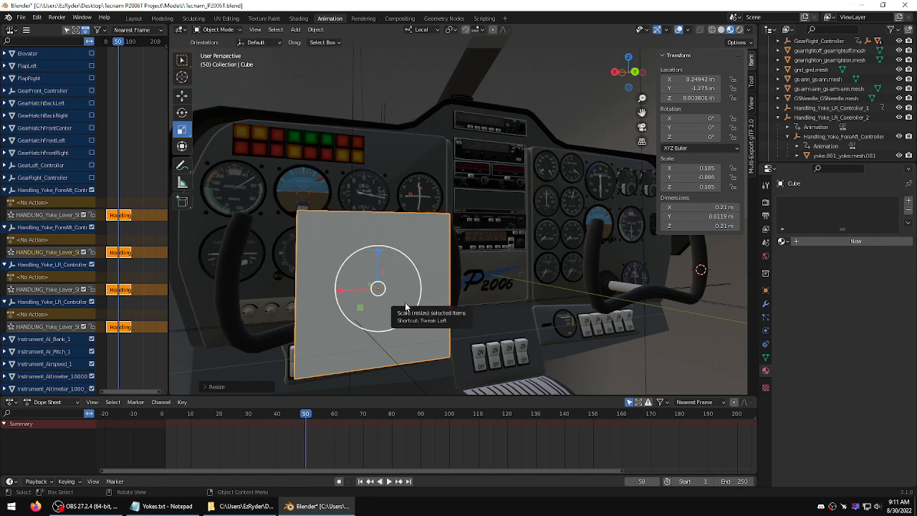
key("s")
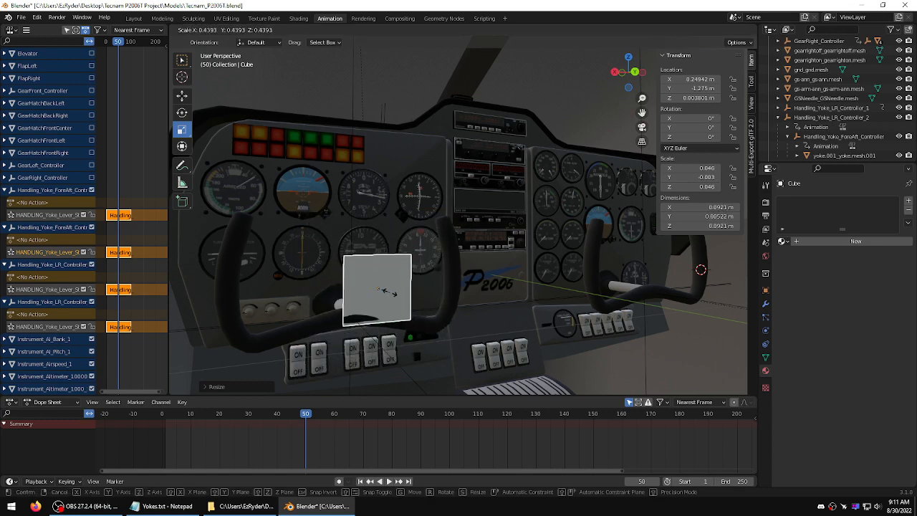
left_click(375, 286)
Step: Position the plate over the pilot-side yoke's shaft at about X 0.280 m, Y -1.391 m and Z -0.037 m
middle_click_drag(375, 286, 204, 178)
left_click(182, 96)
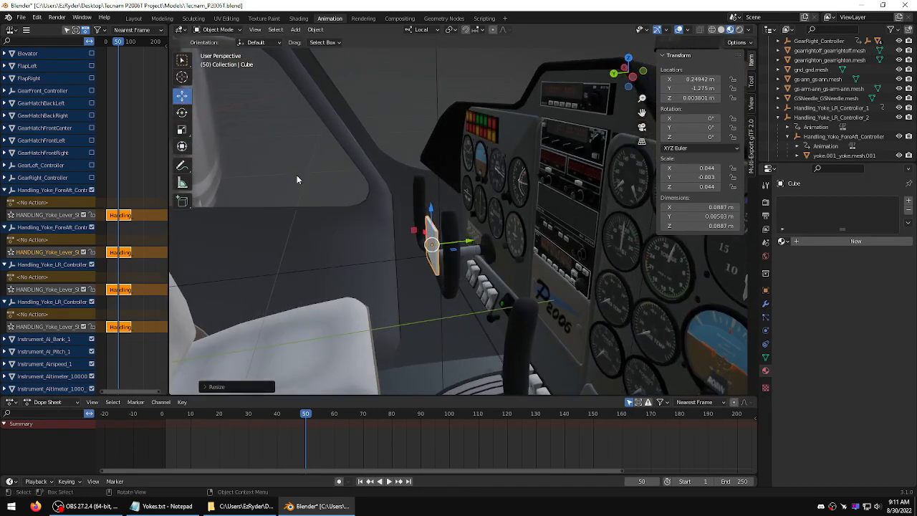
middle_click_drag(297, 174, 465, 240)
left_click_drag(478, 226, 542, 223)
middle_click_drag(542, 223, 621, 203)
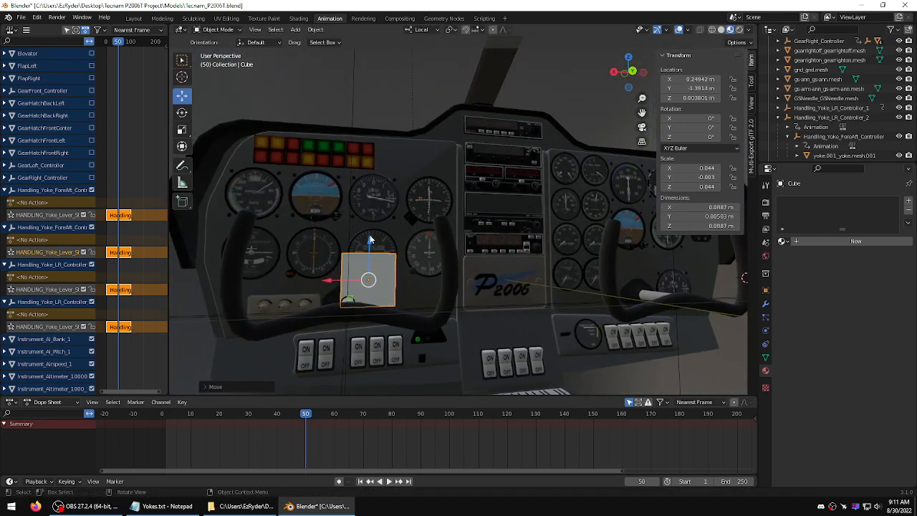
left_click_drag(371, 239, 366, 262)
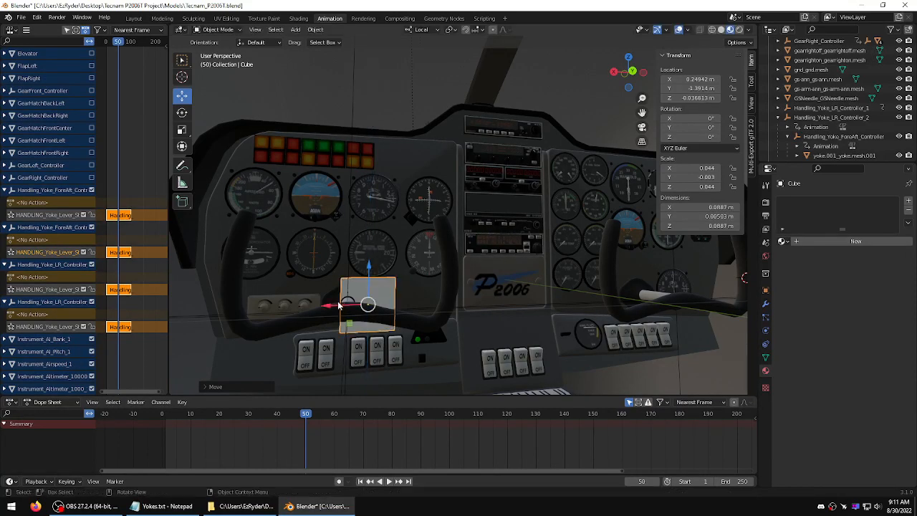
mouse_move(332, 305)
left_mouse_down()
mouse_move(308, 307)
mouse_move(340, 301)
left_mouse_up()
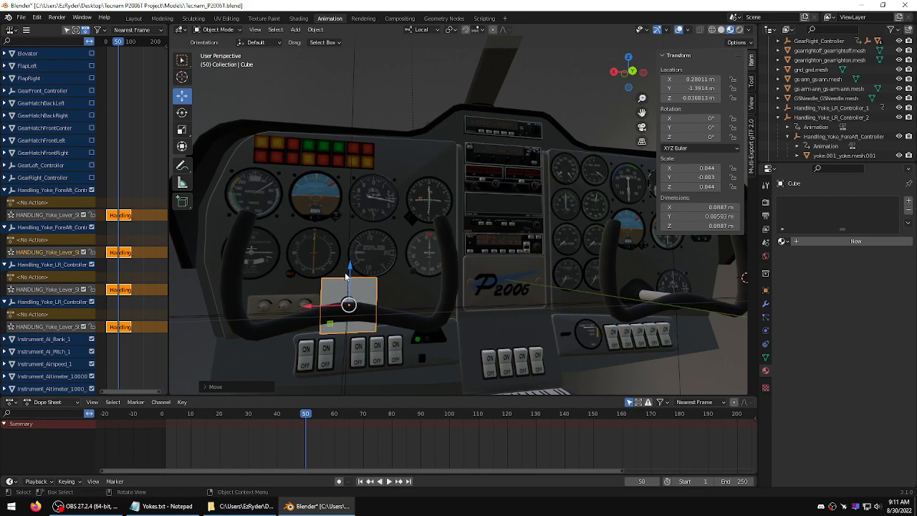
Step: Scale the plate at the pilot-side yoke down uniformly to about 0.079 m square and 0.0045 m thick
middle_click_drag(356, 270, 311, 314)
scroll(311, 314, "up", 8)
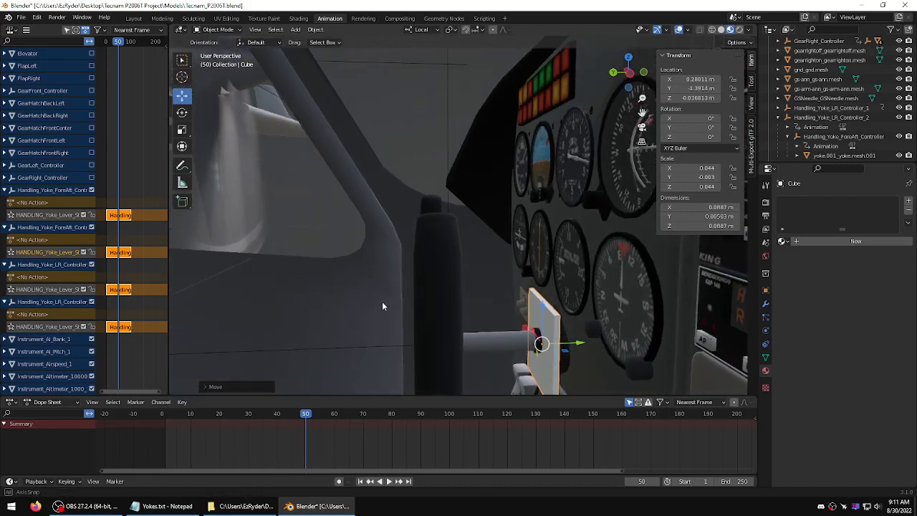
middle_click_drag(373, 295, 516, 322)
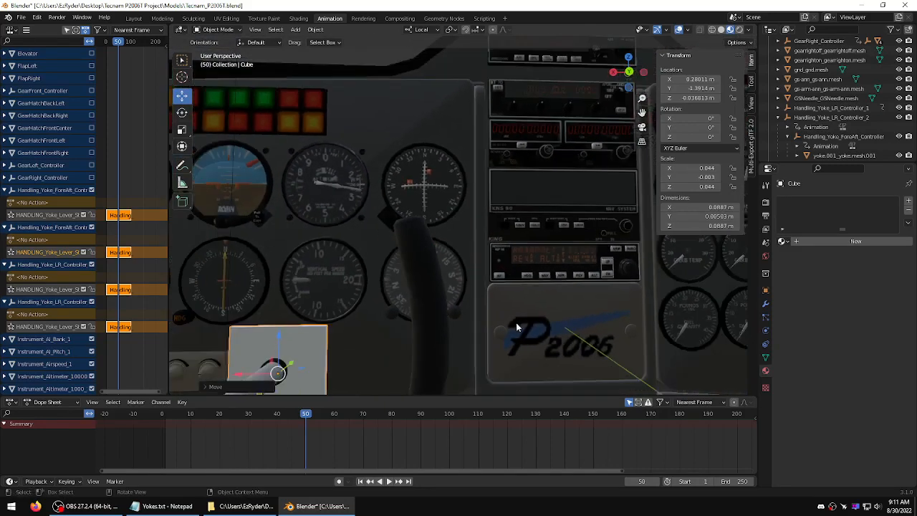
scroll(500, 321, "down", 4)
scroll(500, 325, "up", 3)
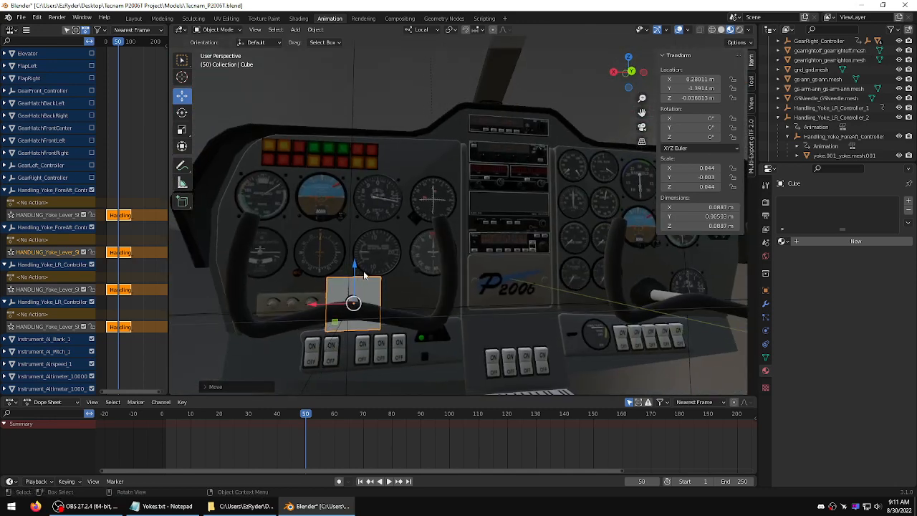
middle_click_drag(363, 274, 398, 290)
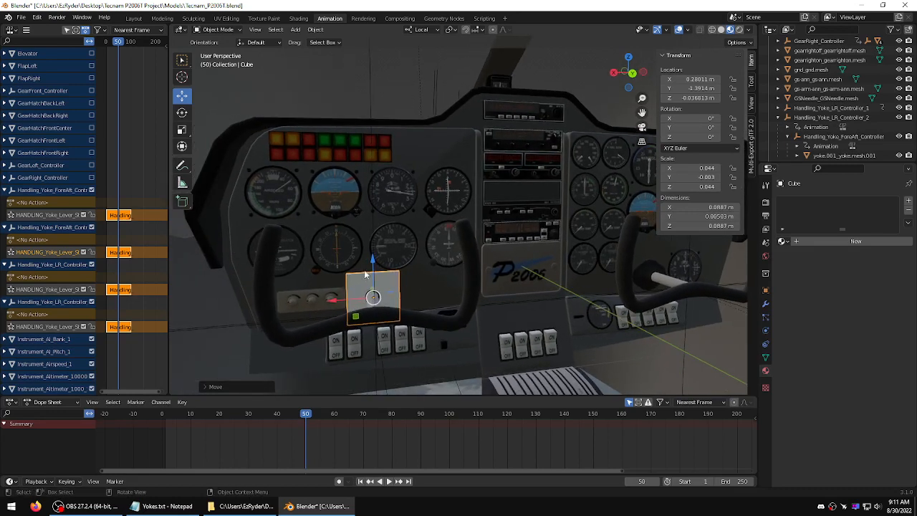
left_click(182, 131)
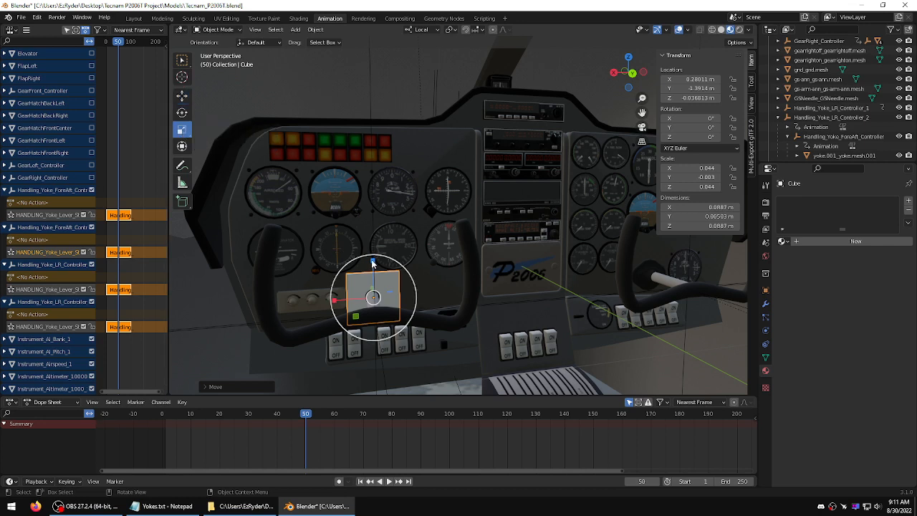
left_click_drag(397, 320, 394, 318)
Step: Move the plate along Y to about -1.396 m, closer to the instrument panel
middle_click_drag(414, 312, 487, 353)
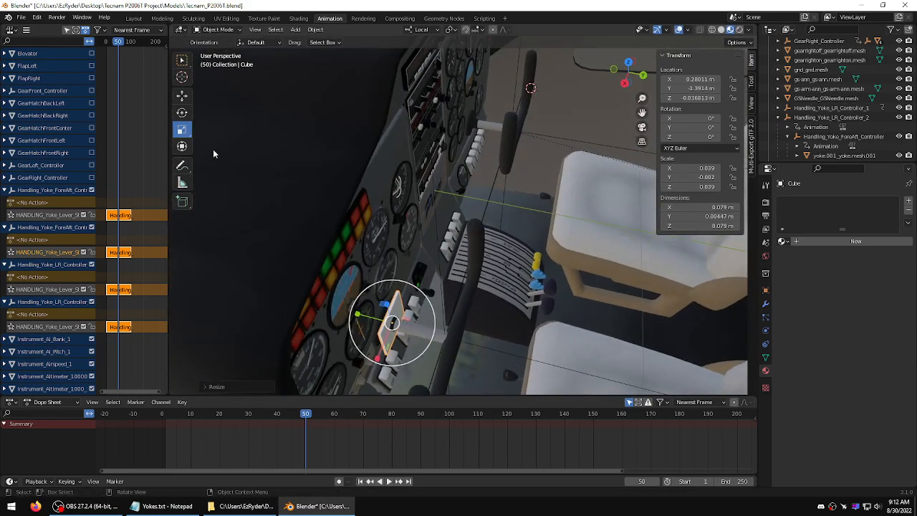
left_click(182, 95)
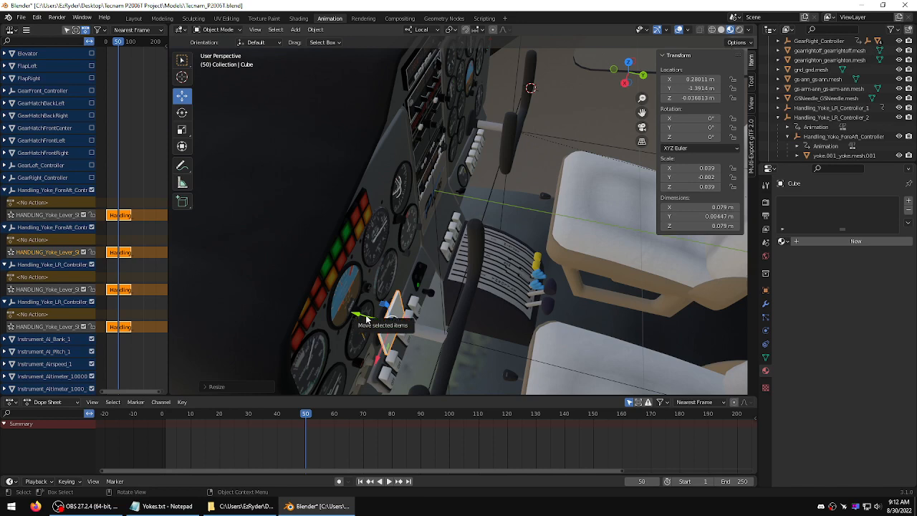
left_click_drag(371, 323, 363, 317)
middle_click_drag(386, 307, 422, 281)
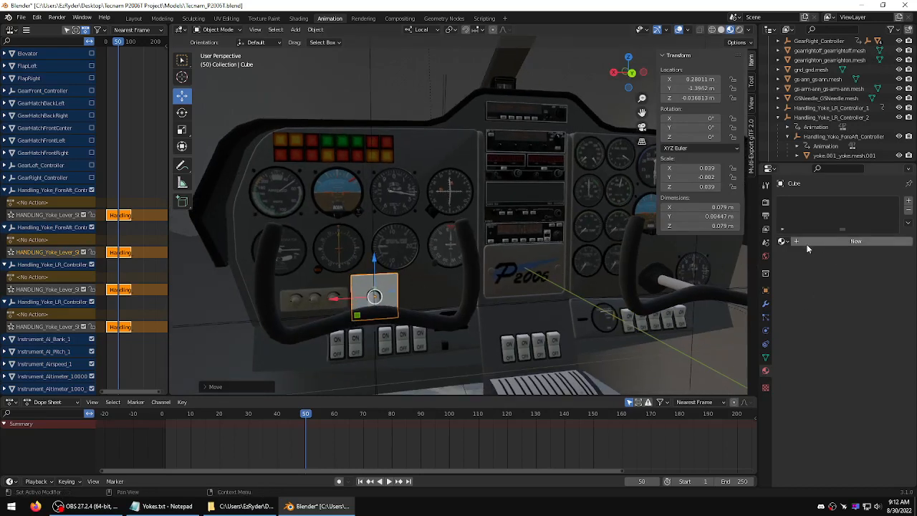
Step: Create a new material on the plate and name it MouswClickable
left_click(782, 242)
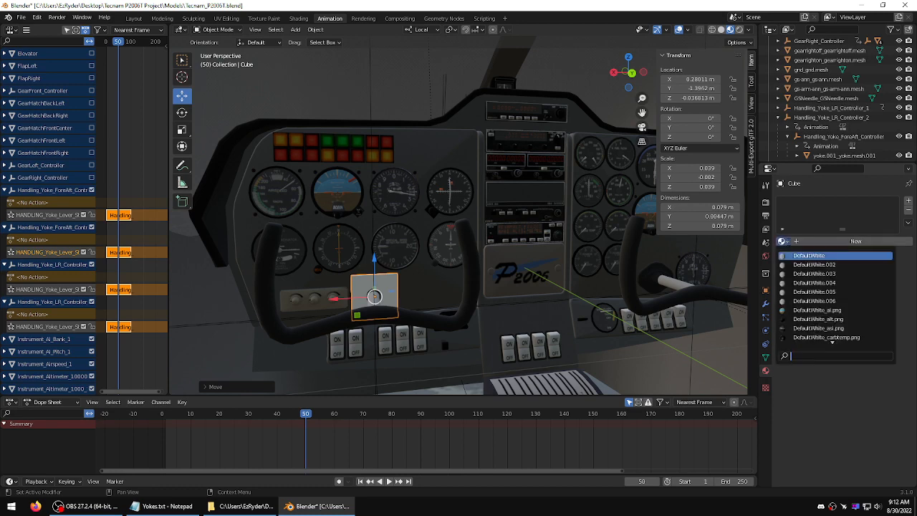
left_click(822, 243)
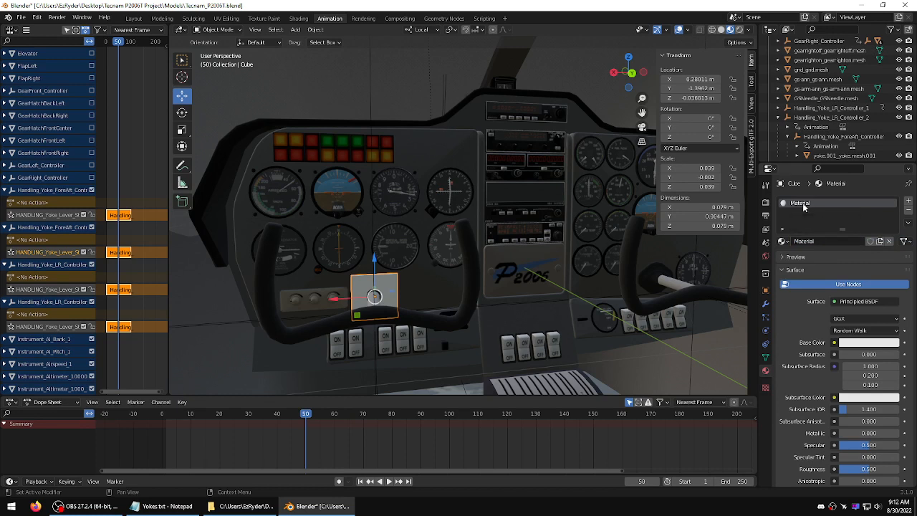
double_click(800, 203)
type("MouseClickable")
key("Return")
Step: Set the plate material's MSFS material type to Decal
left_click(784, 271)
left_click(846, 325)
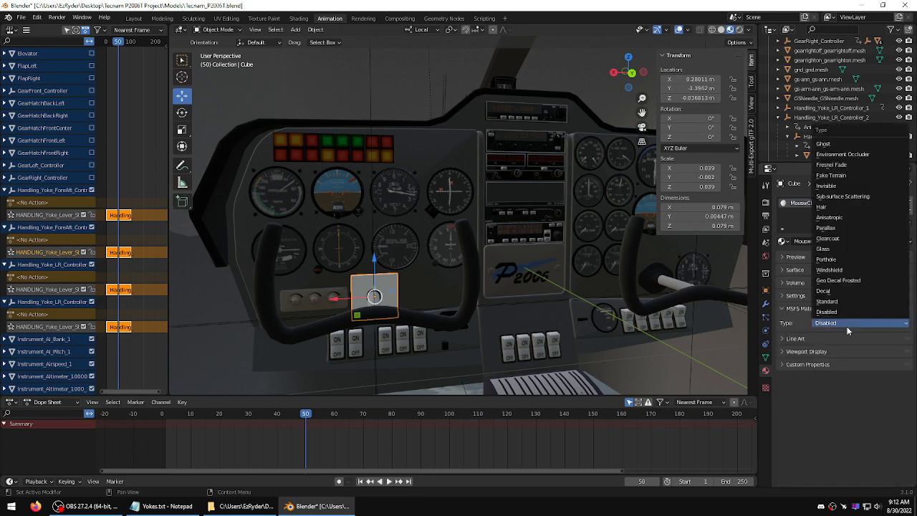
left_click(825, 290)
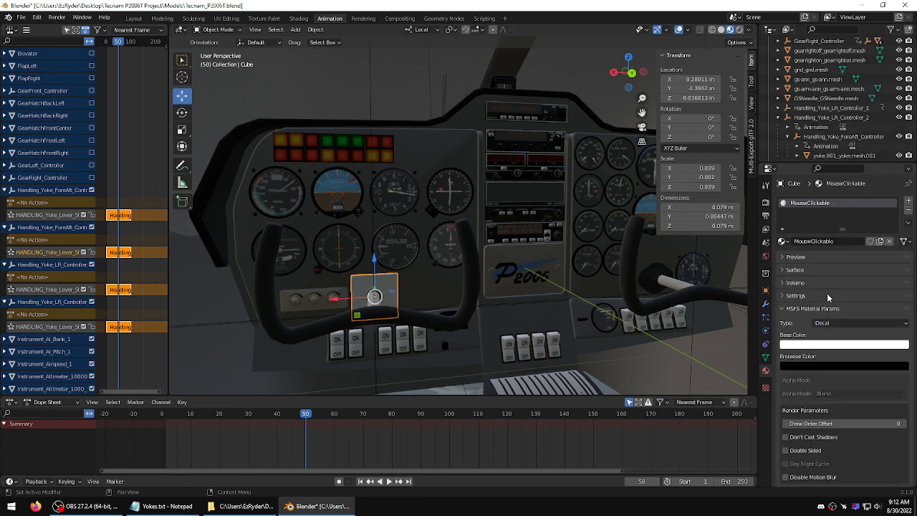
middle_click_drag(373, 268, 502, 293)
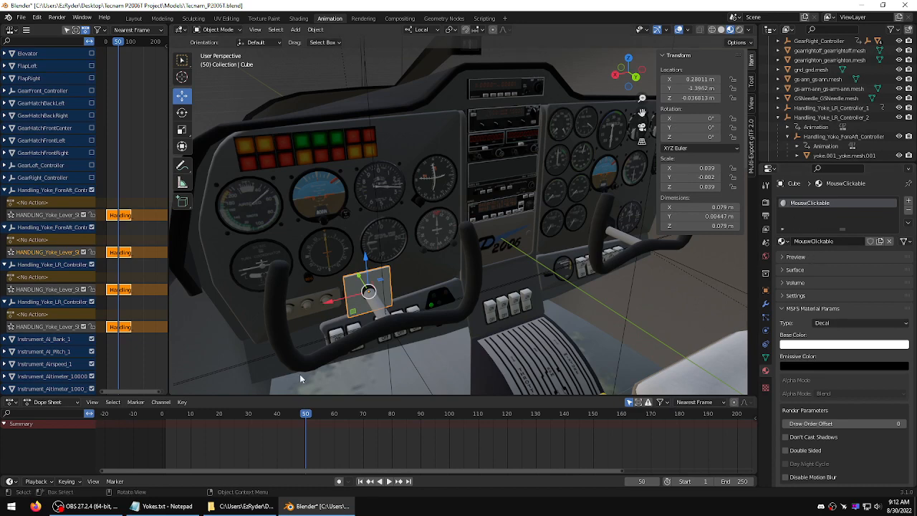
left_click(166, 507)
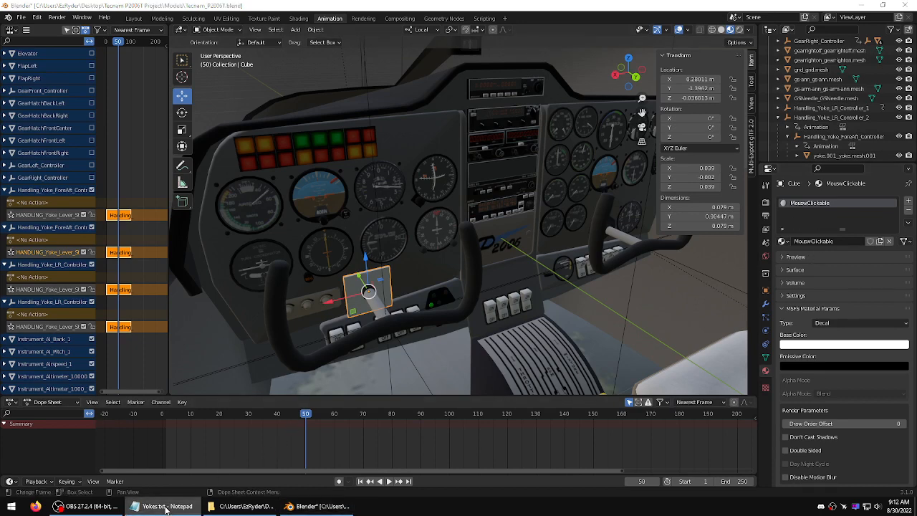
left_click(166, 507)
left_click(166, 506)
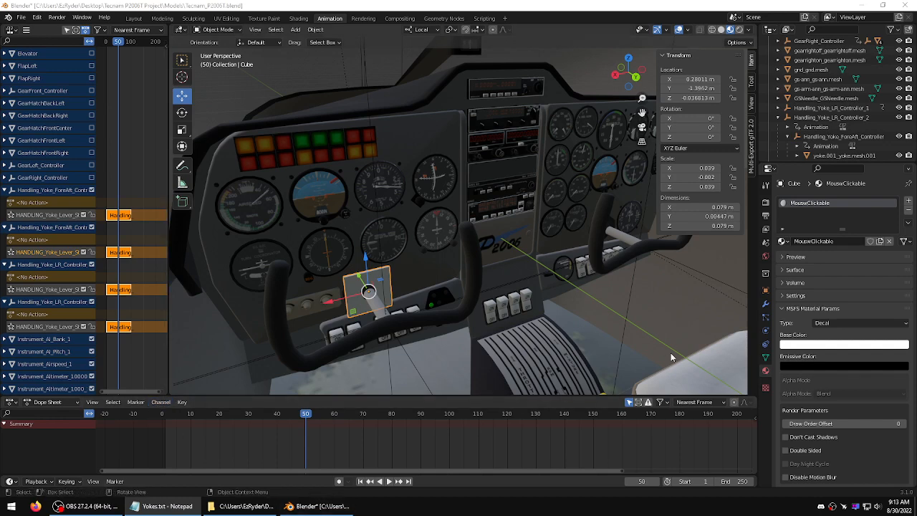
Step: Minimize Blender and open Pilot Nodes & Visibility.txt from the DevSeries folder on the desktop
left_click(860, 5)
left_click(414, 224)
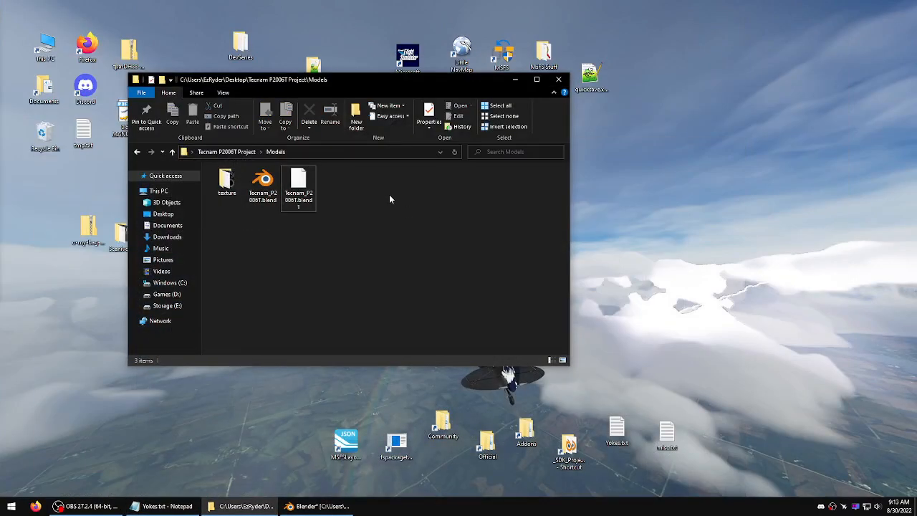
left_click_drag(351, 84, 393, 112)
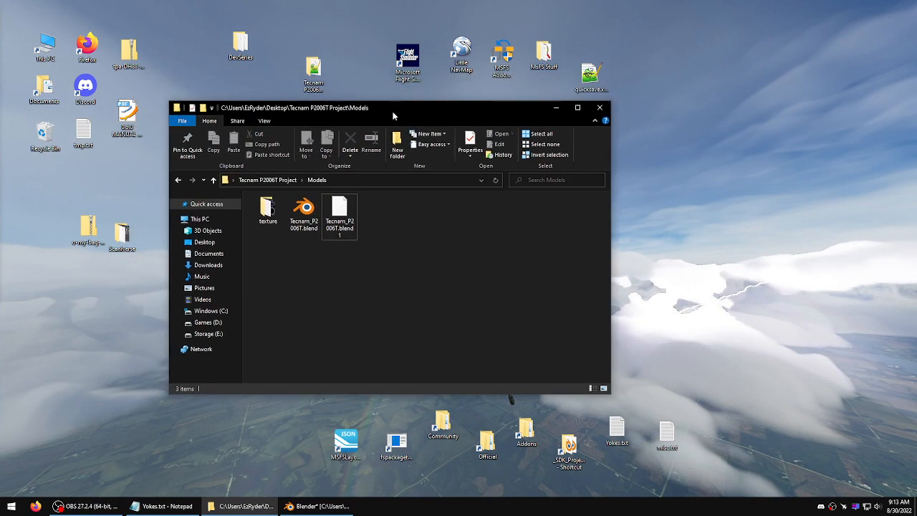
double_click(240, 43)
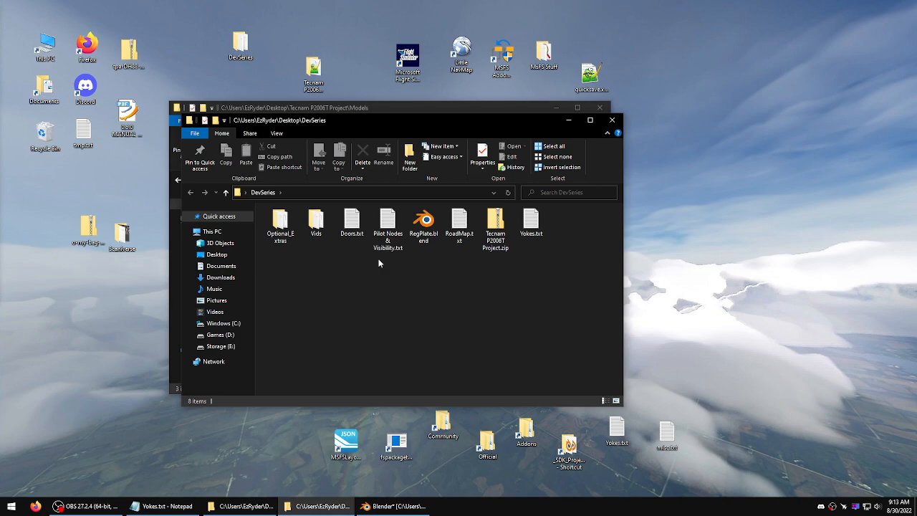
double_click(387, 222)
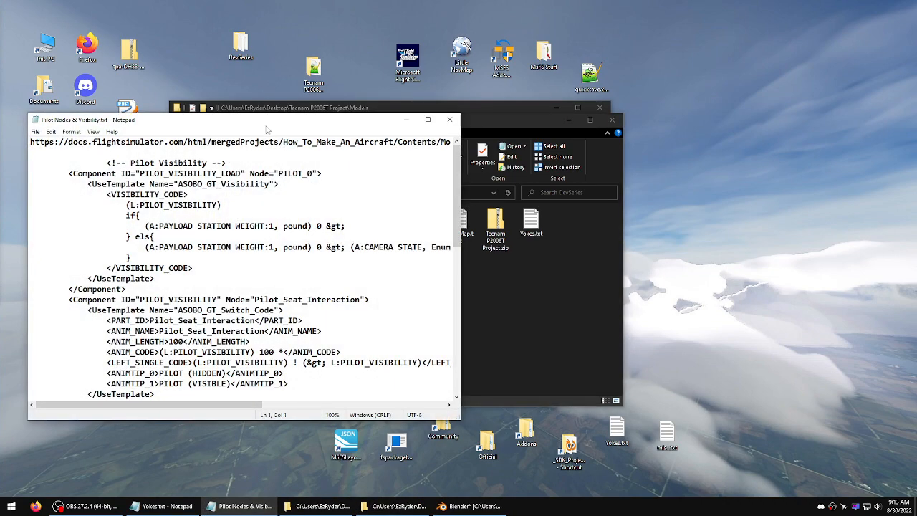
Step: Copy the material name glTFValidator_Added_Default_Material listed under CoPilot_Seat_interaction near the end of the notes file
left_click_drag(401, 119, 335, 68)
left_click_drag(524, 146, 516, 298)
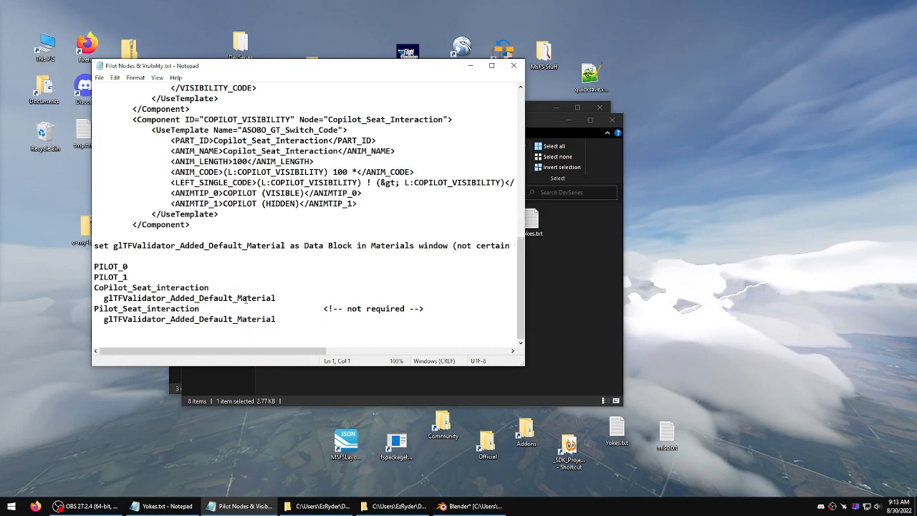
left_click_drag(276, 298, 106, 298)
right_click(128, 299)
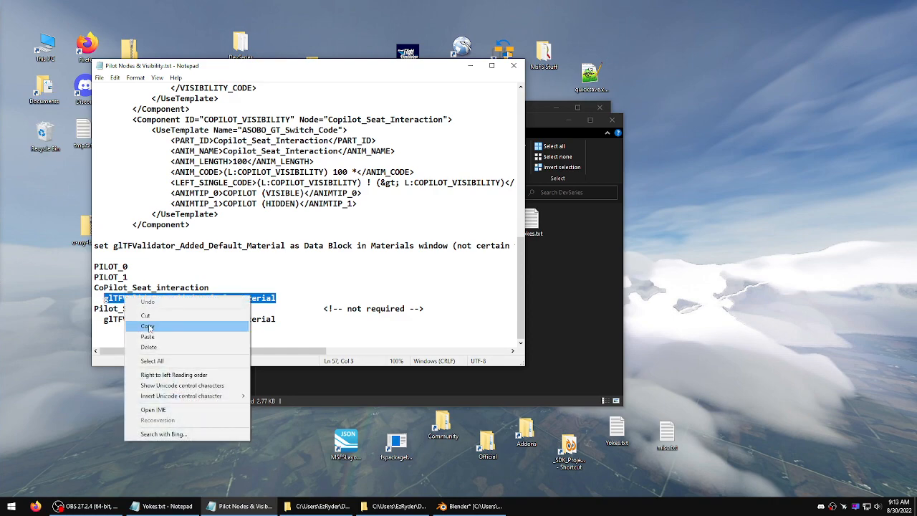
left_click(131, 326)
Step: Switch back to Blender, rename the plate's material glTFValidator_Added_Default_Material and link its material slot to Data
left_click(469, 506)
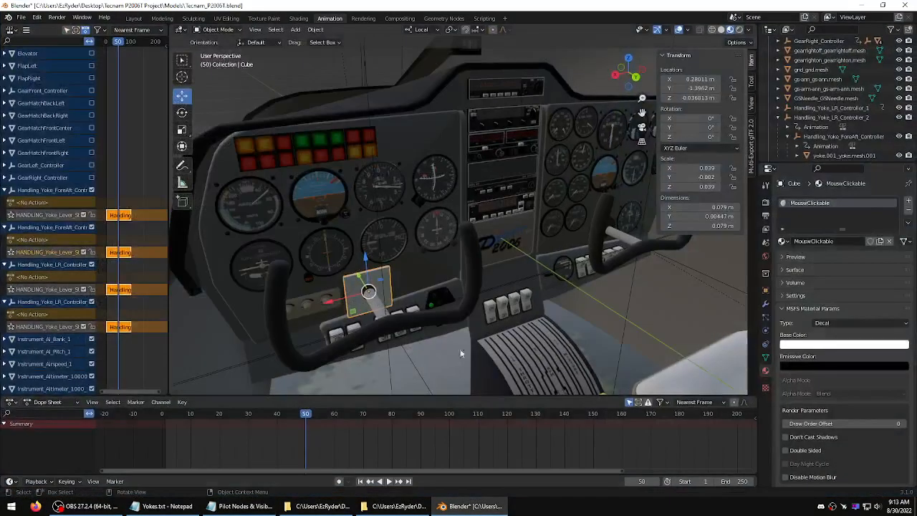
double_click(814, 208)
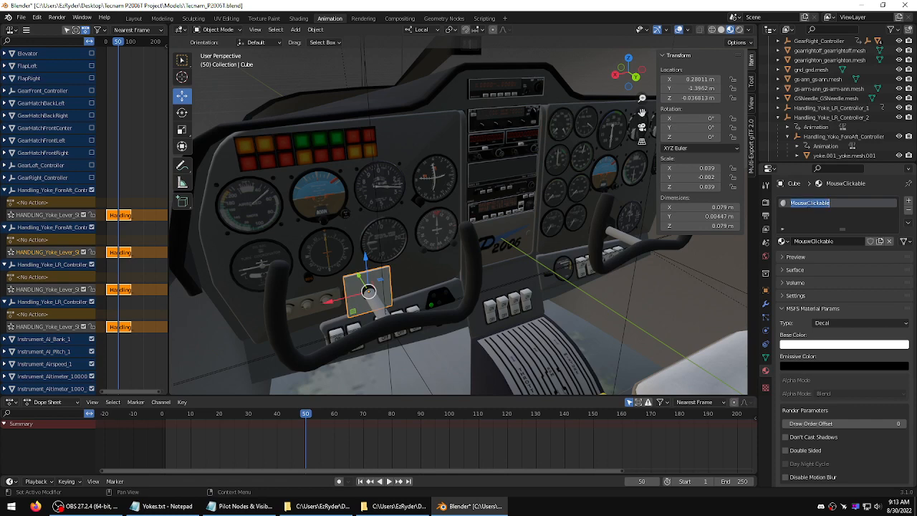
key("ctrl+v")
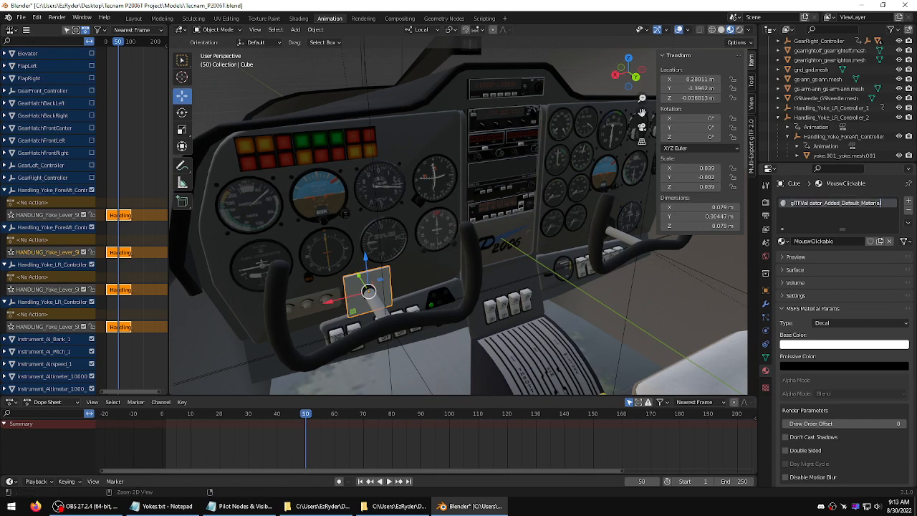
key("Return")
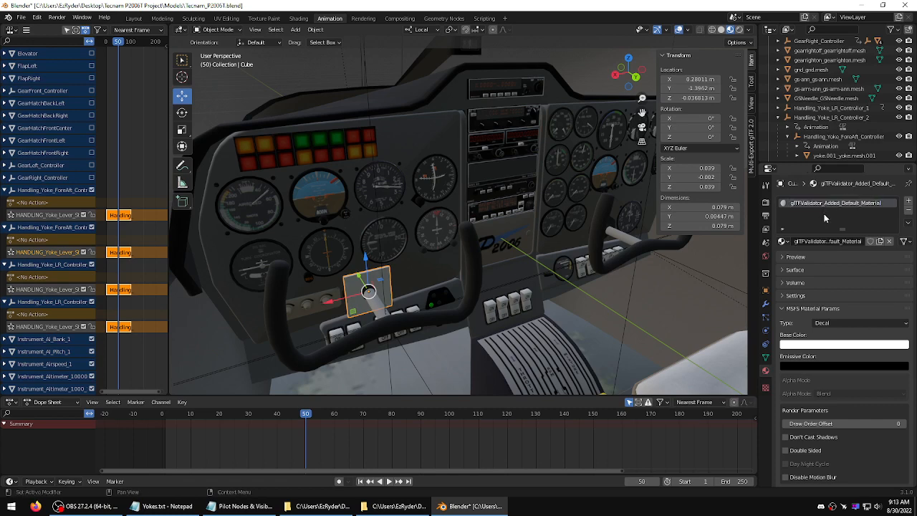
left_click(903, 241)
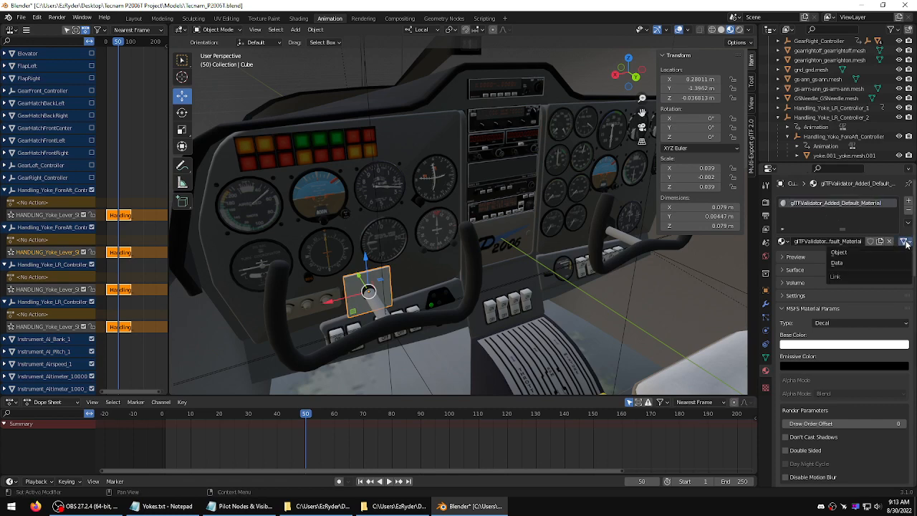
left_click(847, 263)
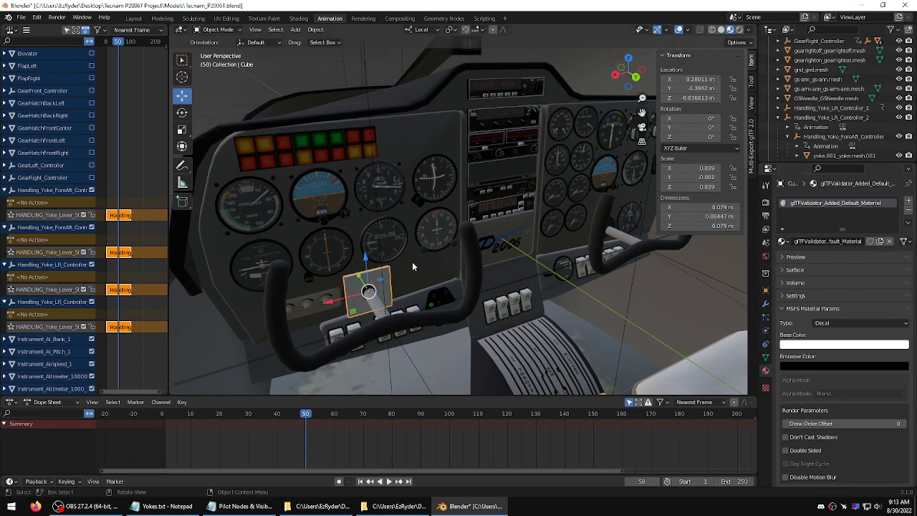
Step: Make the plate's material fully transparent by setting its base color alpha to 0
left_click(831, 346)
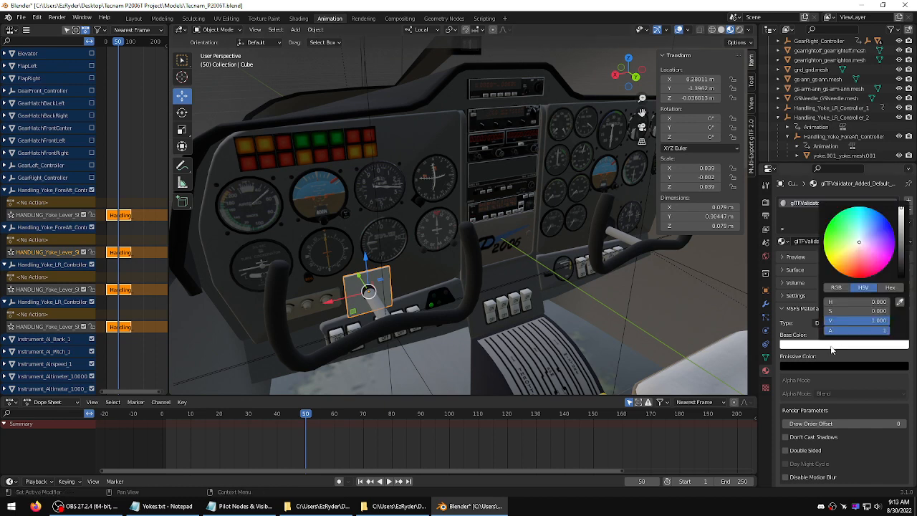
left_click(845, 330)
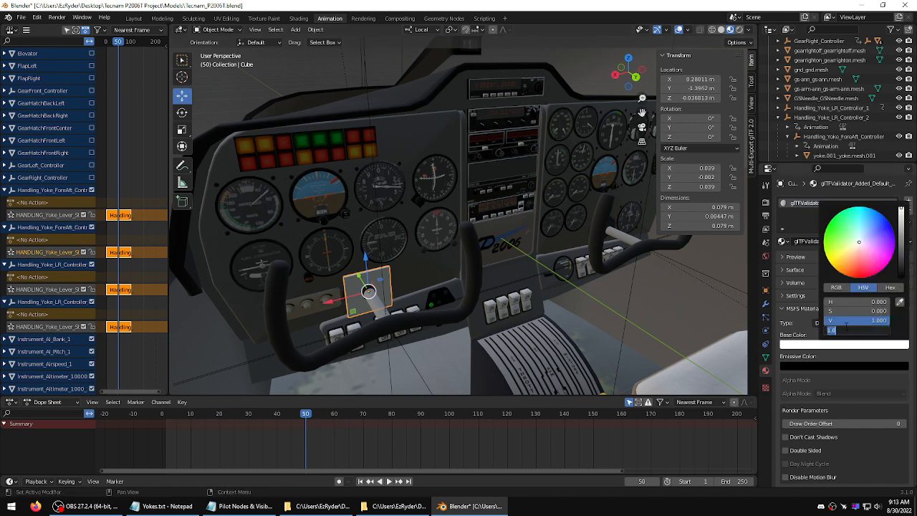
type("0")
key("Return")
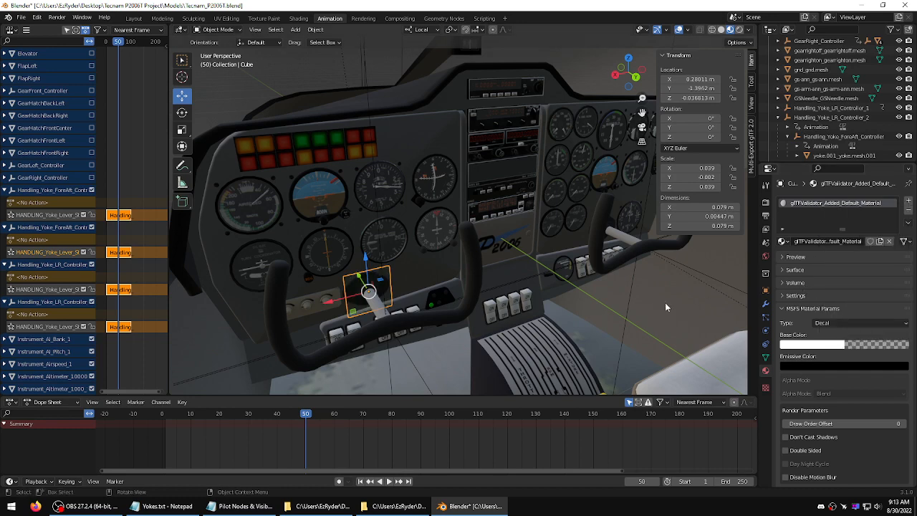
middle_click_drag(598, 293, 574, 279)
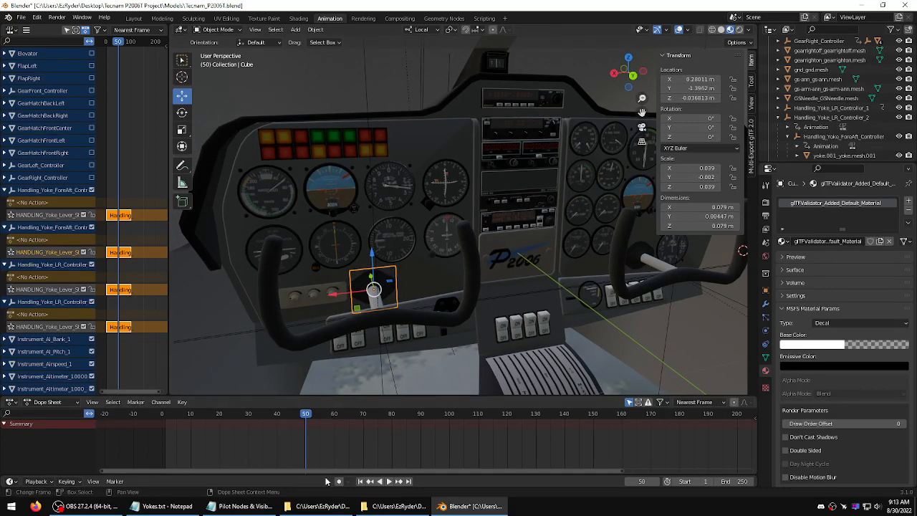
Step: Switch to Yokes.txt in Notepad and copy the first yoke's hider node name, HANDLING_Yoke_Hider_1
left_click(163, 506)
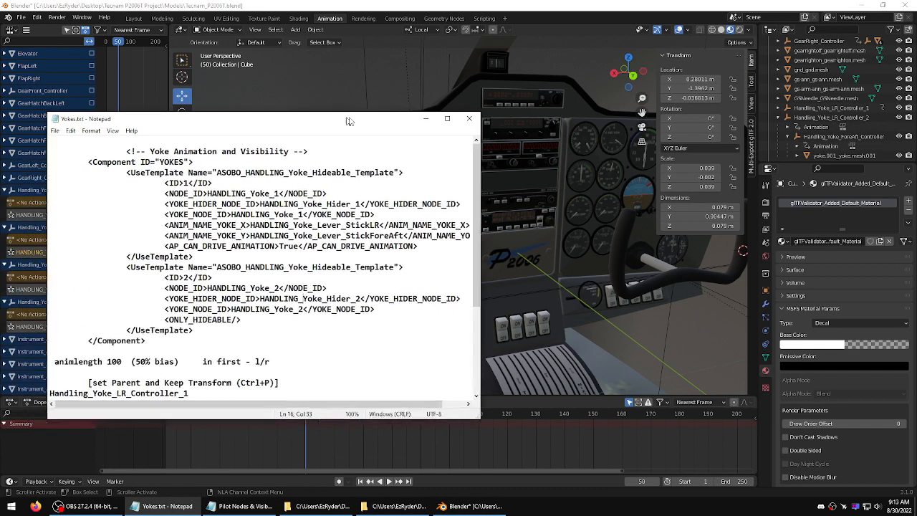
left_click(310, 204)
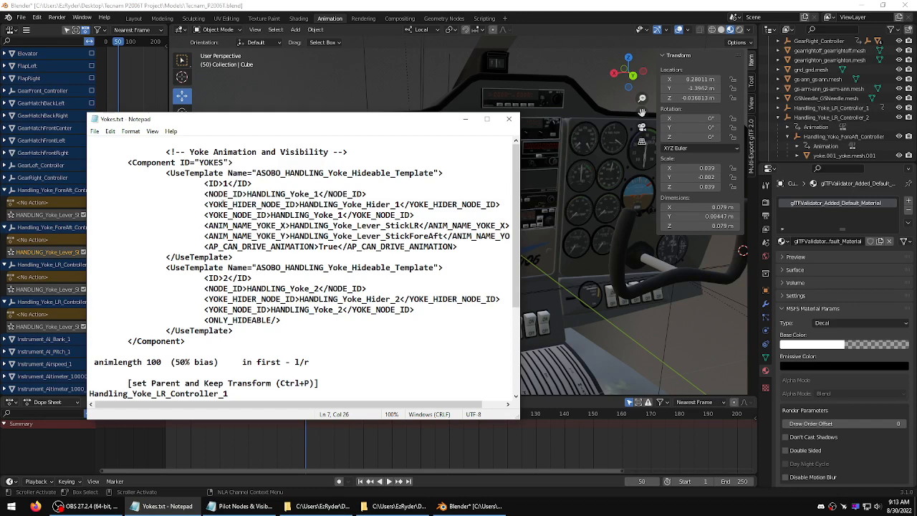
left_click_drag(218, 204, 400, 204)
right_click(387, 202)
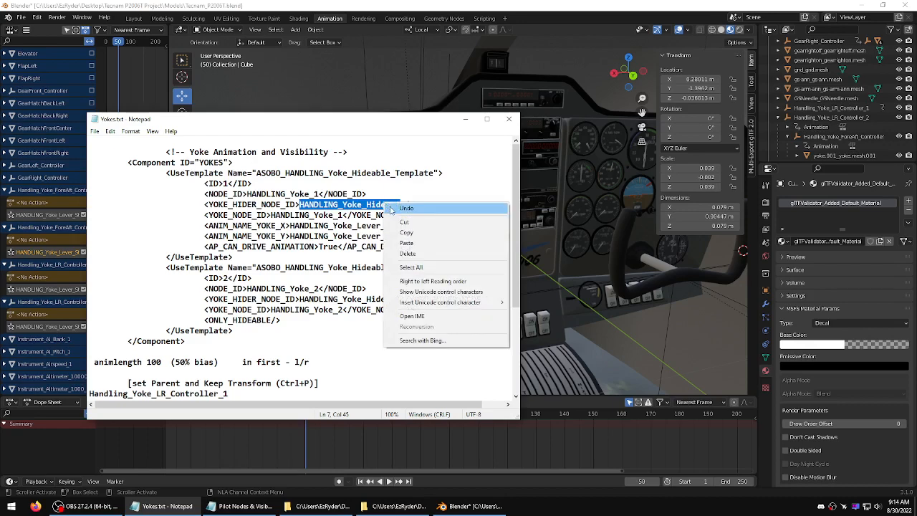
left_click(412, 233)
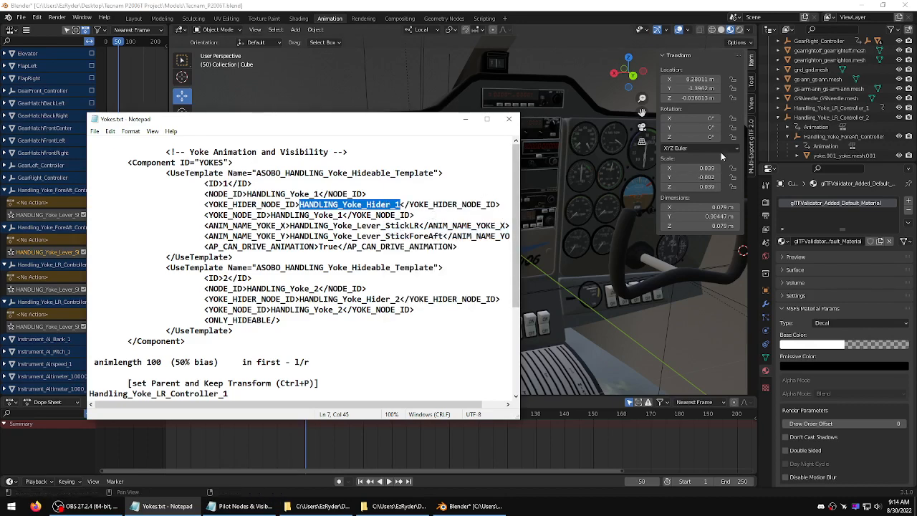
Step: Switch back to Blender and rename the plate object Cube as HANDLING_Yoke_Hider_1 using the copied node name
left_click(497, 19)
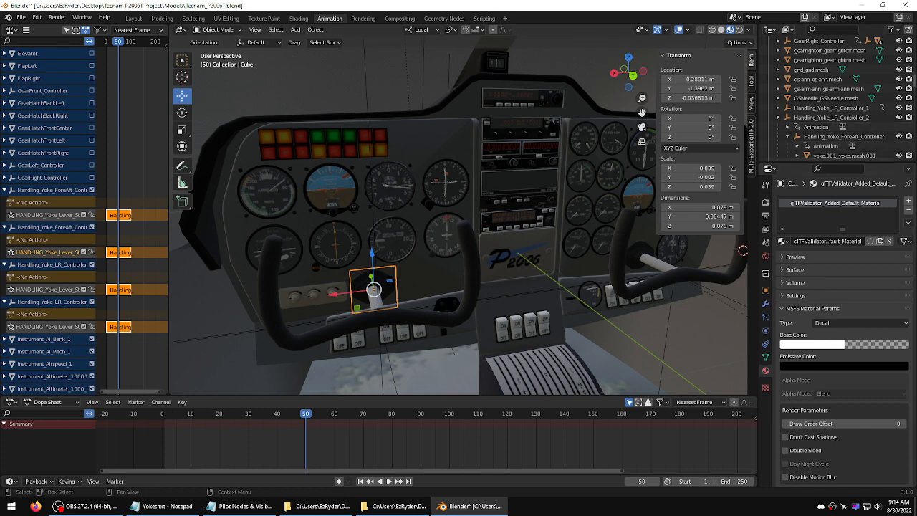
left_click_drag(915, 81, 915, 60)
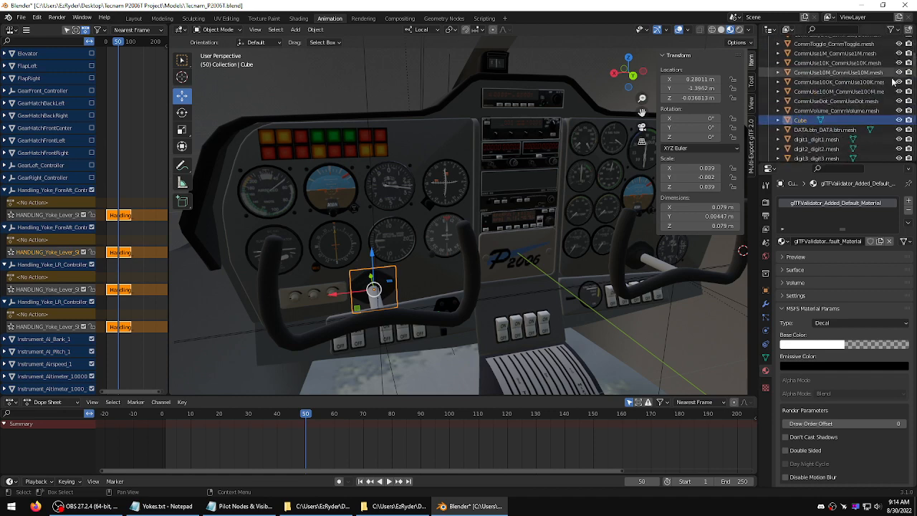
double_click(806, 119)
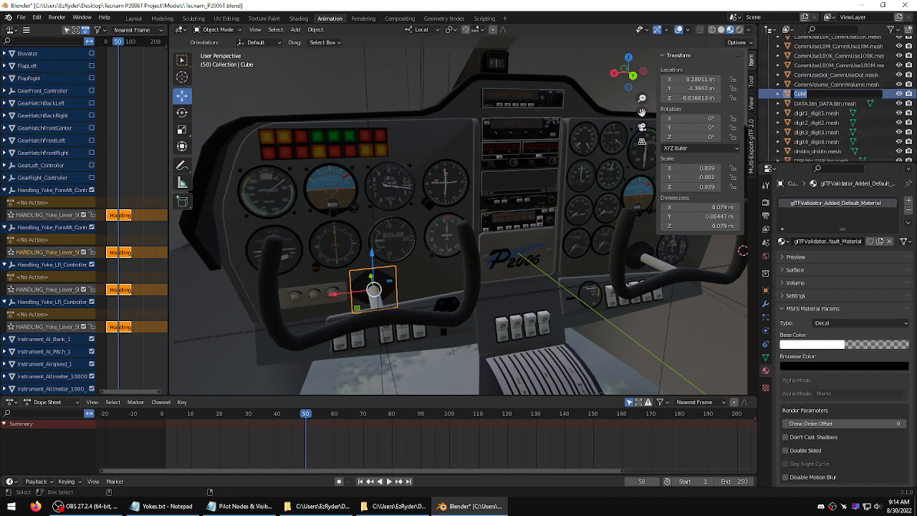
key("ctrl+v")
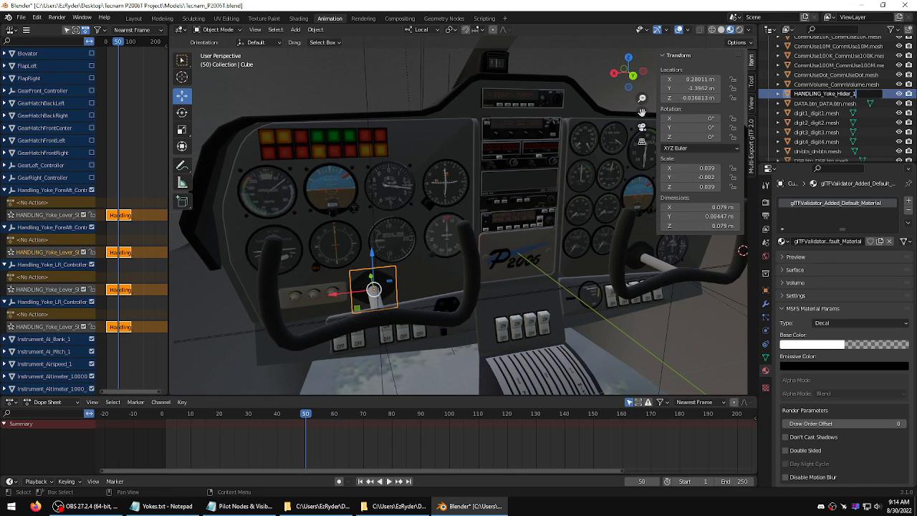
key("Return")
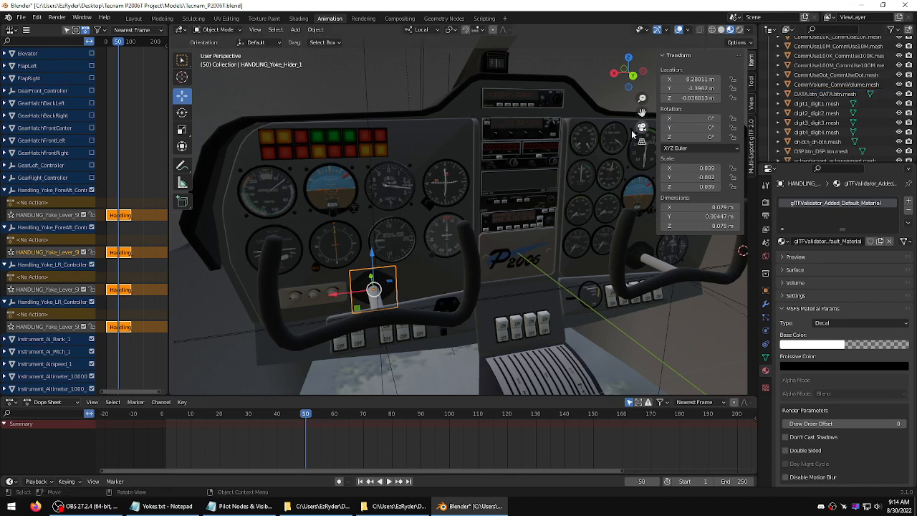
Step: Copy and paste the hider plate and move the copy along X to about -0.29 m, over the base of the copilot's yoke
right_click(399, 221)
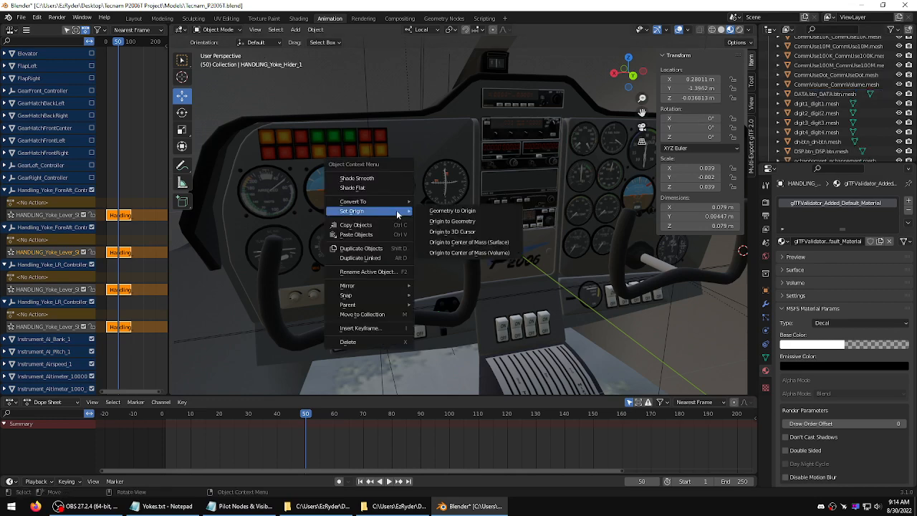
left_click(368, 226)
right_click(380, 186)
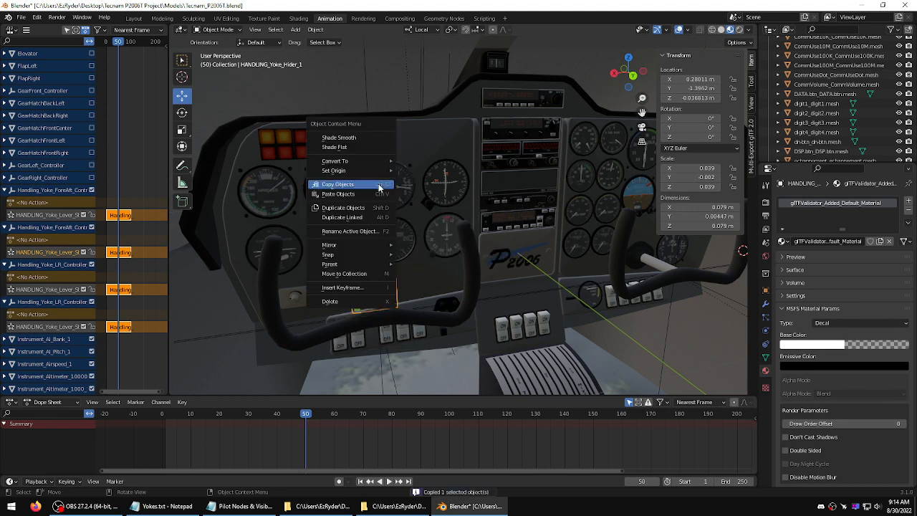
left_click(362, 194)
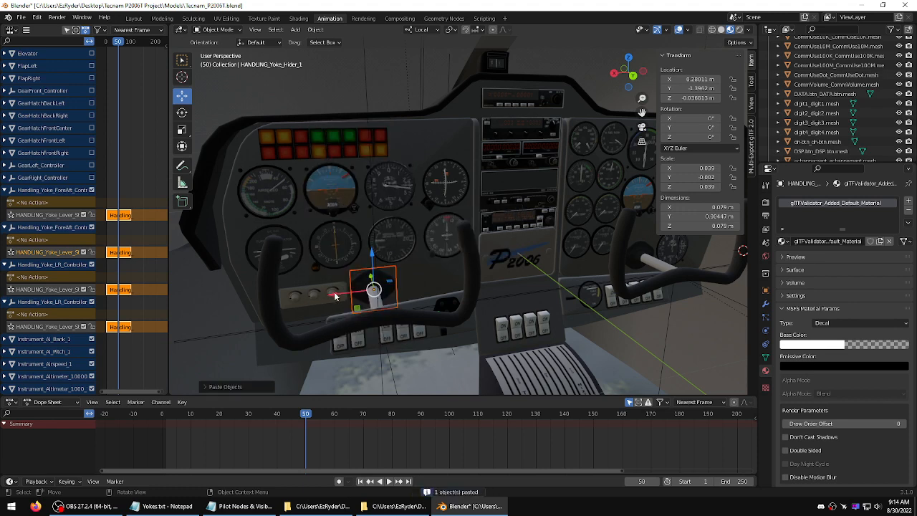
left_click_drag(334, 296, 557, 274)
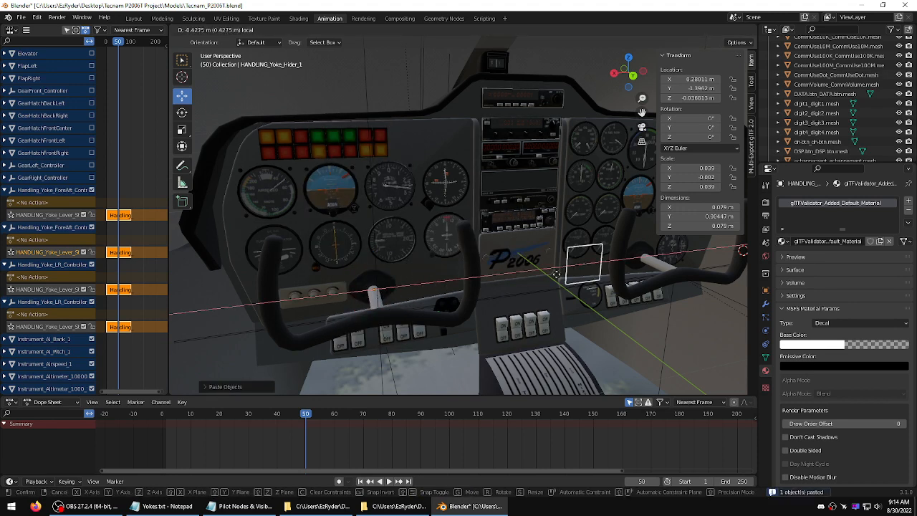
left_click(608, 267)
middle_click_drag(609, 267, 532, 297)
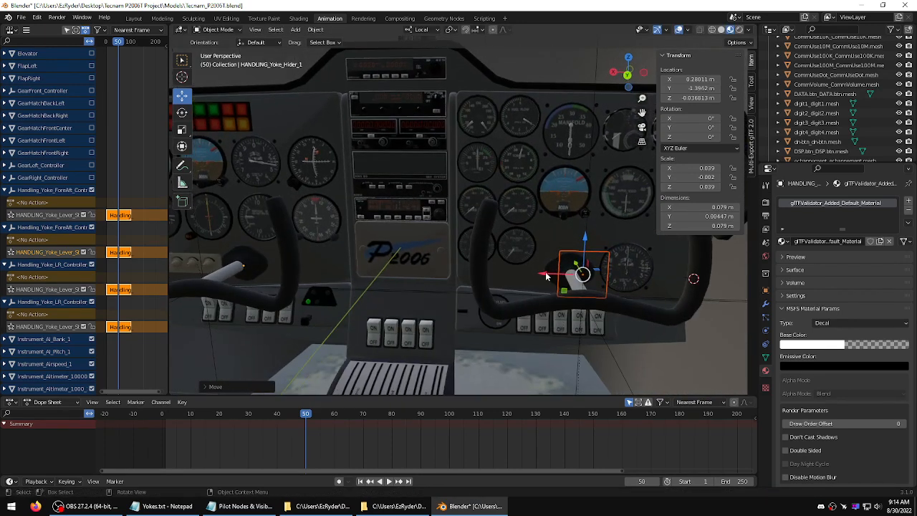
key("g")
key("x")
left_click_drag(532, 274, 531, 275)
middle_click_drag(565, 250, 594, 243)
left_click(212, 301)
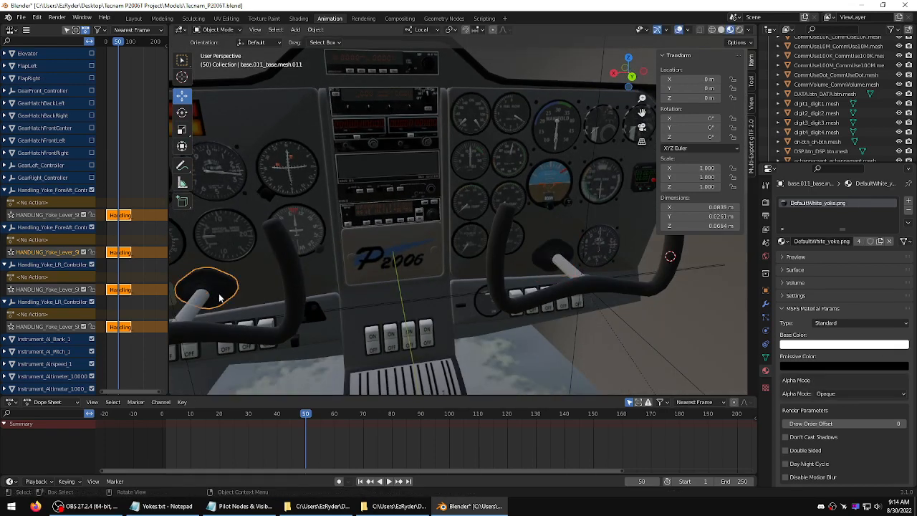
left_click(219, 298)
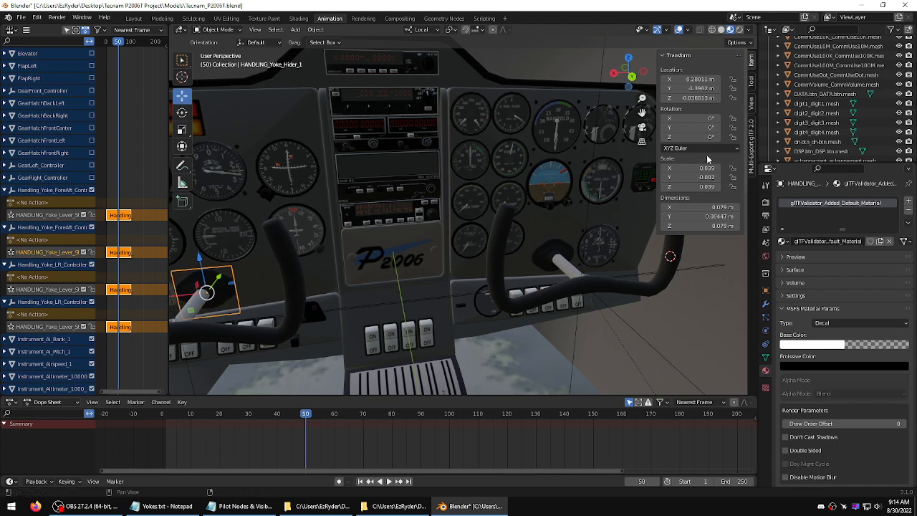
Step: Rename the copied plate at the copilot's yoke as HANDLING_Yoke_Hider_2
left_click(550, 259)
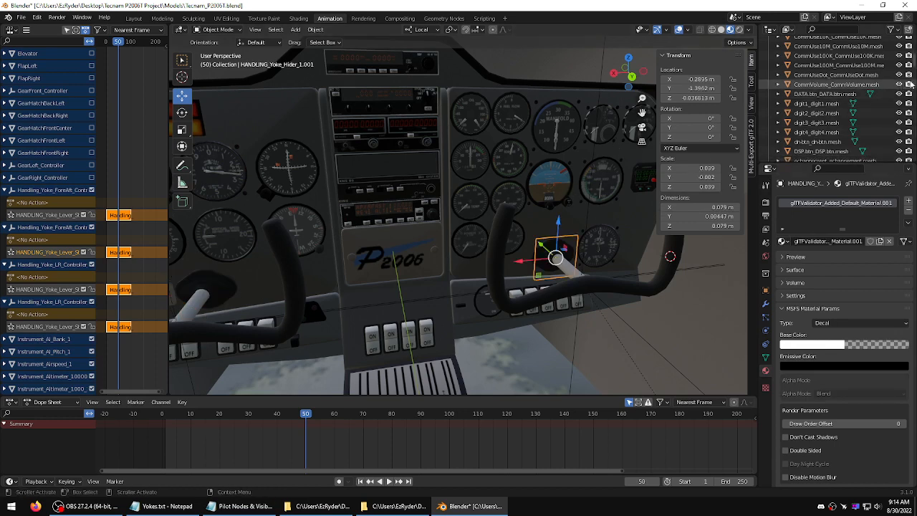
scroll(915, 61, "down", 8)
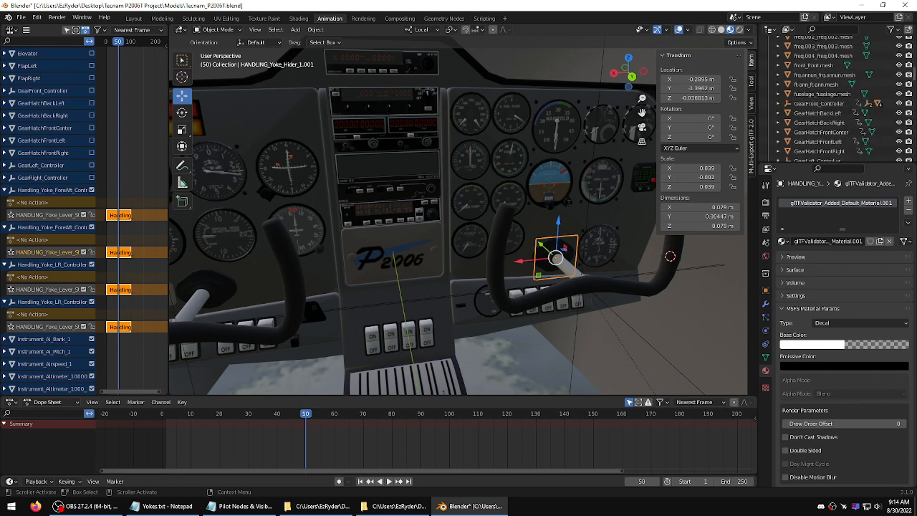
scroll(915, 61, "down", 5)
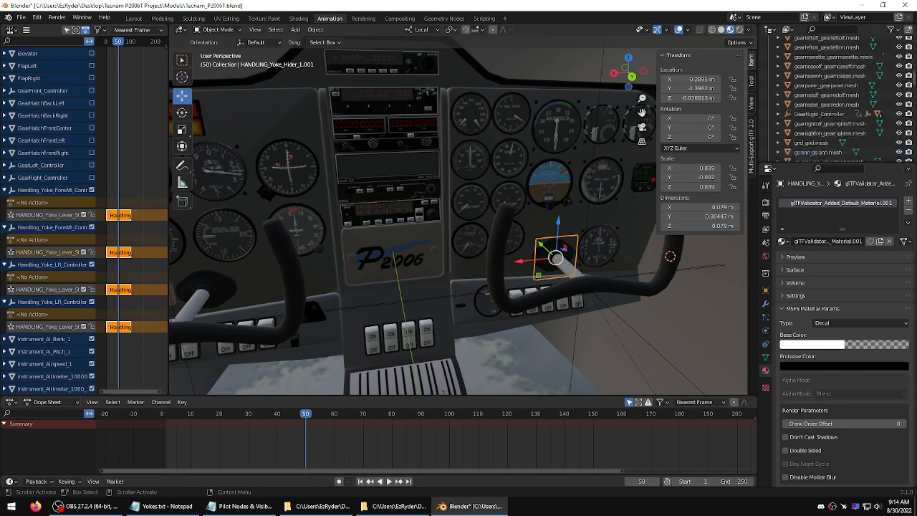
scroll(849, 101, "down", 5)
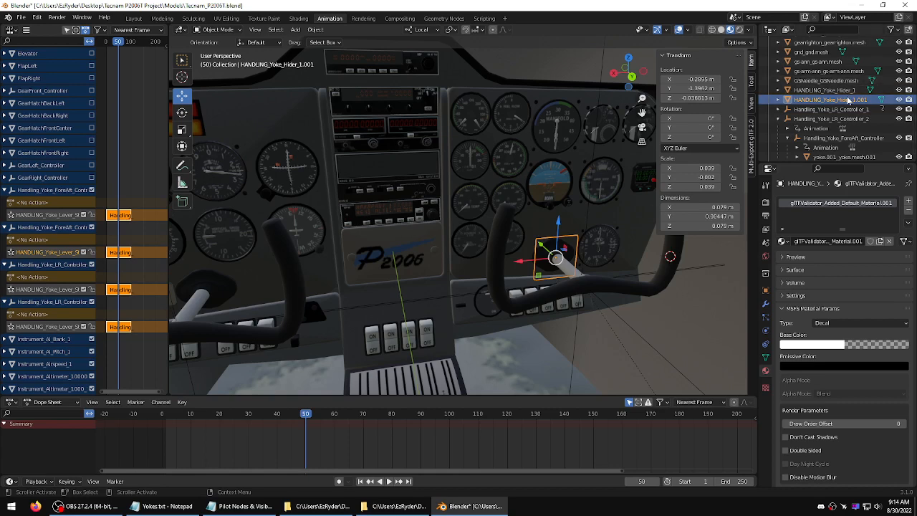
double_click(846, 101)
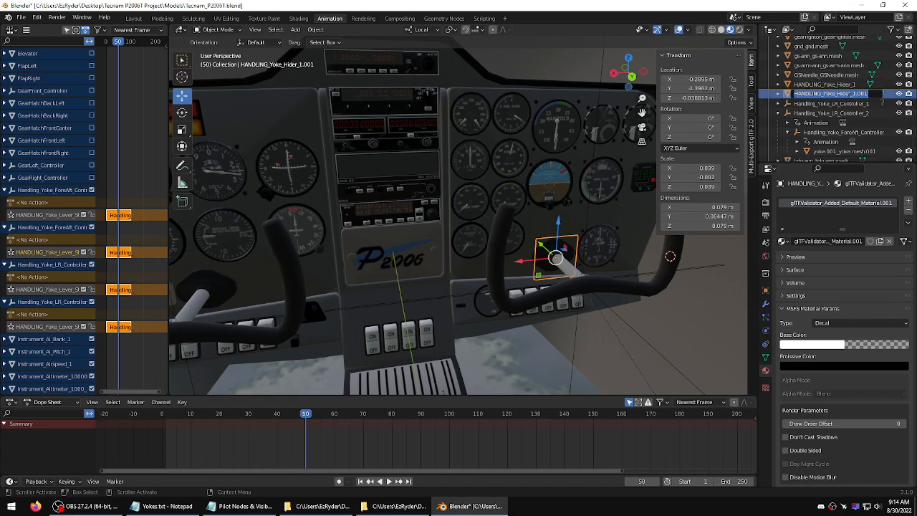
left_click(867, 94)
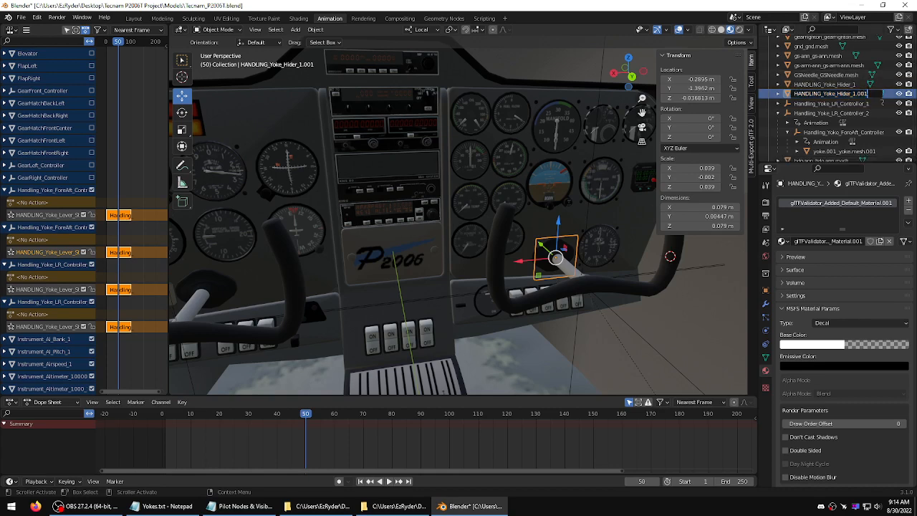
key("BackSpace")
key("BackSpace")
key("BackSpace")
key("BackSpace")
key("BackSpace")
key("BackSpace")
type("_2")
key("Return")
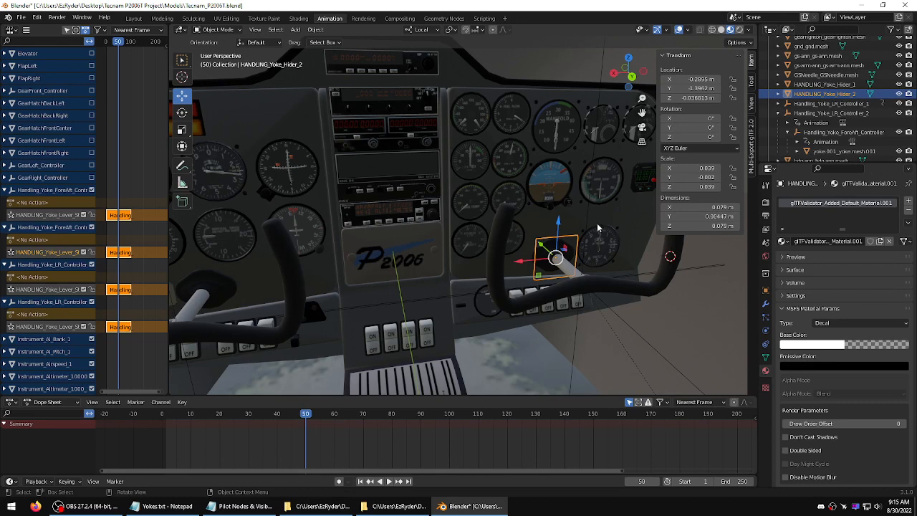
Step: Save the aircraft's Blender project under its existing file name
scroll(466, 153, "down", 7)
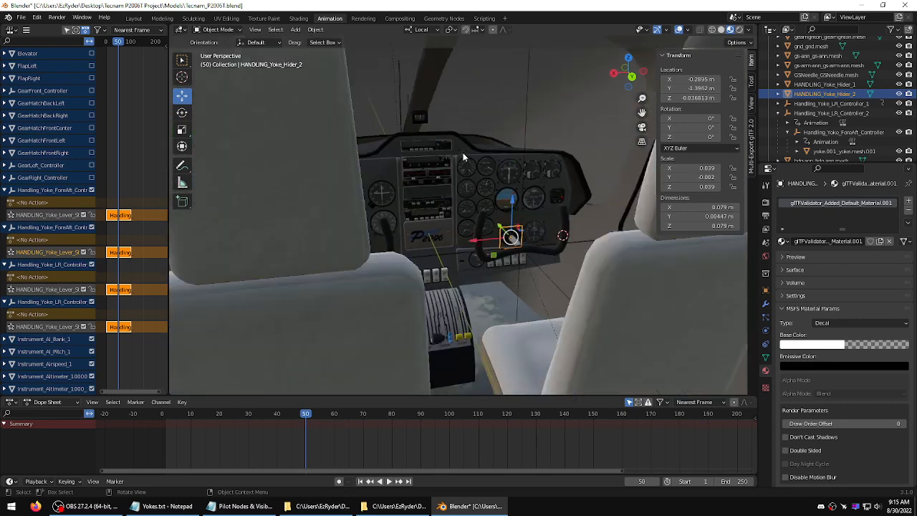
middle_click_drag(465, 157, 687, 172)
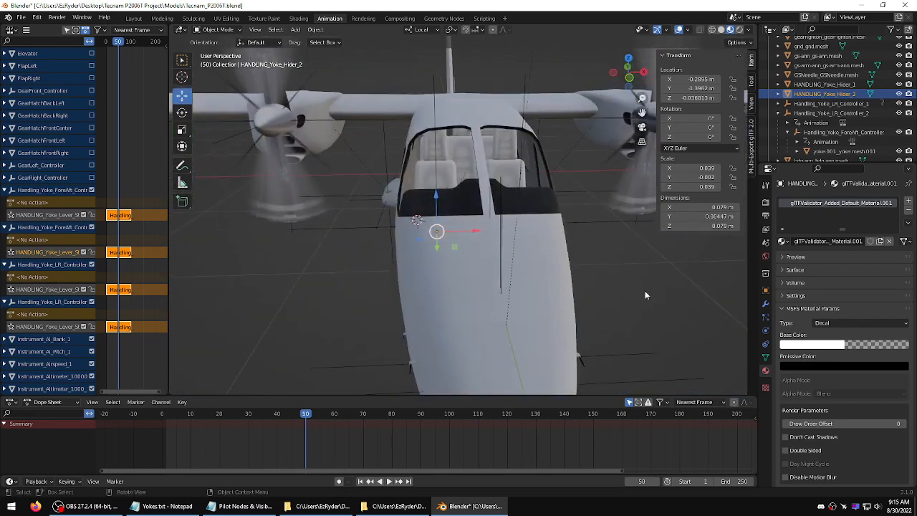
middle_click_drag(526, 196, 578, 163)
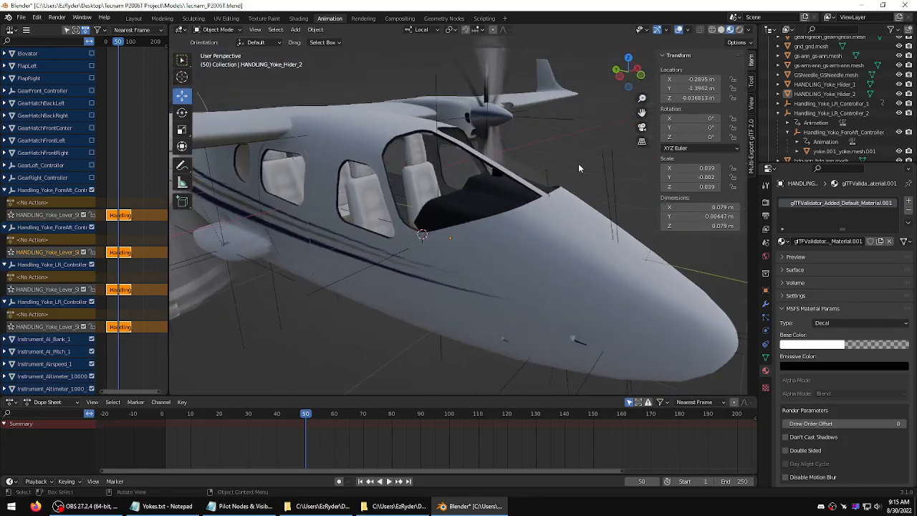
left_click(22, 18)
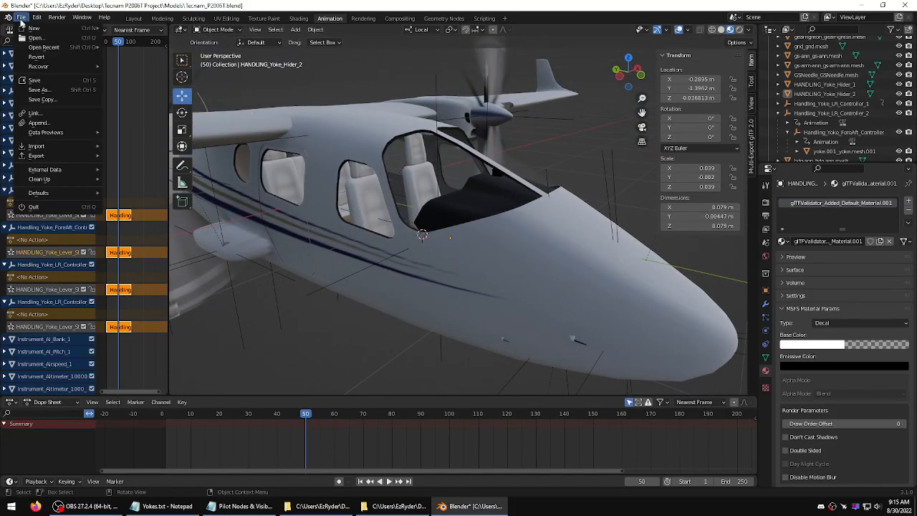
left_click(31, 81)
Step: Export the aircraft as glTF 2.0, overwriting Tecnam_P2006T.gltf in the aircraft's model folder under PackageSources, SimObjects, Airplanes
left_click(19, 18)
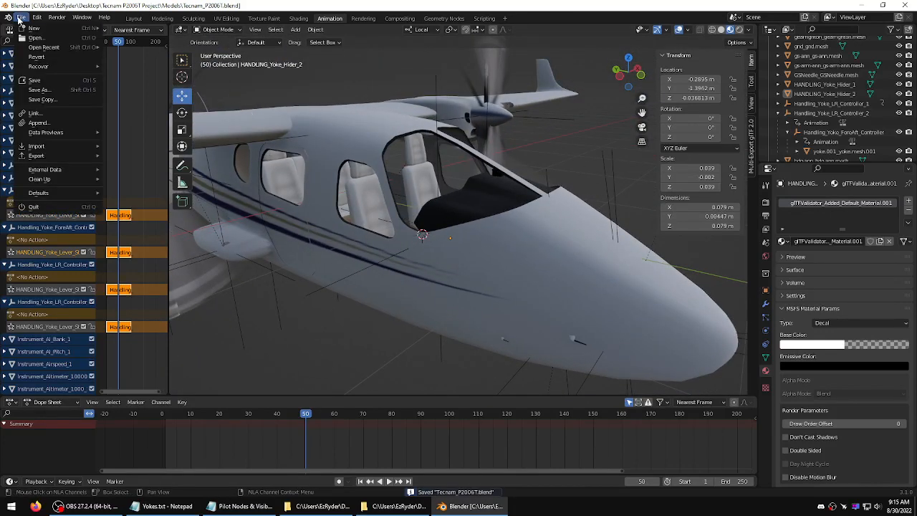
mouse_move(36, 155)
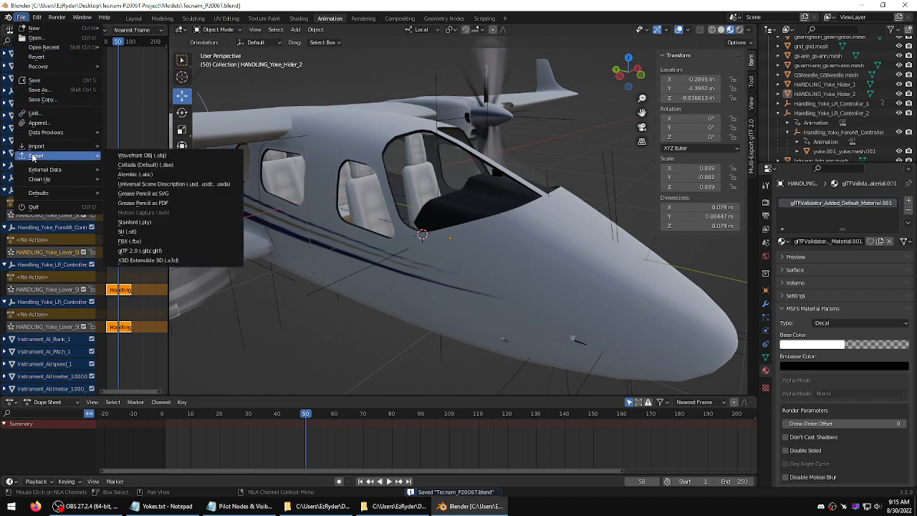
left_click(142, 252)
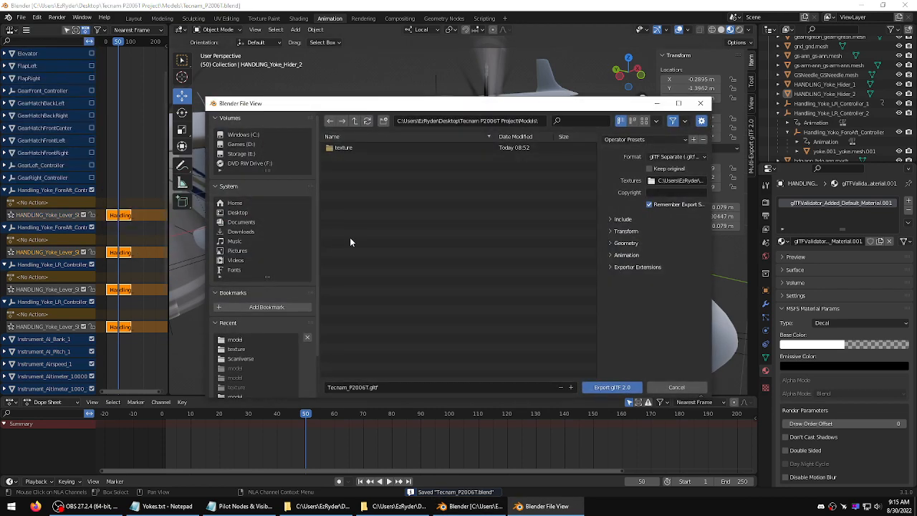
left_click(355, 120)
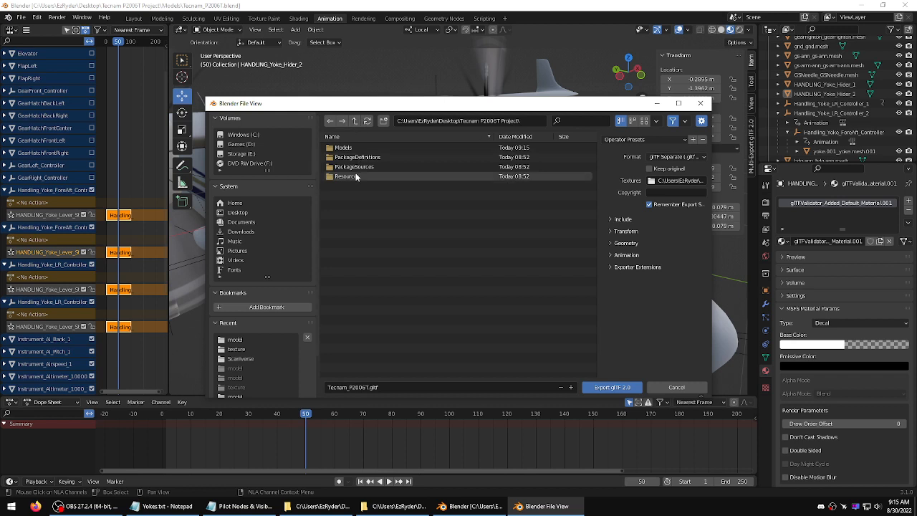
double_click(353, 165)
double_click(349, 149)
double_click(348, 148)
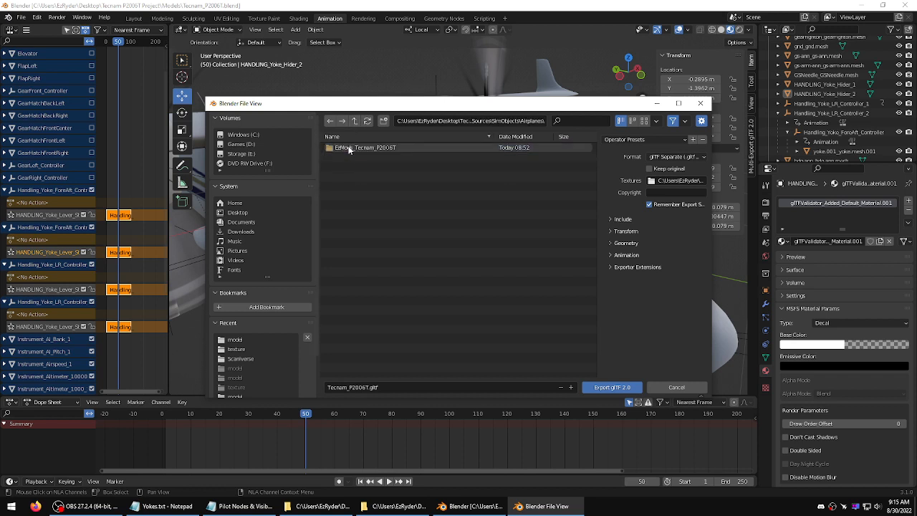
double_click(348, 149)
double_click(348, 149)
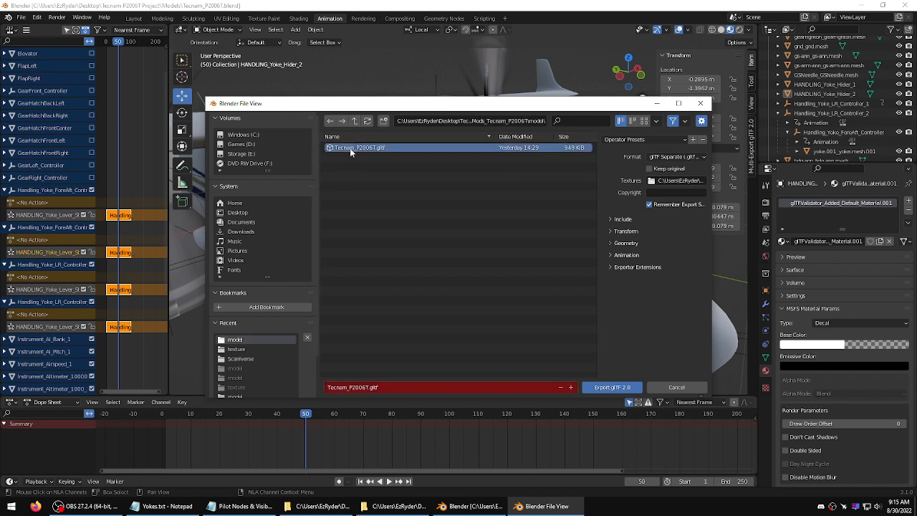
left_click(617, 386)
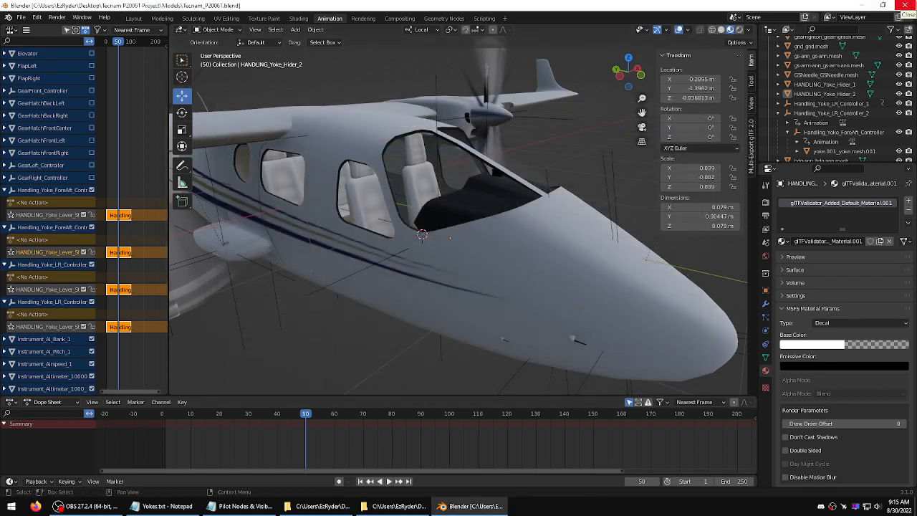
Step: Close Blender, the Pilot Nodes & Visibility notes and the DevSeries folder window, moving Yokes.txt off the main screen
left_click(903, 6)
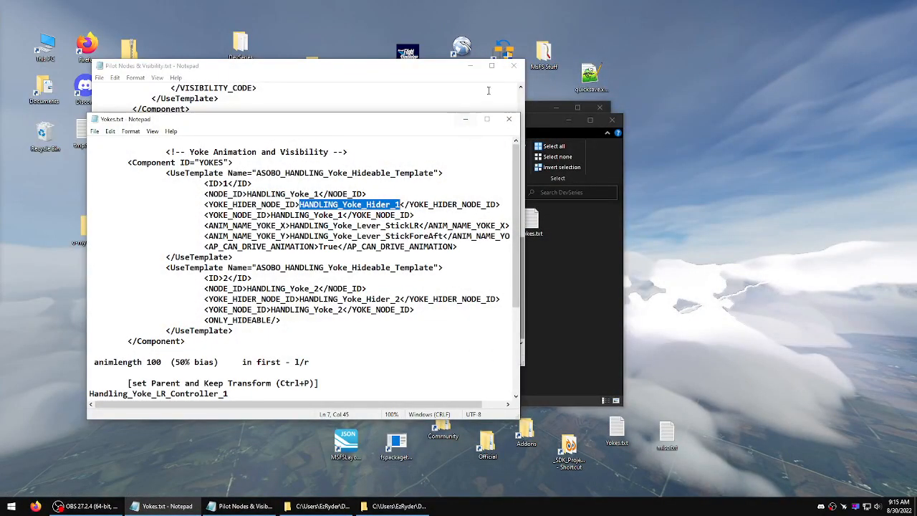
left_click_drag(381, 123, 0, 153)
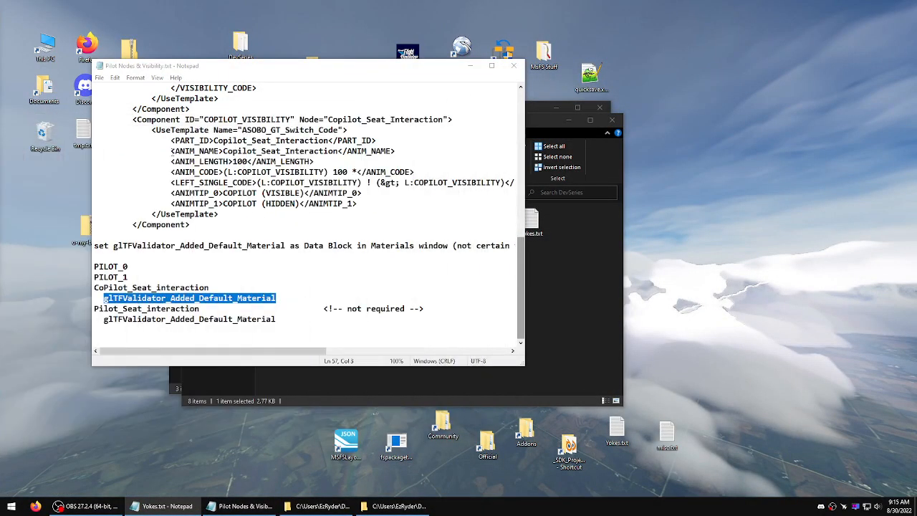
left_click(513, 65)
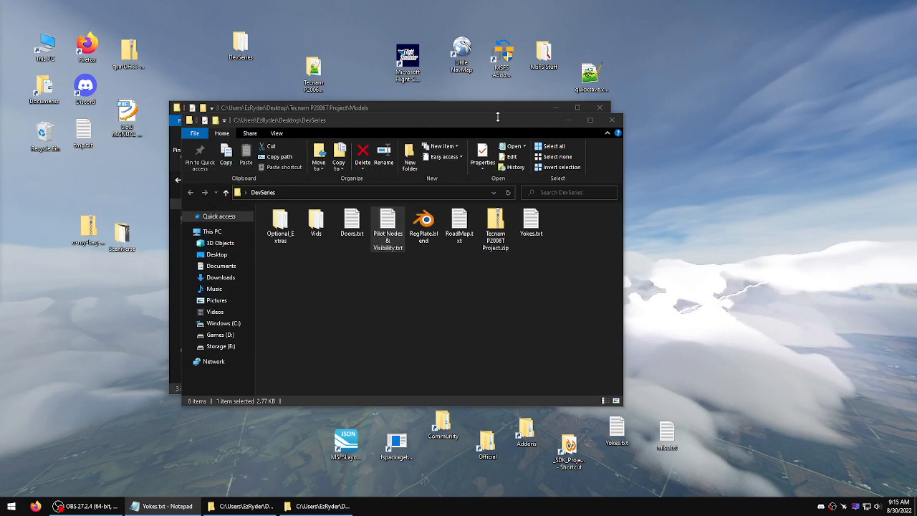
left_click(612, 119)
left_click(390, 240)
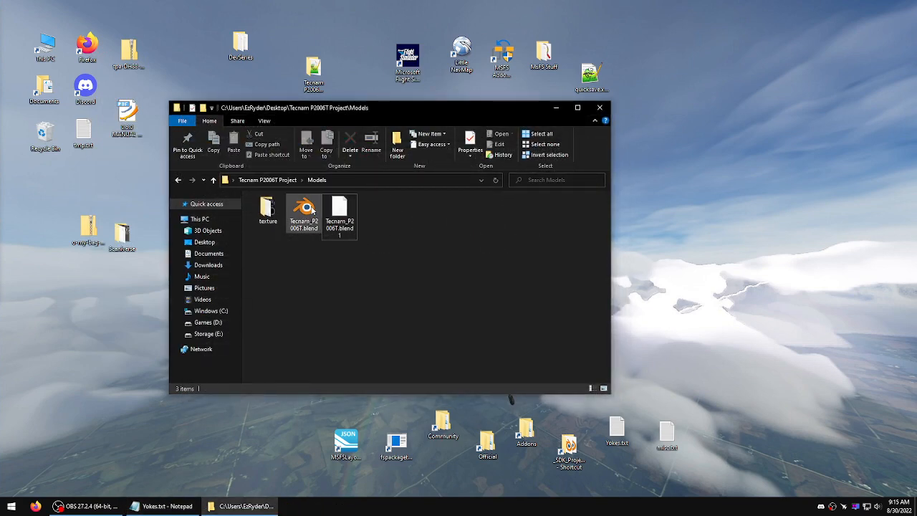
key("alt+Tab")
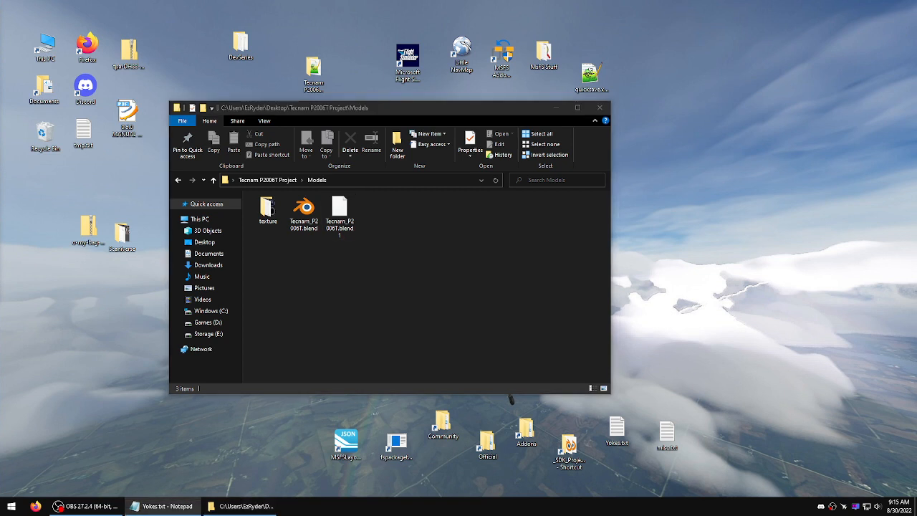
Step: Build the aircraft package by running TecnamAircraftProject.xml from the Tecnam P2006T Project folder through fspackagetool, and dismiss the finished build windows
left_click(450, 327)
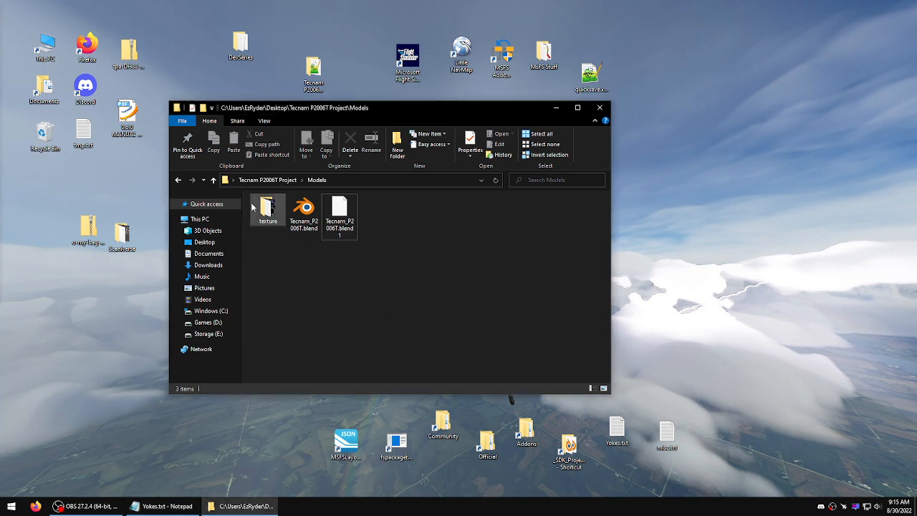
left_click(213, 180)
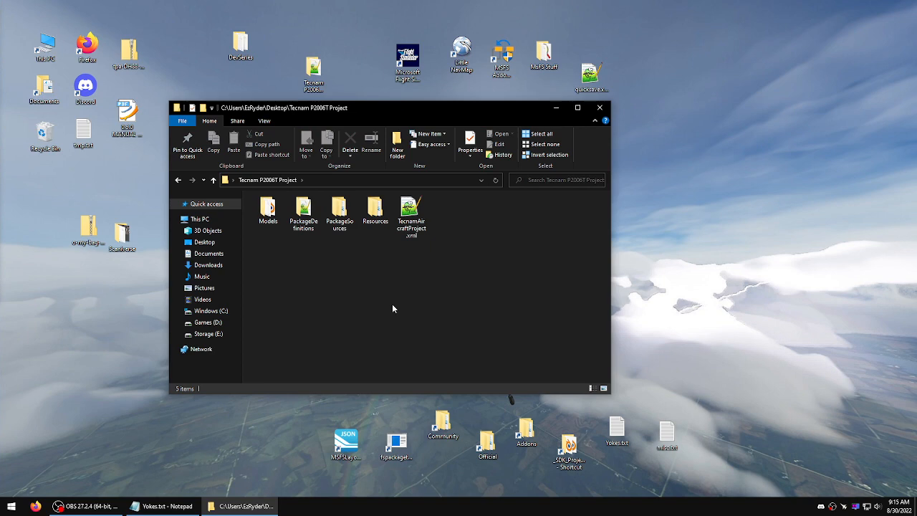
left_click_drag(410, 214, 396, 444)
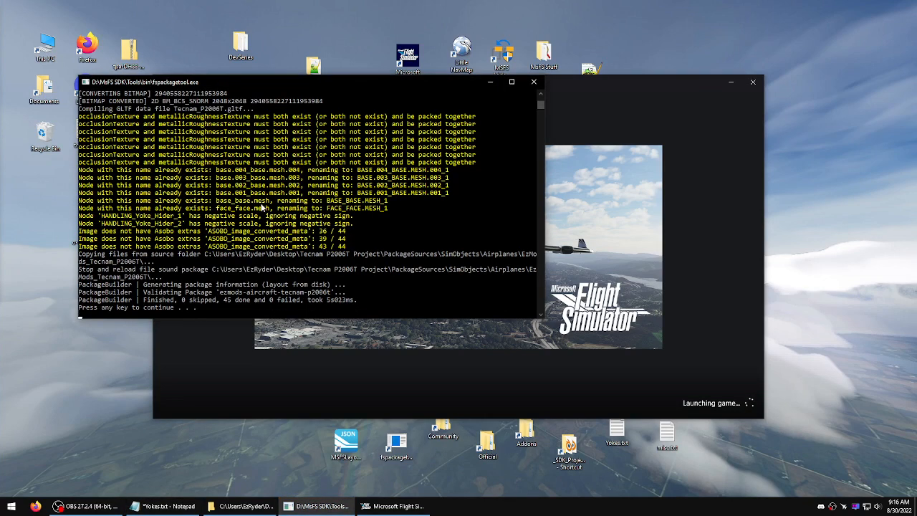
left_click(410, 328)
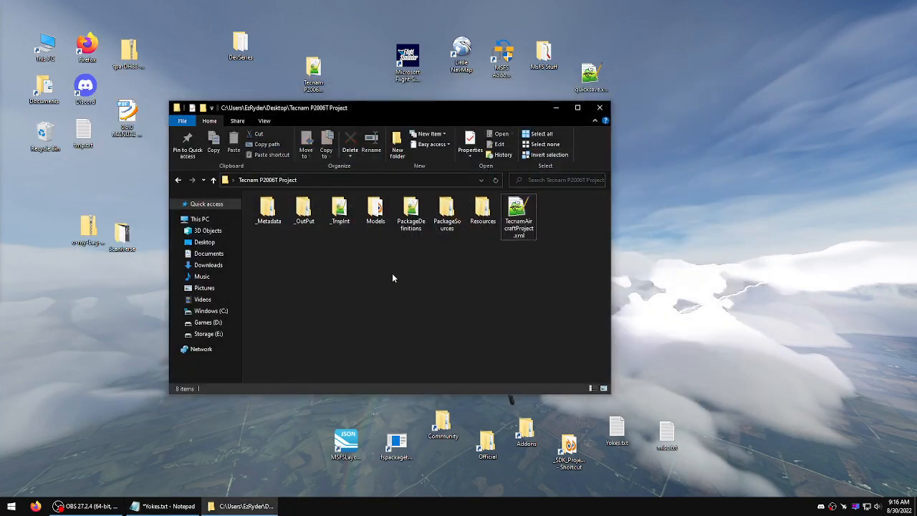
Step: Replace the ezmods-aircraft-tecnam-p2006t folder in Community with a copy of the new build from _OutPut, and close both folder windows
double_click(300, 212)
right_click(270, 215)
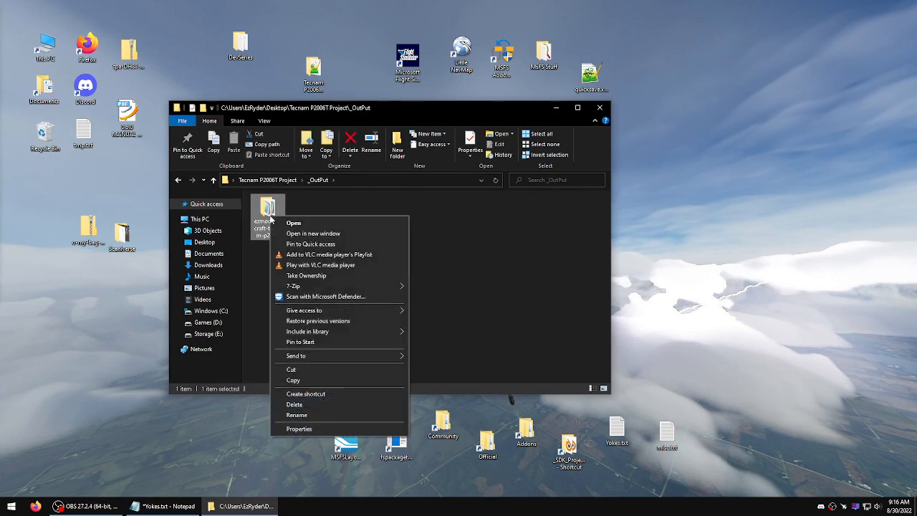
left_click(293, 381)
double_click(441, 424)
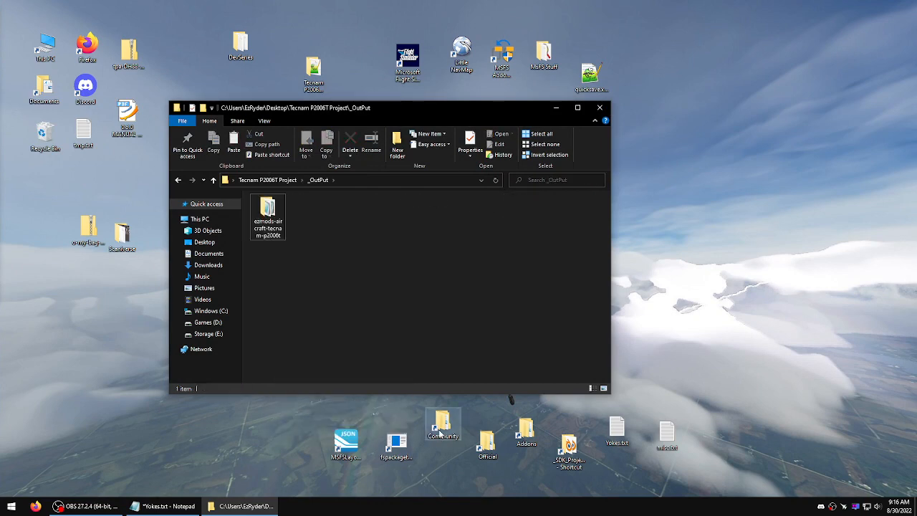
right_click(296, 243)
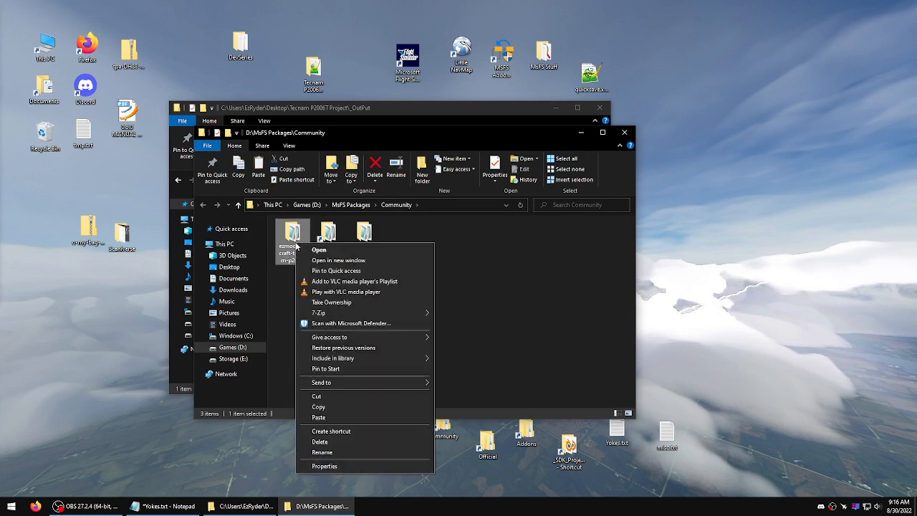
left_click(320, 441)
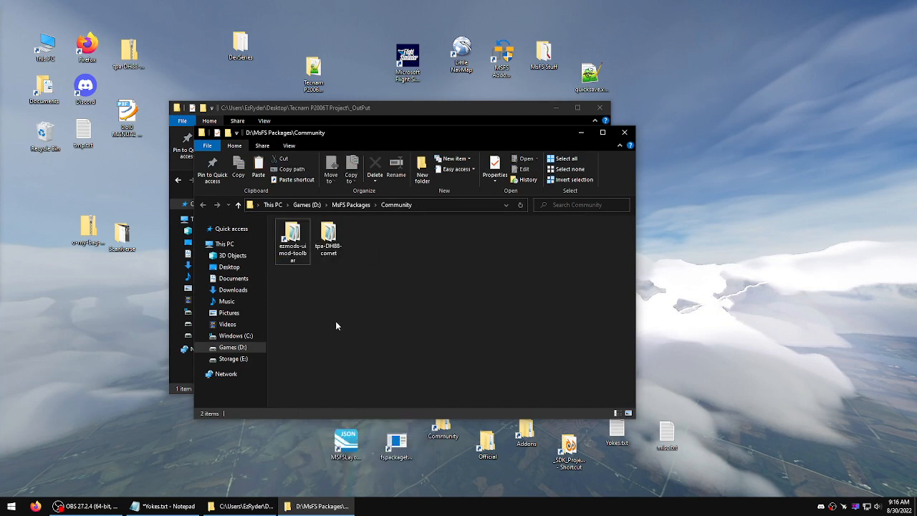
right_click(357, 280)
left_click(387, 347)
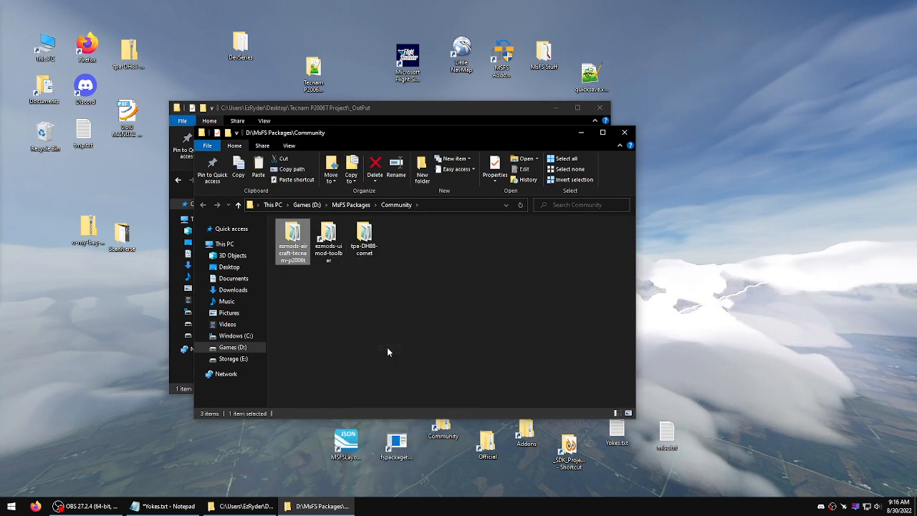
left_click(386, 350)
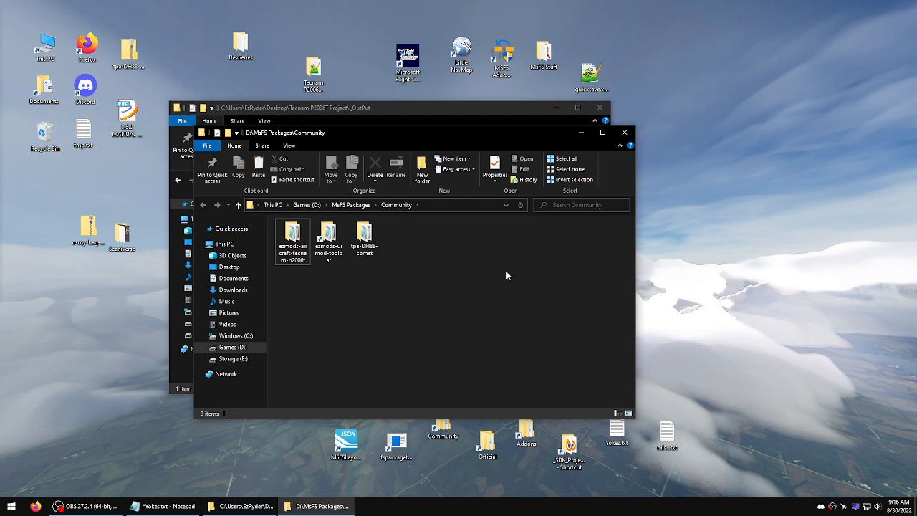
left_click(624, 133)
left_click(600, 107)
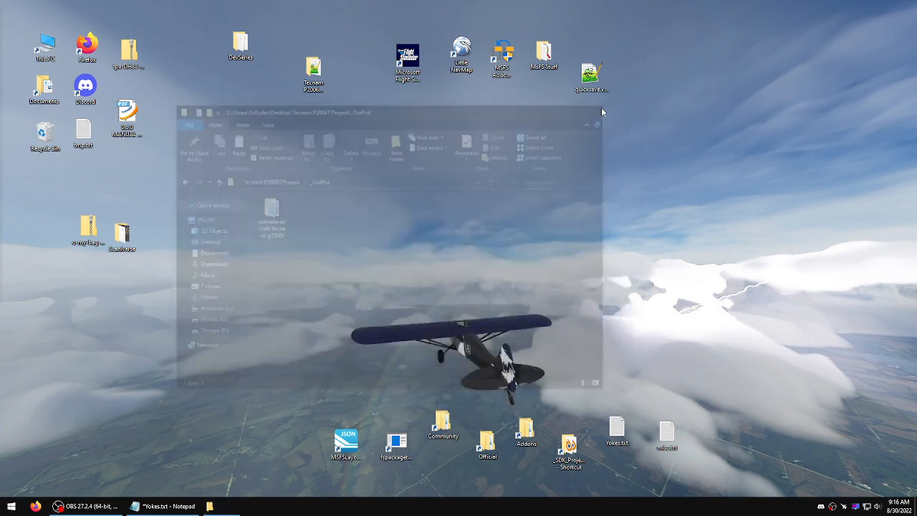
Step: Launch Microsoft Flight Simulator and open Pilot Nodes & Visibility.txt from the DevSeries folder, moving the notes off the main screen
left_click(406, 56)
double_click(406, 56)
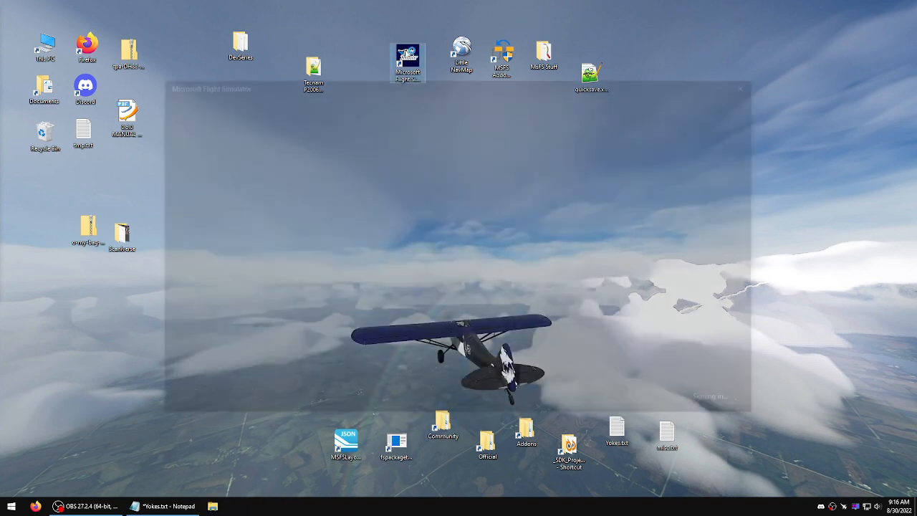
double_click(241, 45)
double_click(375, 213)
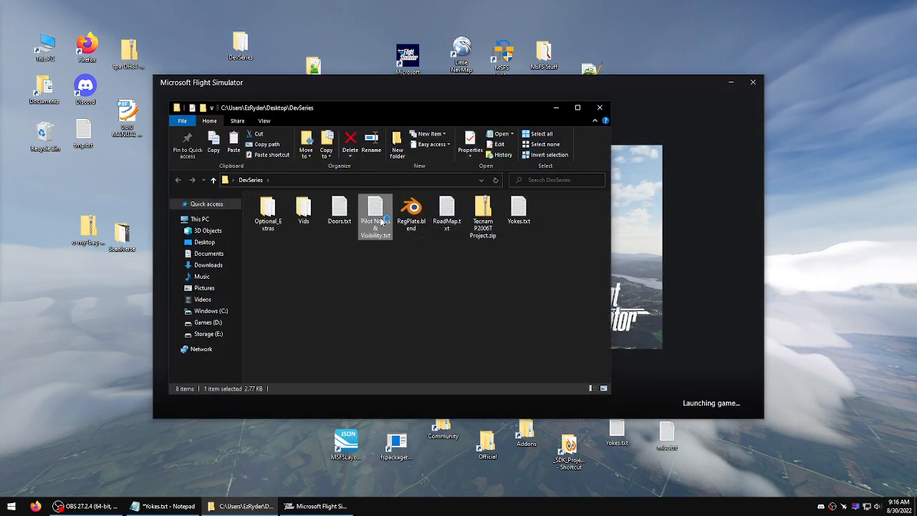
left_click_drag(397, 75, 0, 92)
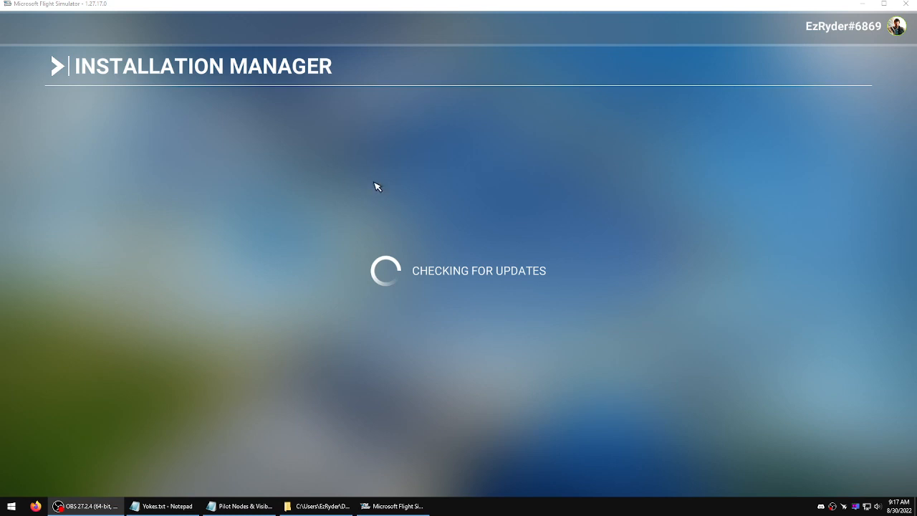
left_click(374, 182)
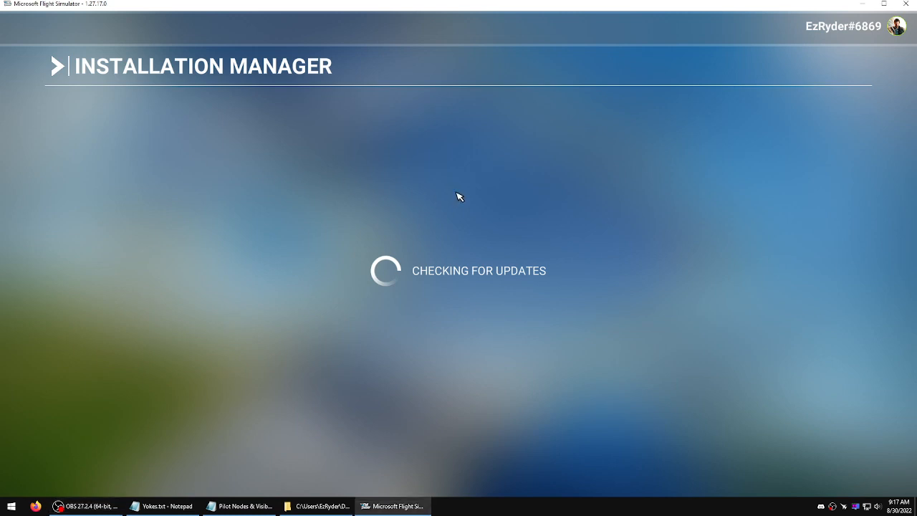
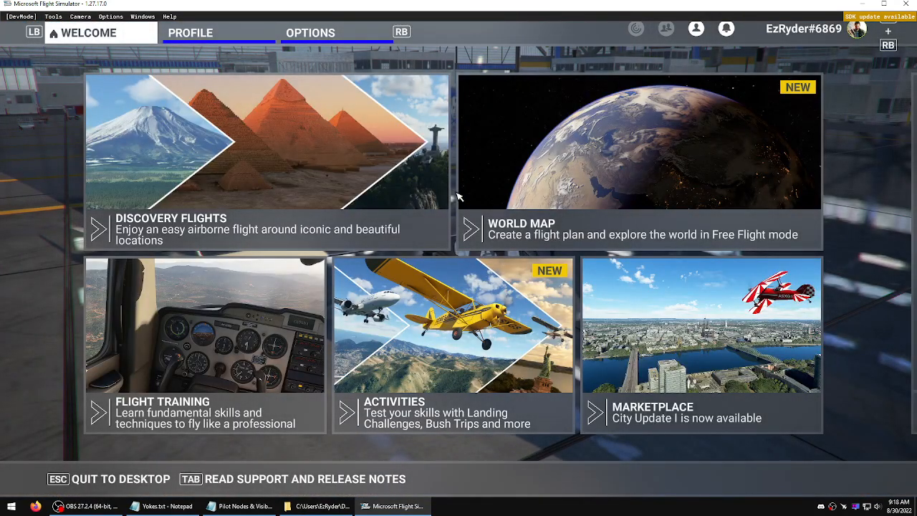
Step: Start a world map flight in the Tecnam P2006T from KGOK Guthrie Mun, at PARKING 2 -- RAMP GA SMALL
left_click(573, 149)
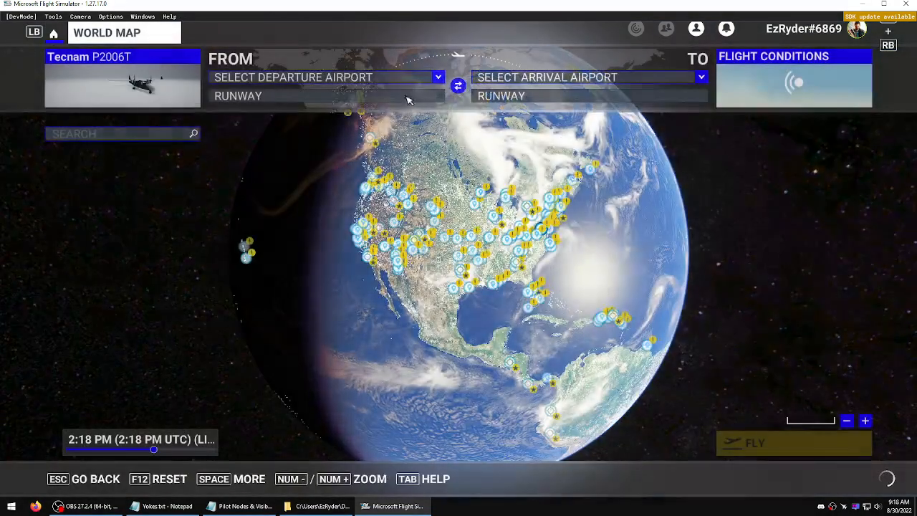
left_click(301, 77)
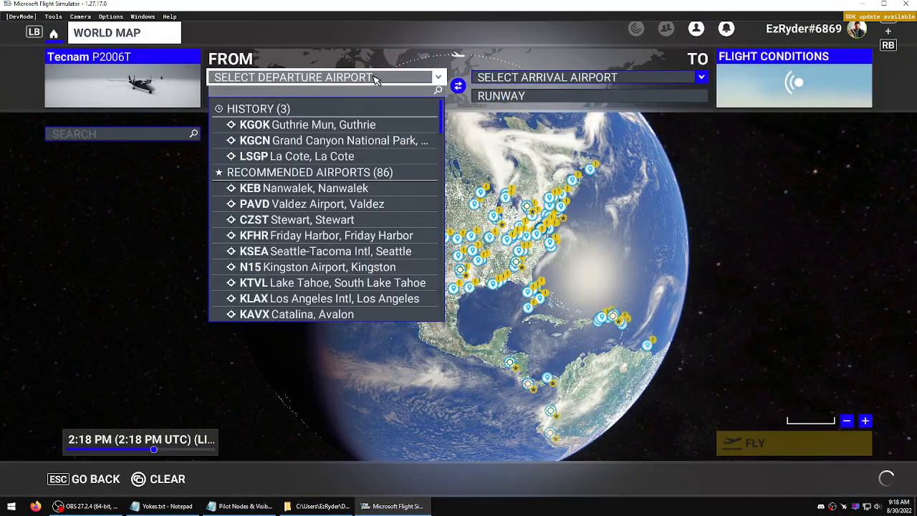
left_click(312, 125)
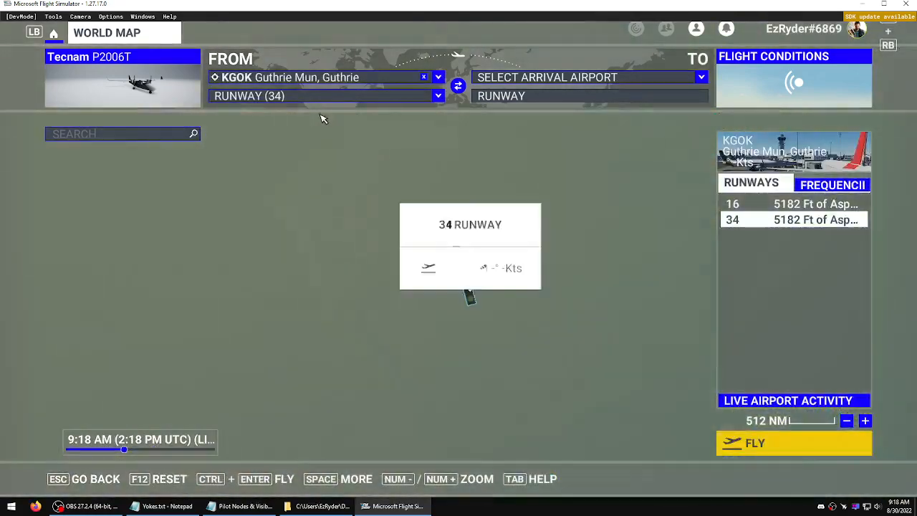
left_click(347, 98)
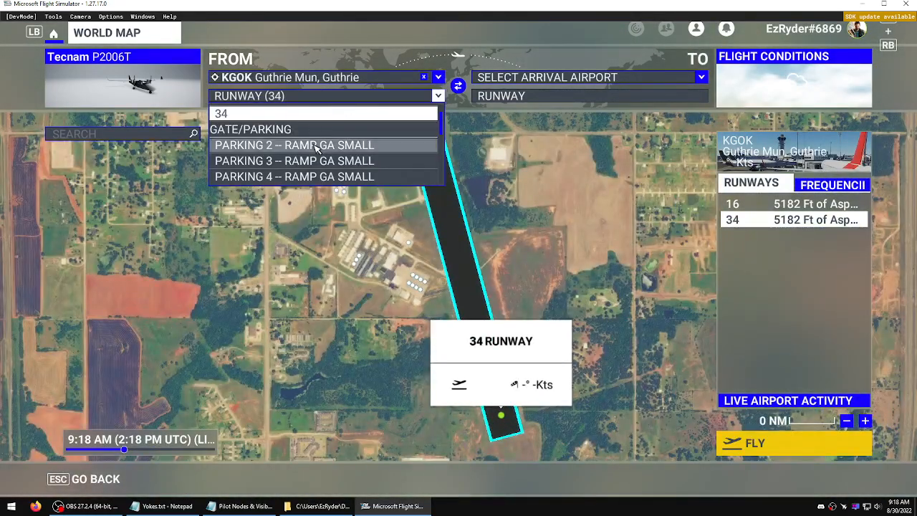
left_click(326, 144)
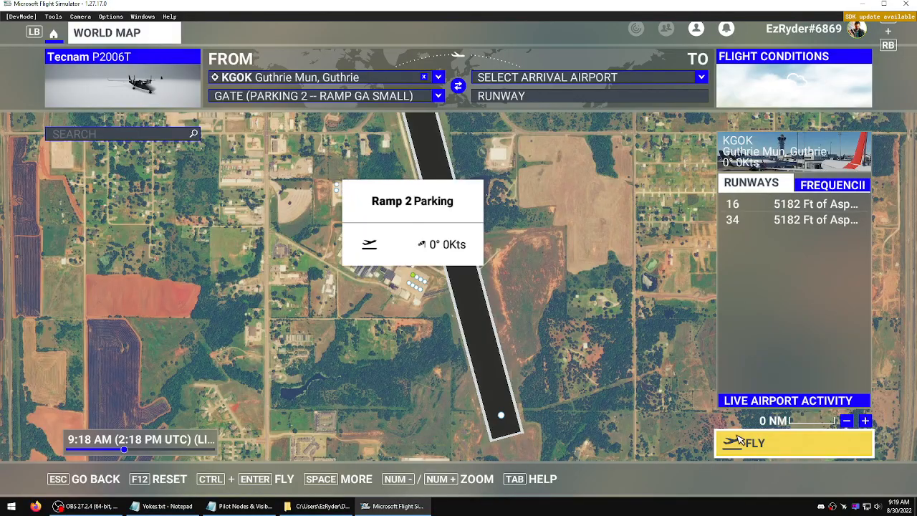
left_click(749, 443)
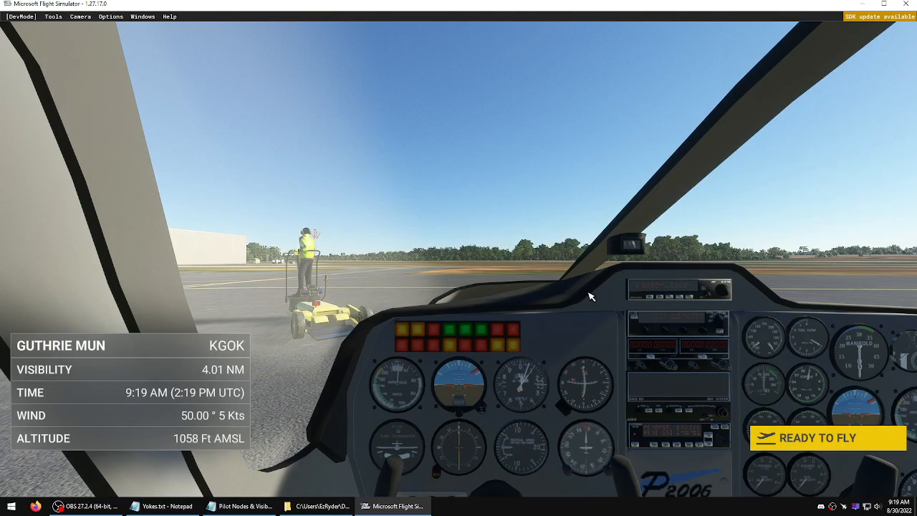
left_click(796, 439)
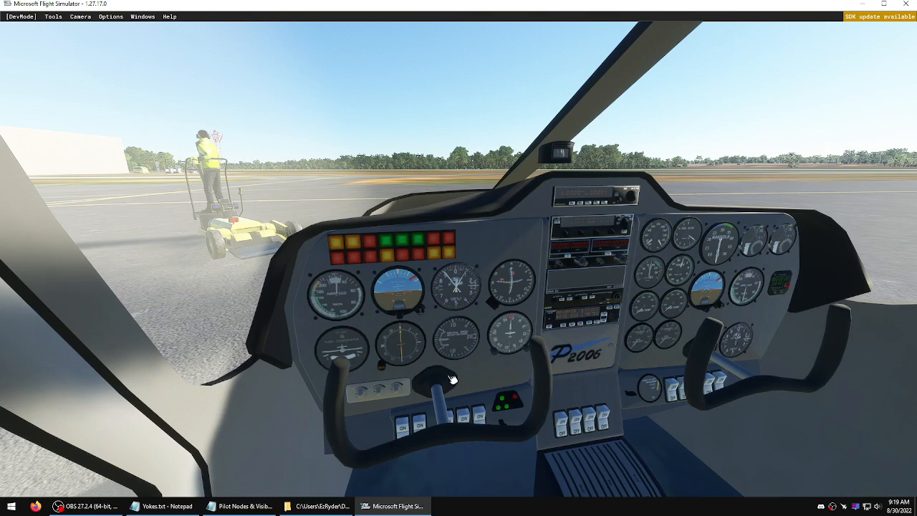
Step: Test the pilot's yoke hider plate by hiding and restoring the yoke, and close the flight simulator
left_click(456, 380)
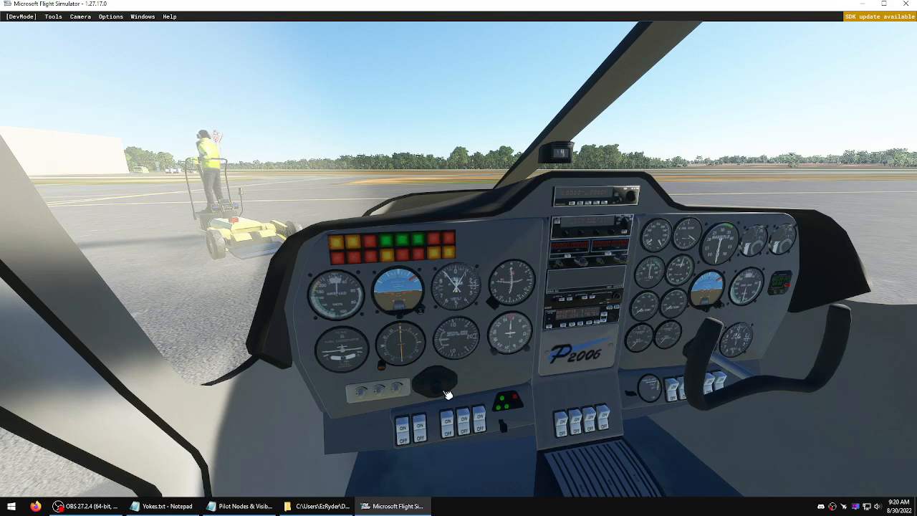
left_click(444, 394)
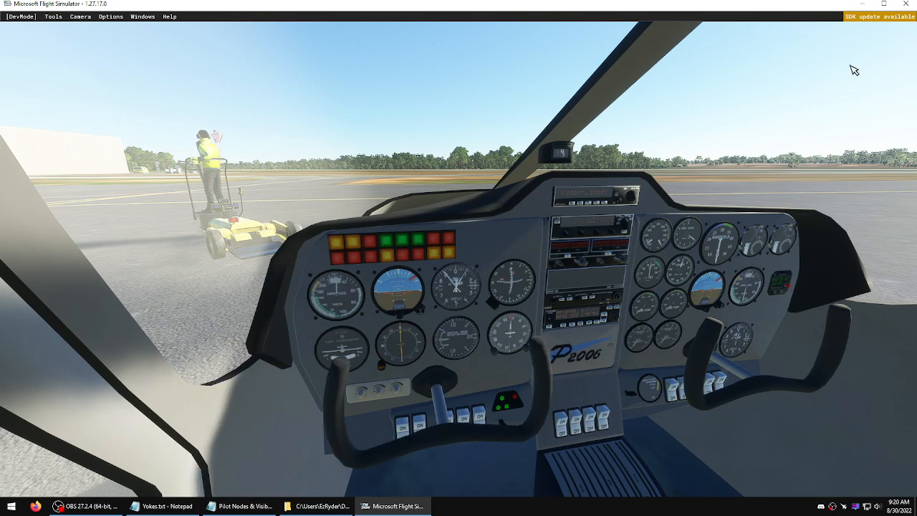
left_click(906, 6)
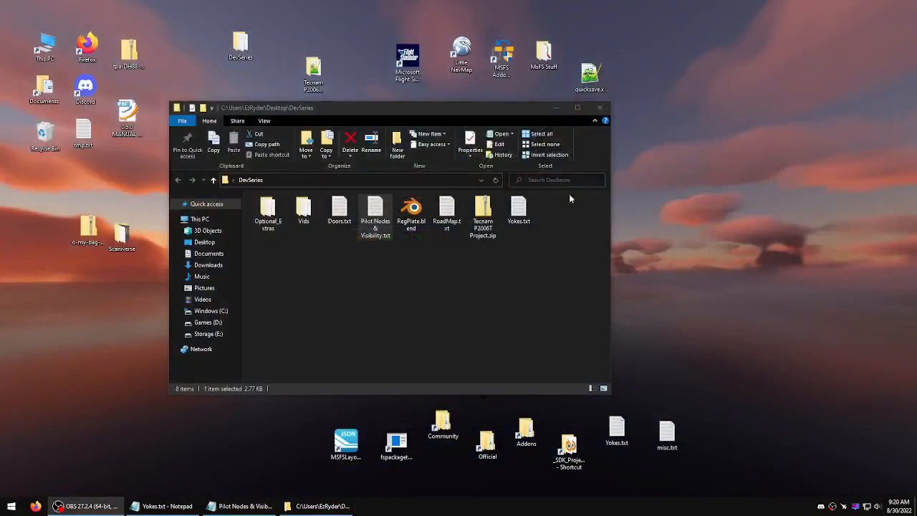
Step: Close the DevSeries folder window, the Pilot Nodes & Visibility notes and Yokes.txt
left_click(599, 107)
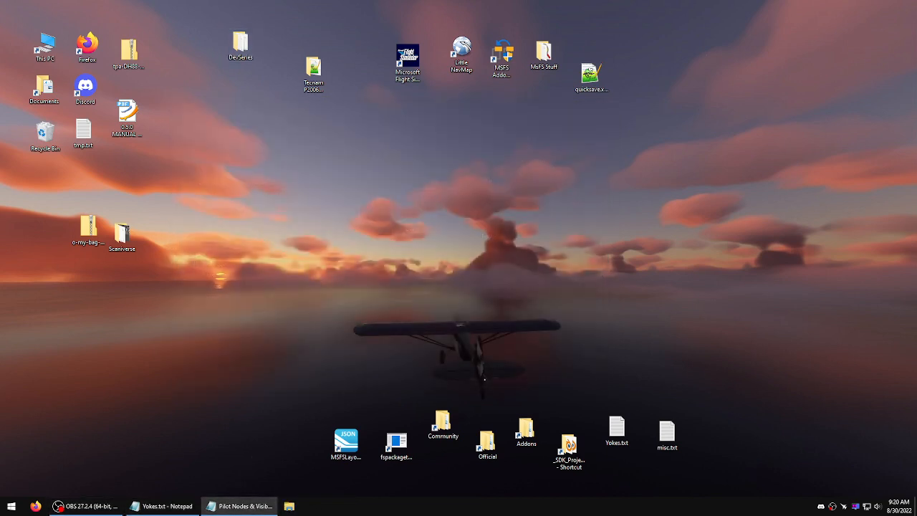
left_click_drag(0, 103, 457, 105)
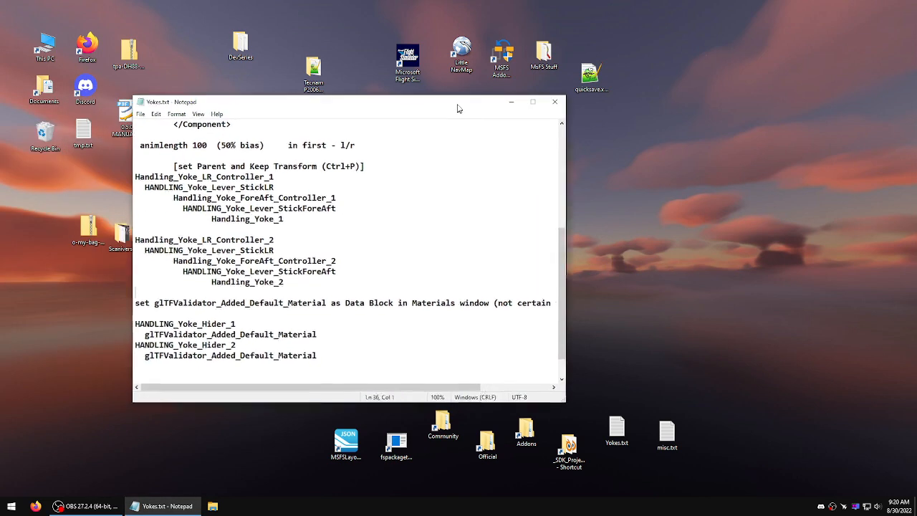
left_click(313, 334)
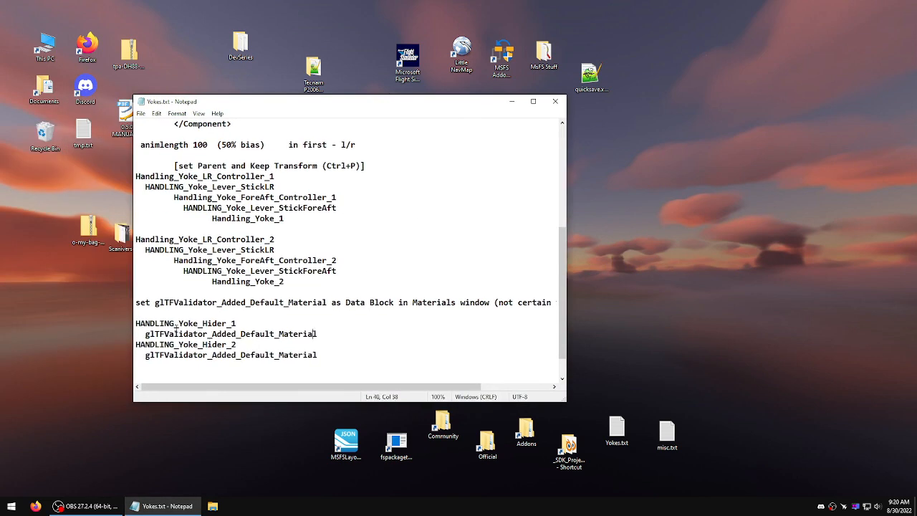
left_click(555, 101)
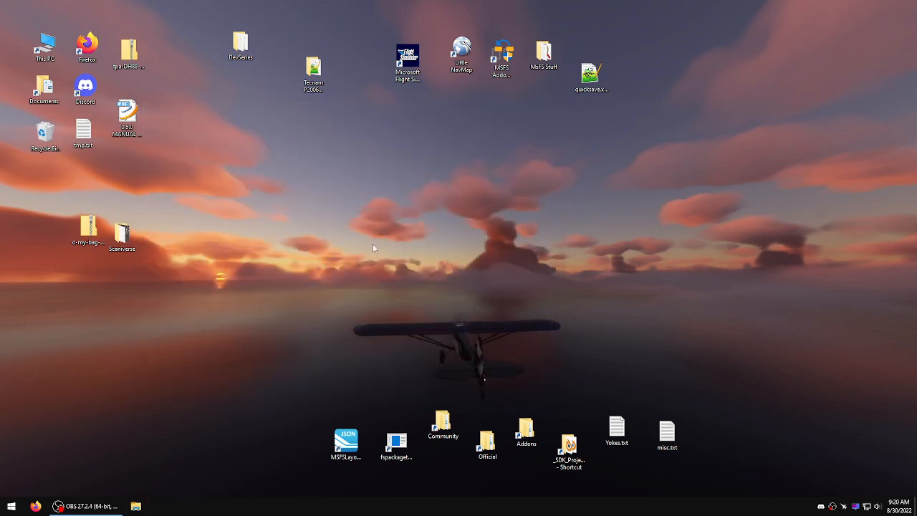
Step: Reopen Tecnam_P2006T.blend in Blender from the Models folder of the Tecnam P2006T Project
double_click(313, 69)
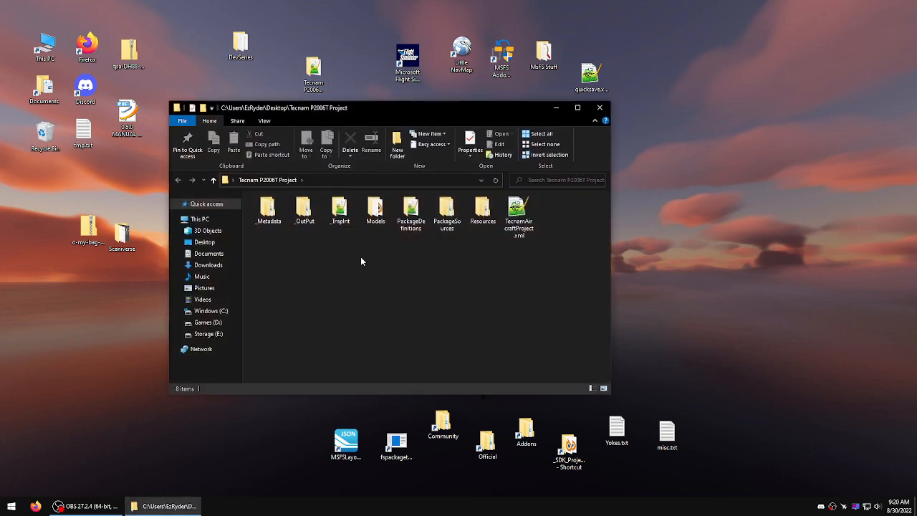
double_click(375, 212)
left_click(307, 213)
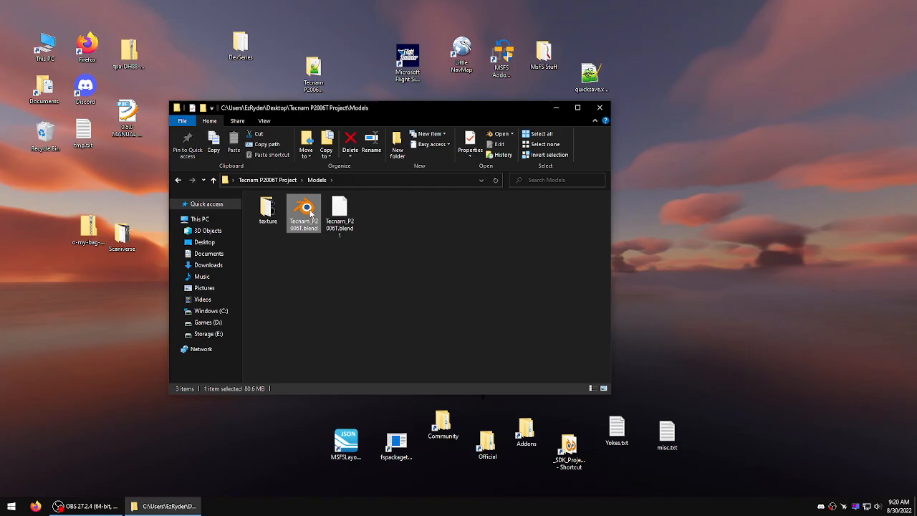
double_click(310, 212)
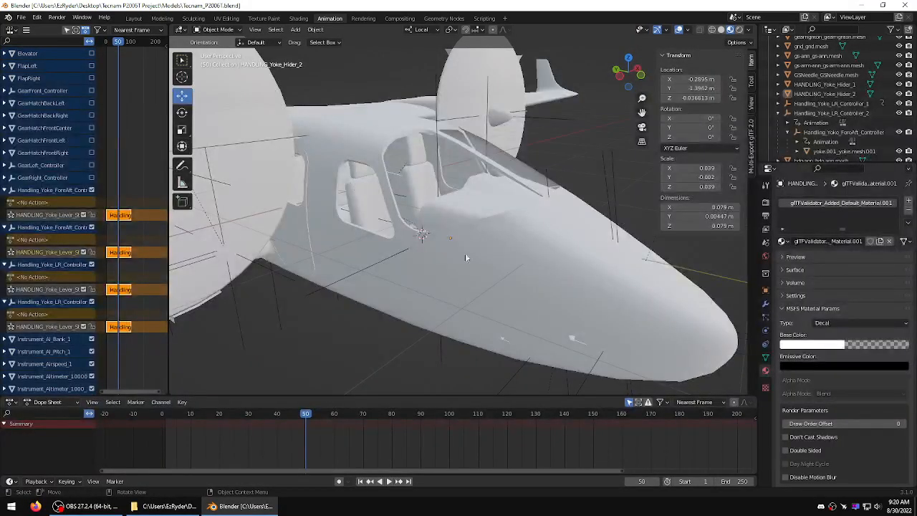
Step: Select the co-pilot's hider plate HANDLING_Yoke_Hider_2 in the cockpit and expand its outliner entry through Cube.001 down to its material
middle_click_drag(464, 252, 537, 200)
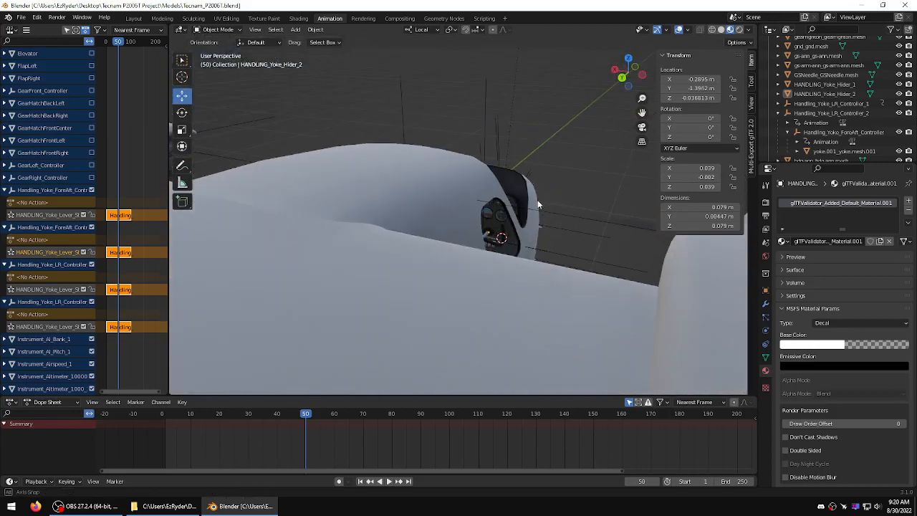
scroll(537, 199, "up", 7)
left_click(556, 276)
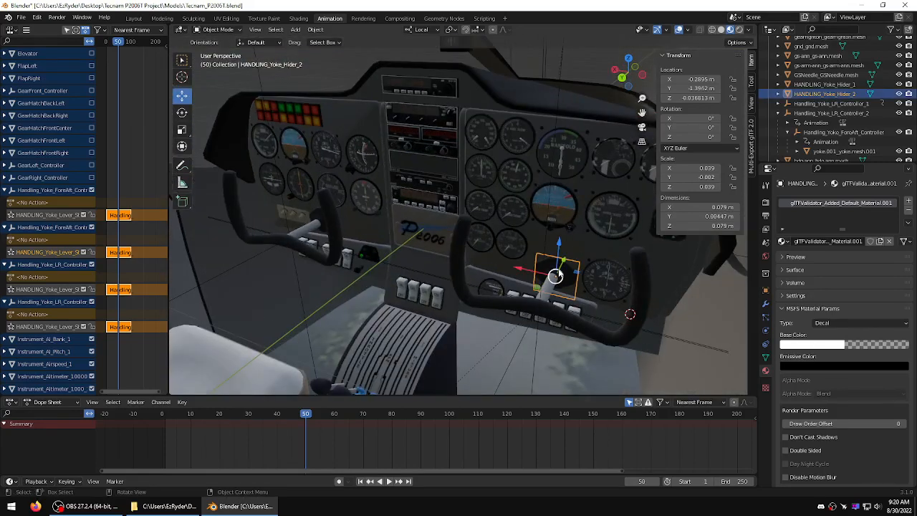
left_click(779, 94)
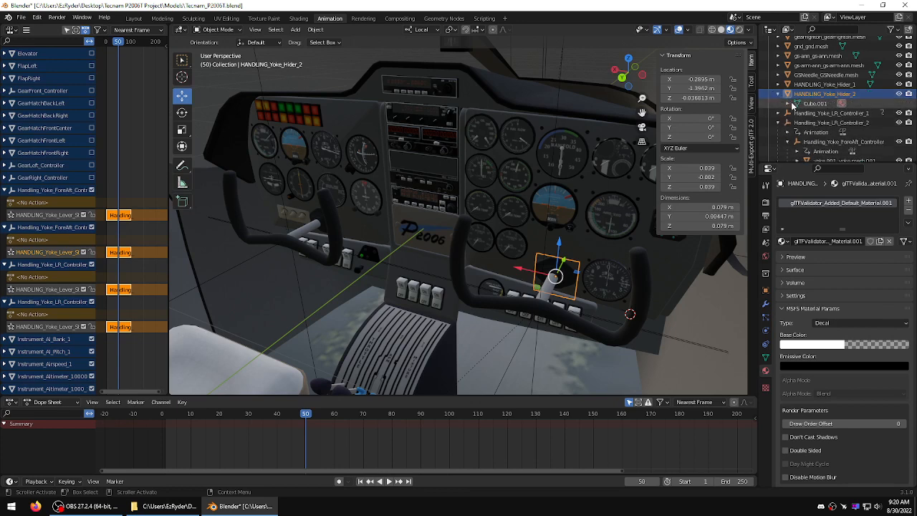
left_click(788, 104)
left_click(845, 114)
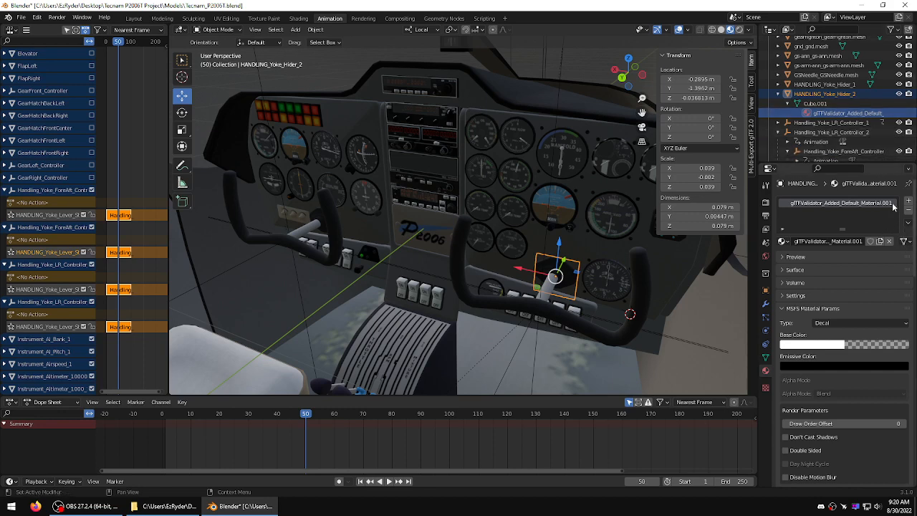
Step: Assign glTFValidator_Added_Default_Material to HANDLING_Yoke_Hider_2 and link the material slot to Data
left_click(784, 241)
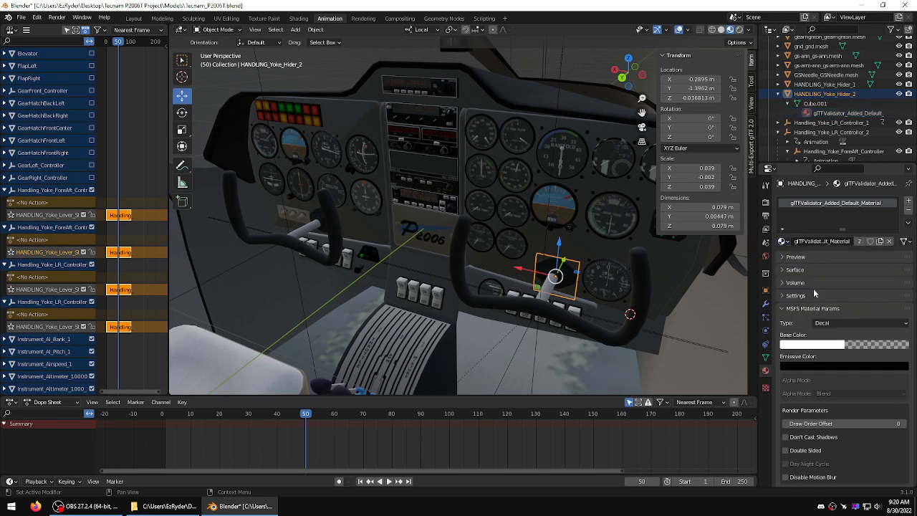
left_click(816, 291)
left_click(903, 242)
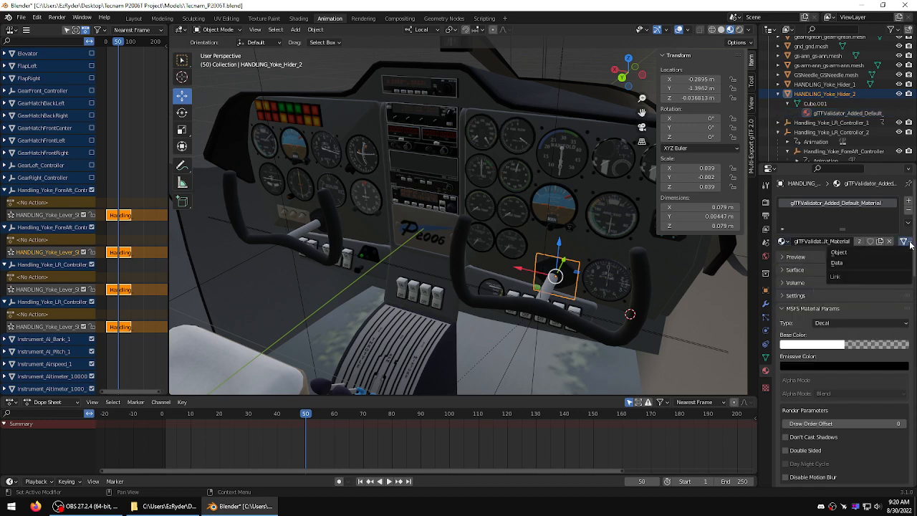
left_click(846, 263)
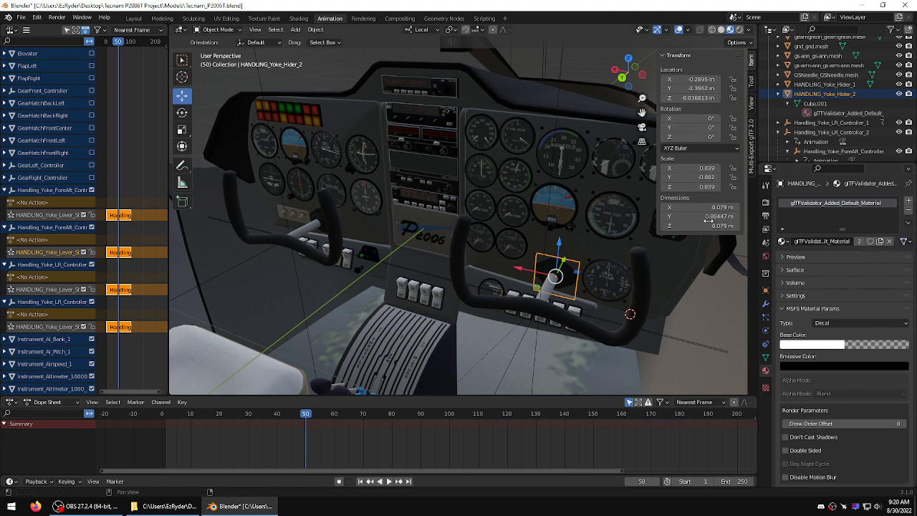
Step: Save the updated Tecnam_P2006T.blend file
left_click(20, 17)
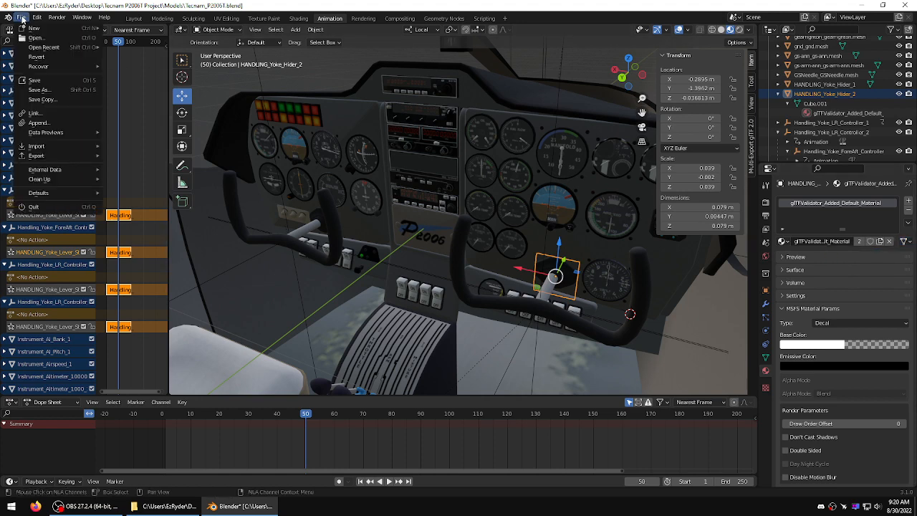
left_click(33, 79)
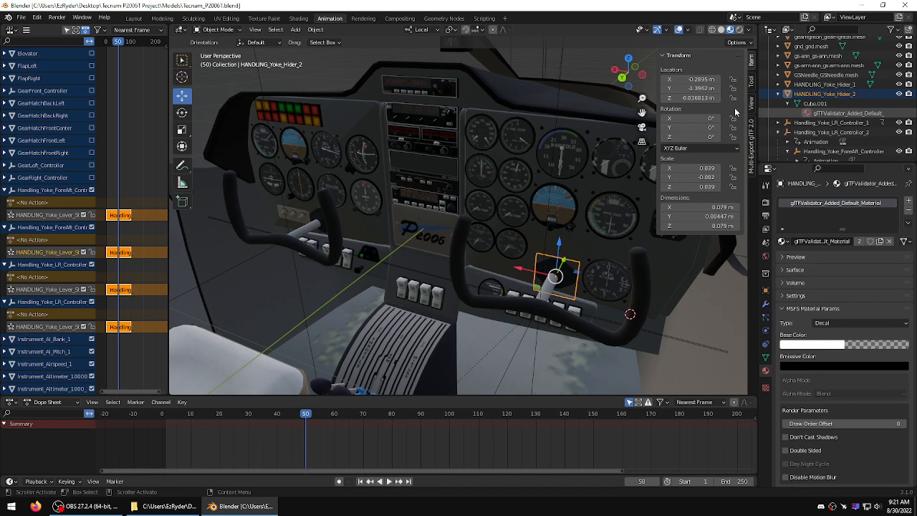
left_click(22, 17)
mouse_move(38, 148)
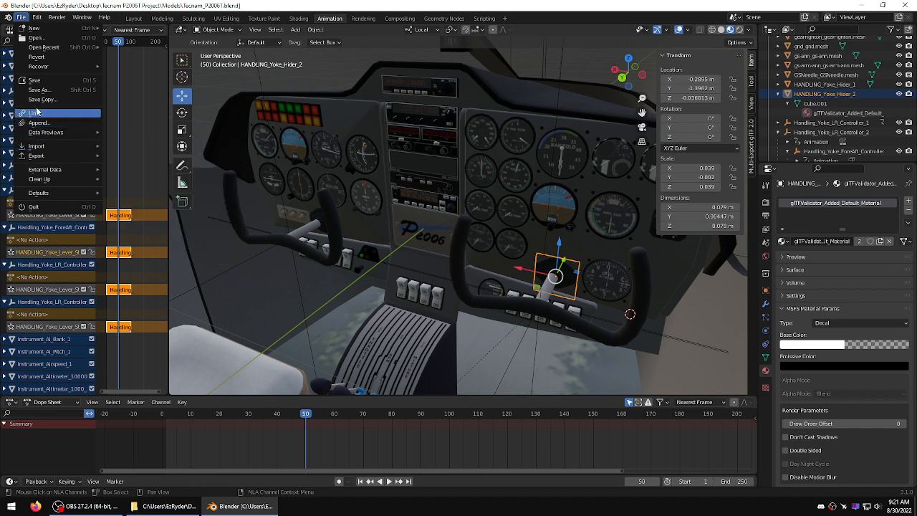
left_click(34, 79)
Step: Export the model as glTF 2.0 over Tecnam_P2006T.gltf in the aircraft's model folder under PackageSources, SimObjects, Airplanes
left_click(20, 17)
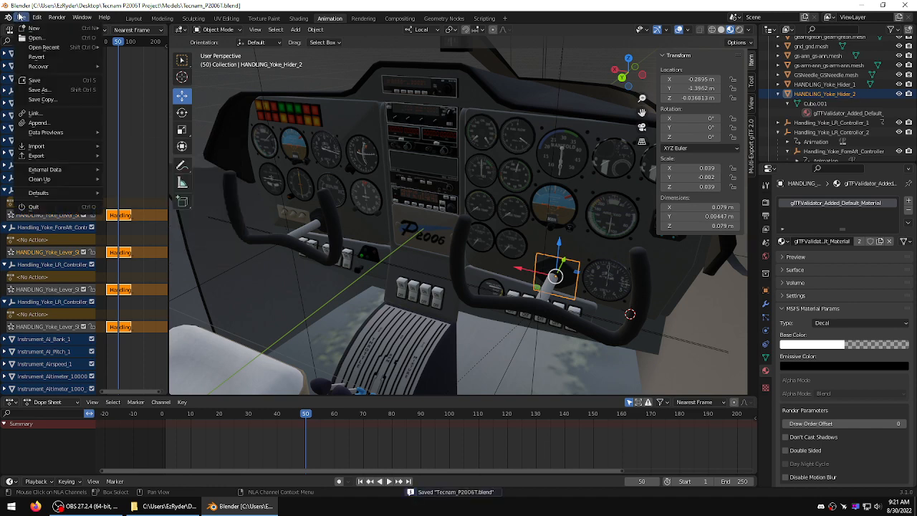
mouse_move(42, 147)
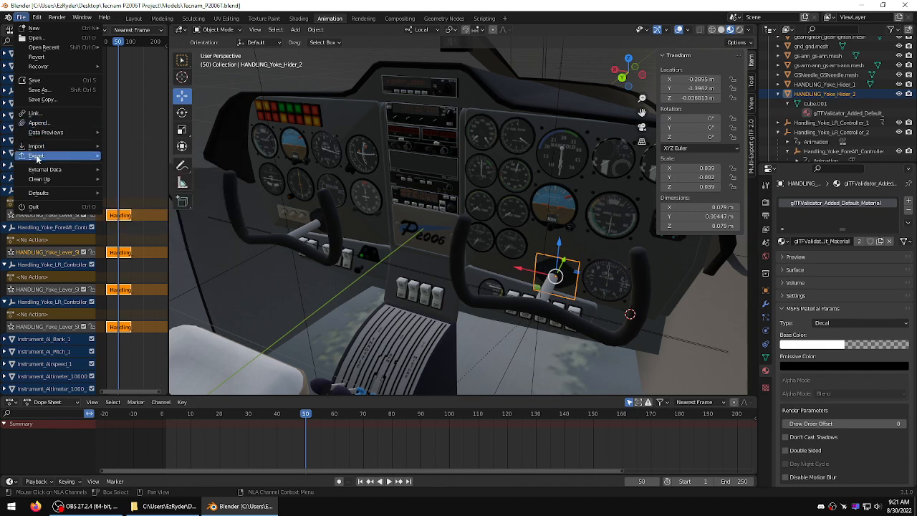
mouse_move(40, 155)
left_click(138, 251)
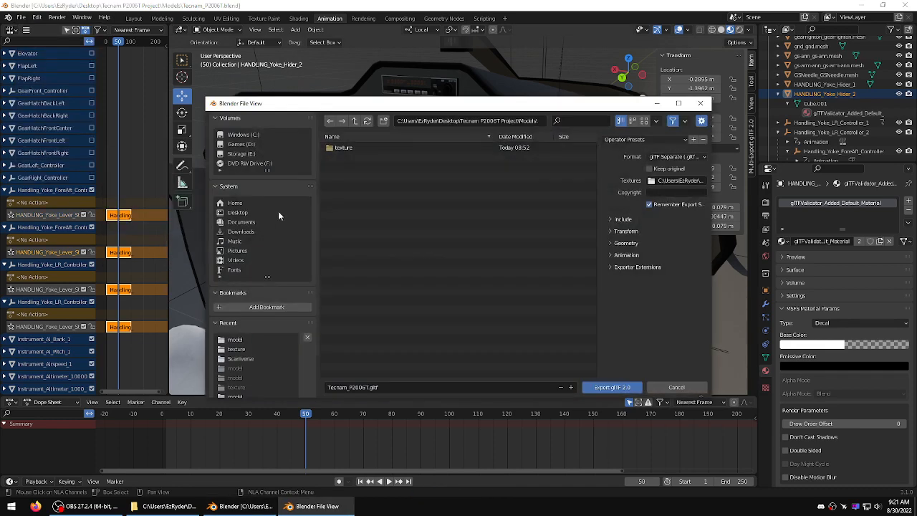
left_click(354, 122)
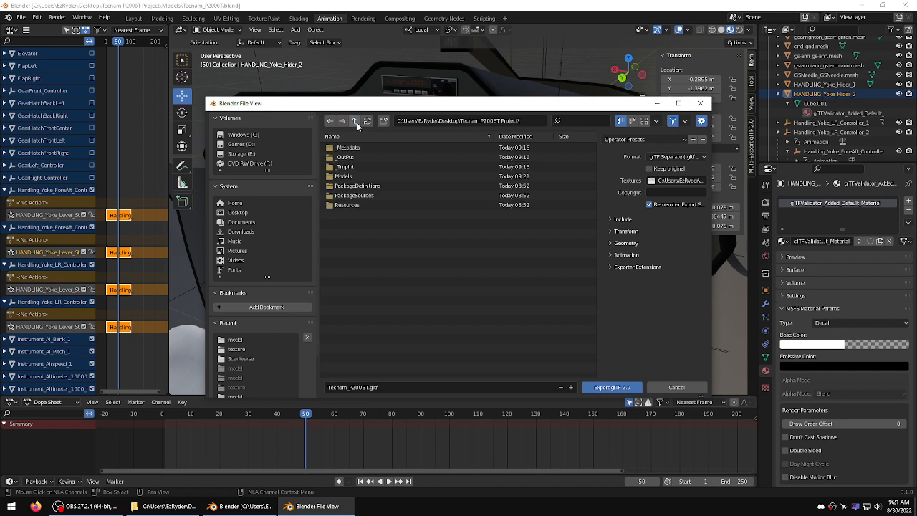
left_click(364, 194)
left_click(339, 148)
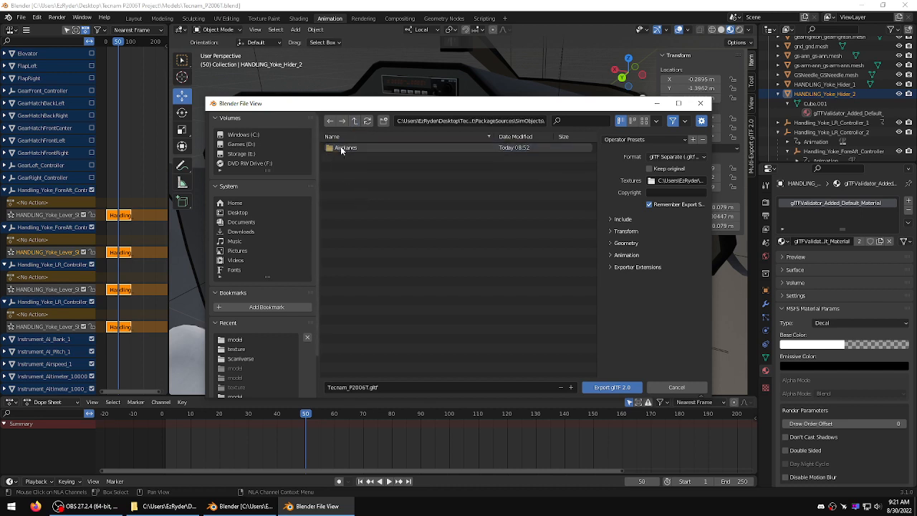
left_click(341, 148)
left_click(340, 149)
left_click(341, 148)
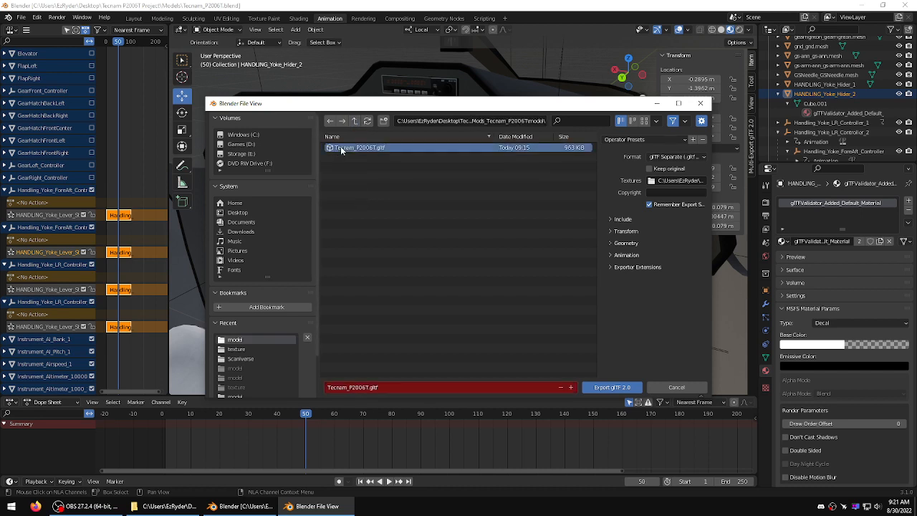
left_click(623, 388)
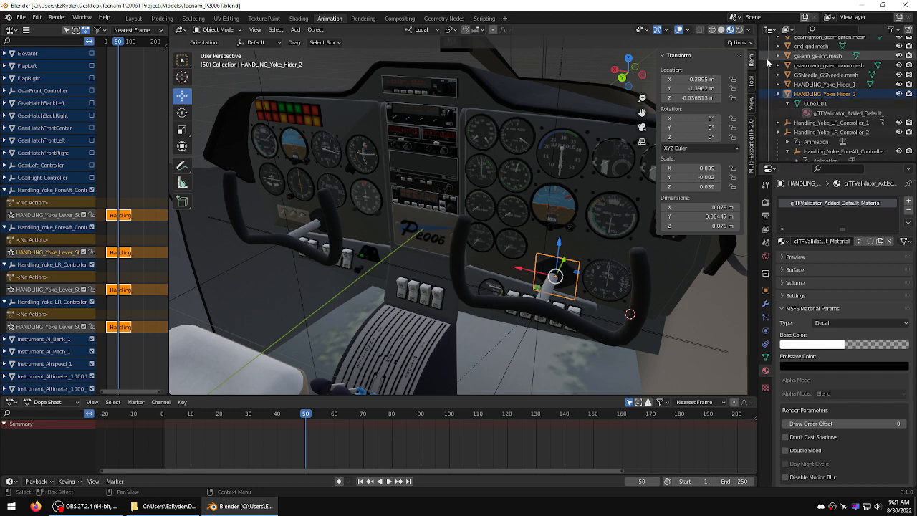
Step: Close Blender and delete the _Metadata, _OutPut and _TmpInt folders from the Tecnam P2006T Project folder
left_click(907, 5)
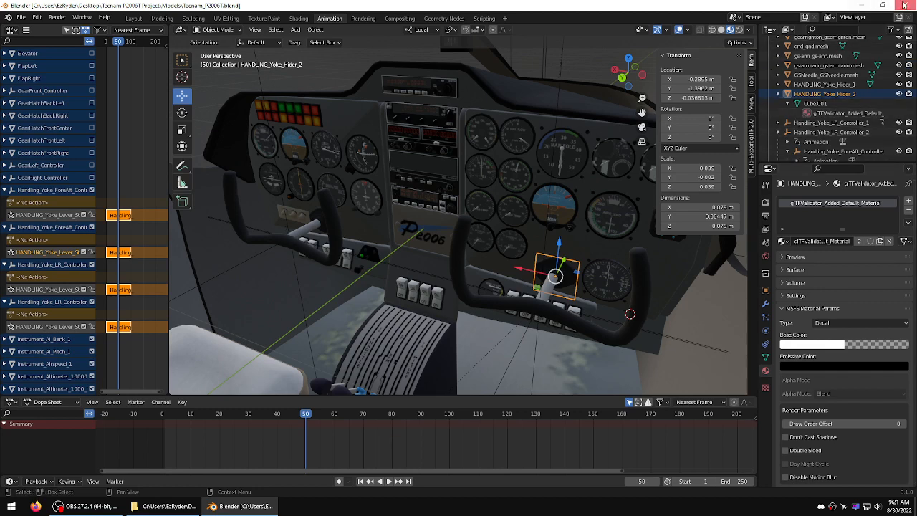
left_click(213, 180)
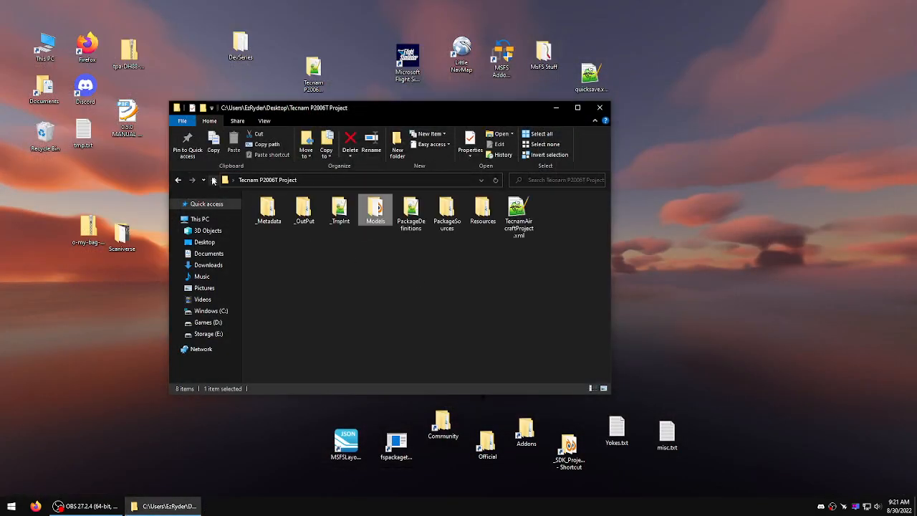
left_click_drag(340, 236, 272, 214)
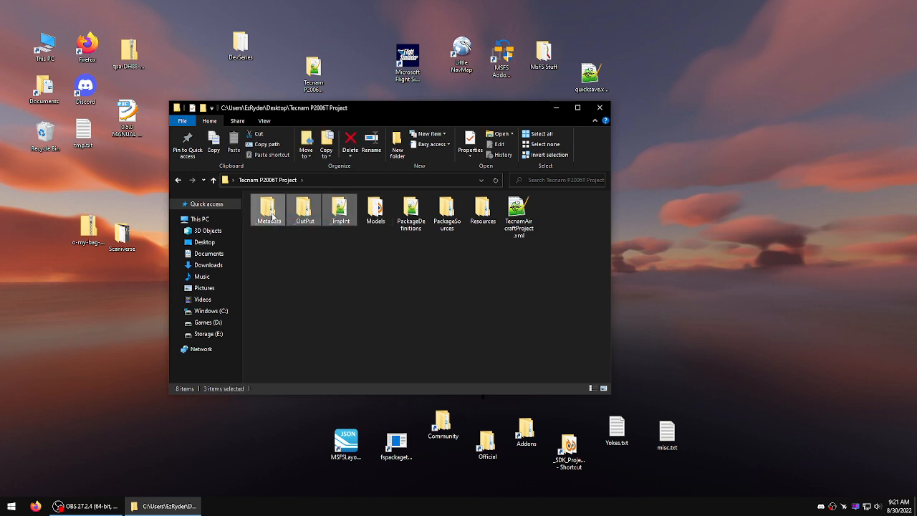
right_click(271, 213)
left_click(301, 371)
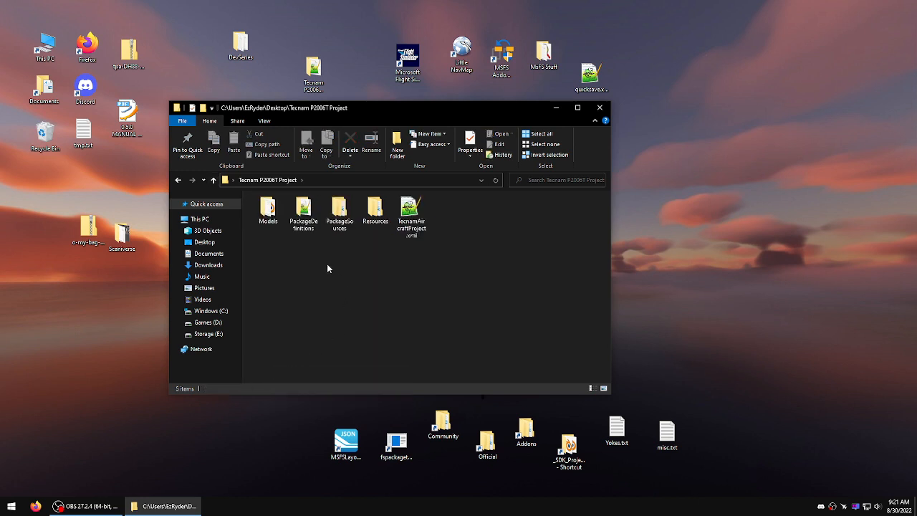
Step: Build the package from TecnamAircraftProject.xml with fspackagetool and copy the ezmods-aircraft-tecnam-p2006t folder from _OutPut
left_click_drag(410, 212, 396, 439)
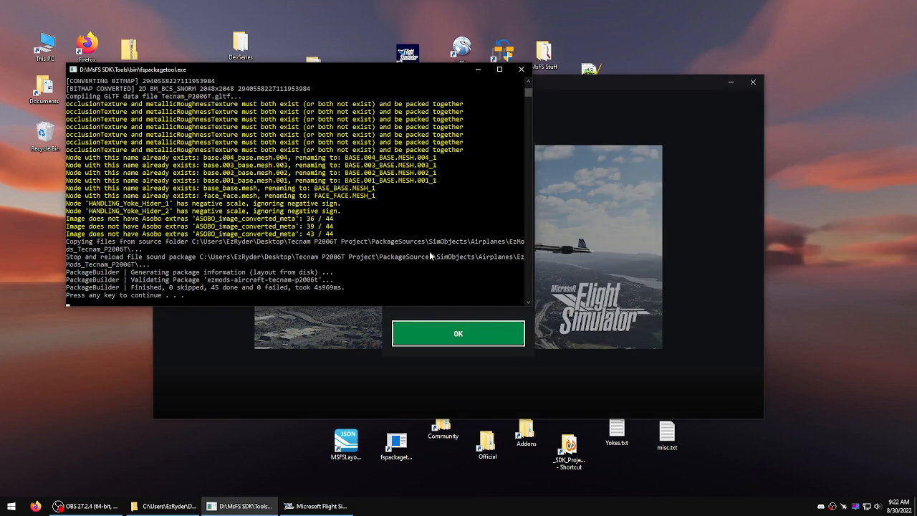
left_click(495, 332)
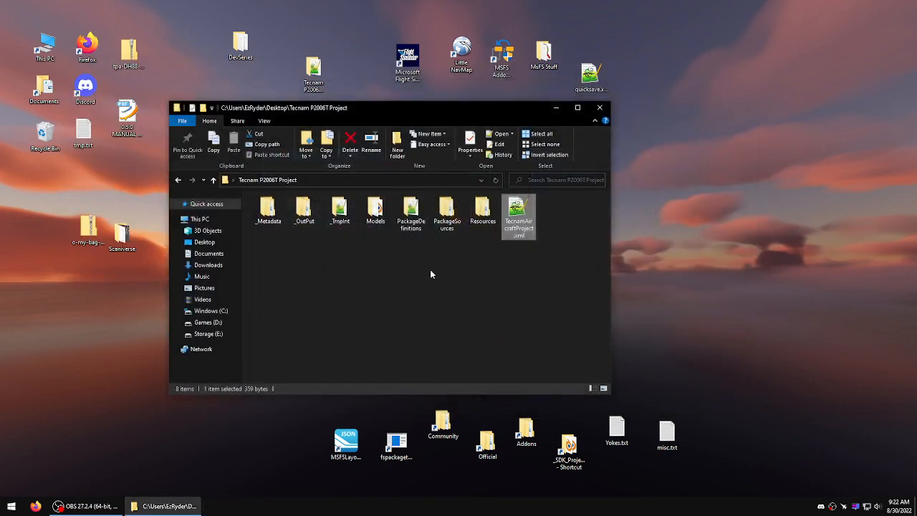
double_click(303, 208)
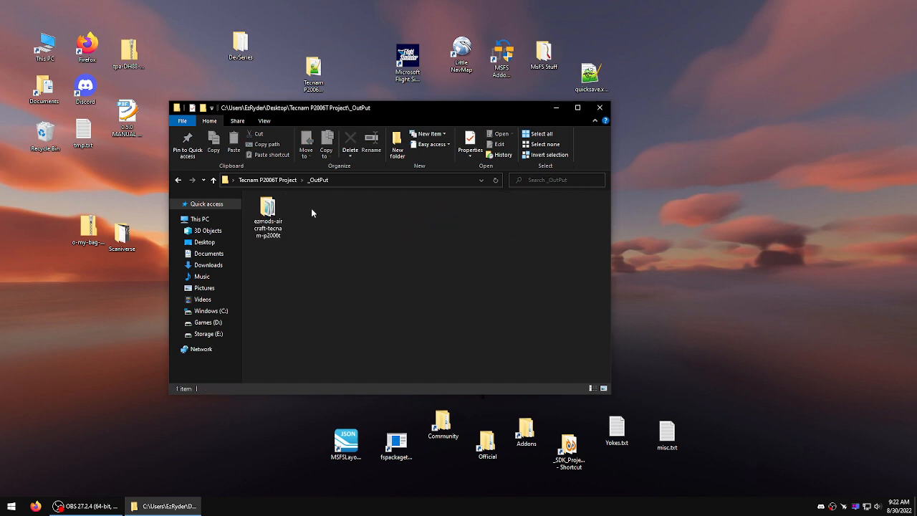
right_click(278, 216)
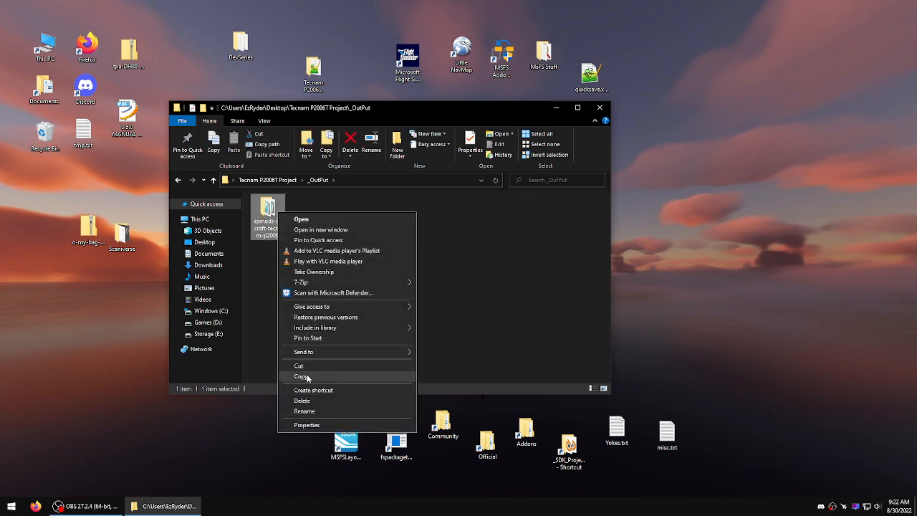
left_click(306, 376)
Step: Replace the old ezmods-aircraft-tecnam-p2006t folder in Community with the copied build and close both folder windows
double_click(441, 423)
left_click(279, 227)
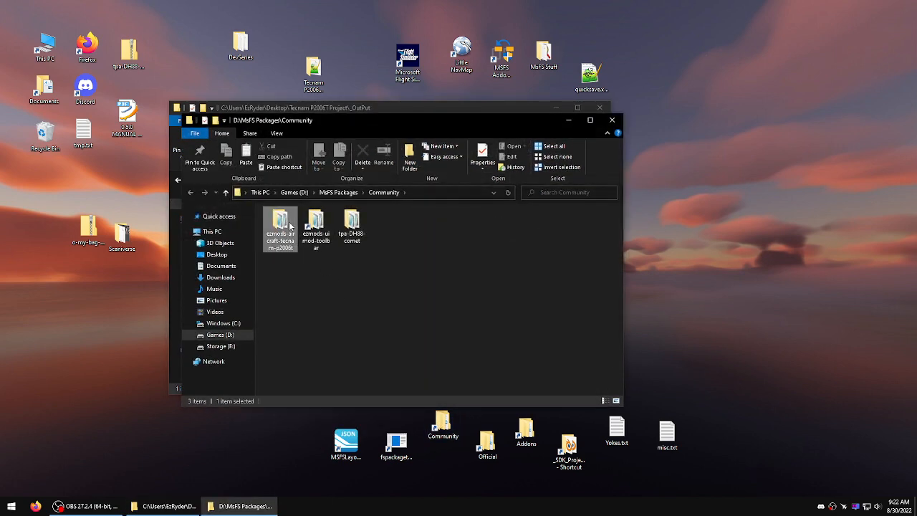
right_click(289, 224)
left_click(315, 423)
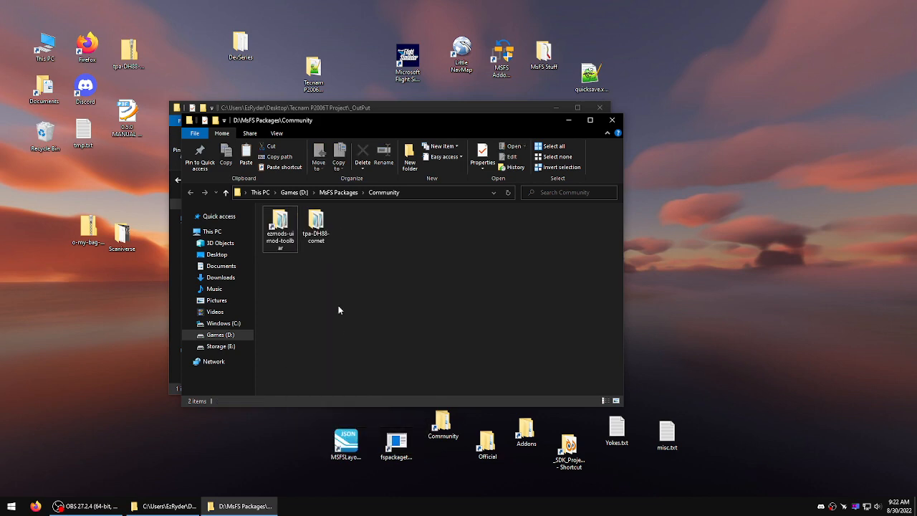
right_click(338, 305)
left_click(365, 374)
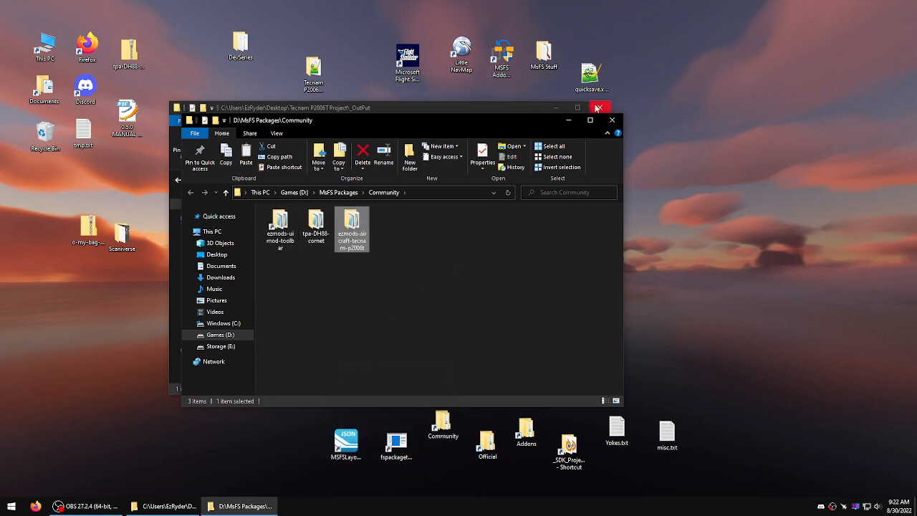
left_click(599, 107)
left_click(611, 120)
Step: Launch Microsoft Flight Simulator and start a world map flight in the Tecnam P2006T from KGOK Guthrie Mun
double_click(408, 60)
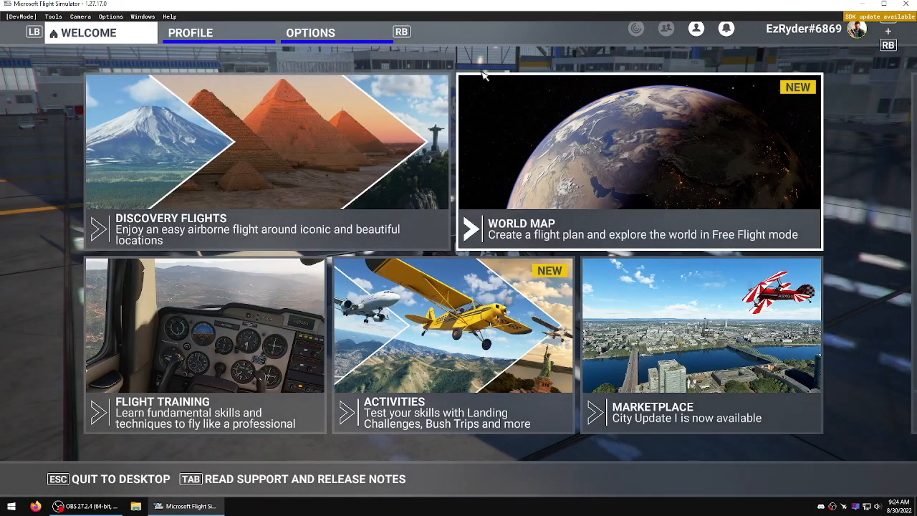
left_click(535, 134)
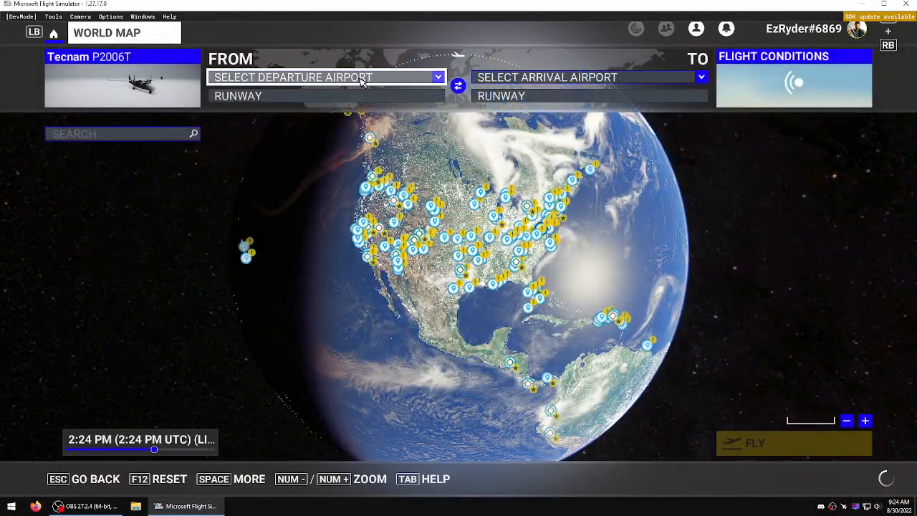
left_click(363, 80)
left_click(334, 124)
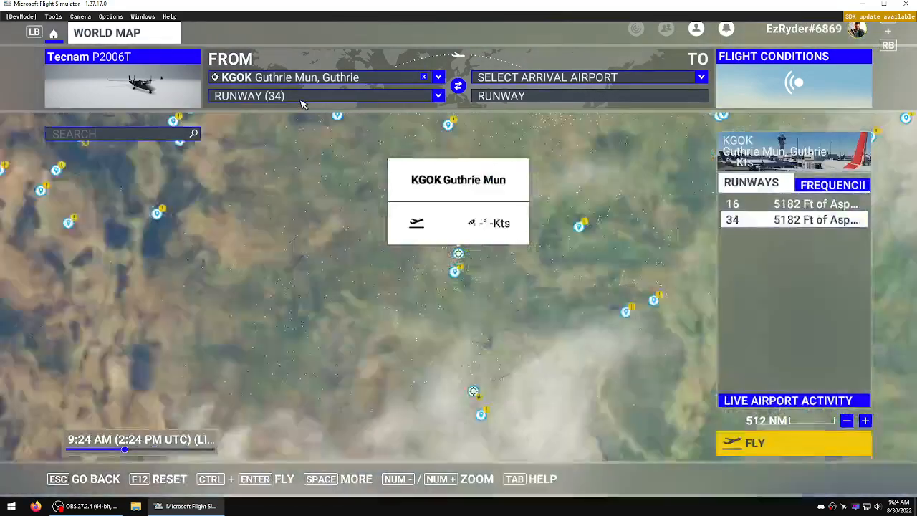
left_click(303, 102)
left_click(299, 146)
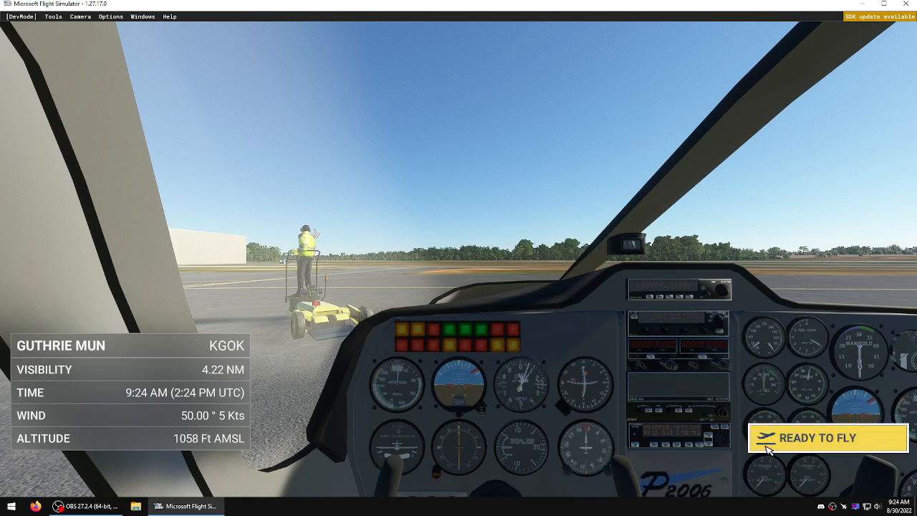
left_click(753, 444)
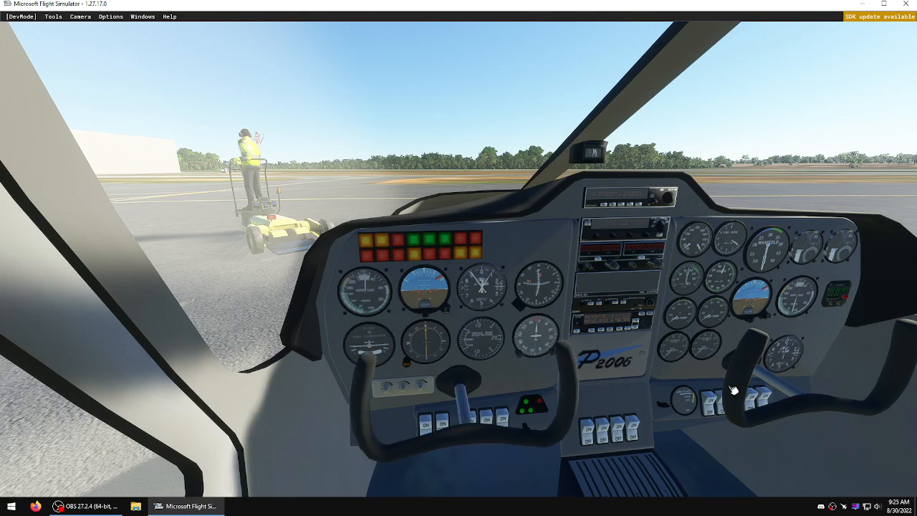
Step: Test the pilot yoke's clickable area in the cockpit by hiding the yoke and bringing it back
right_click_drag(697, 353, 680, 326)
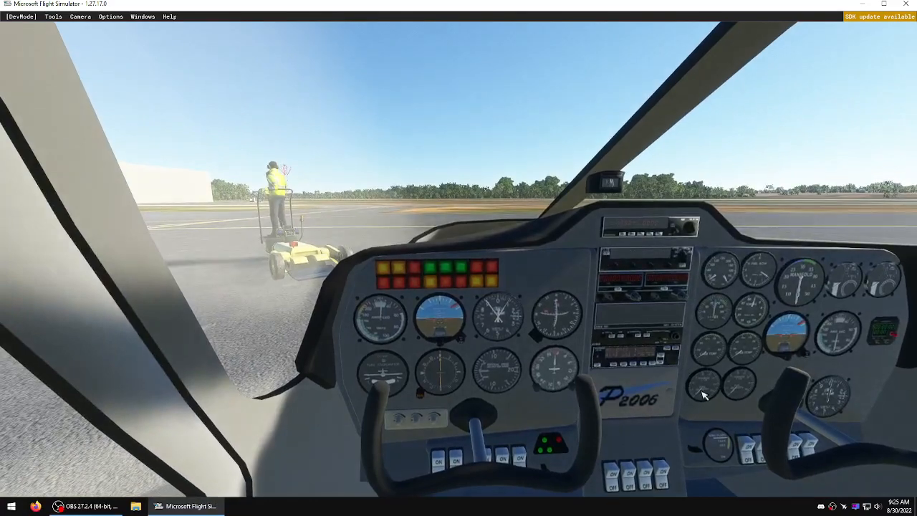
right_click_drag(788, 408, 783, 406)
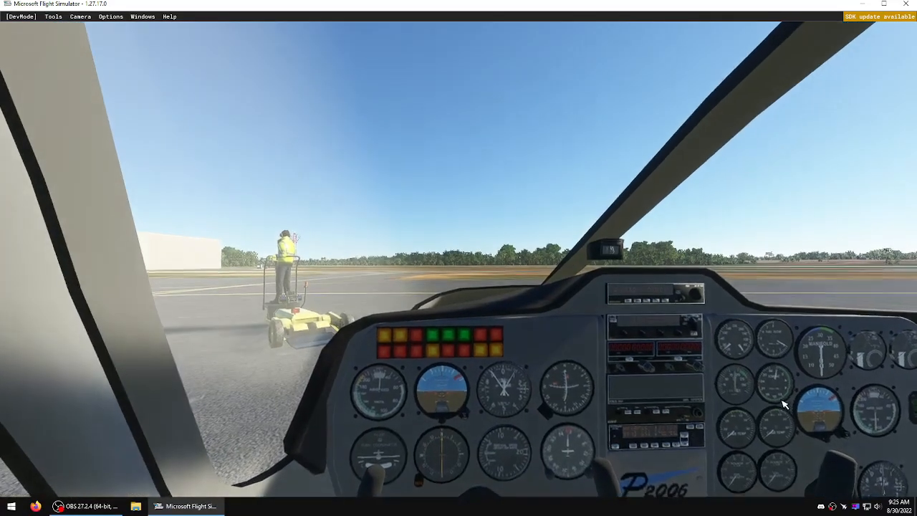
right_click_drag(510, 454, 511, 439)
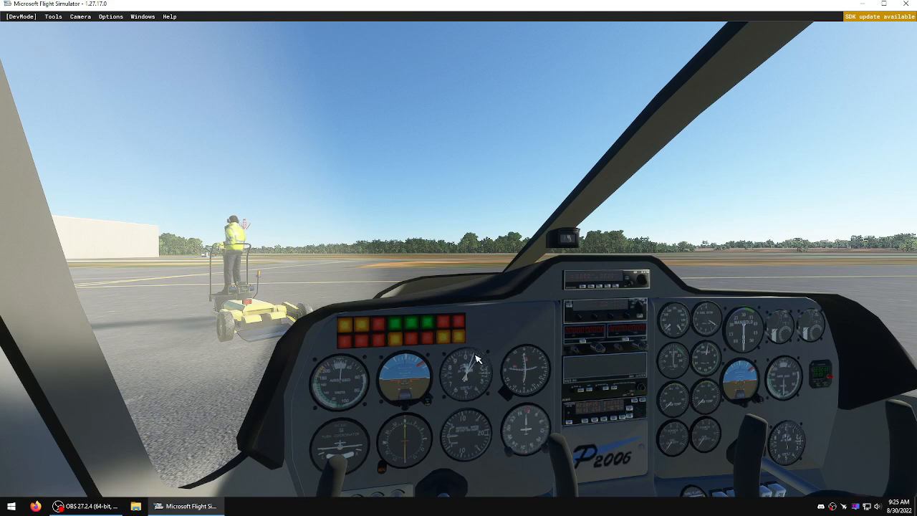
right_click_drag(475, 358, 469, 365)
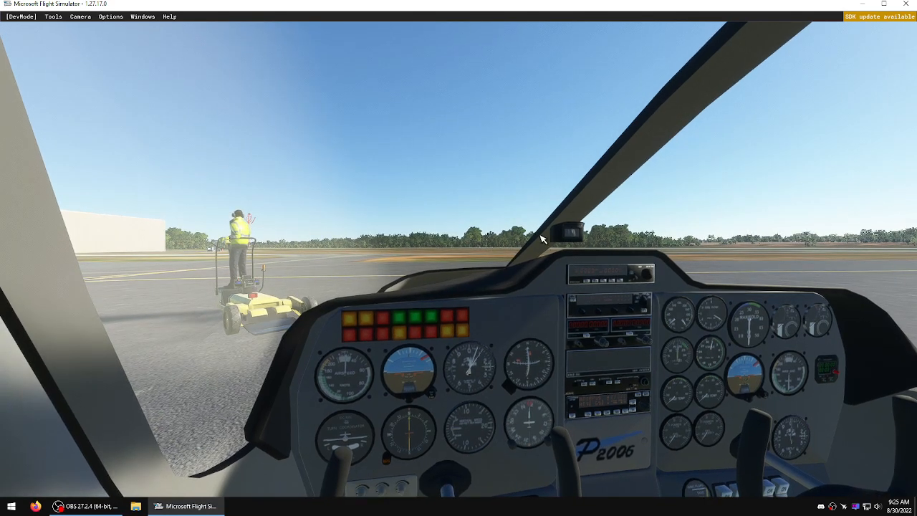
right_click_drag(491, 241, 491, 322)
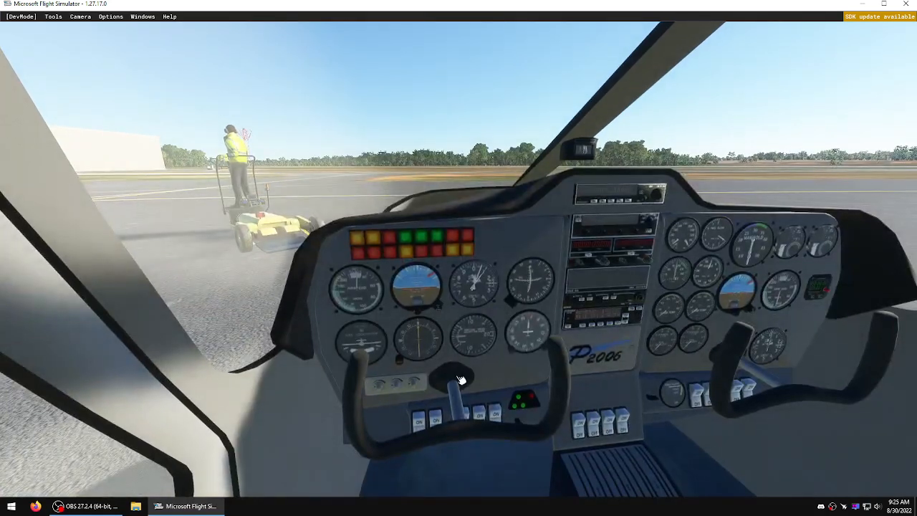
left_click(461, 380)
left_click(458, 381)
left_click(459, 381)
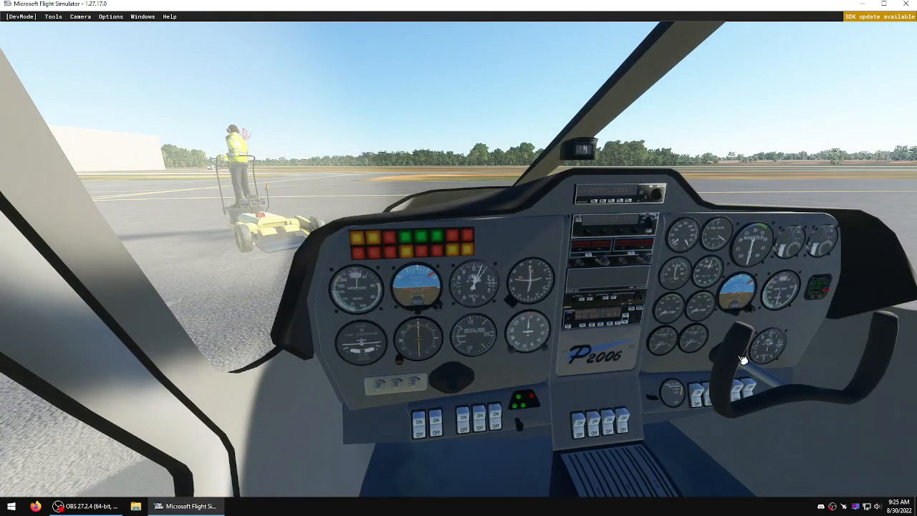
left_click(458, 381)
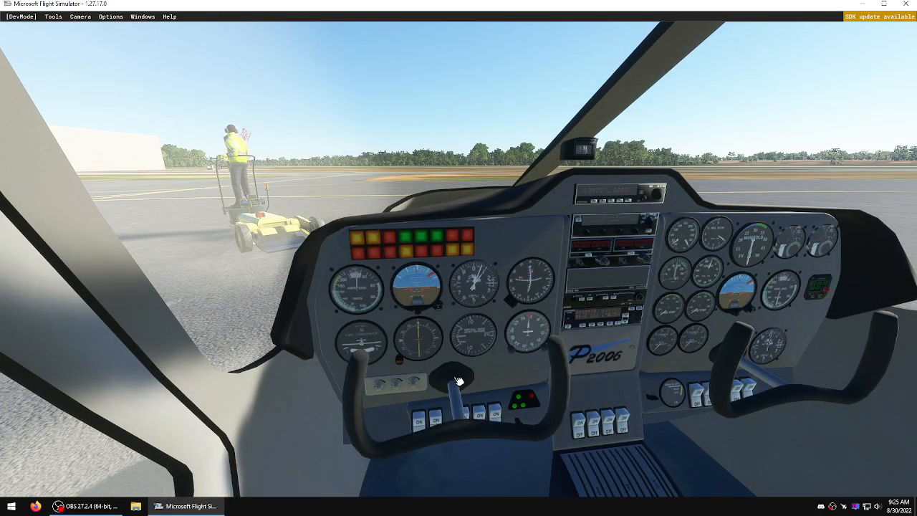
Step: Look over both yokes and the instrument panel from the pilot's seat, and exit the flight simulator
right_click_drag(458, 381, 458, 381)
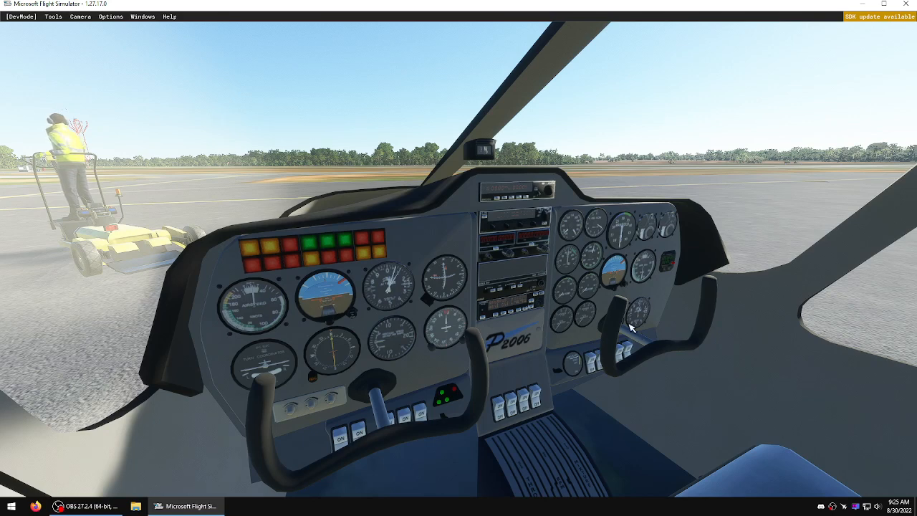
right_click_drag(598, 329, 538, 293)
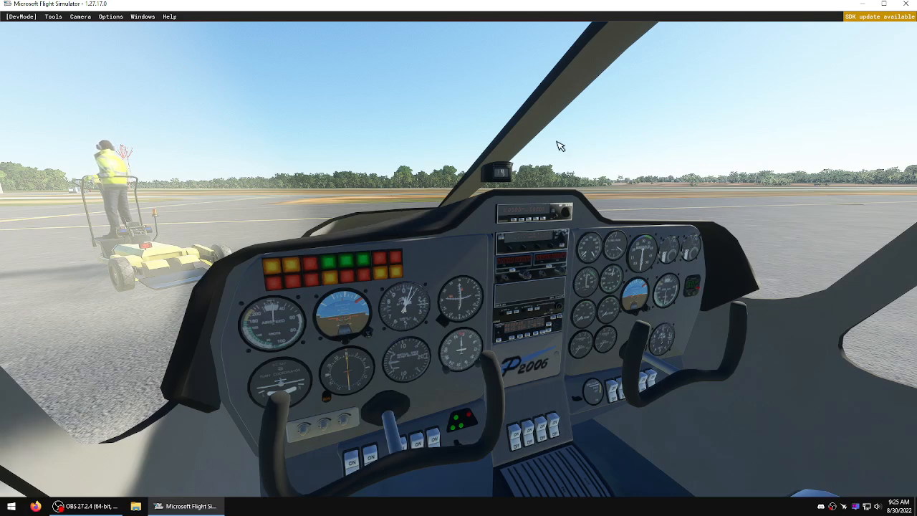
right_click_drag(609, 137, 620, 124)
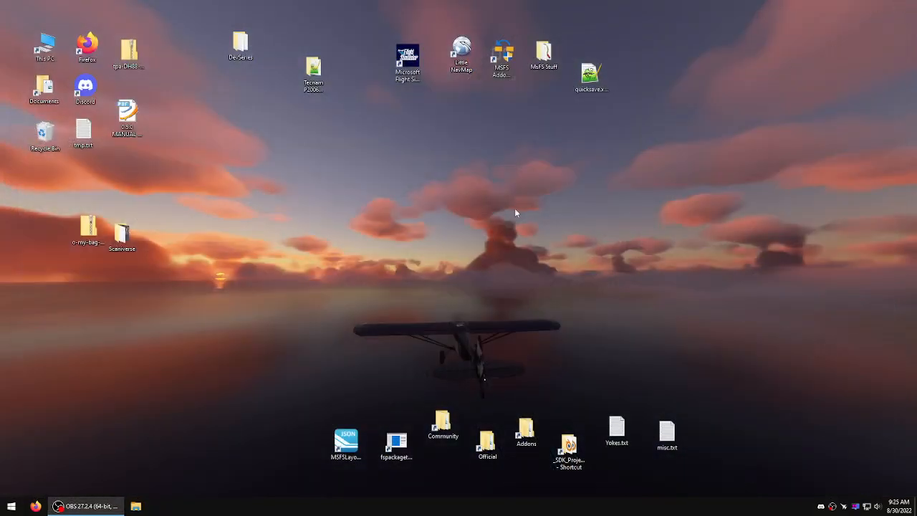
left_click(261, 175)
left_click(45, 193)
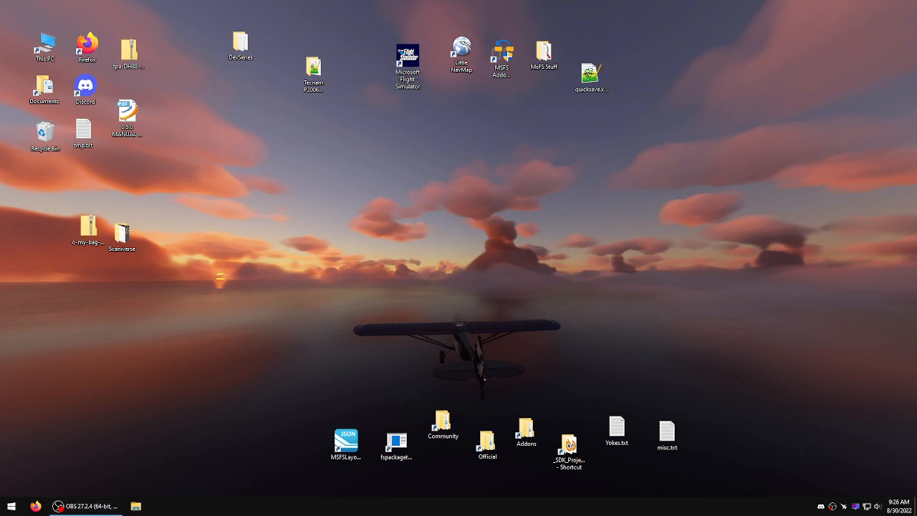